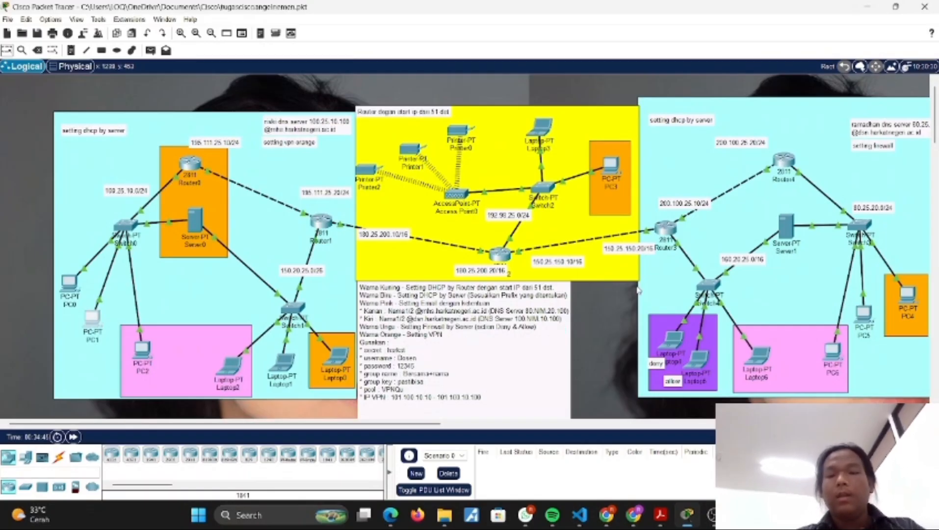
# Step: Examine the full network topology, from the blue DHCP-by-server areas to the yellow DHCP-by-router area between them
pyautogui.hscroll(3, 638, 290)
pyautogui.hscroll(-1, 637, 290)
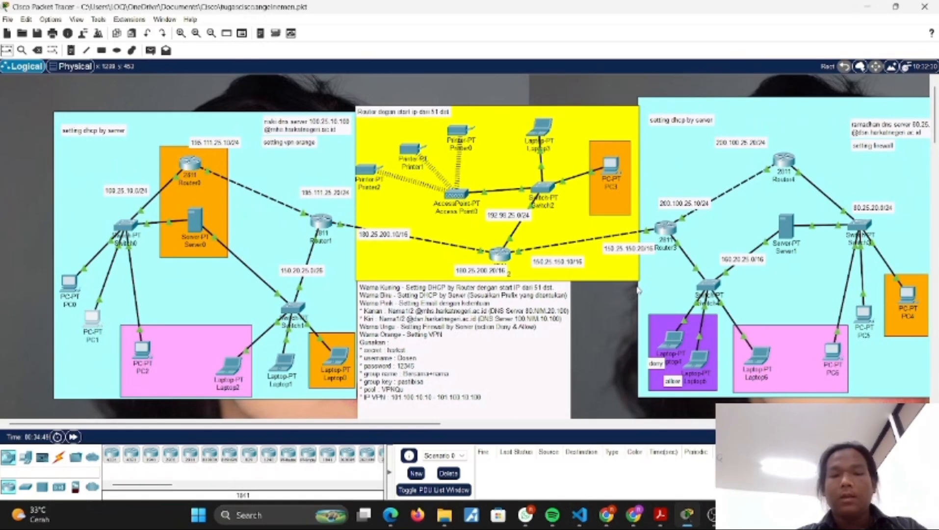
pyautogui.scroll(-1, 638, 290)
pyautogui.scroll(1, 638, 289)
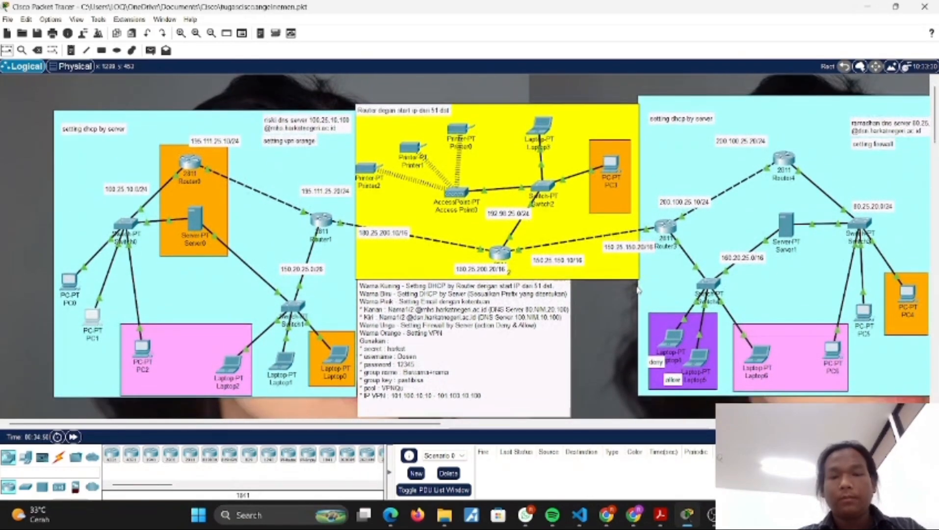
pyautogui.hscroll(3, 638, 289)
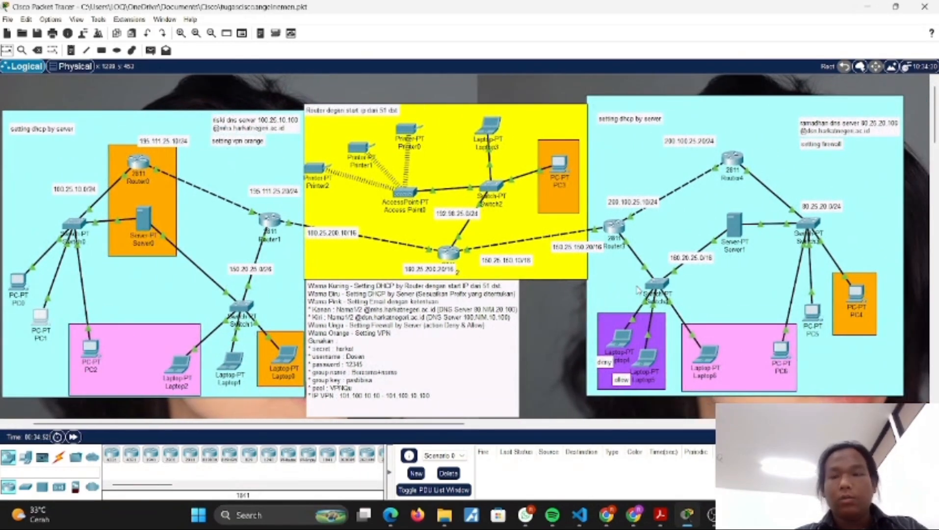
pyautogui.hscroll(7, 638, 289)
pyautogui.hscroll(-10, 637, 289)
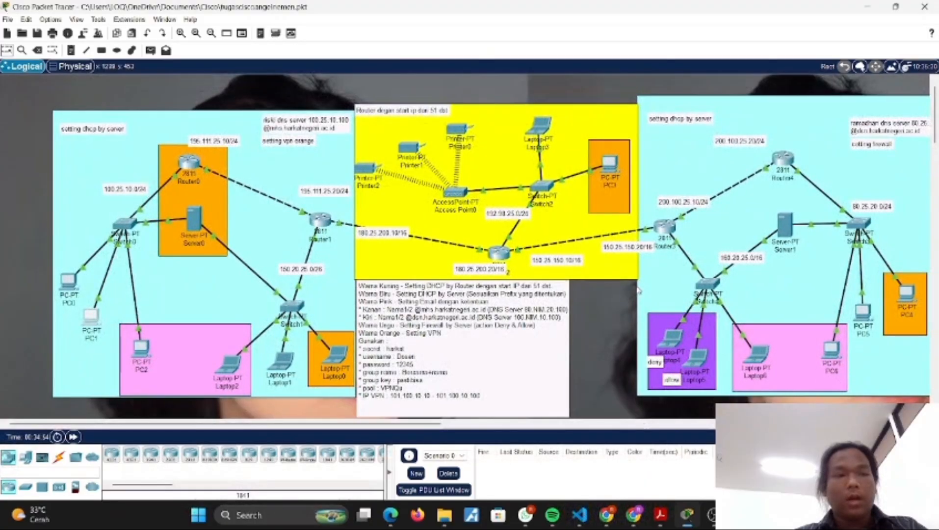
pyautogui.hscroll(3, 638, 290)
pyautogui.hscroll(-3, 637, 290)
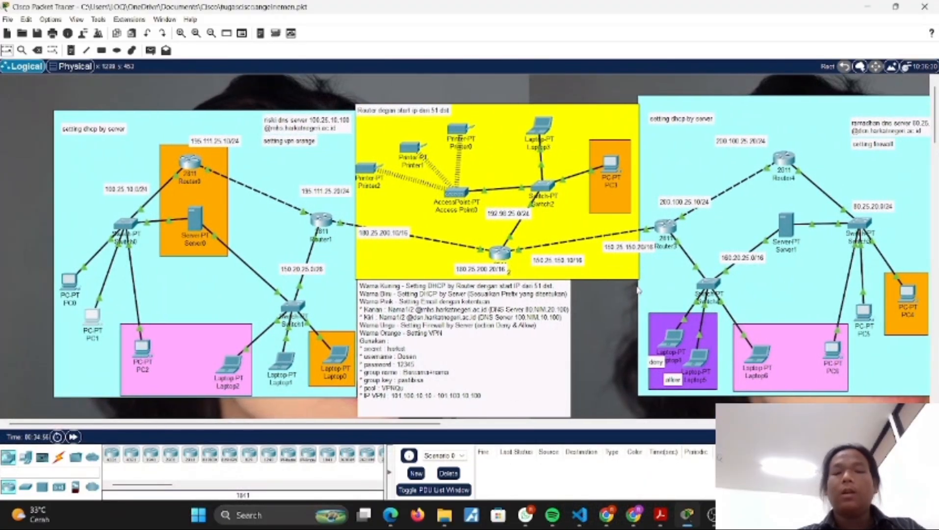
pyautogui.hscroll(3, 637, 290)
pyautogui.hscroll(-3, 638, 290)
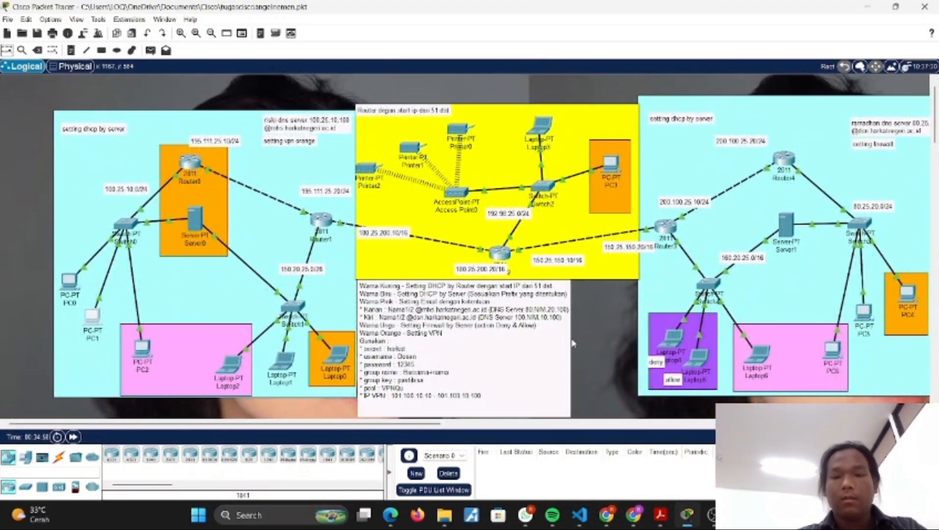
# Step: Examine the requirements note beneath the yellow area, covering the DHCP, email, firewall and VPN settings
pyautogui.scroll(-2, 573, 343)
pyautogui.scroll(1, 574, 344)
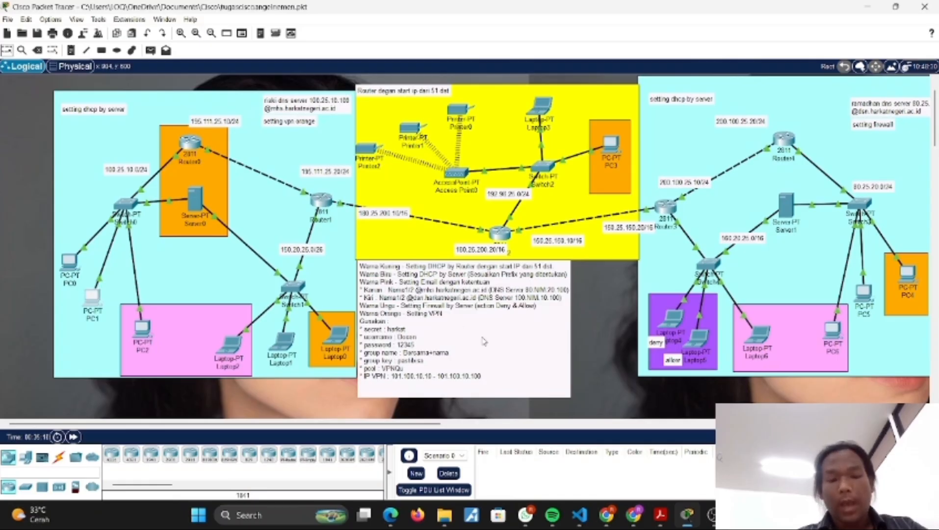
pyautogui.scroll(-1, 484, 343)
pyautogui.scroll(2, 485, 343)
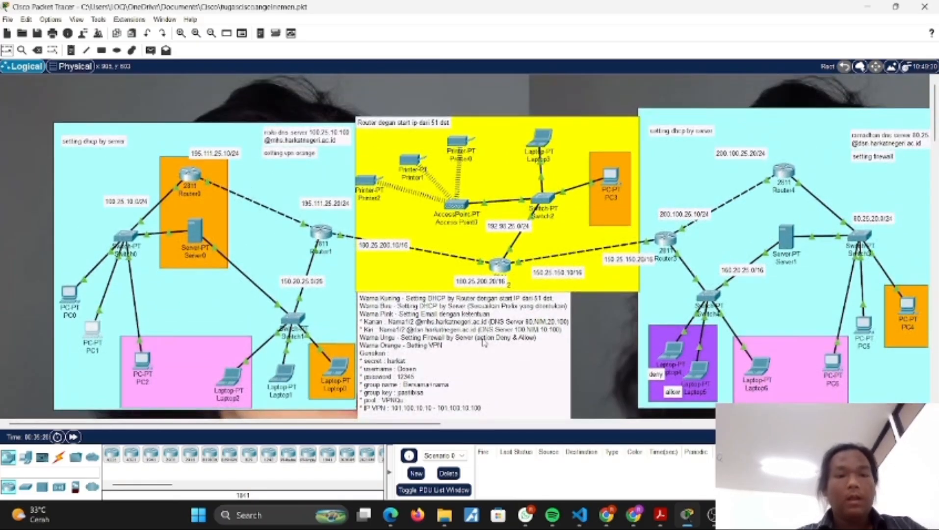
pyautogui.scroll(-1, 392, 254)
pyautogui.scroll(1, 403, 265)
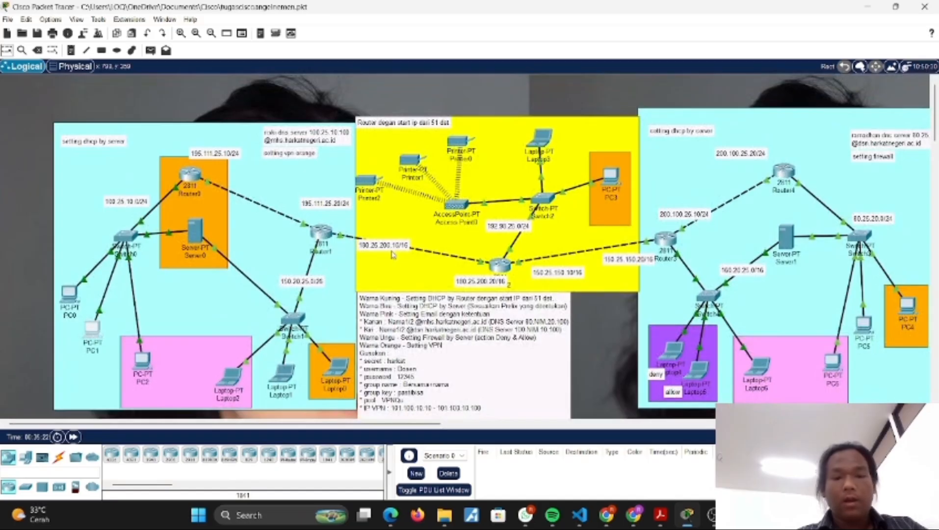
pyautogui.scroll(-1, 456, 314)
pyautogui.scroll(1, 392, 289)
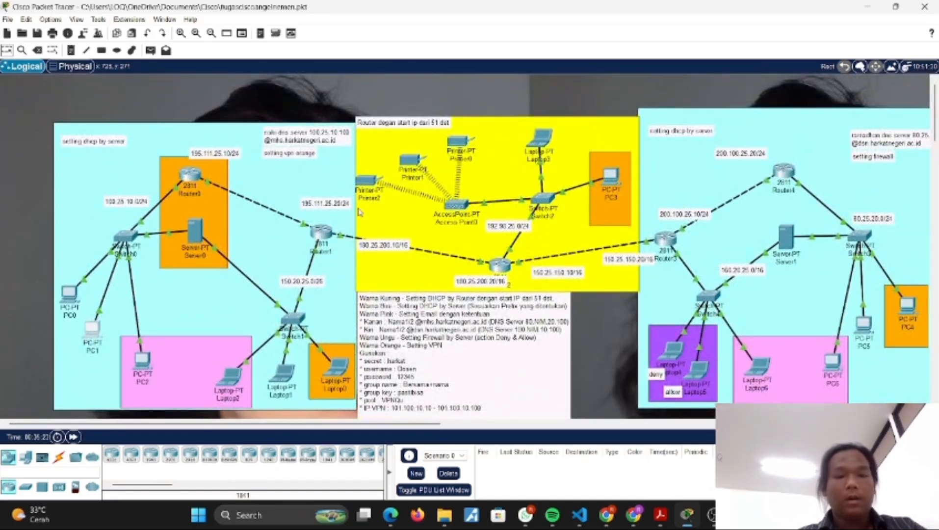
pyautogui.scroll(-1, 417, 281)
pyautogui.scroll(1, 417, 281)
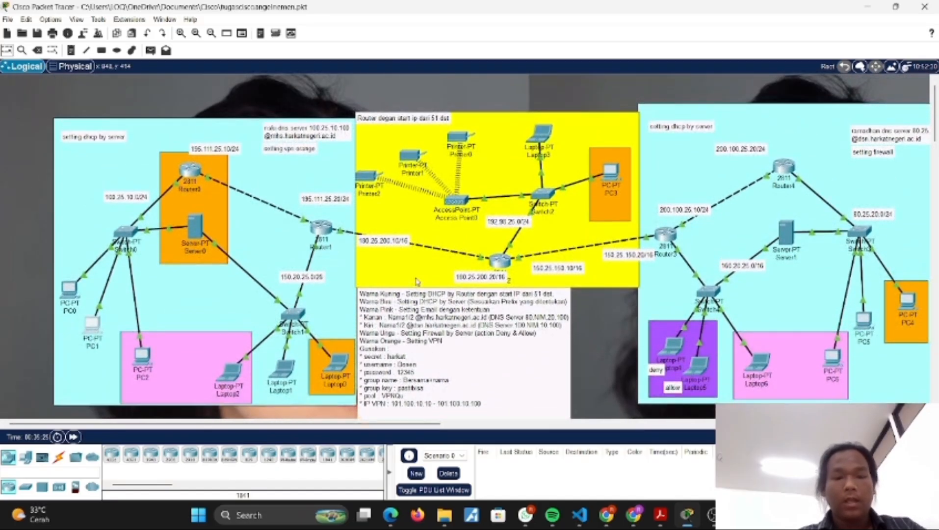
pyautogui.scroll(-1, 417, 281)
pyautogui.scroll(1, 249, 185)
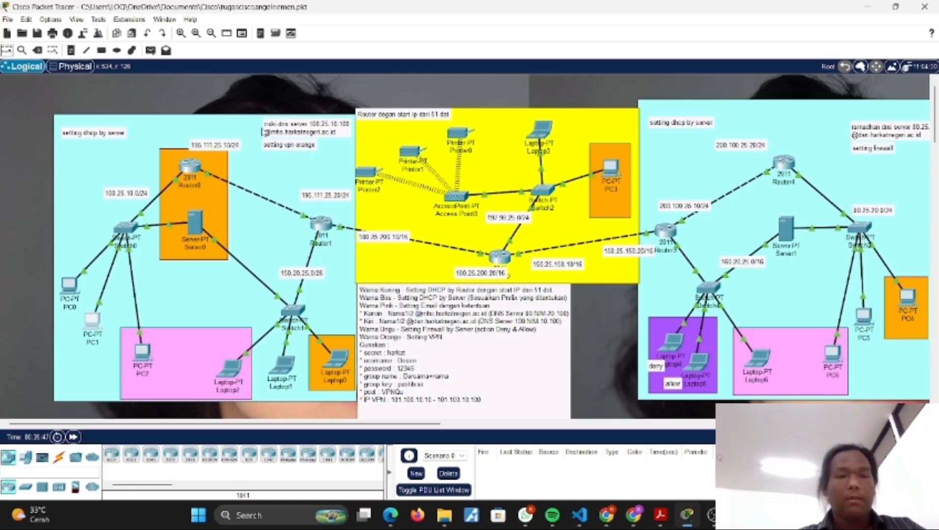
# Step: Examine the DNS notes and network address labels around the routers and switches in both blue areas
pyautogui.scroll(-2, 288, 184)
pyautogui.scroll(2, 288, 184)
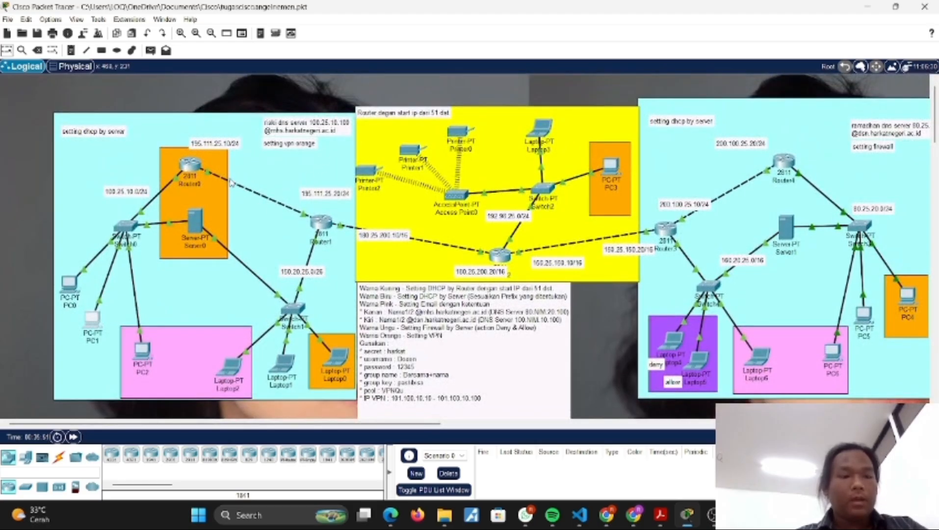
pyautogui.scroll(-2, 279, 259)
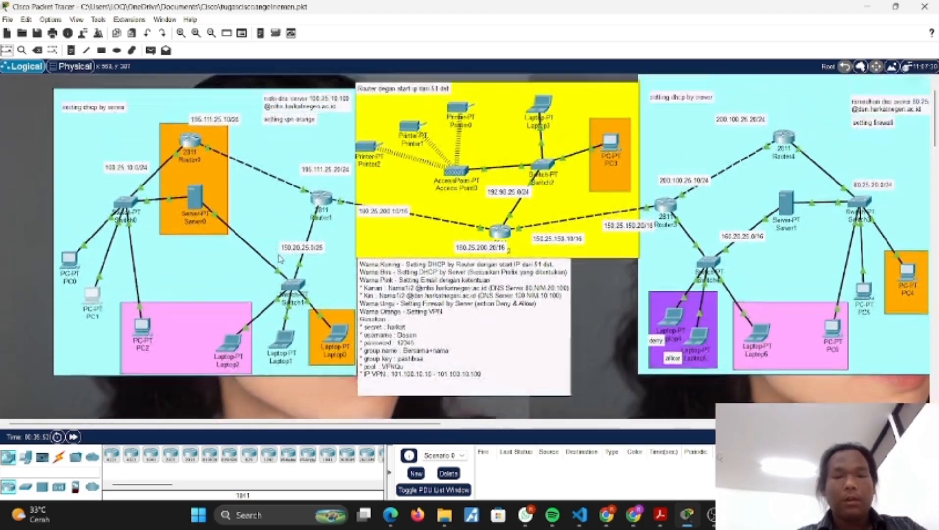
pyautogui.scroll(2, 294, 259)
pyautogui.hscroll(3, 458, 241)
pyautogui.hscroll(2, 457, 240)
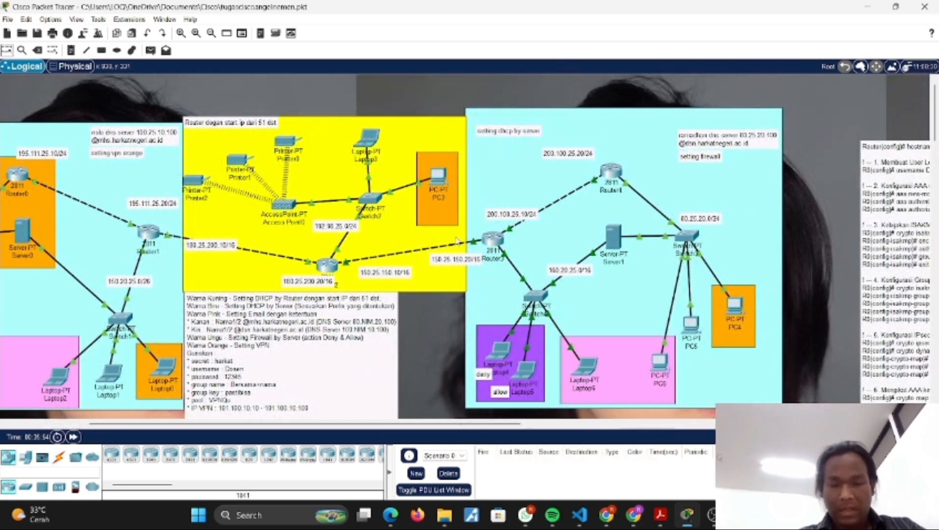
pyautogui.hscroll(-5, 261, 211)
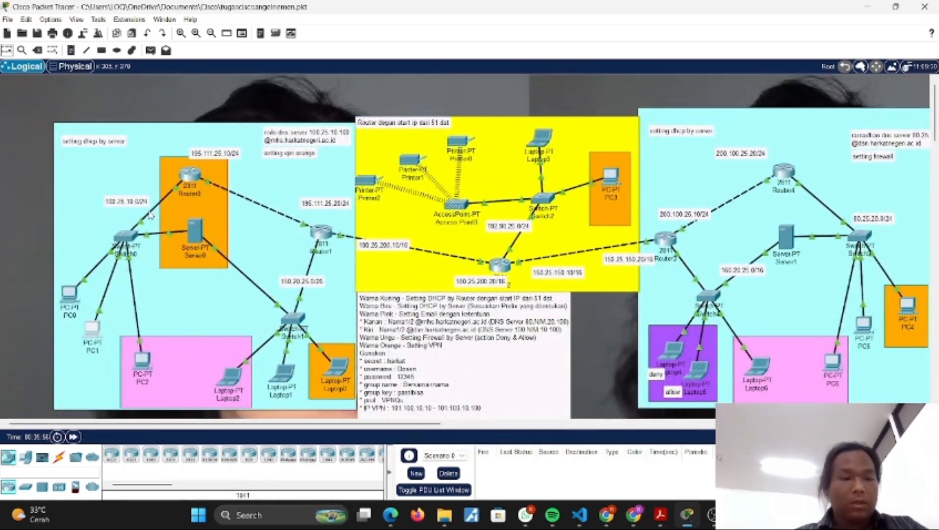
# Step: Check Router0's link ports and review the IP configuration of its FastEthernet0/0 and FastEthernet0/1 interfaces
pyautogui.moveTo(151, 216)
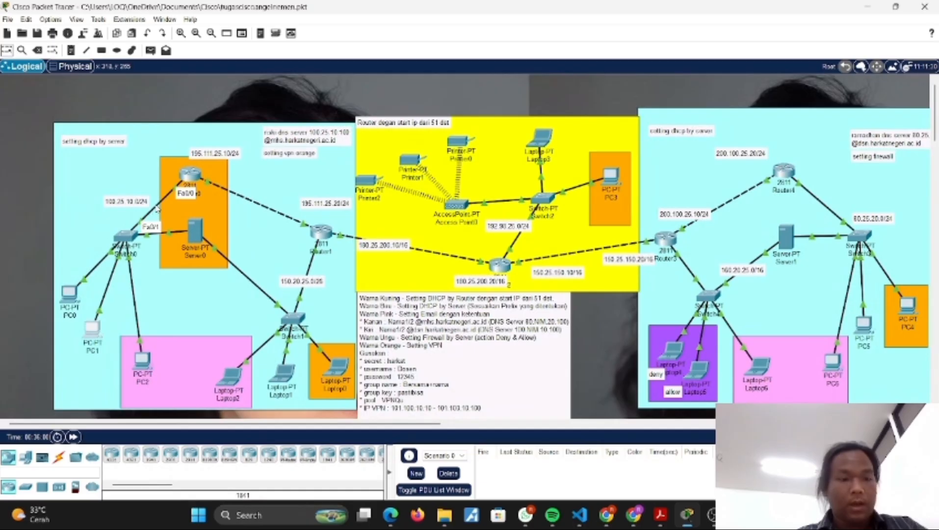
pyautogui.click(189, 175)
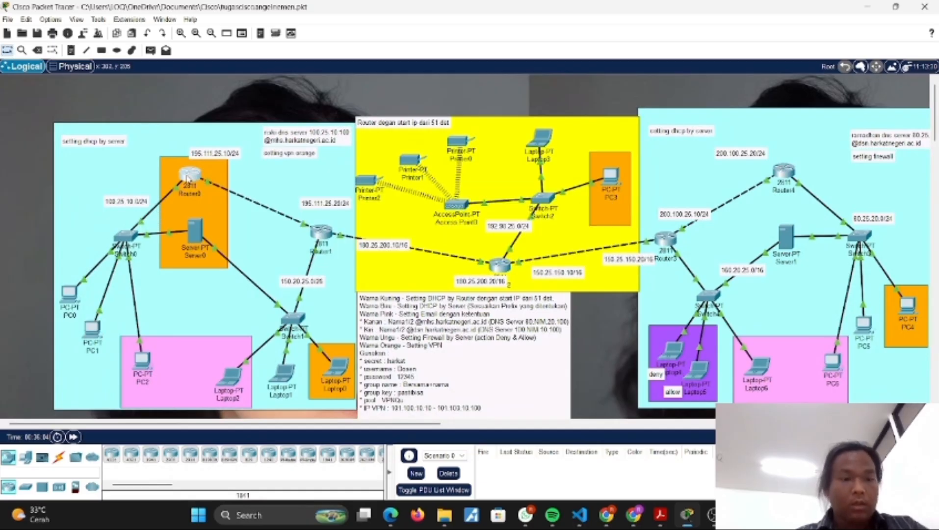
pyautogui.click(387, 97)
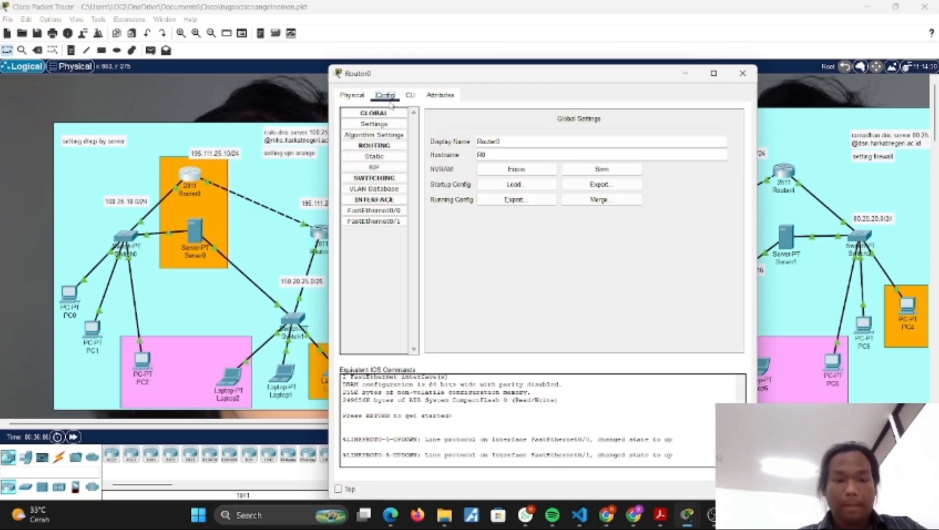
pyautogui.click(388, 210)
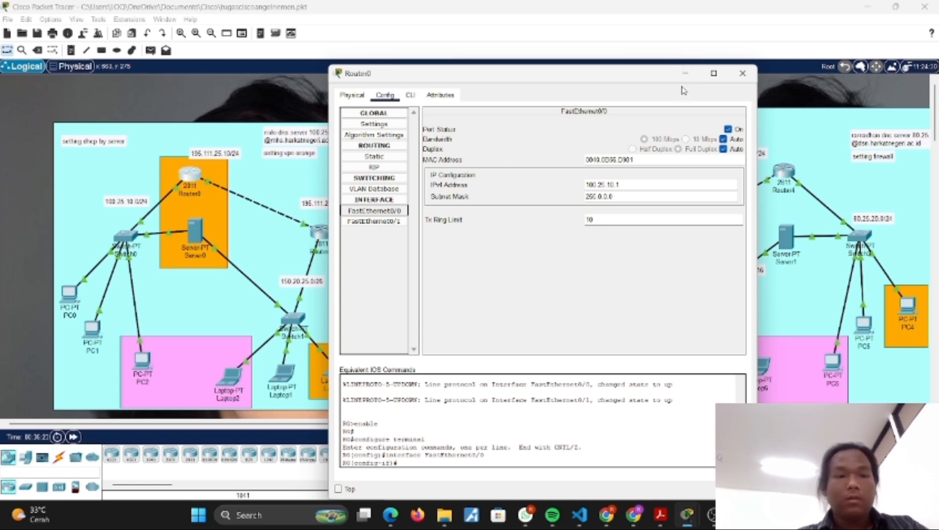
pyautogui.click(376, 224)
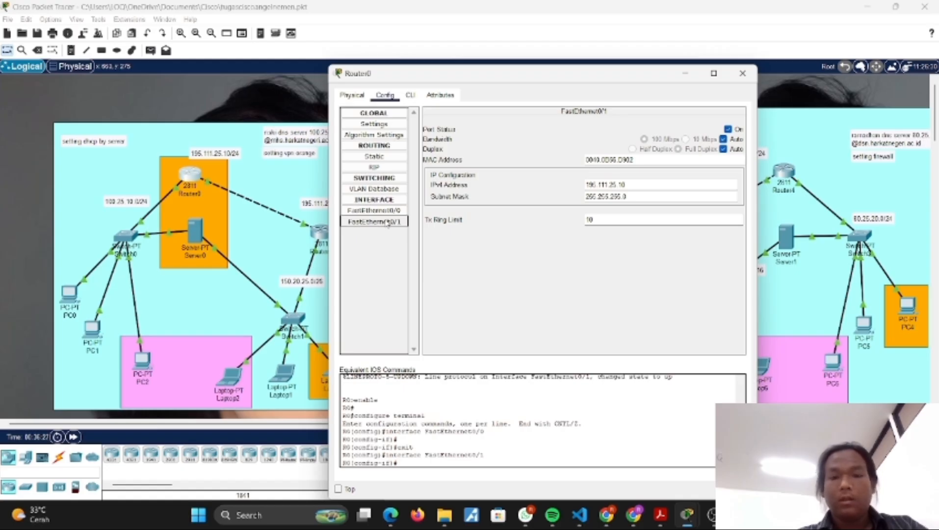
pyautogui.moveTo(481, 76); pyautogui.dragTo(532, 75)
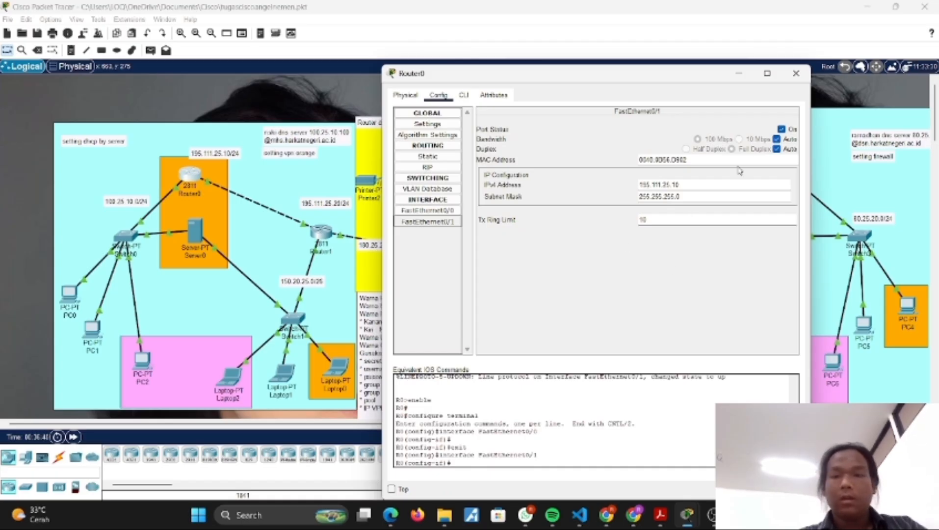
pyautogui.click(739, 73)
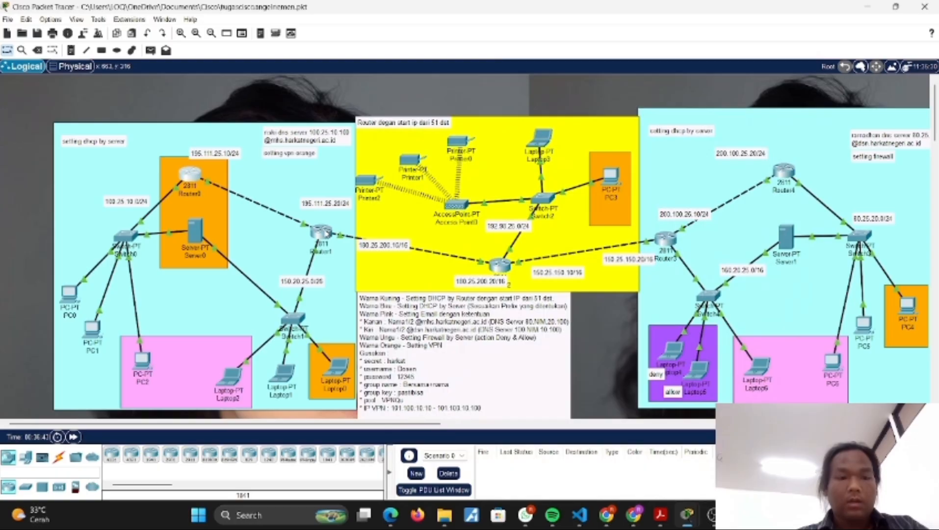
# Step: Review the IP configuration of Router1's FastEthernet0/0, FastEthernet0/1 and FastEthernet1/0 interfaces
pyautogui.click(325, 235)
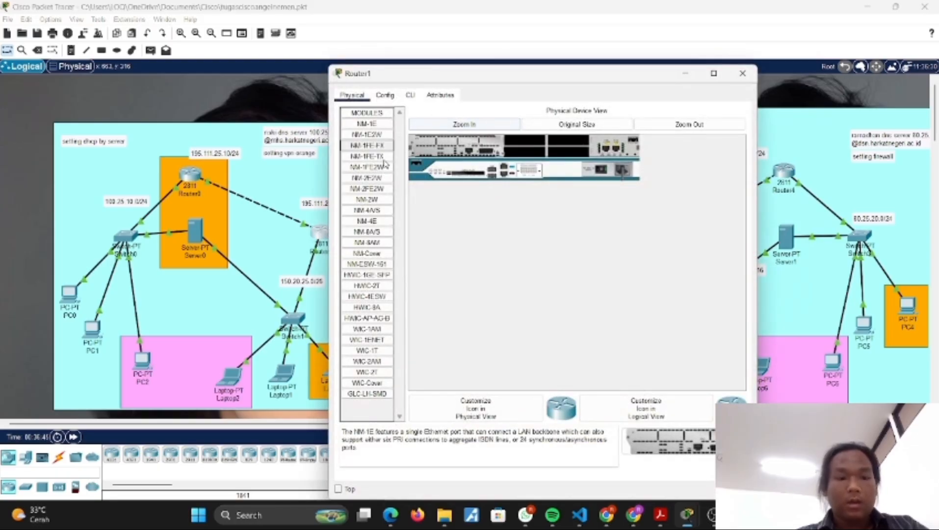
pyautogui.moveTo(425, 75); pyautogui.dragTo(498, 80)
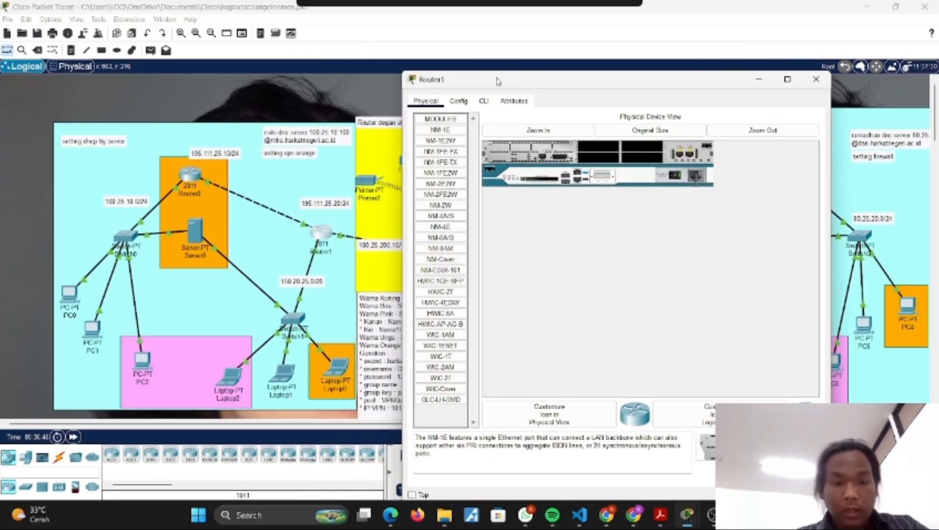
pyautogui.click(464, 101)
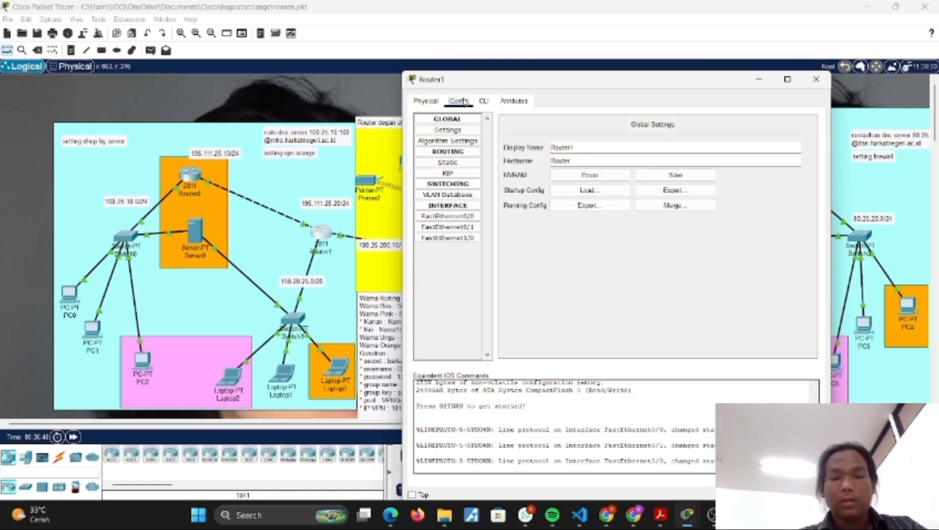
pyautogui.click(448, 218)
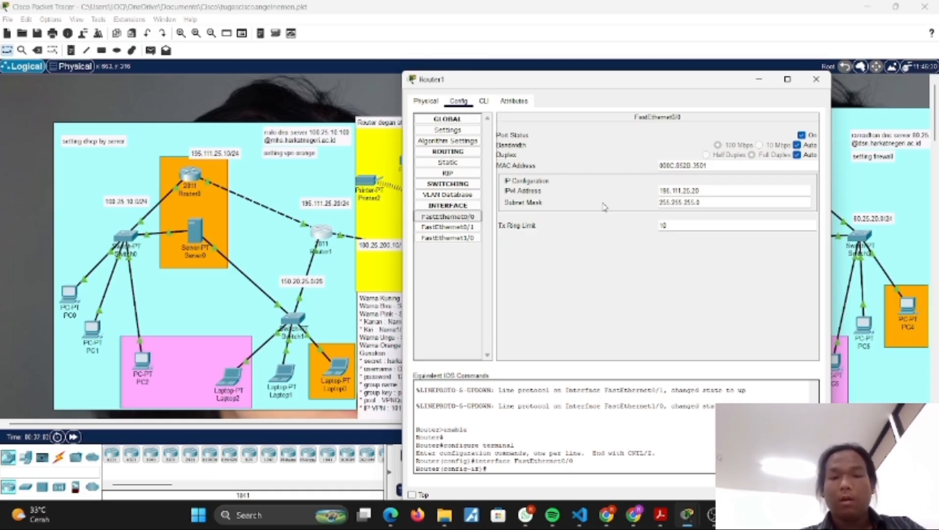
pyautogui.click(451, 227)
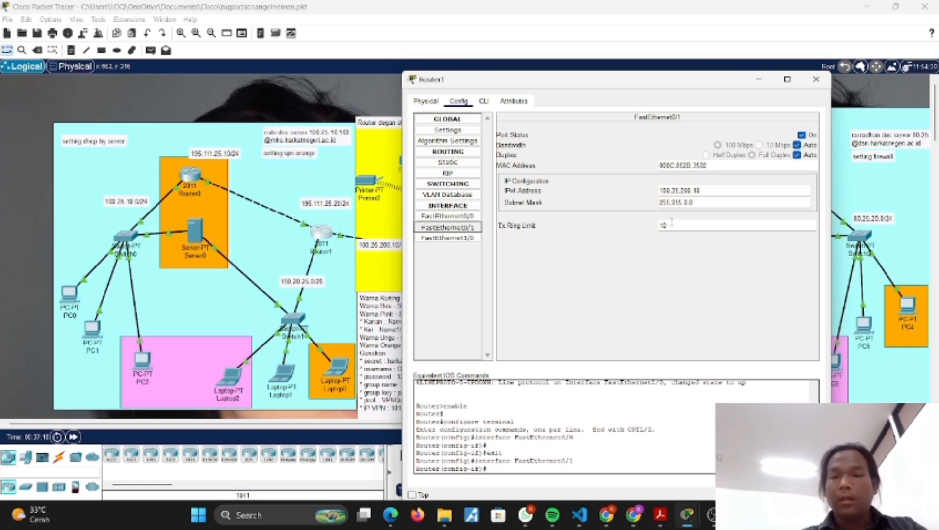
pyautogui.click(463, 238)
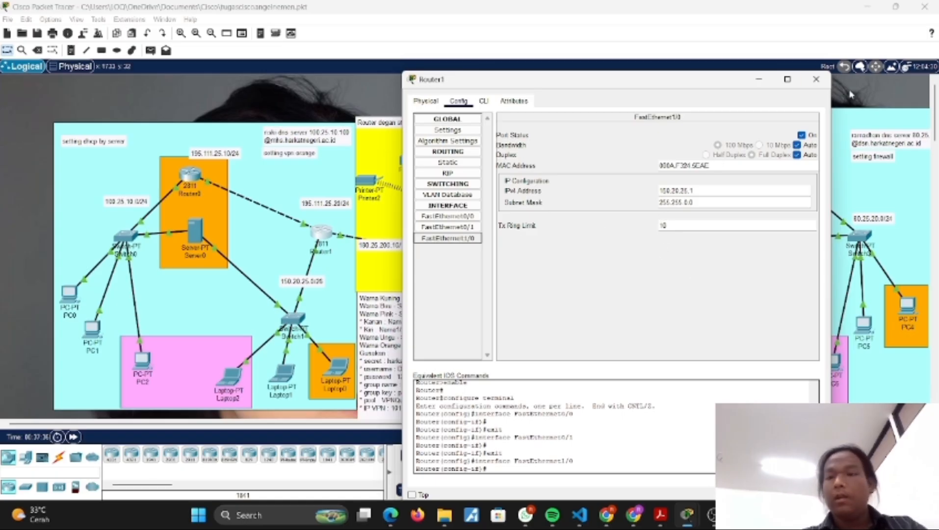
pyautogui.click(761, 84)
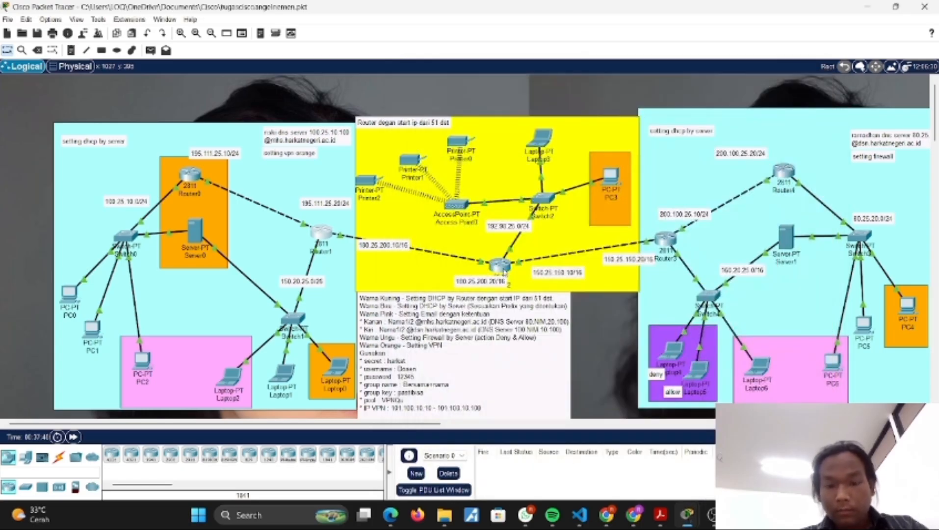
# Step: Review the IP configuration of Router2's FastEthernet0/0, FastEthernet0/1 and FastEthernet1/0 interfaces
pyautogui.click(502, 269)
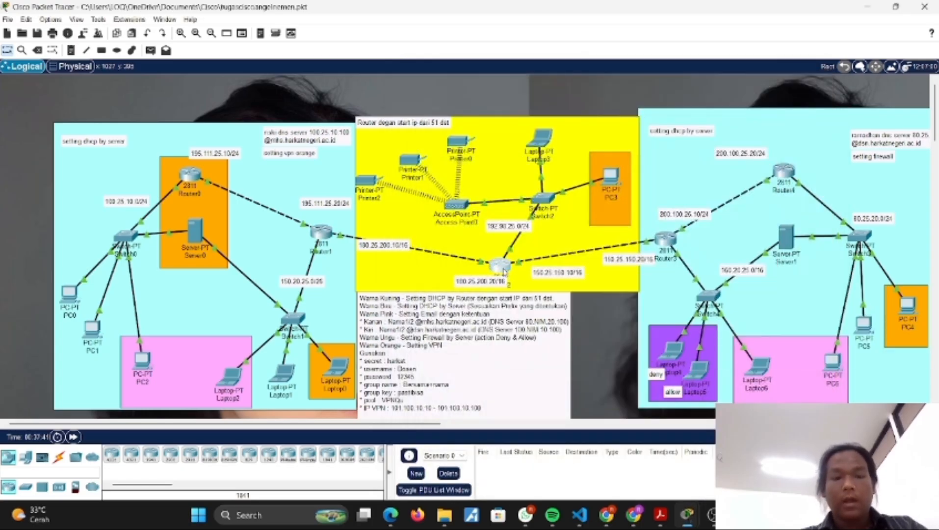
pyautogui.moveTo(493, 84); pyautogui.dragTo(265, 255)
pyautogui.click(158, 268)
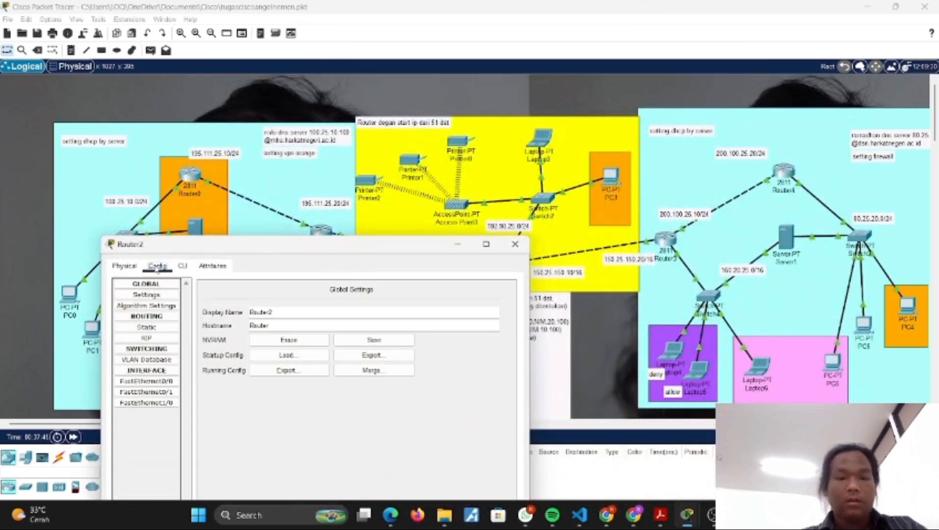
pyautogui.click(146, 381)
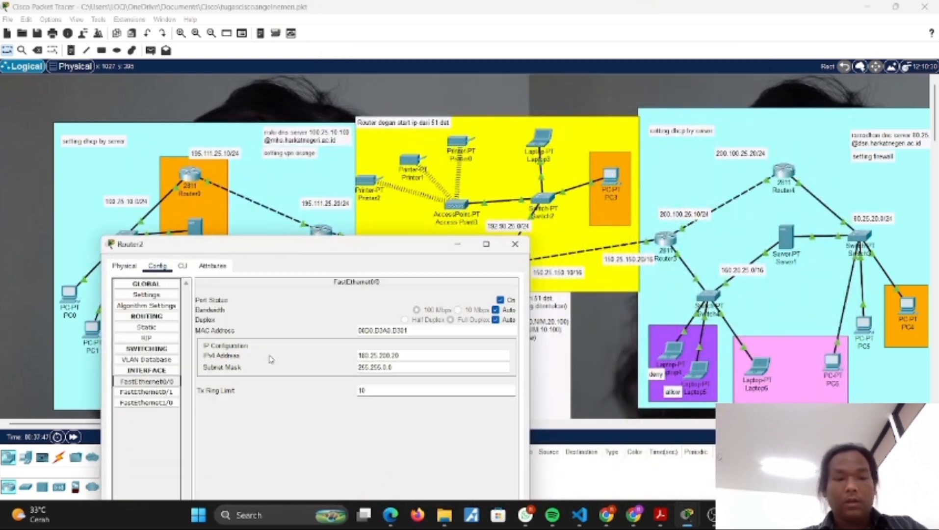
pyautogui.moveTo(335, 251); pyautogui.dragTo(263, 274)
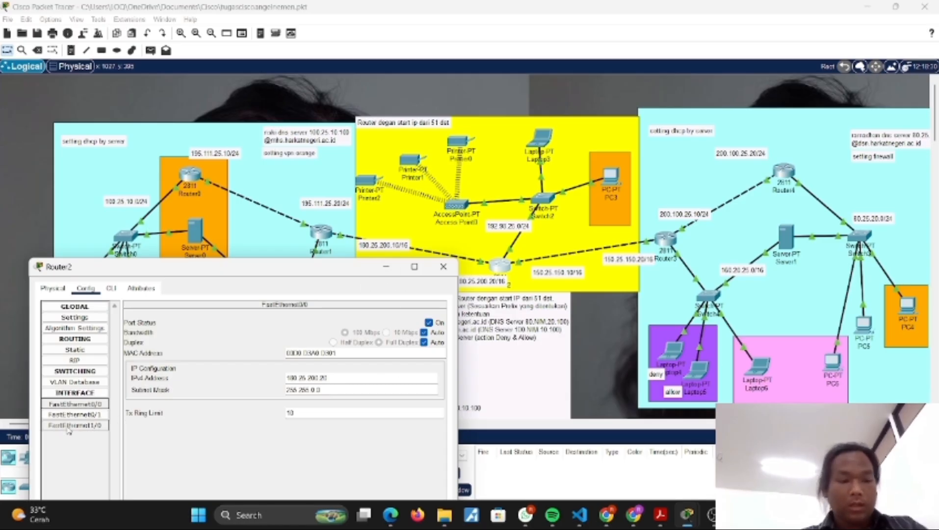
pyautogui.click(84, 415)
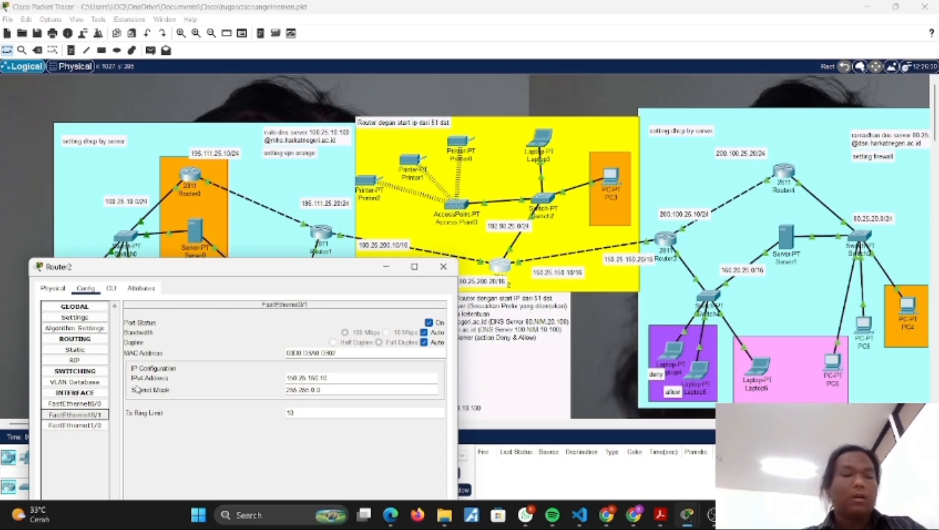
pyautogui.click(81, 426)
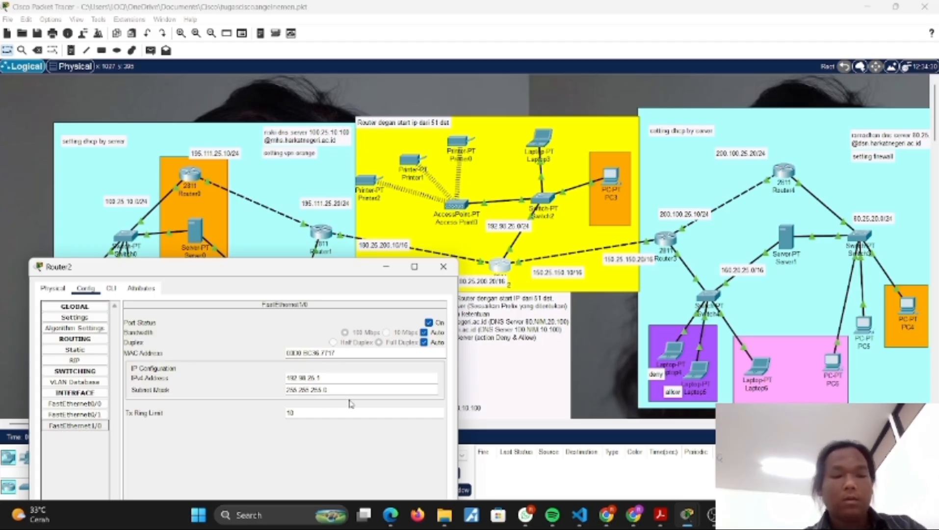
pyautogui.click(386, 266)
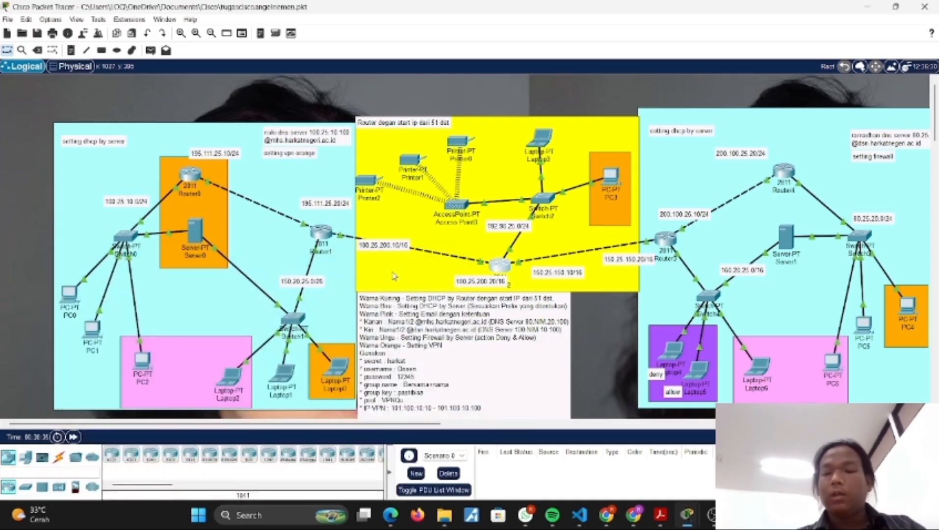
# Step: Review the IP configuration of Router3's FastEthernet0/0, FastEthernet0/1 and FastEthernet1/0 interfaces
pyautogui.click(666, 241)
pyautogui.click(385, 96)
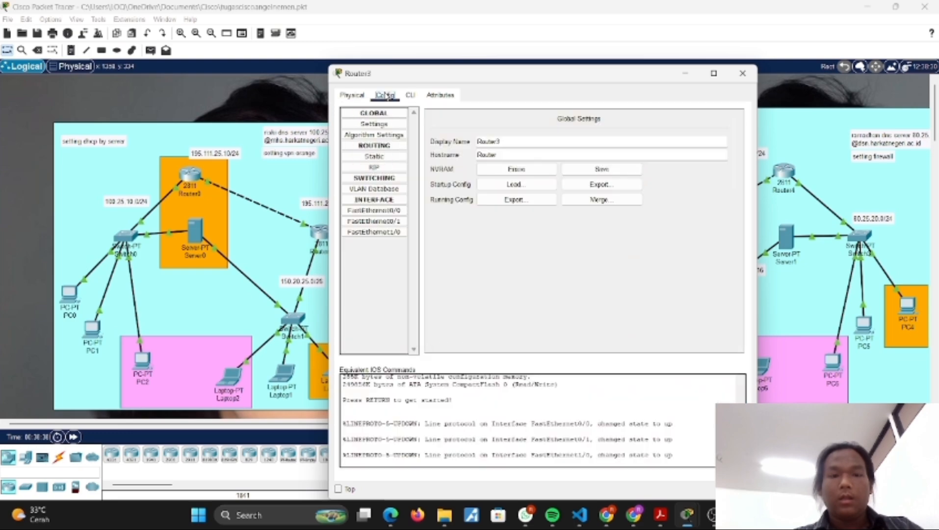
pyautogui.click(391, 214)
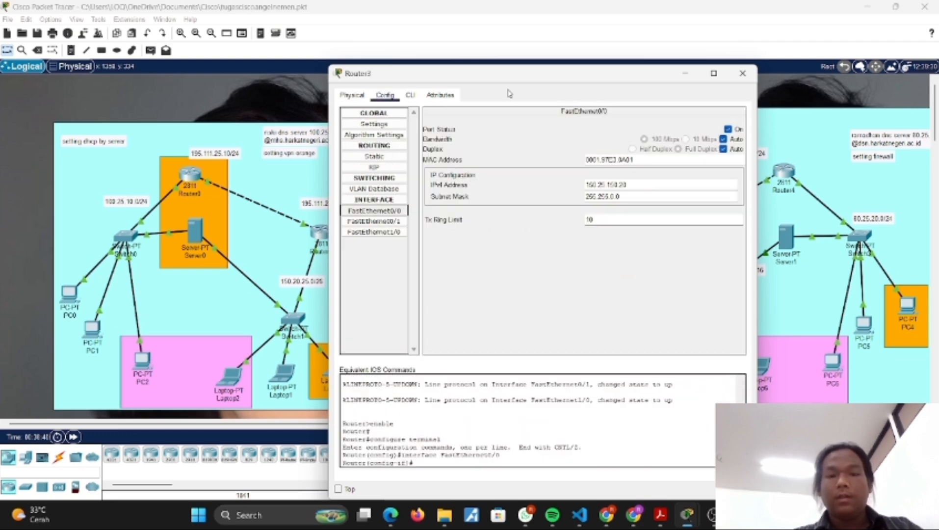
pyautogui.moveTo(497, 76); pyautogui.dragTo(199, 190)
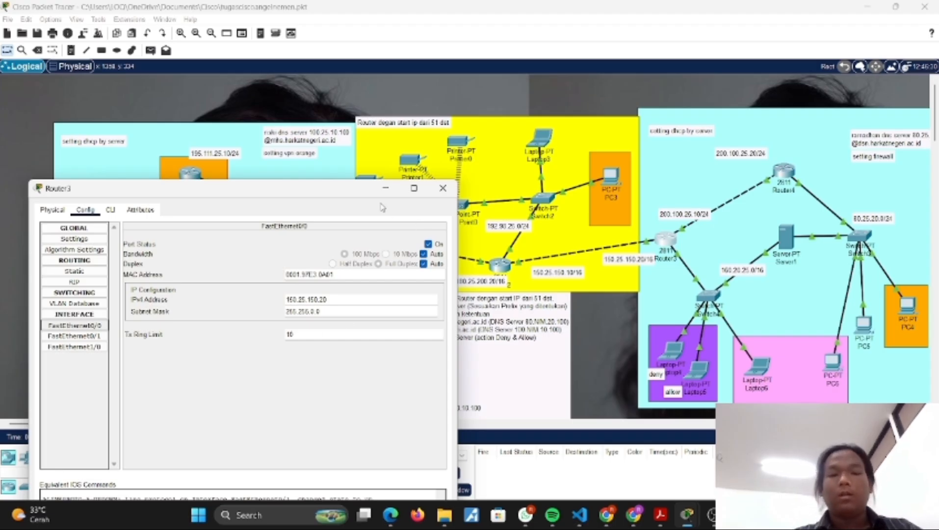
pyautogui.click(55, 337)
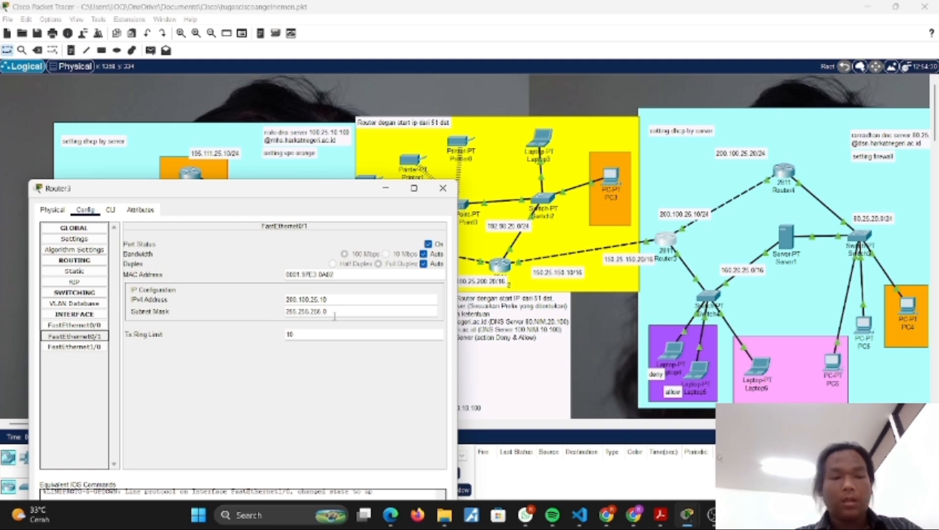
pyautogui.click(86, 347)
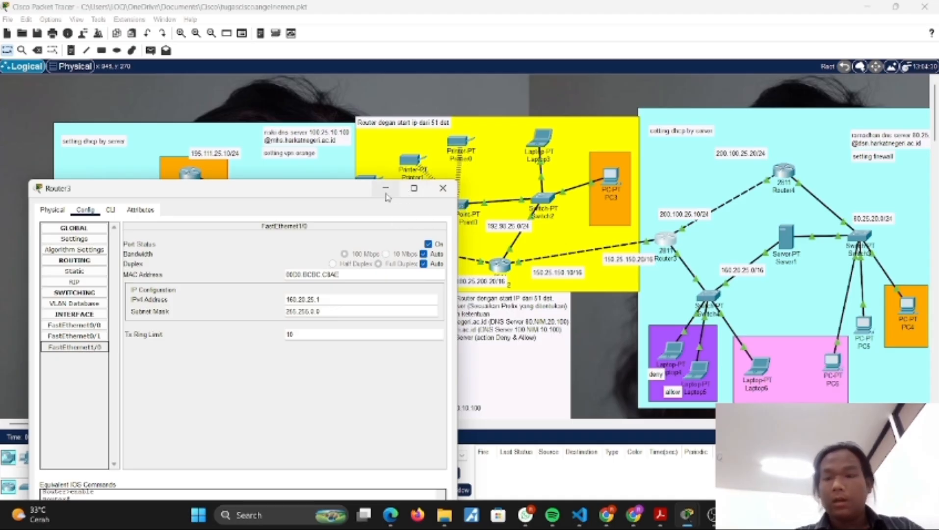
pyautogui.click(442, 187)
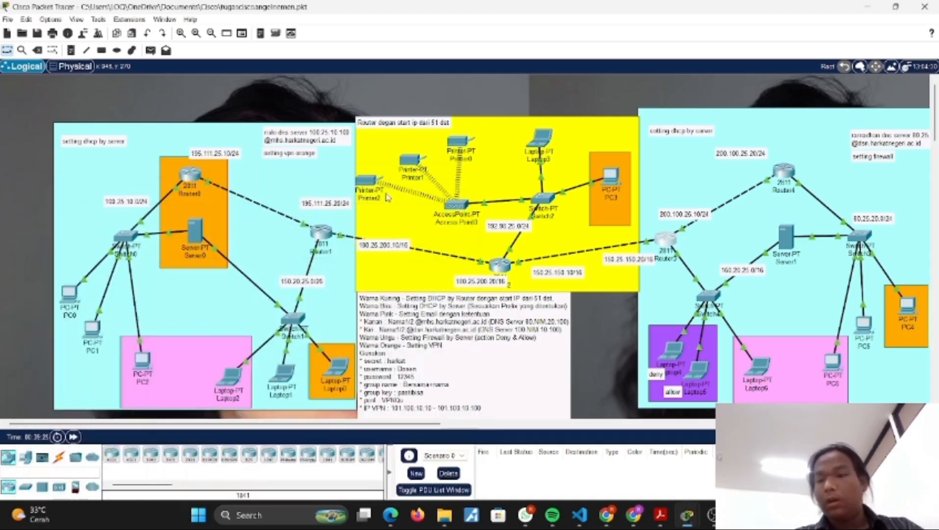
# Step: Review the IP configuration of Router4's FastEthernet0/0, FastEthernet0/1 and FastEthernet1/0 interfaces
pyautogui.click(784, 171)
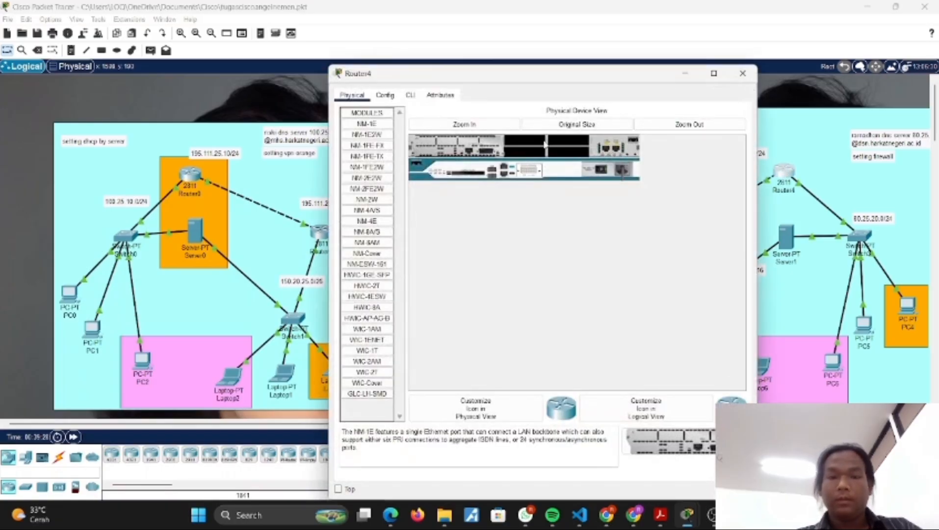
pyautogui.click(385, 96)
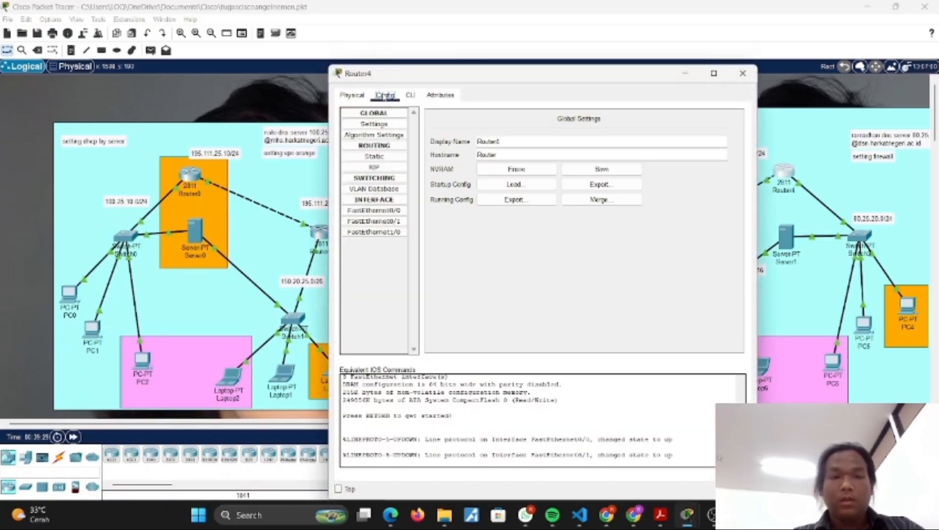
pyautogui.click(390, 216)
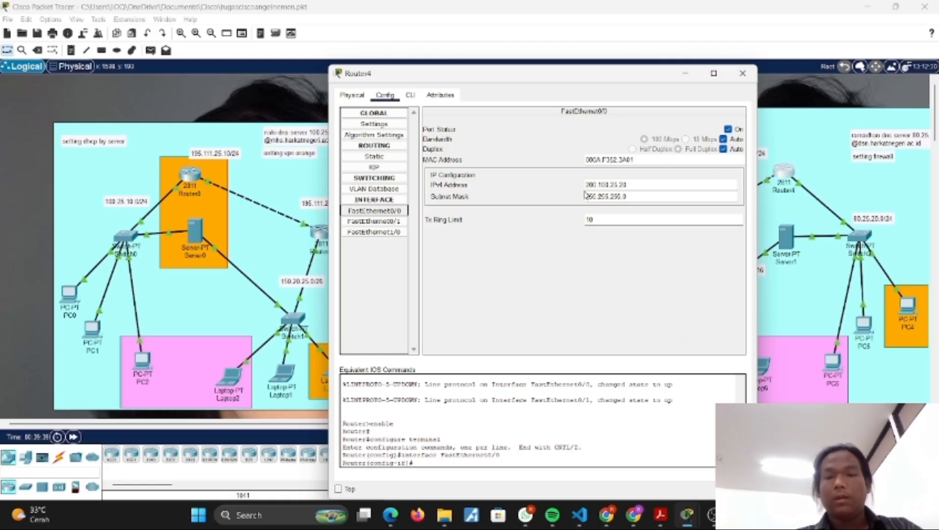
pyautogui.click(375, 221)
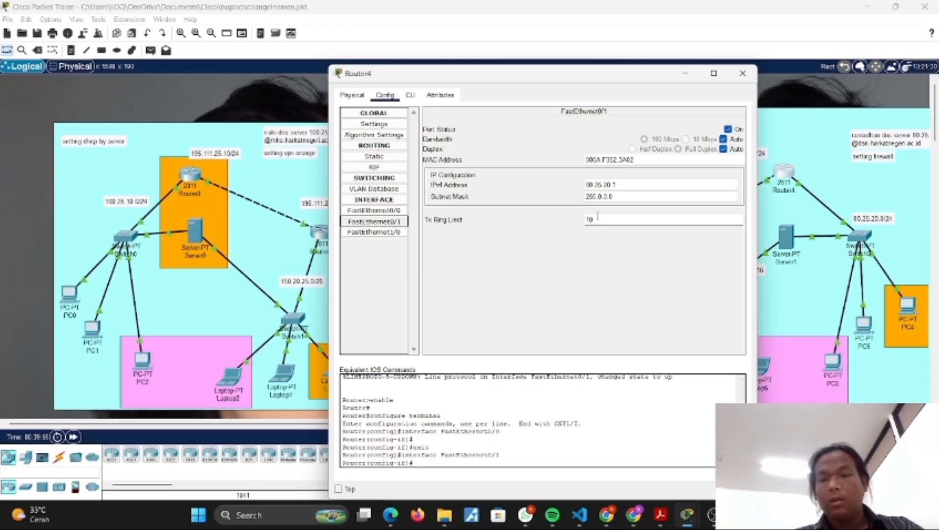
pyautogui.click(393, 232)
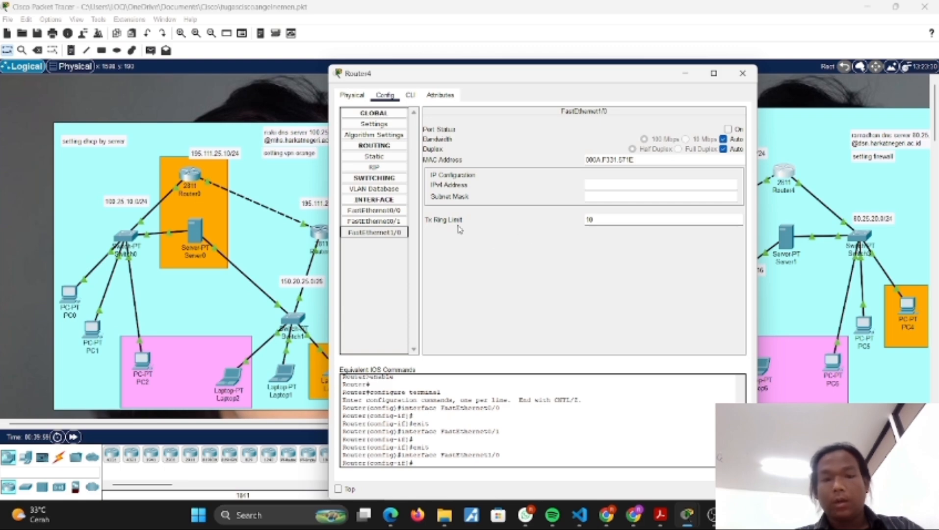
pyautogui.click(685, 74)
# Step: Review Server0's DHCP service settings for the FastEthernet0 and FastEthernet1 address pools
pyautogui.hscroll(2, 750, 243)
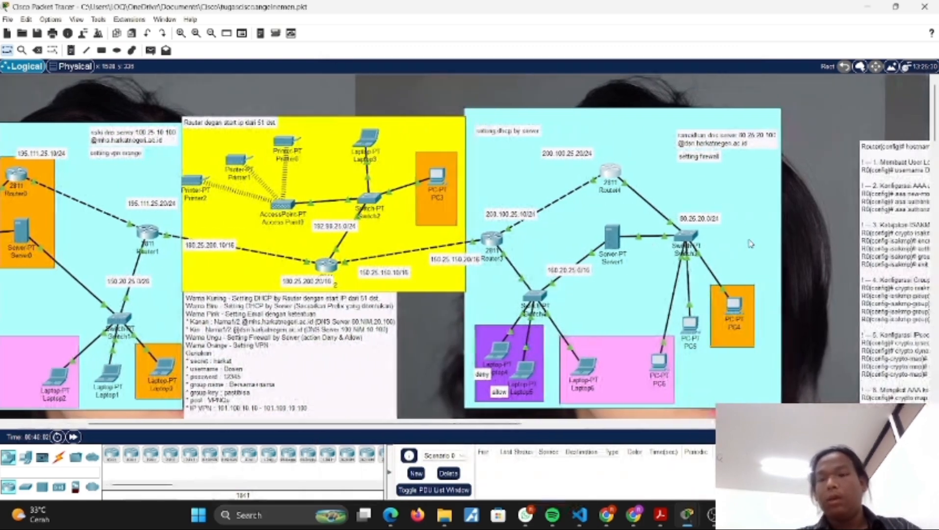
pyautogui.hscroll(-1, 750, 243)
pyautogui.hscroll(-3, 711, 244)
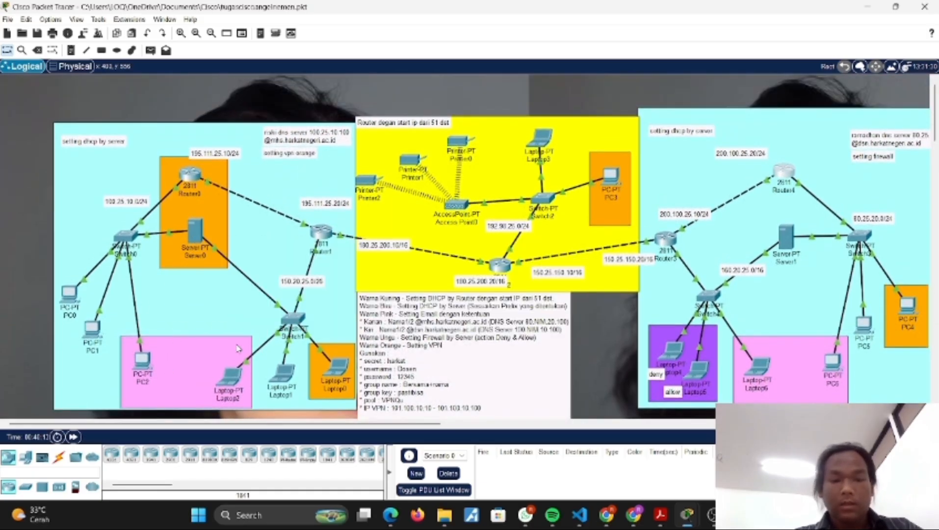
pyautogui.click(197, 236)
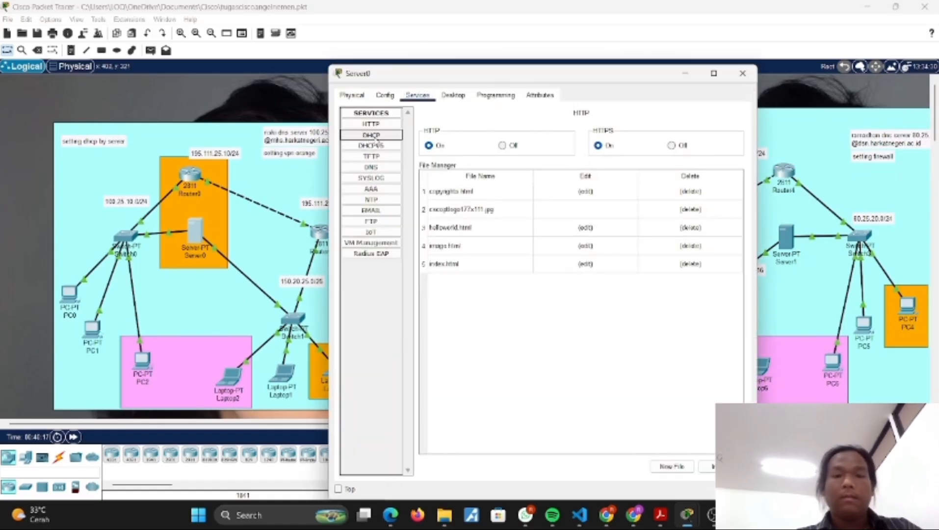
pyautogui.click(375, 136)
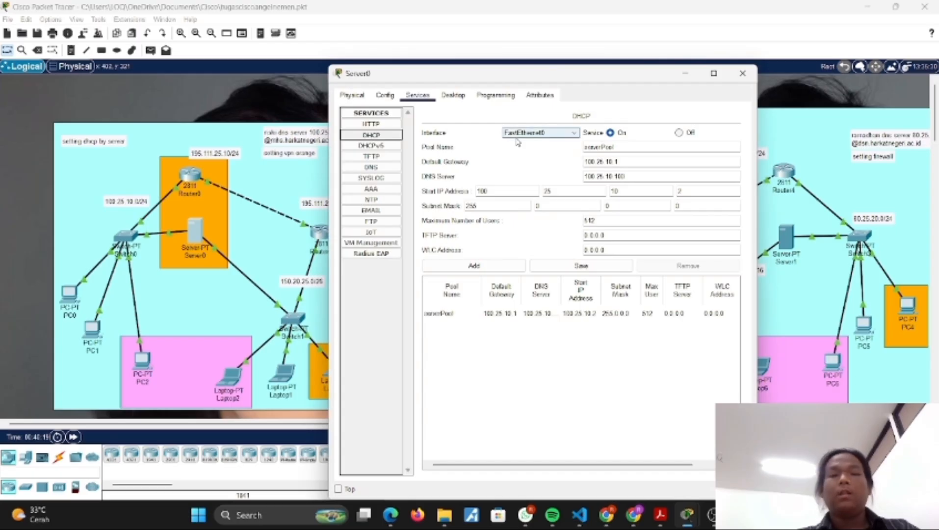
pyautogui.click(742, 73)
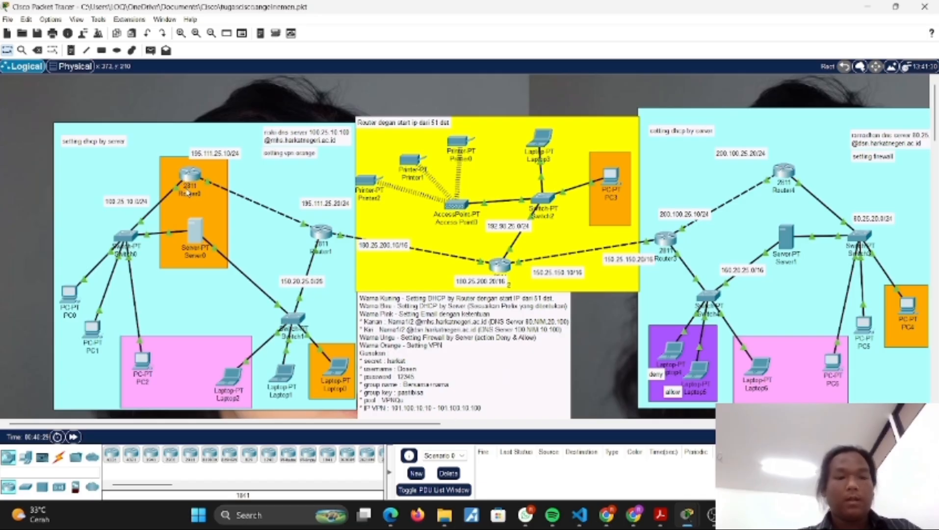
pyautogui.click(191, 236)
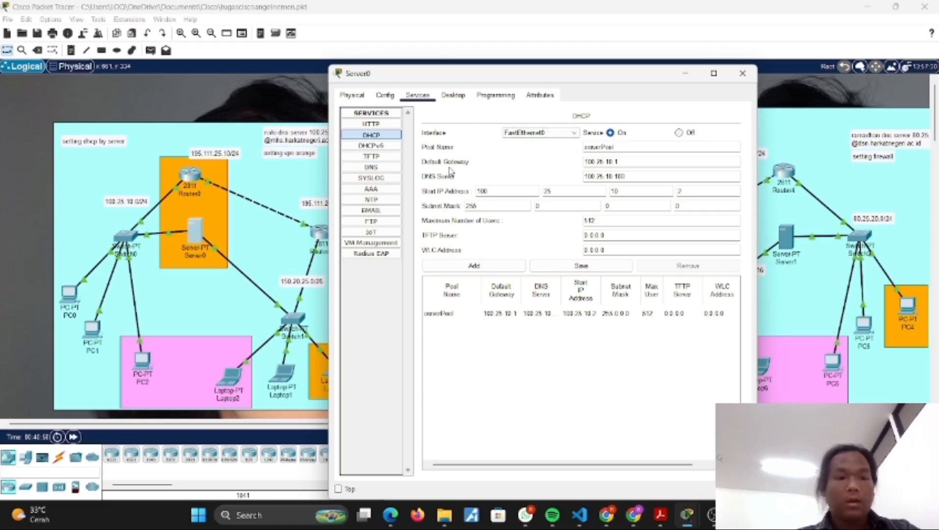
pyautogui.click(544, 133)
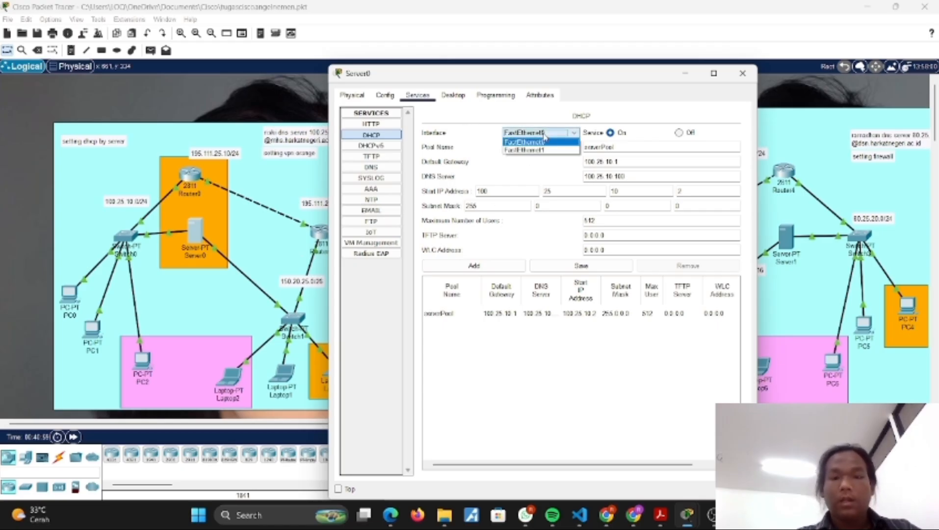
pyautogui.click(523, 150)
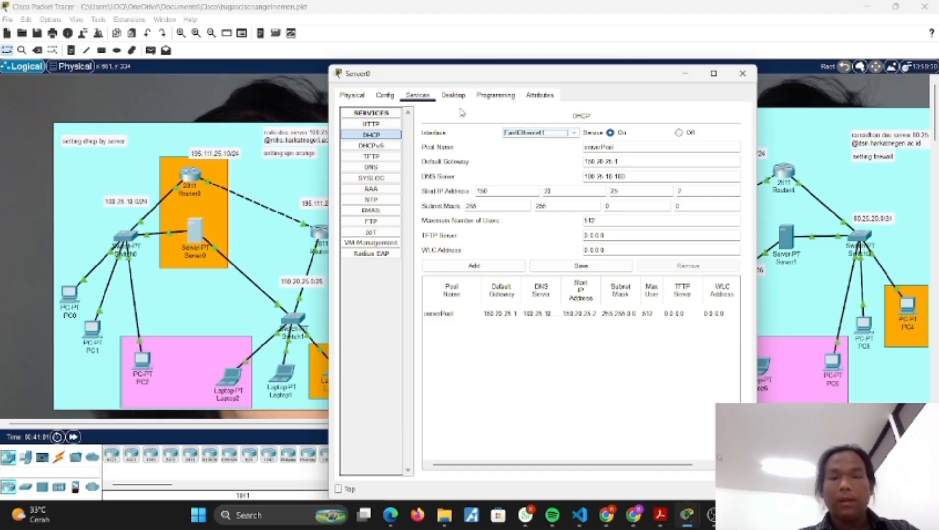
pyautogui.moveTo(422, 69); pyautogui.dragTo(495, 70)
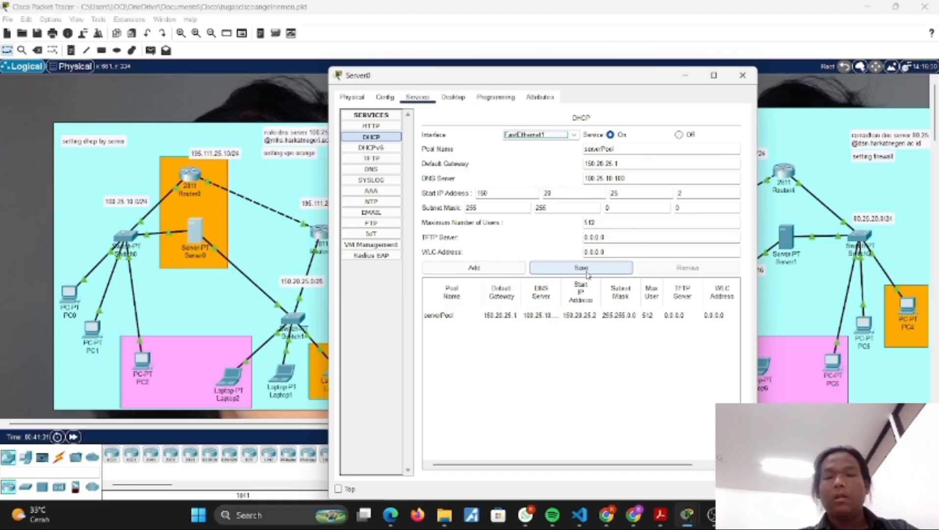
# Step: Check Server0's static IP configuration on FastEthernet0 and FastEthernet1, and recheck its DHCP settings for FastEthernet1
pyautogui.click(452, 98)
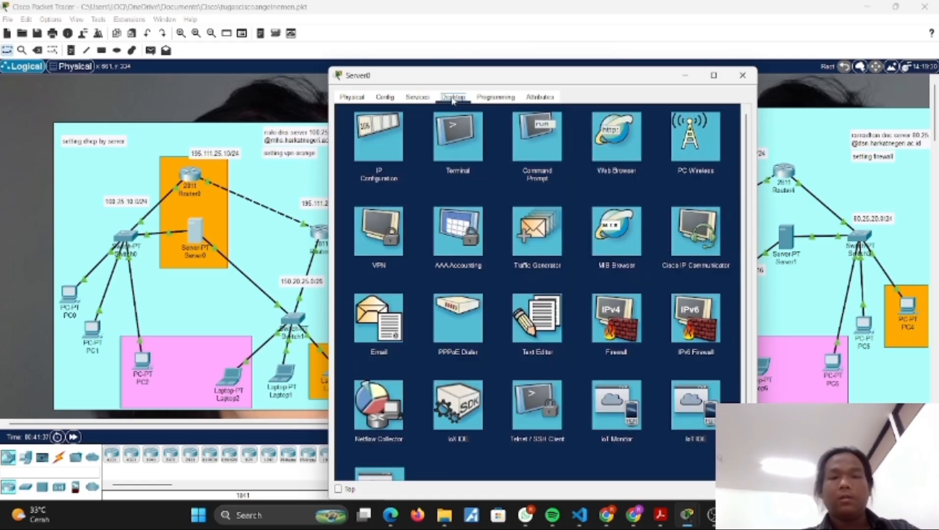
pyautogui.click(389, 130)
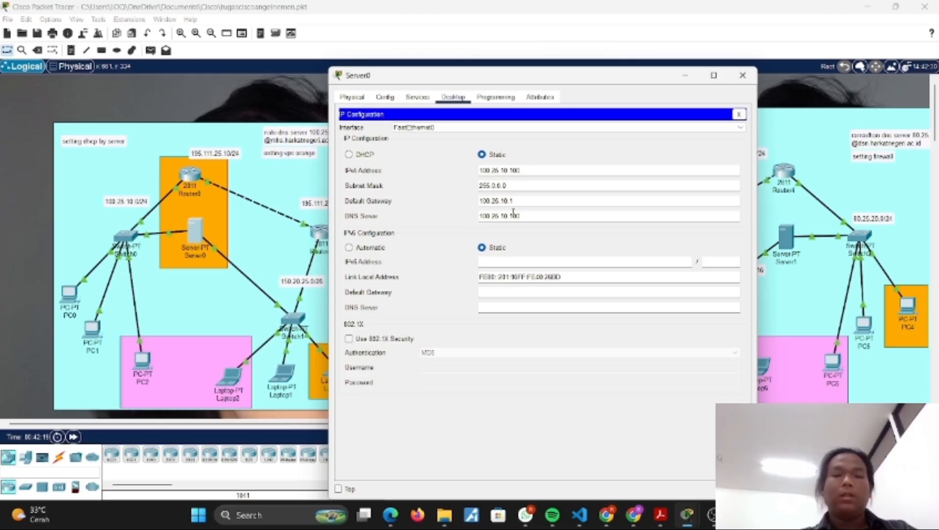
pyautogui.click(420, 128)
pyautogui.click(427, 148)
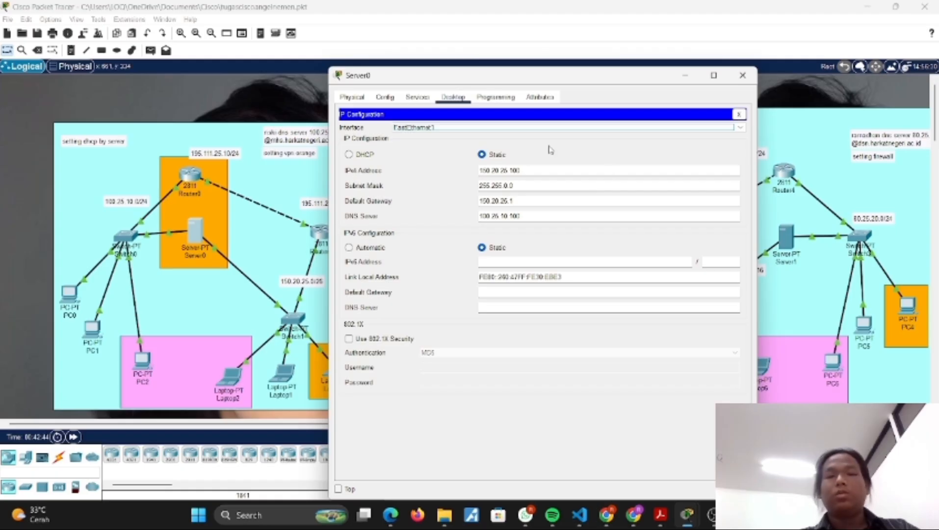
pyautogui.click(420, 101)
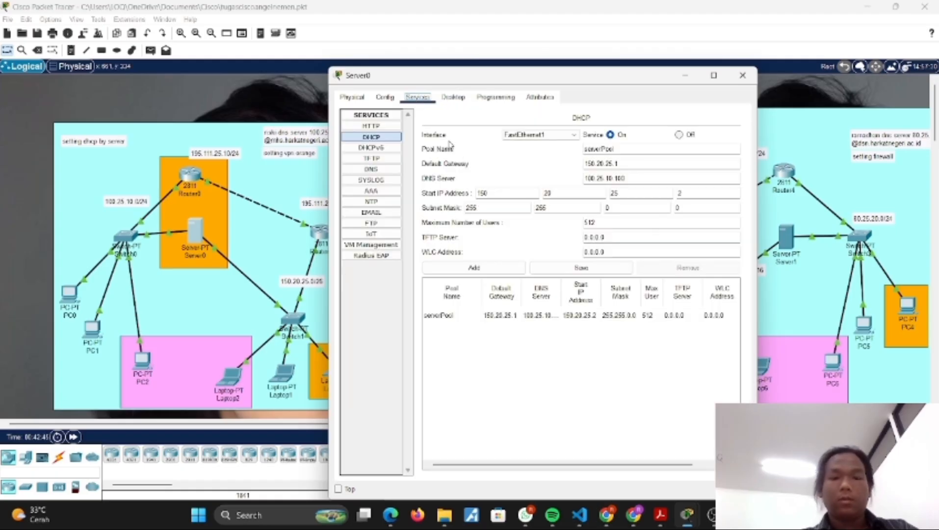
pyautogui.click(685, 77)
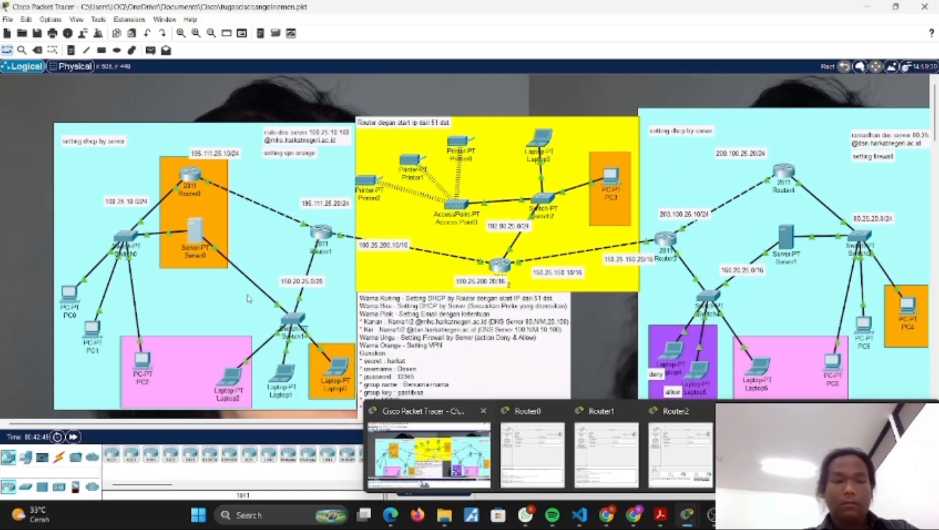
pyautogui.click(194, 234)
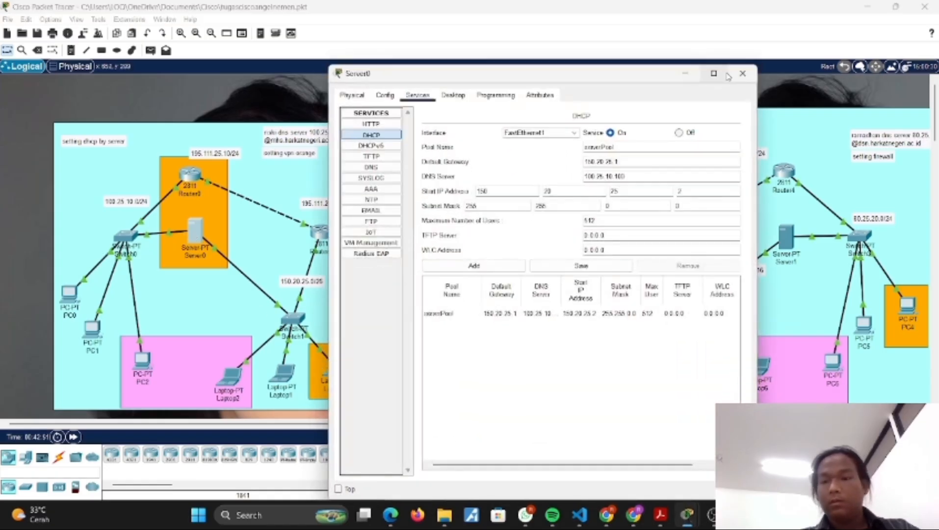
pyautogui.click(742, 73)
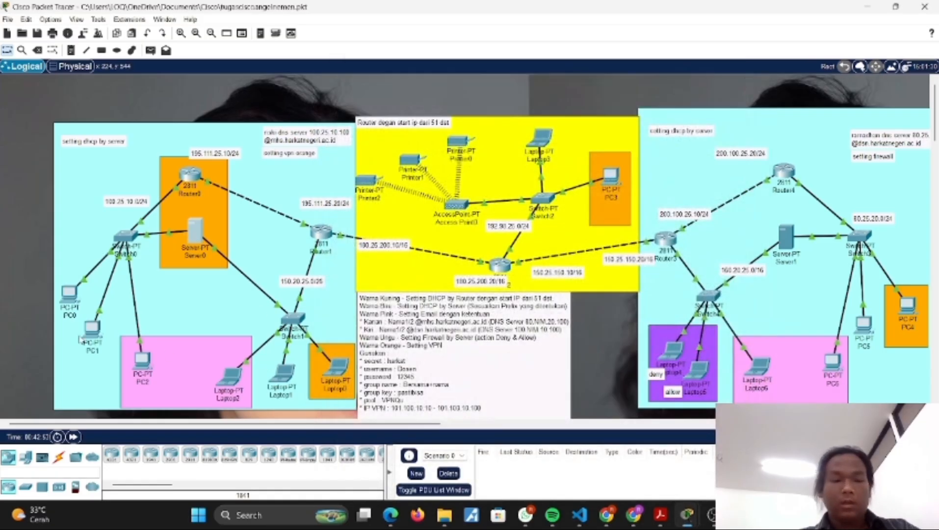
# Step: Review the IP configuration of PC2, PC1 and PC0 on the 100.25.10.0/24 network
pyautogui.click(143, 363)
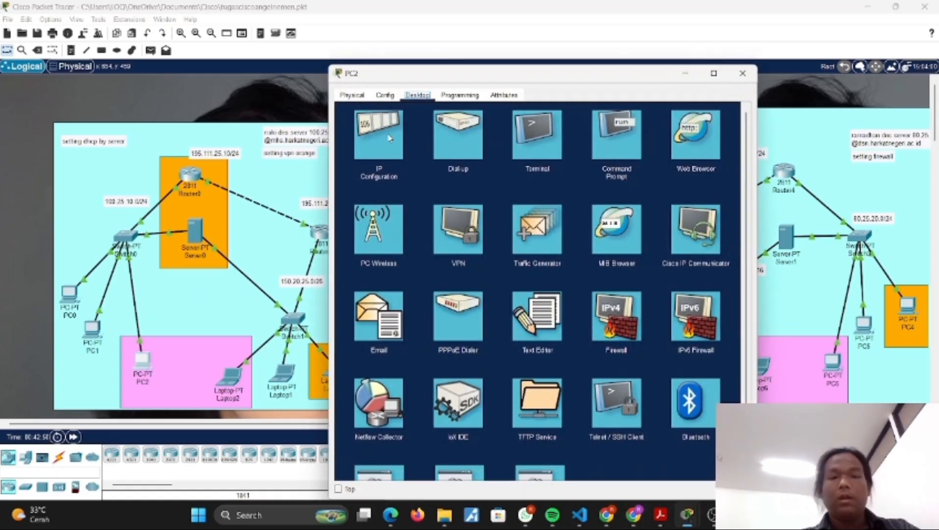
pyautogui.click(389, 137)
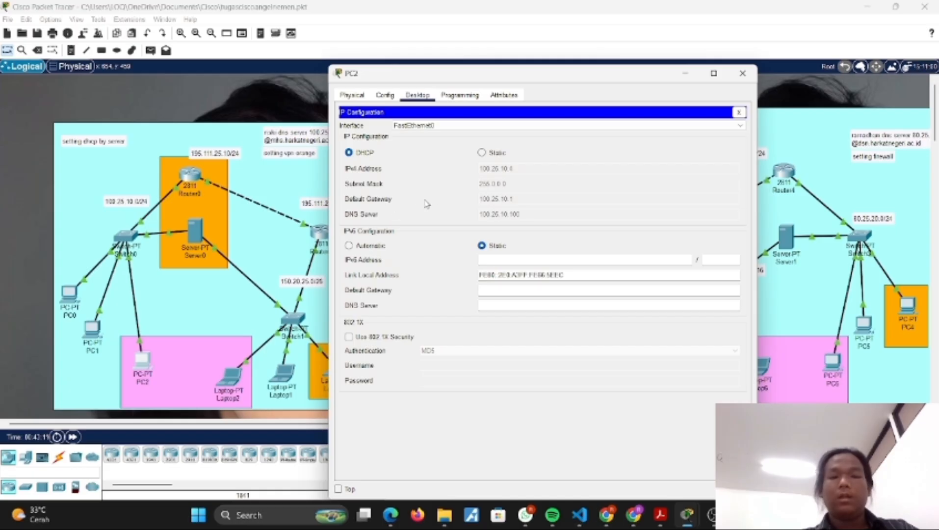
pyautogui.click(686, 74)
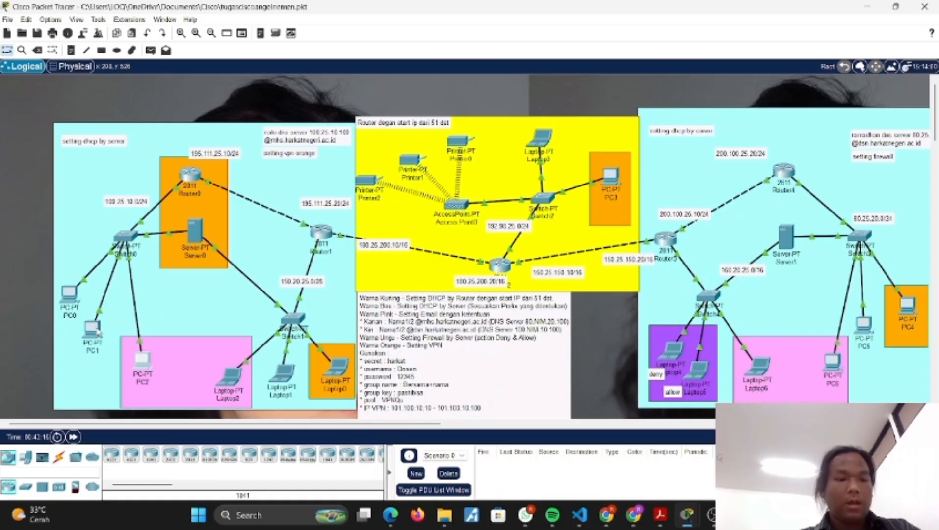
pyautogui.moveTo(95, 330)
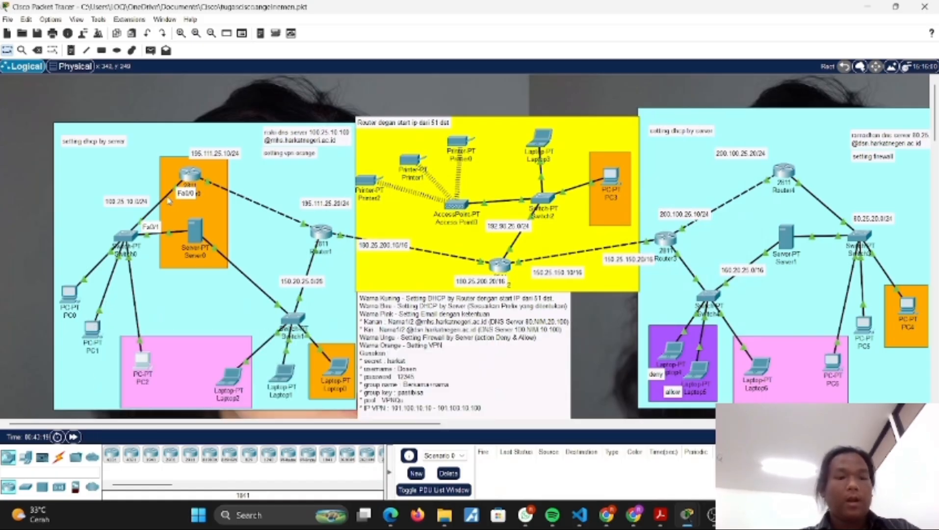
pyautogui.click(92, 332)
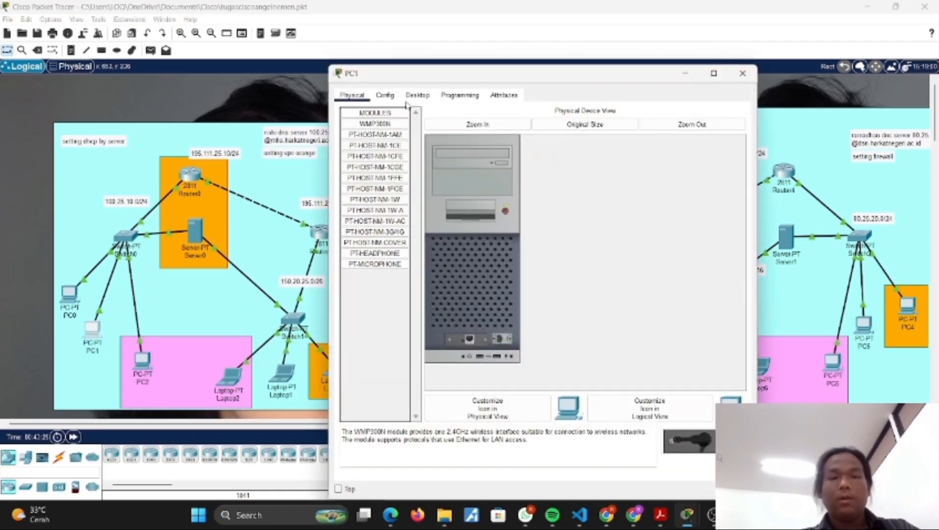
pyautogui.click(419, 96)
pyautogui.click(400, 129)
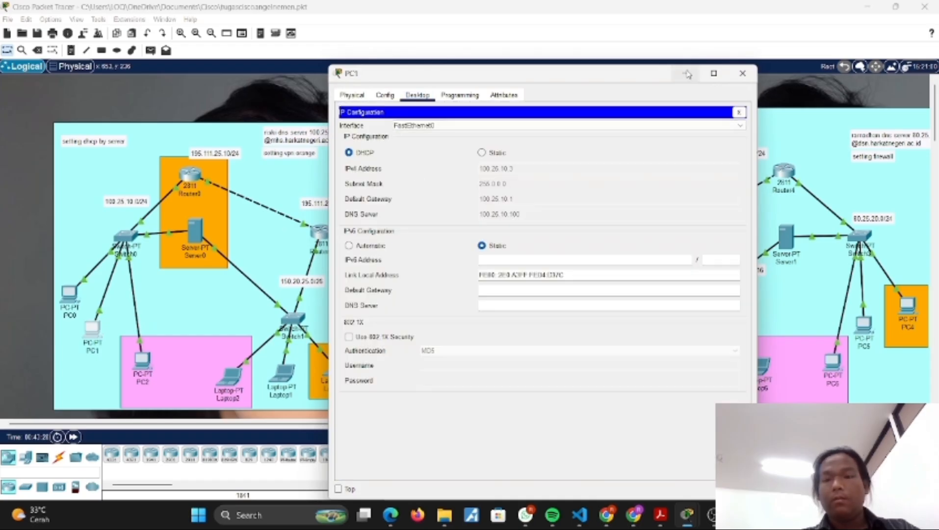
pyautogui.click(686, 74)
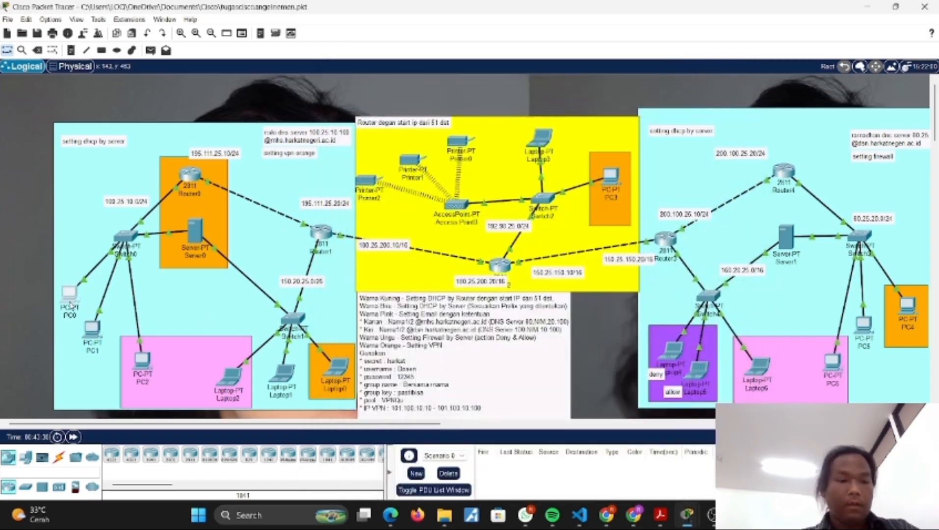
pyautogui.click(76, 304)
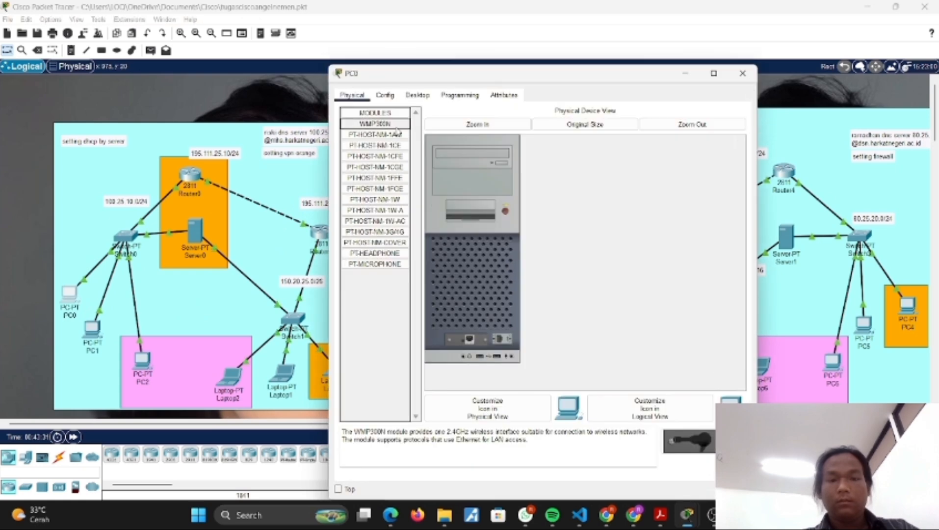
pyautogui.click(418, 95)
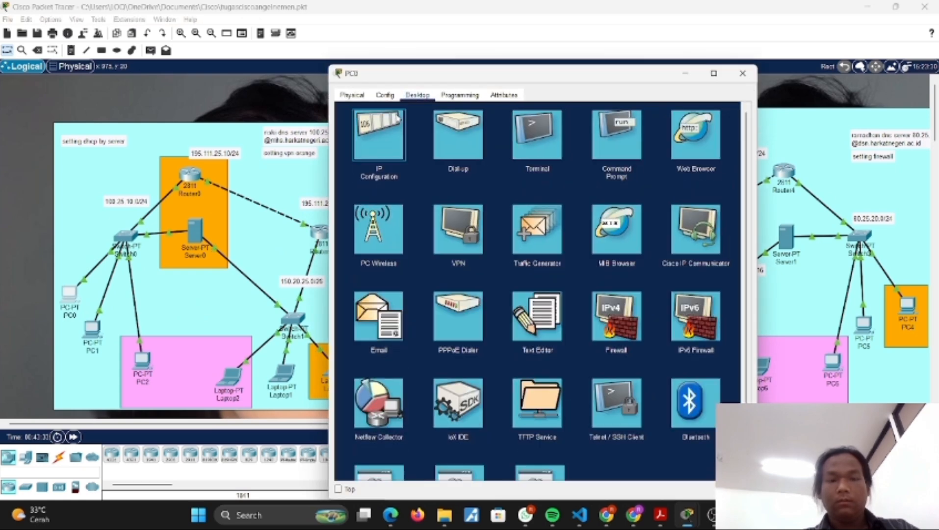
pyautogui.click(397, 118)
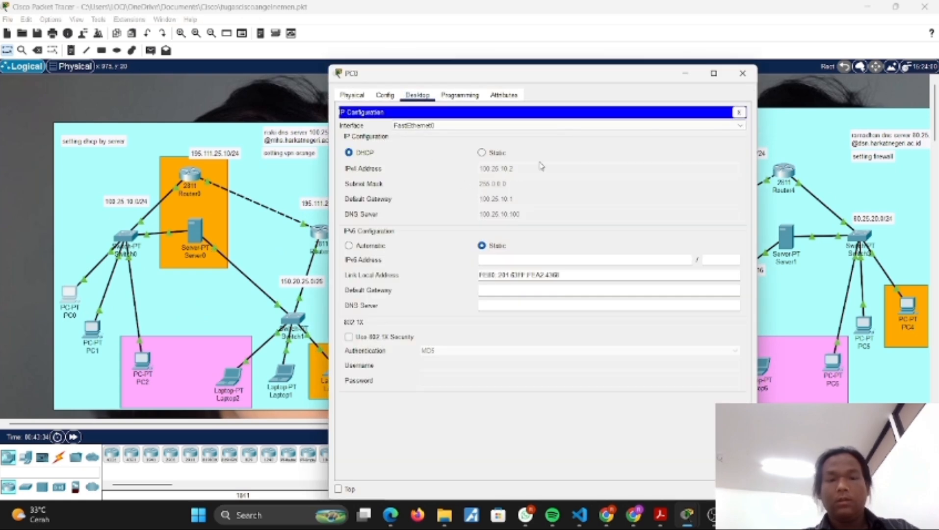
pyautogui.click(685, 74)
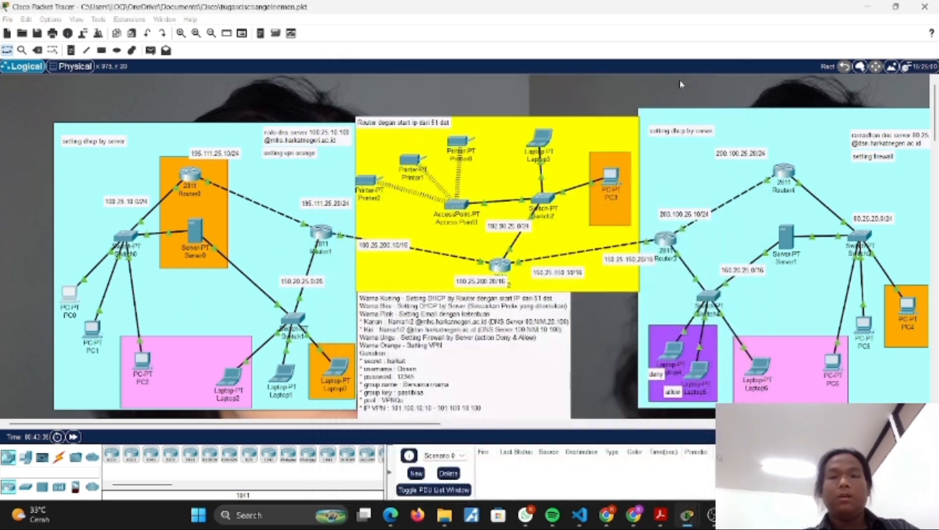
# Step: Review the IP configuration of Laptop2, Laptop1 and Laptop0 on the 150.20.25.0 network
pyautogui.click(226, 382)
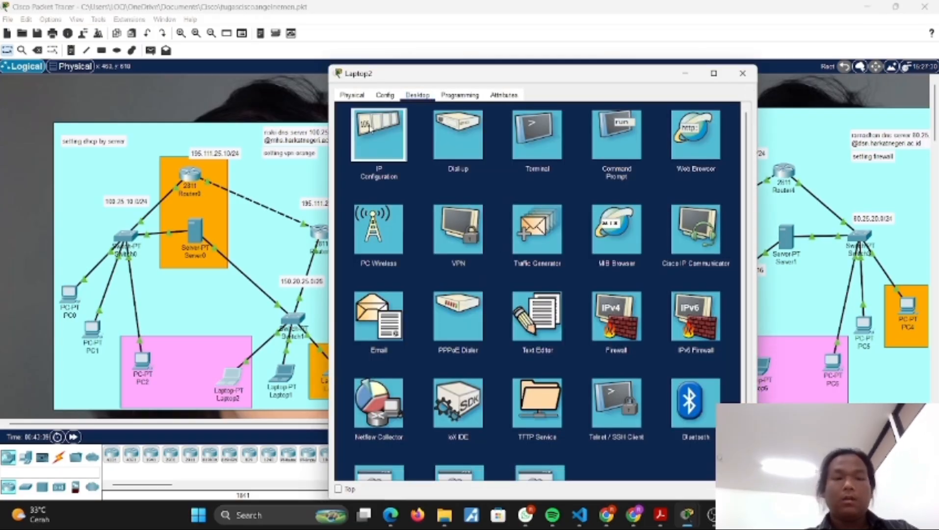
pyautogui.click(370, 128)
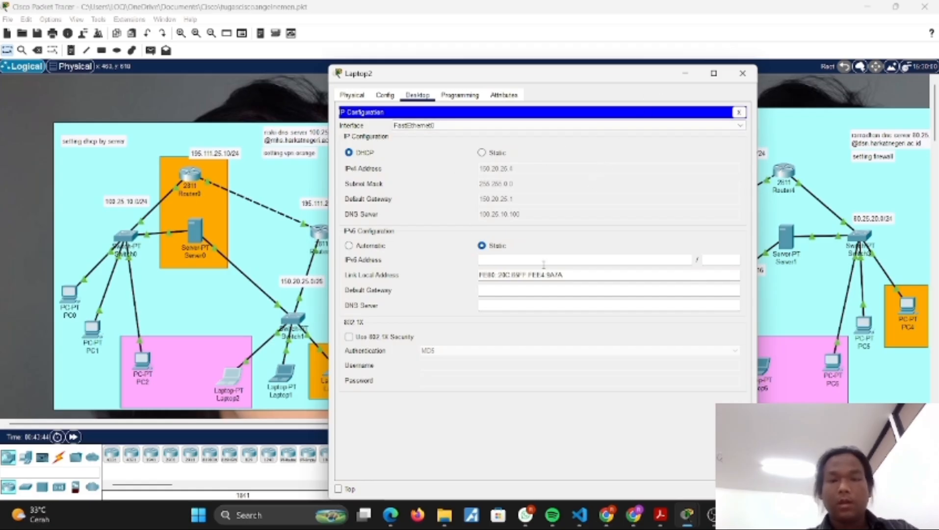
pyautogui.click(742, 73)
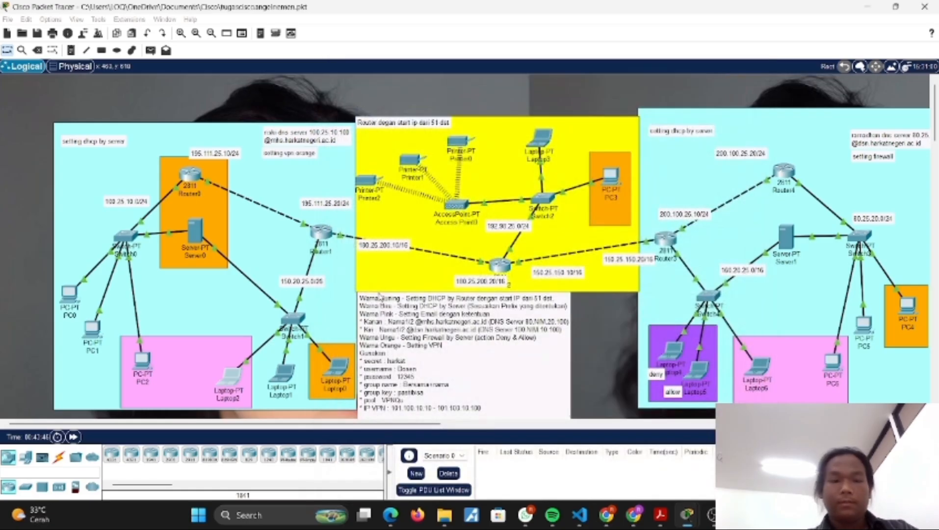
pyautogui.click(281, 378)
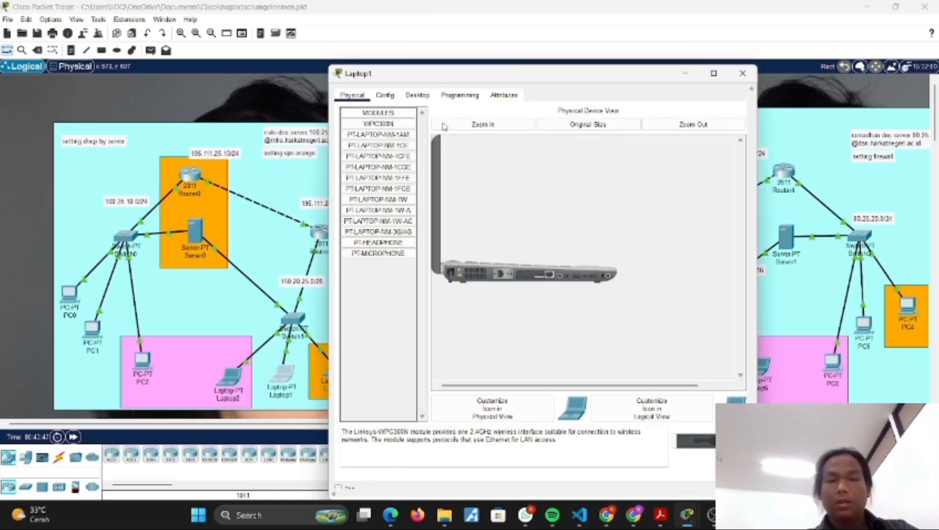
pyautogui.click(417, 94)
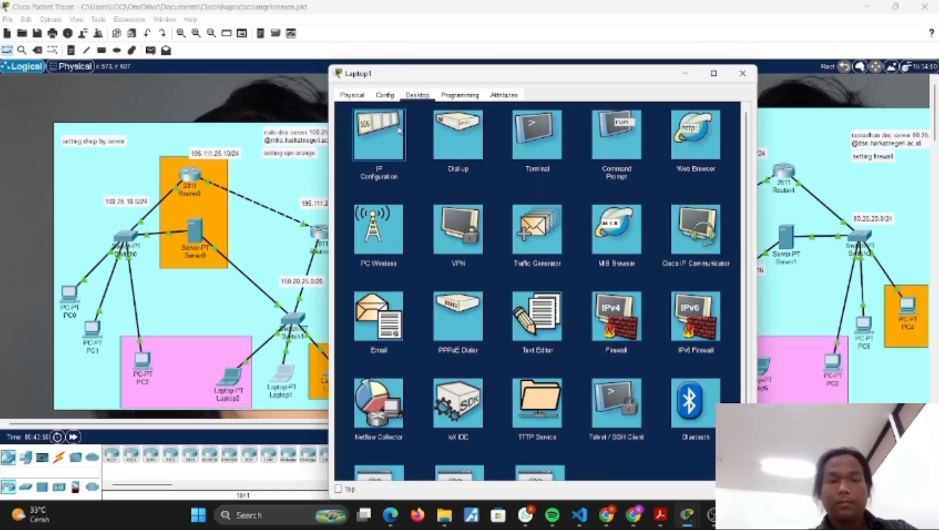
pyautogui.click(395, 132)
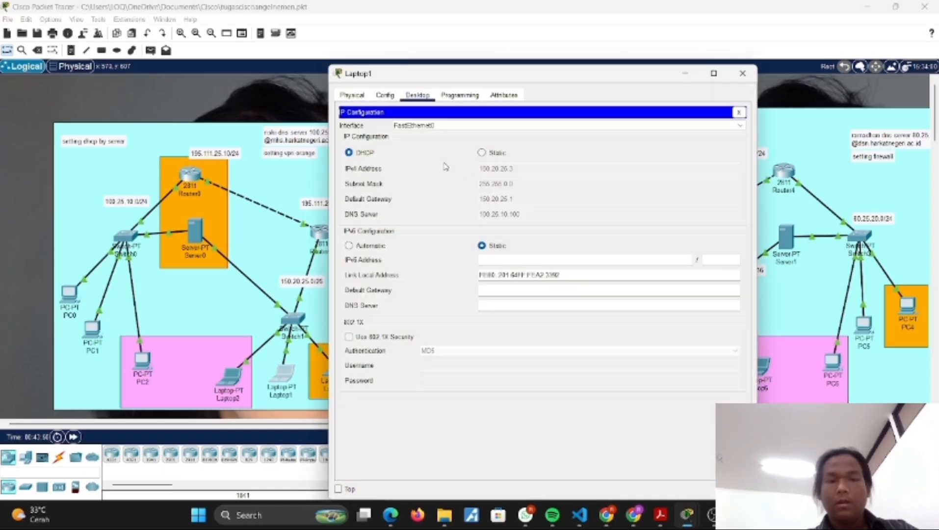
pyautogui.click(743, 75)
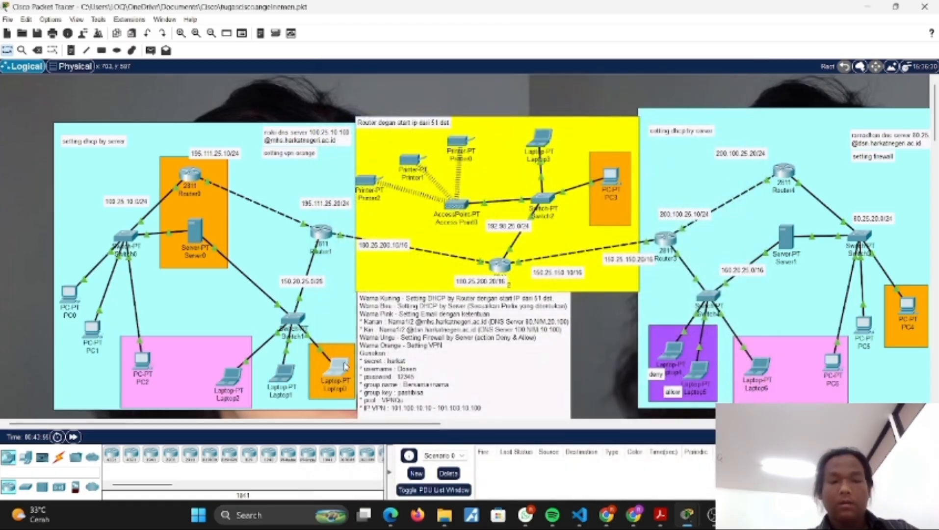
pyautogui.click(344, 365)
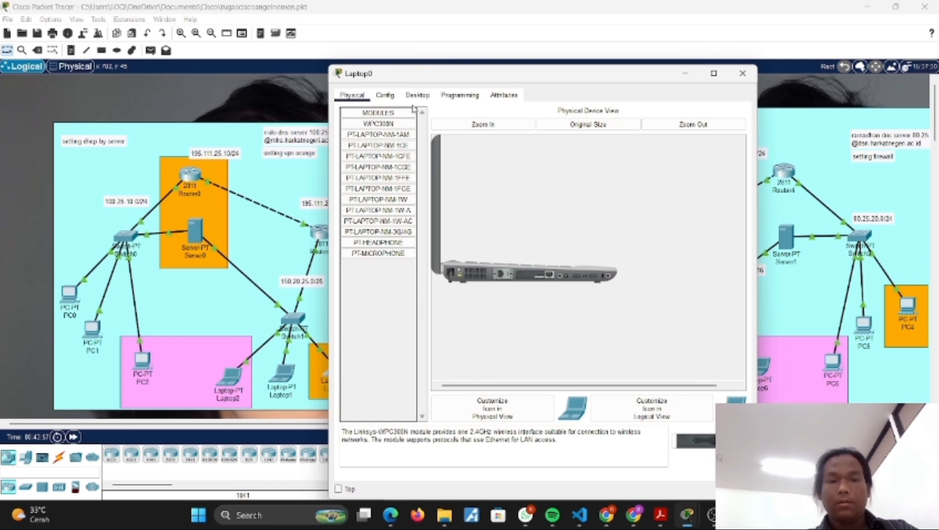
pyautogui.click(416, 95)
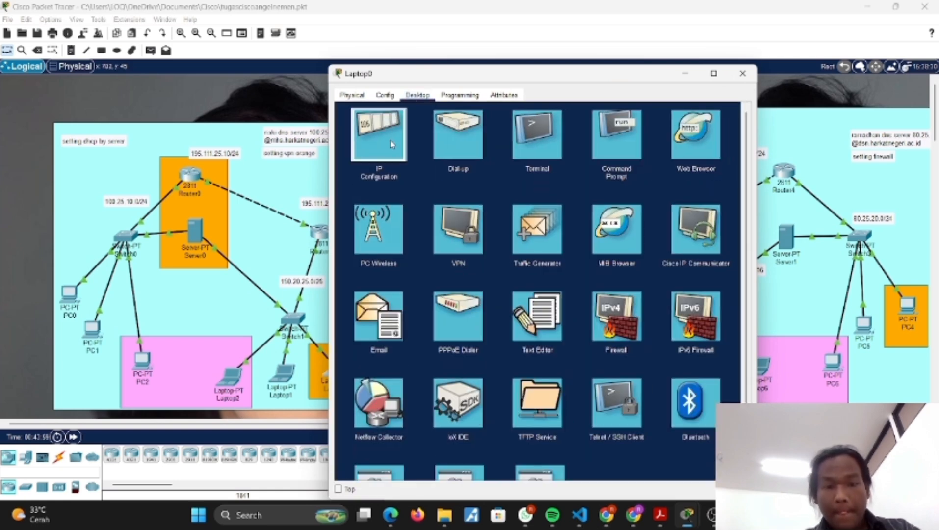
pyautogui.click(392, 144)
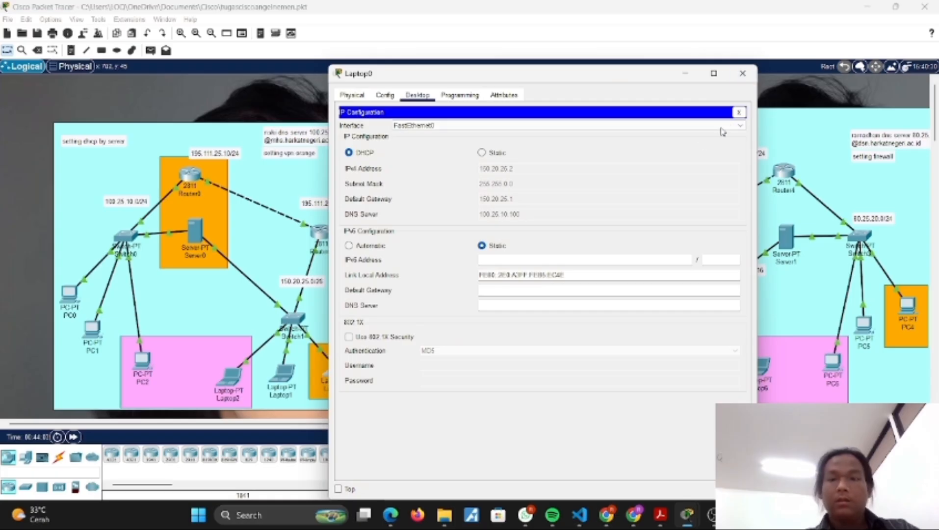
pyautogui.click(742, 73)
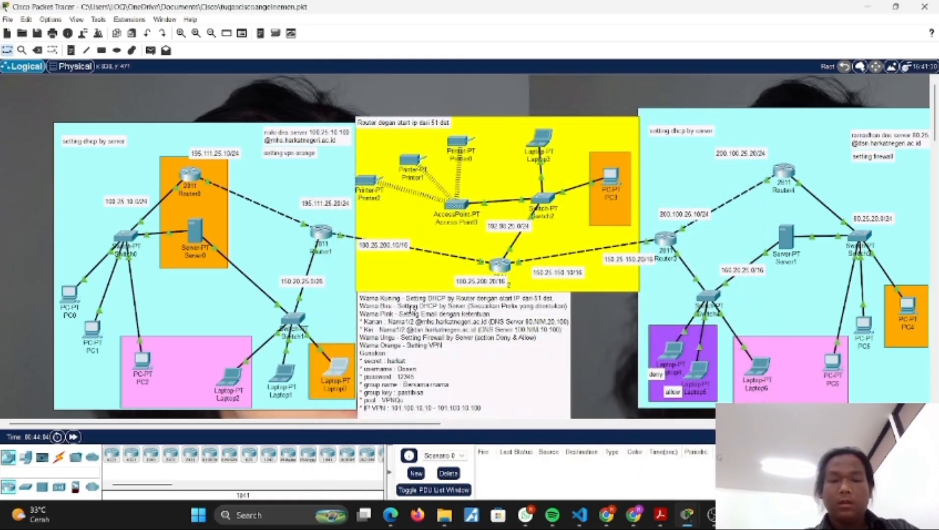
pyautogui.scroll(-1, 411, 308)
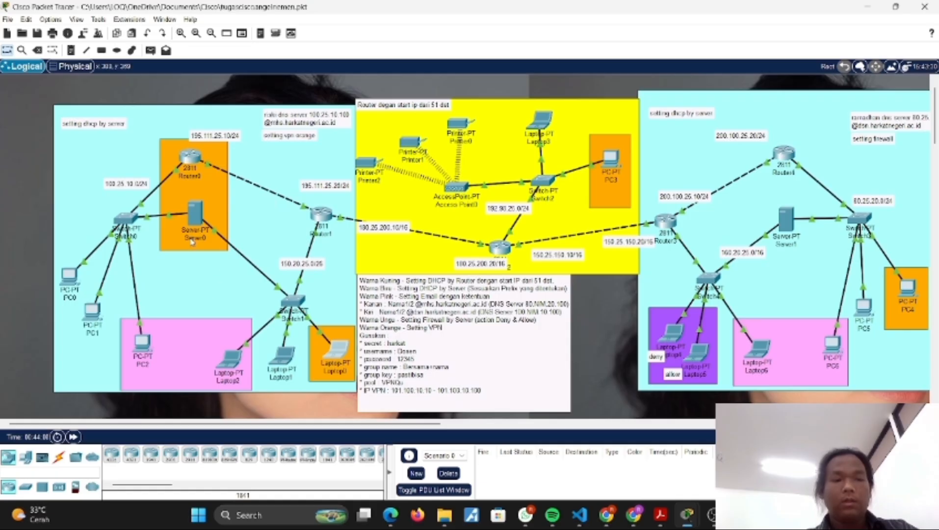
pyautogui.moveTo(192, 242)
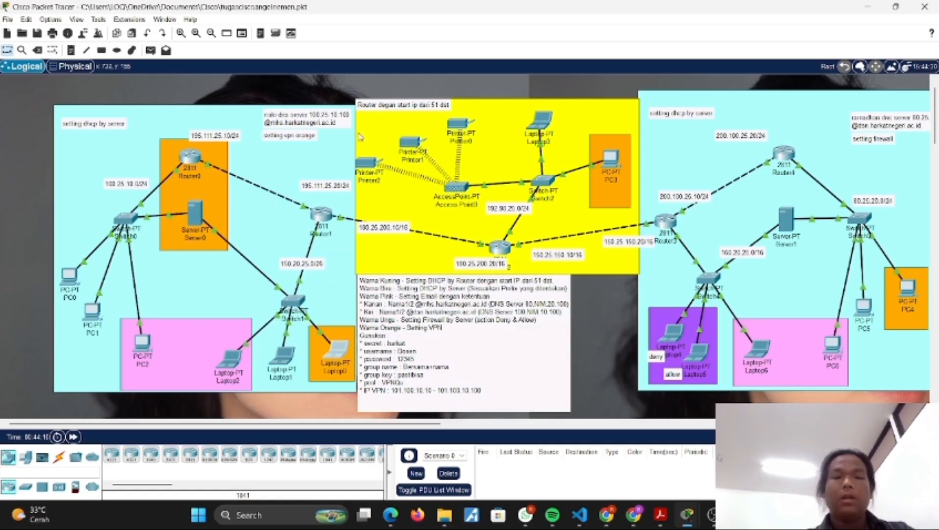
pyautogui.hscroll(3, 396, 177)
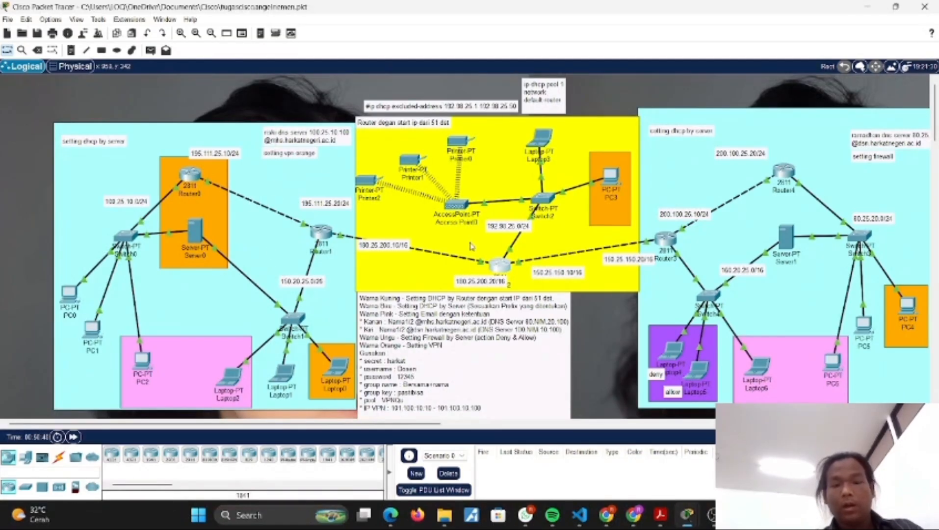
# Step: Check the IP configuration of Router2's FastEthernet1/0 interface, keeping the DHCP notes on the topology in view
pyautogui.click(503, 266)
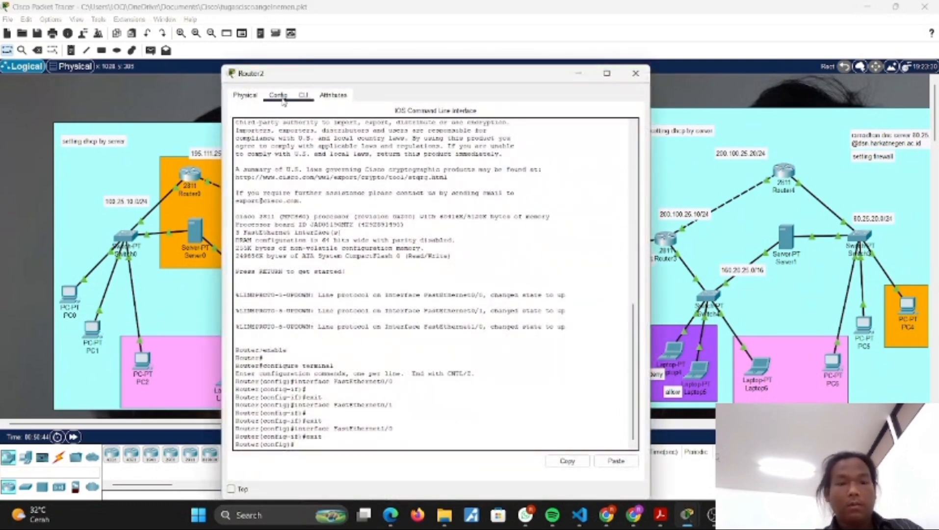
pyautogui.click(278, 96)
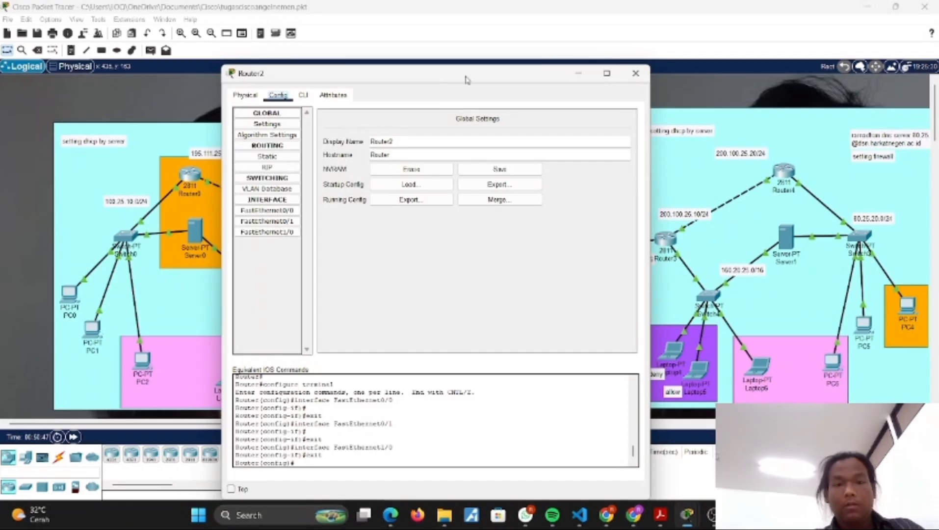
pyautogui.moveTo(466, 80); pyautogui.dragTo(255, 160)
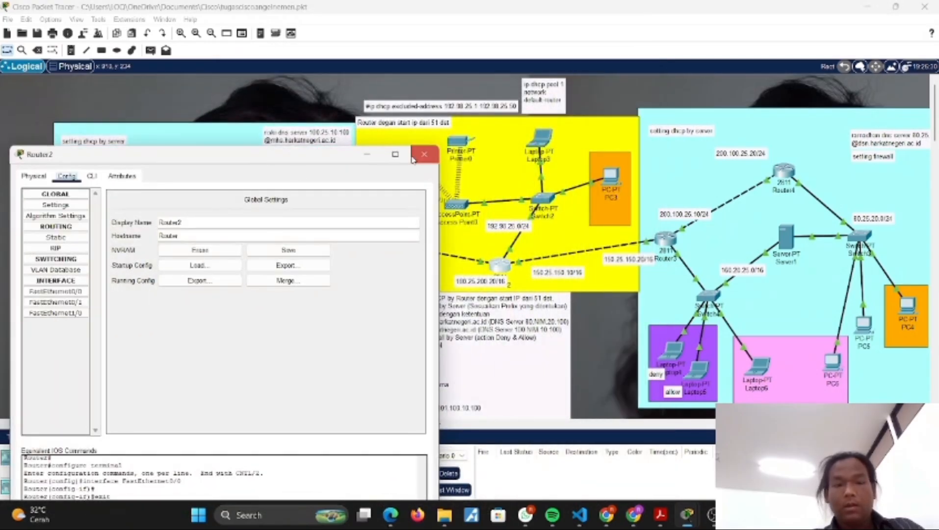
pyautogui.click(367, 154)
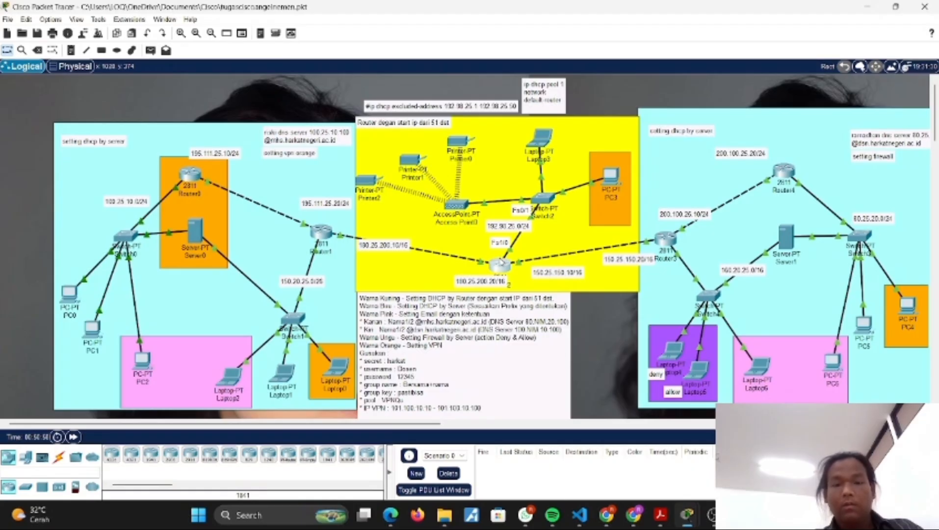
pyautogui.click(501, 262)
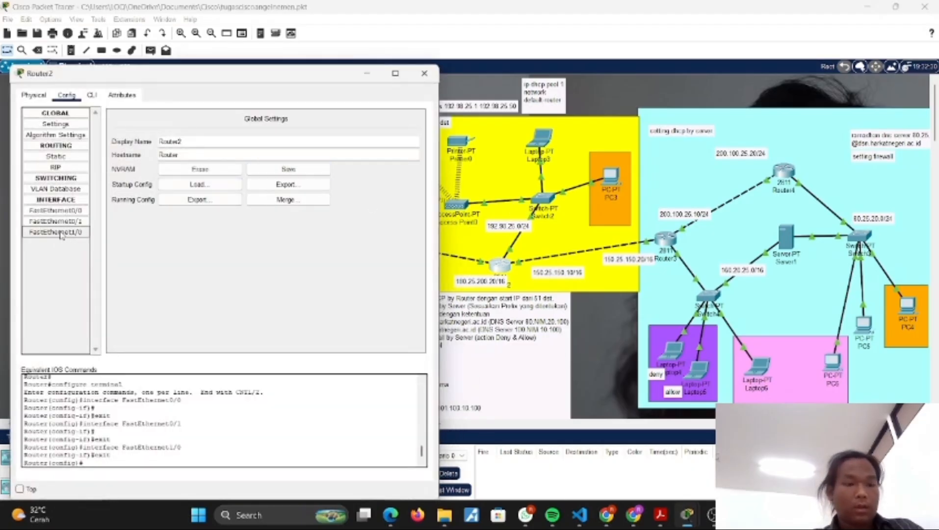
pyautogui.click(58, 232)
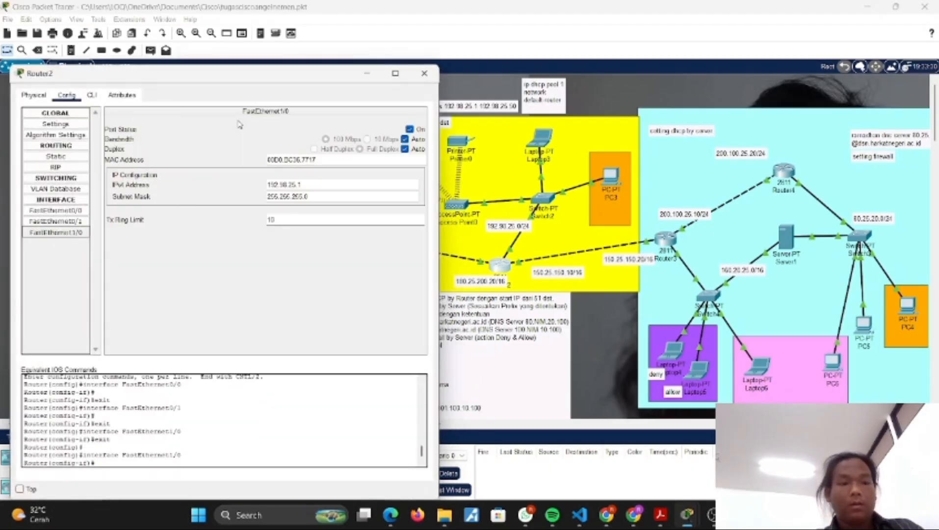
# Step: In Router2's command line, run exit to leave FastEthernet1/0 interface mode and return to global configuration mode
pyautogui.click(92, 95)
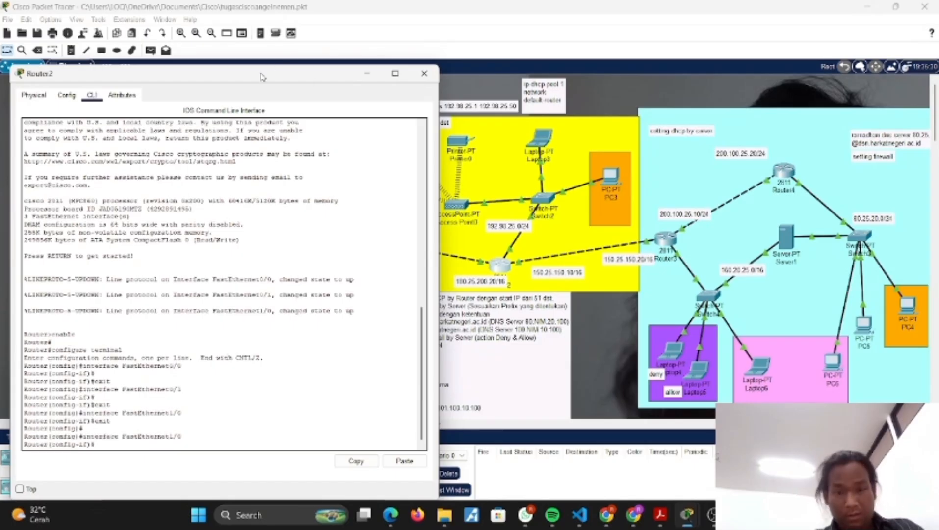
pyautogui.moveTo(262, 77); pyautogui.dragTo(237, 46)
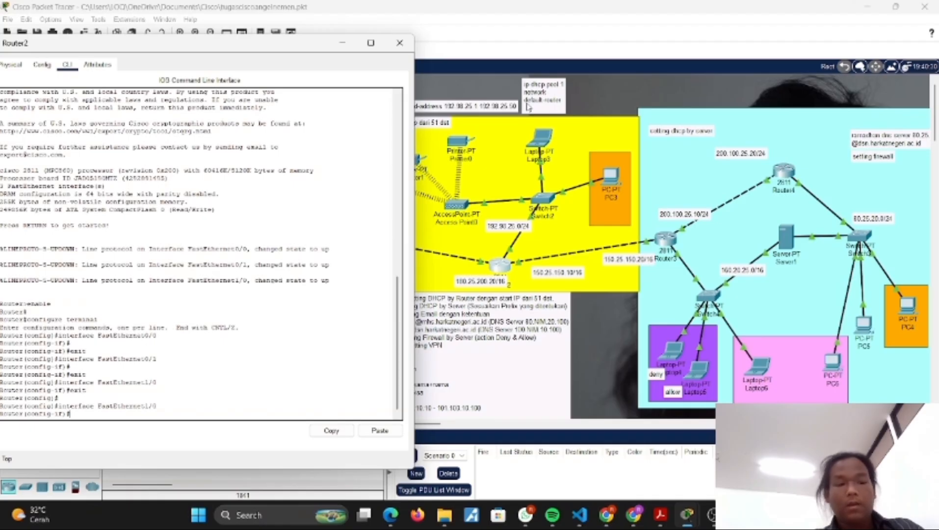
pyautogui.click(145, 344)
pyautogui.write('ex')
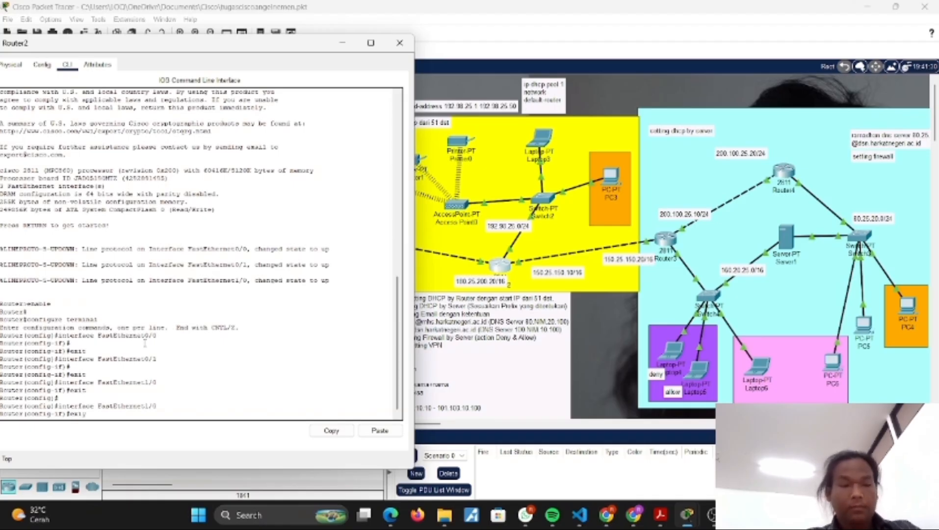
pyautogui.write('it')
pyautogui.press('Return')
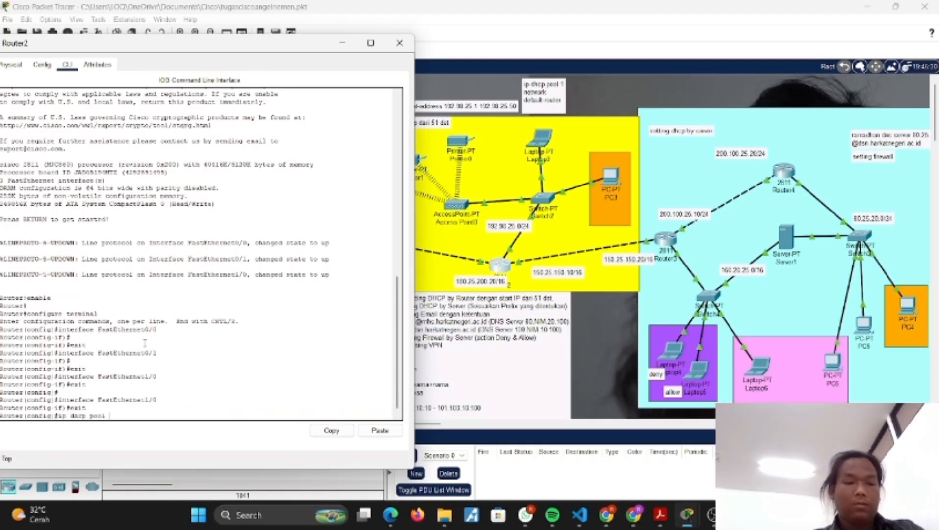
# Step: Enter DHCP pool 1 on Router2, check FastEthernet1/0's IP settings for its network, and return to global configuration mode
pyautogui.press('Return')
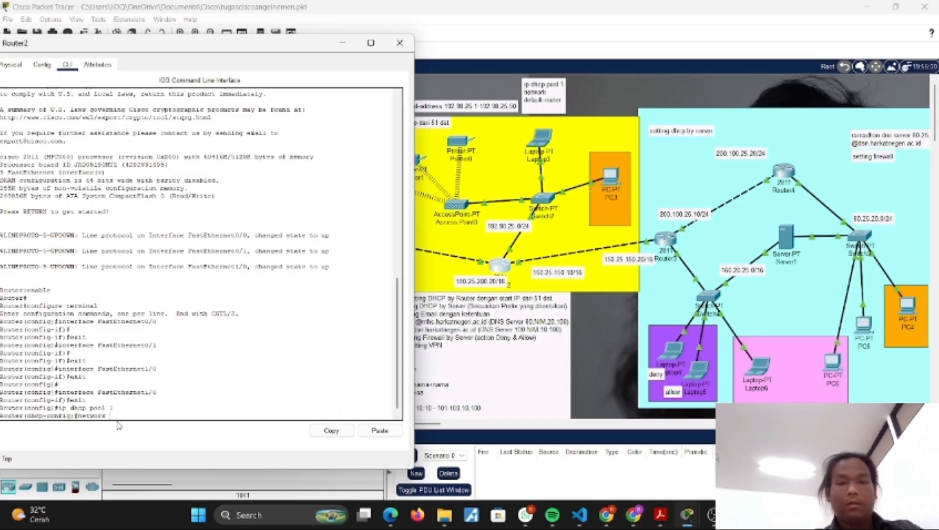
pyautogui.click(42, 64)
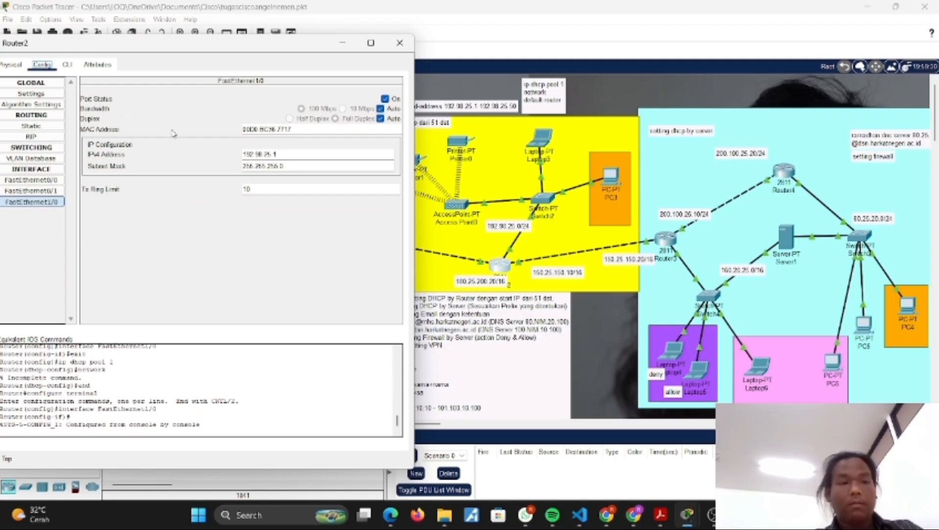
pyautogui.click(69, 65)
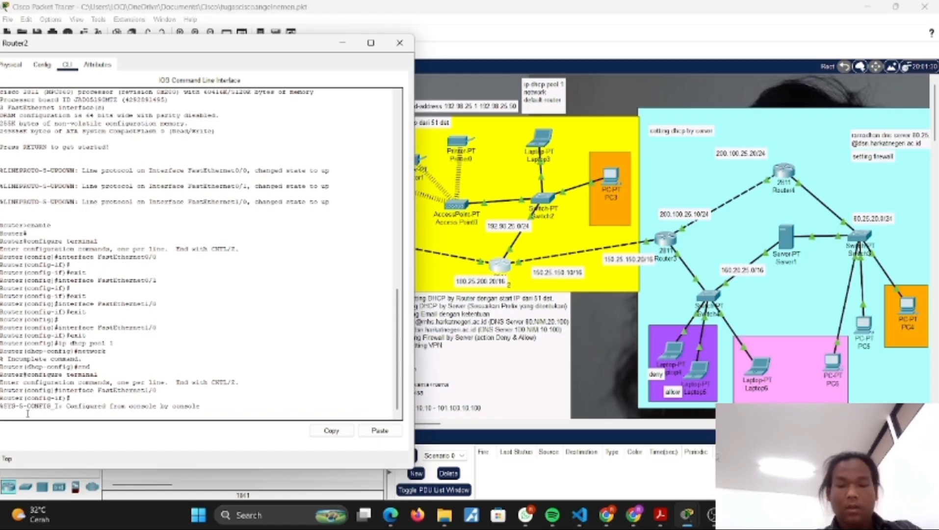
pyautogui.press('Return')
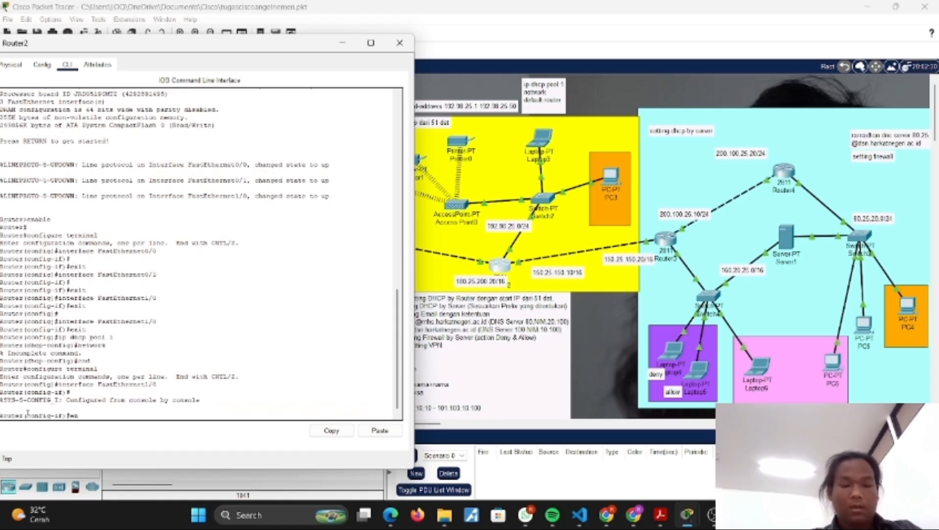
pyautogui.press('Return')
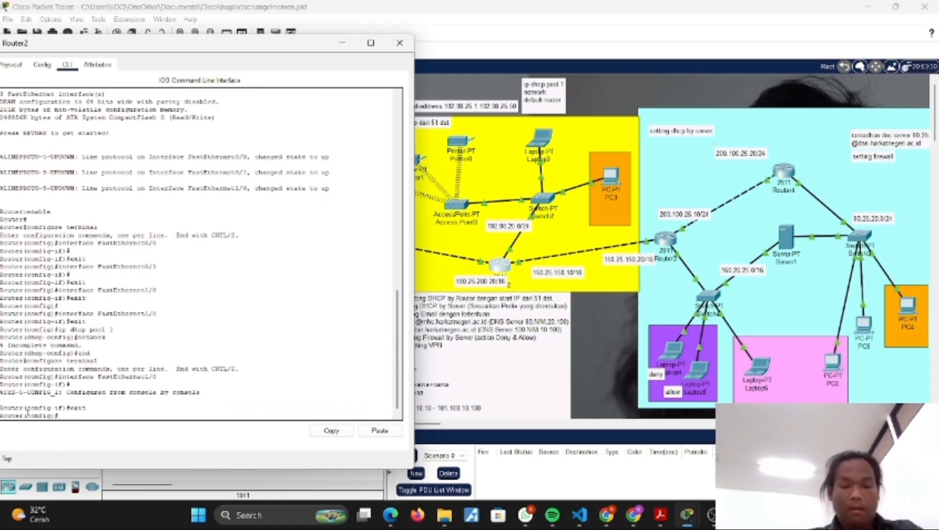
# Step: Try to open the DHCP pool on Router2 with the command ip dhcp pool1
pyautogui.write('n')
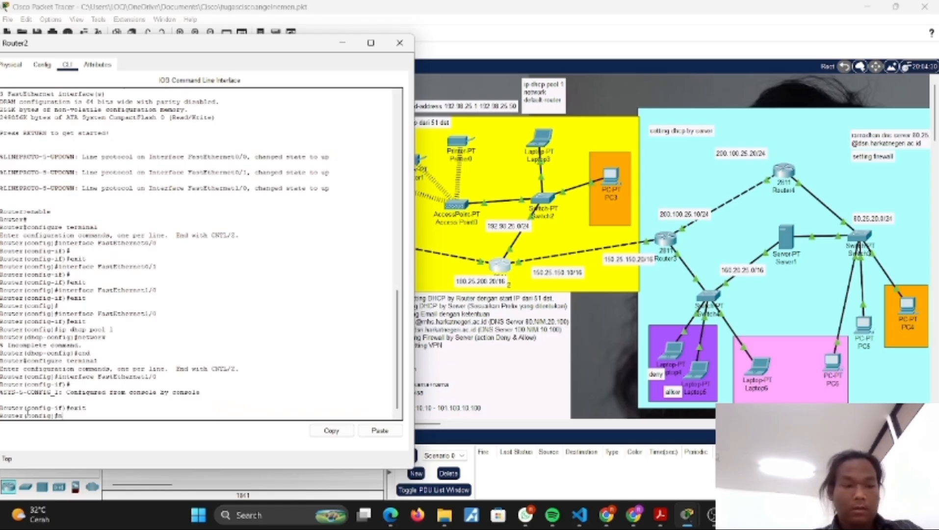
pyautogui.write('eip')
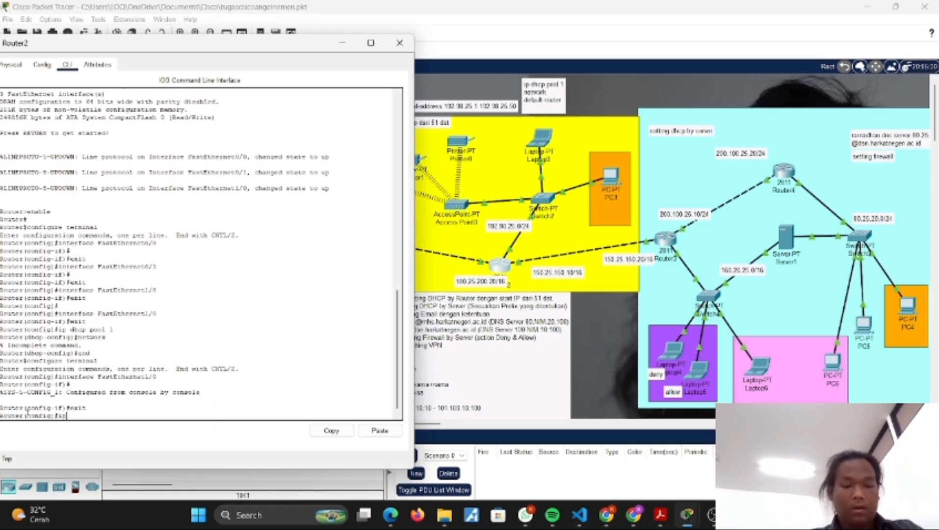
pyautogui.write(' dhcp pool1')
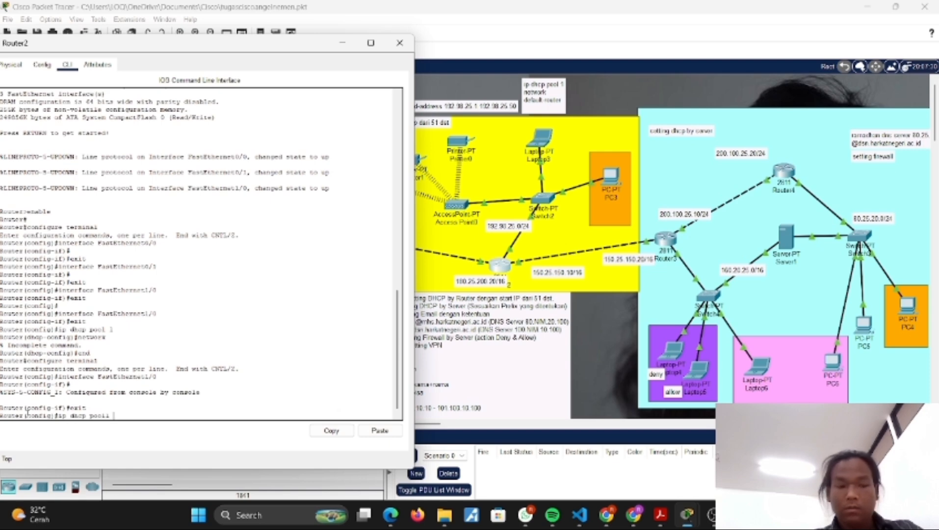
pyautogui.press('Return')
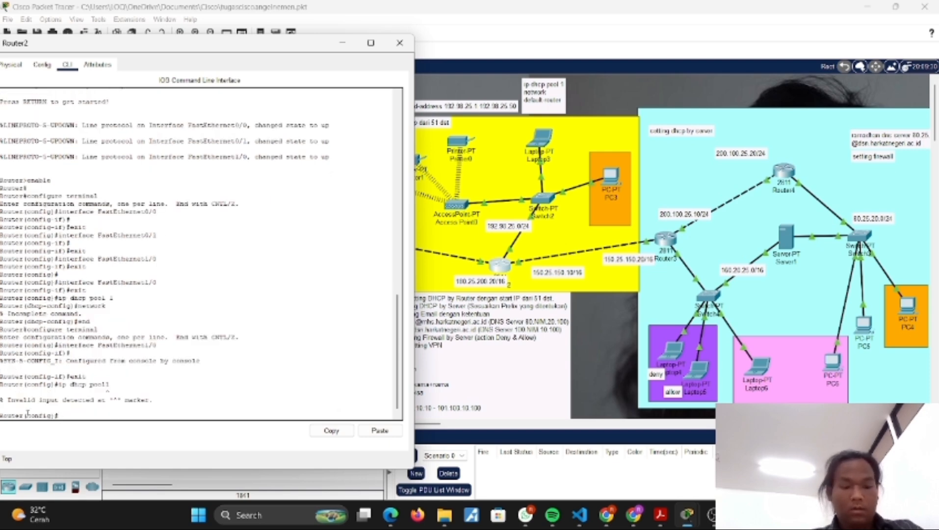
# Step: Enter DHCP pool configuration mode on Router2 with the command ip dhcp pool 1
pyautogui.write('ip d')
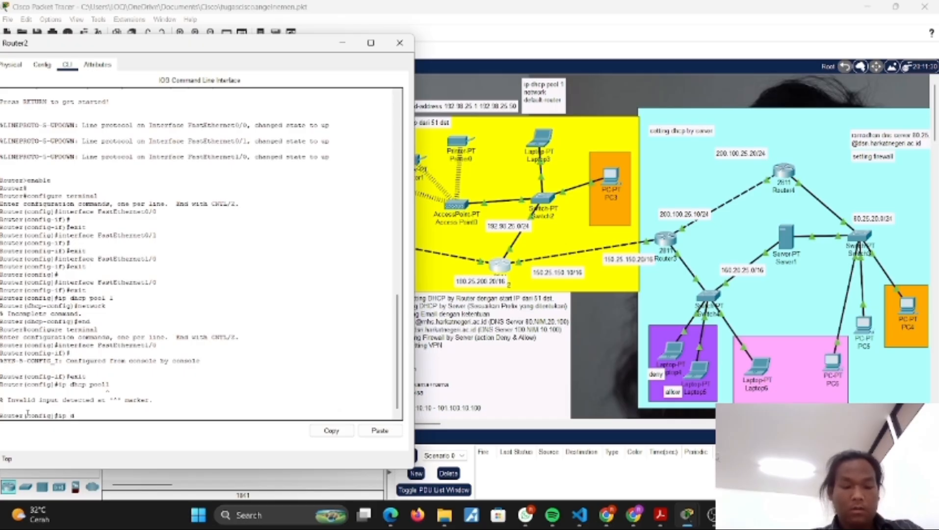
pyautogui.write('hcp pool')
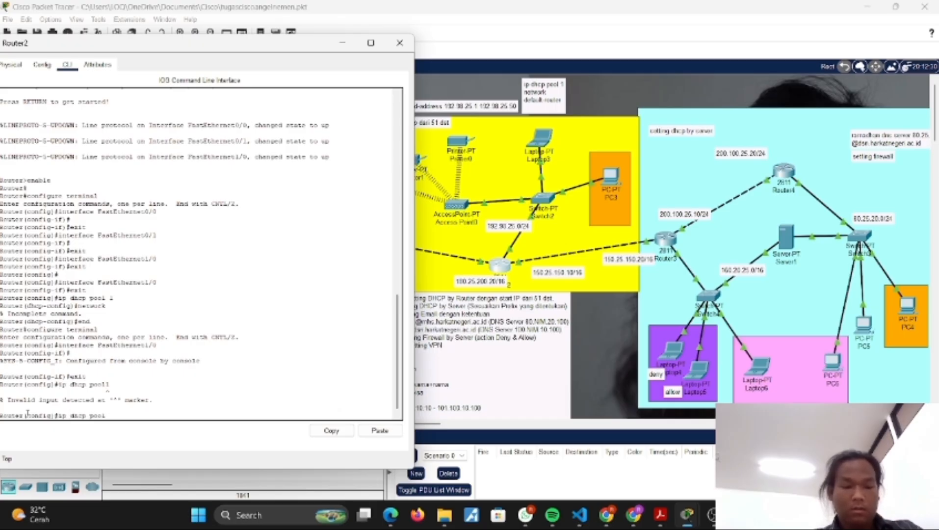
pyautogui.write(' 1')
pyautogui.press('Return')
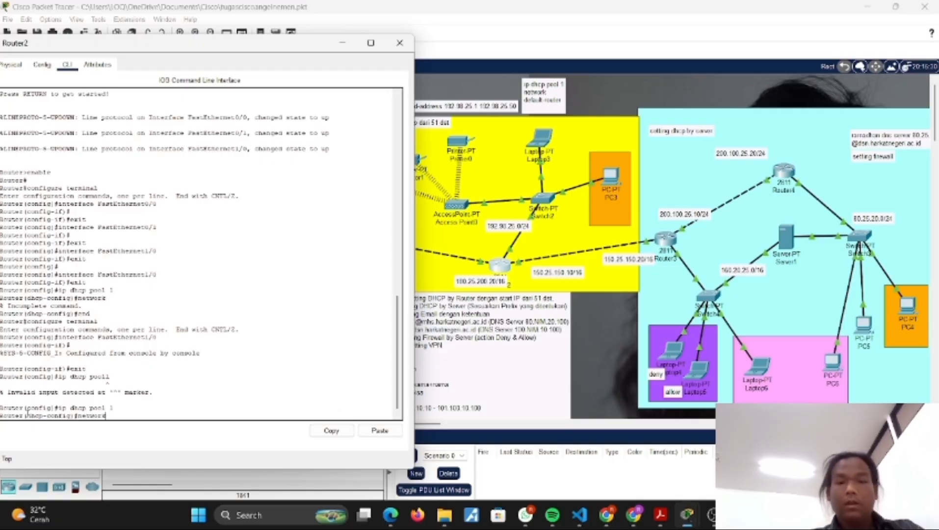
# Step: Define the network of DHCP pool 1 as 192.98.25.0 with subnet mask 255.255.255.0
pyautogui.scroll(-1, 122, 375)
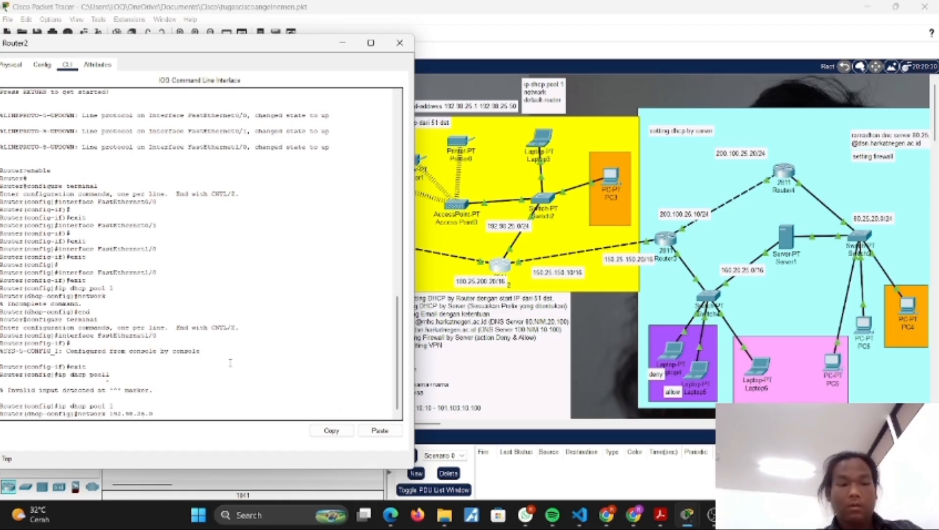
pyautogui.write('255')
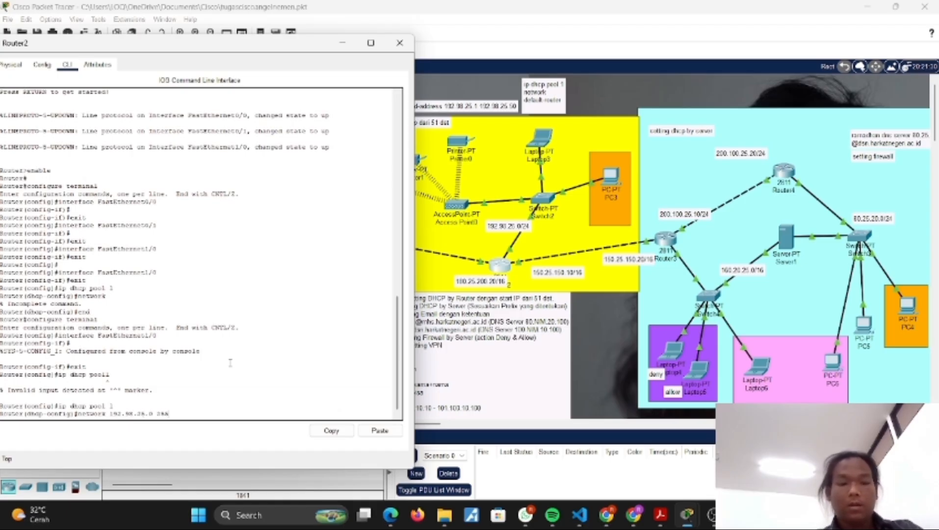
pyautogui.write('.255.')
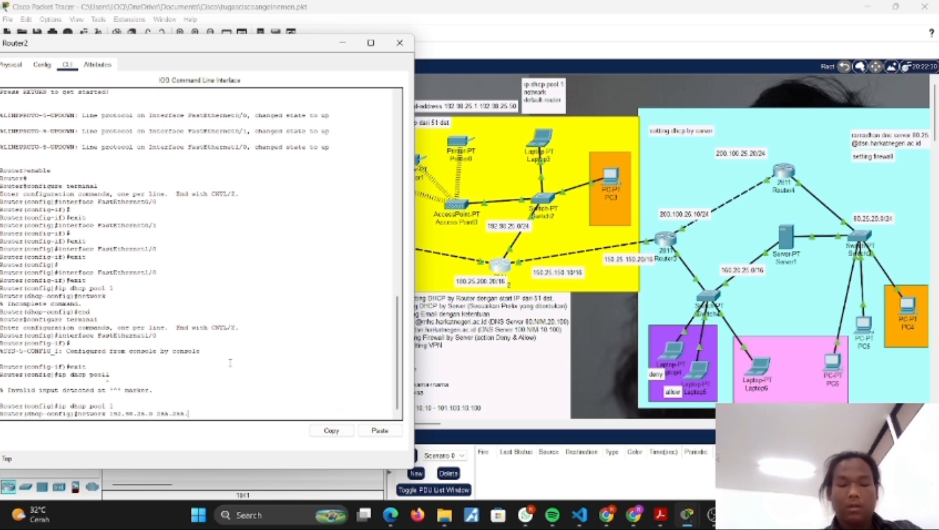
pyautogui.write('255.0')
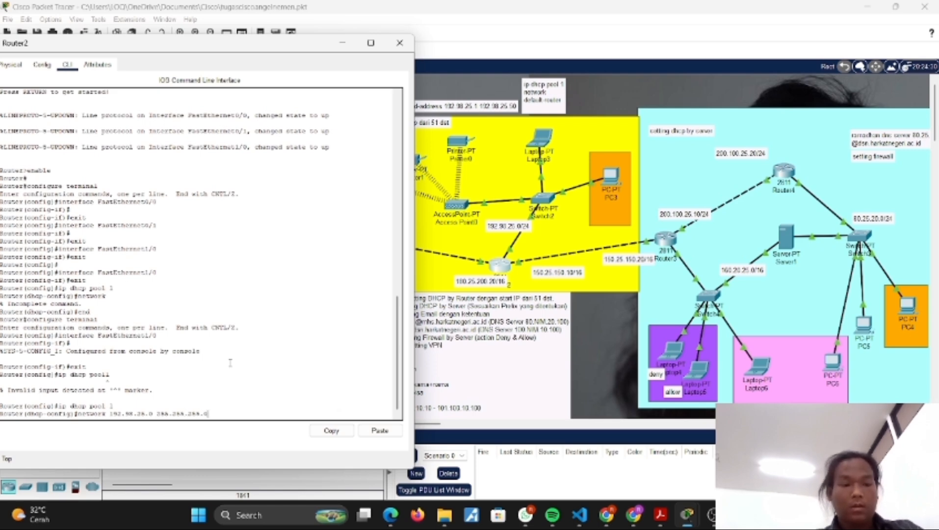
pyautogui.press('Return')
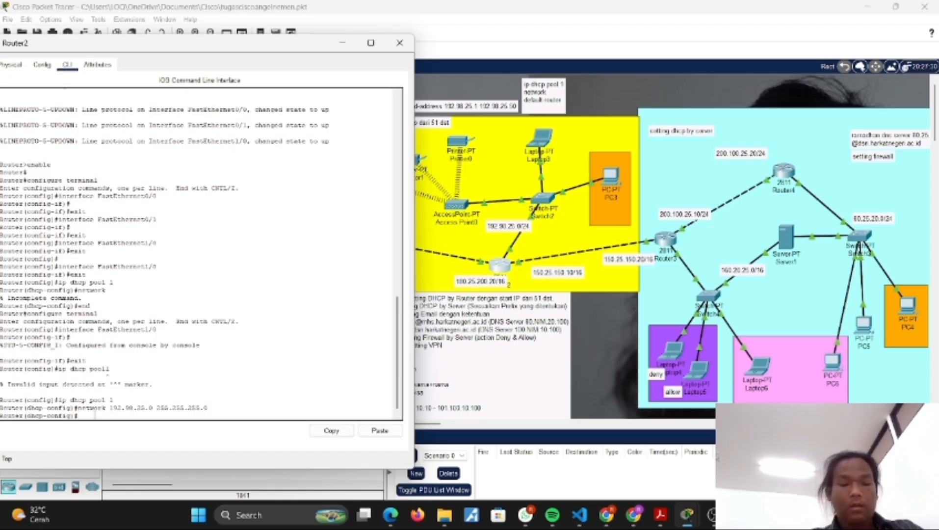
# Step: Begin a default-router command for DHCP pool 1 without an address, and close Router2's window
pyautogui.write('efault-router')
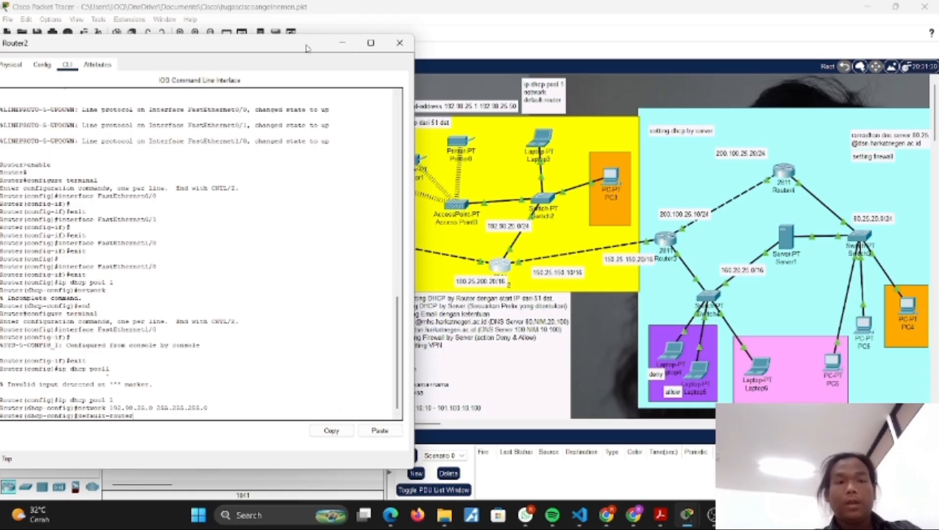
pyautogui.moveTo(306, 48); pyautogui.dragTo(244, 48)
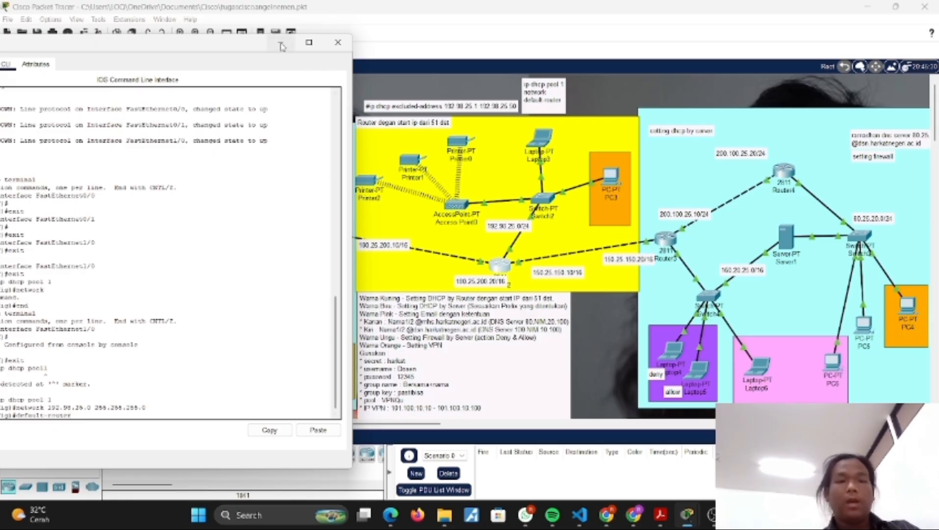
pyautogui.click(338, 44)
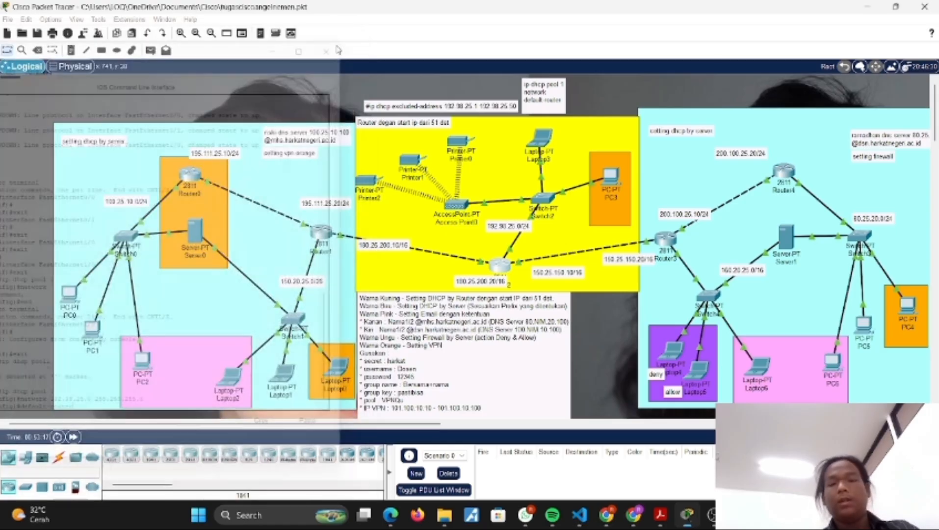
# Step: Check the DHCP-assigned IP configuration of PC3 in the yellow area, and close its window
pyautogui.click(608, 180)
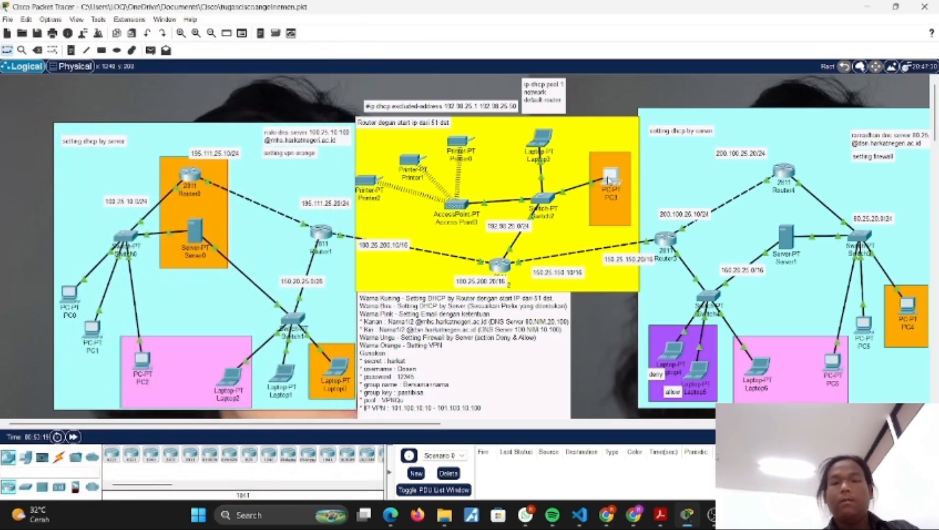
pyautogui.moveTo(478, 112); pyautogui.dragTo(202, 114)
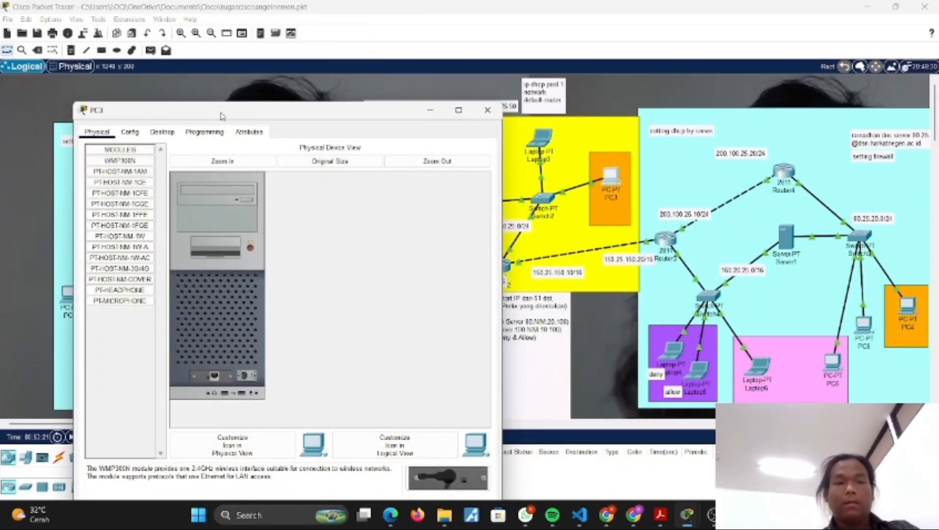
pyautogui.click(169, 132)
pyautogui.click(132, 176)
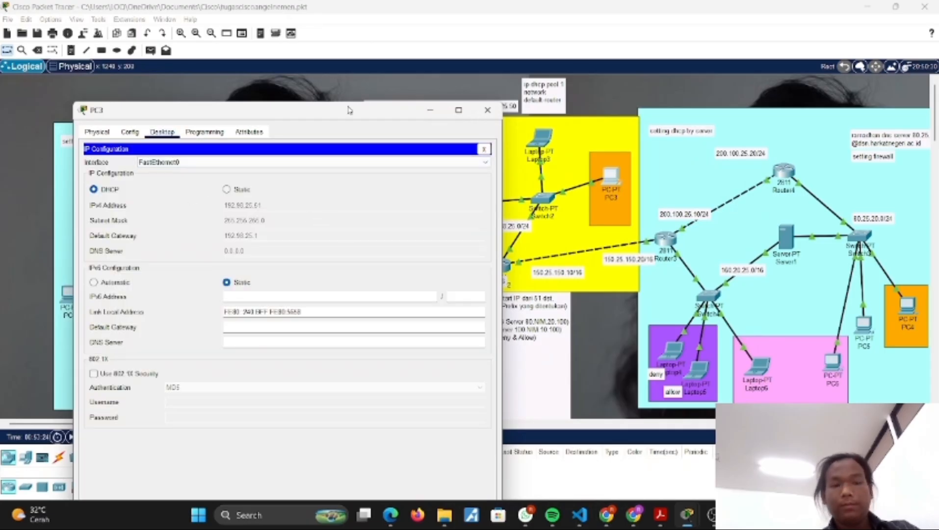
pyautogui.click(476, 110)
# Step: Check the DHCP-assigned IP configuration of Laptop3 in the yellow area, and close its window
pyautogui.click(547, 137)
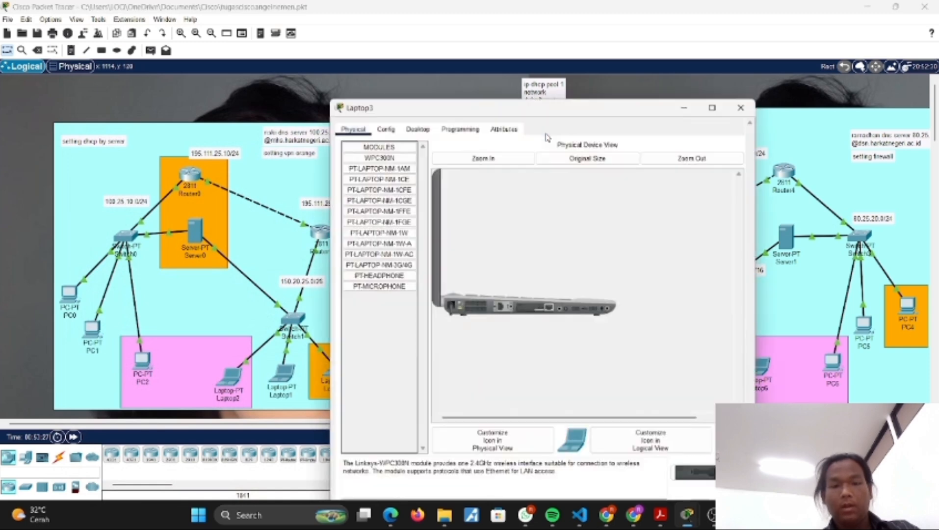
pyautogui.click(419, 128)
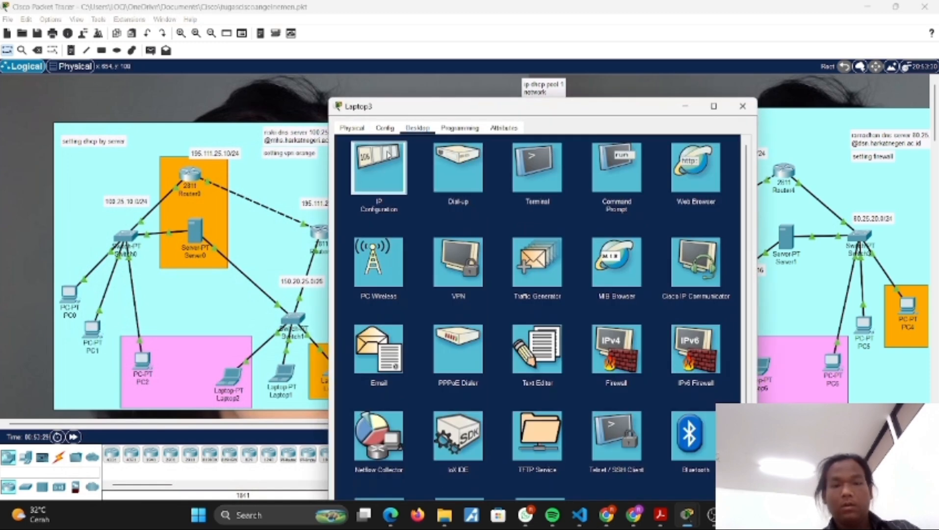
pyautogui.click(378, 166)
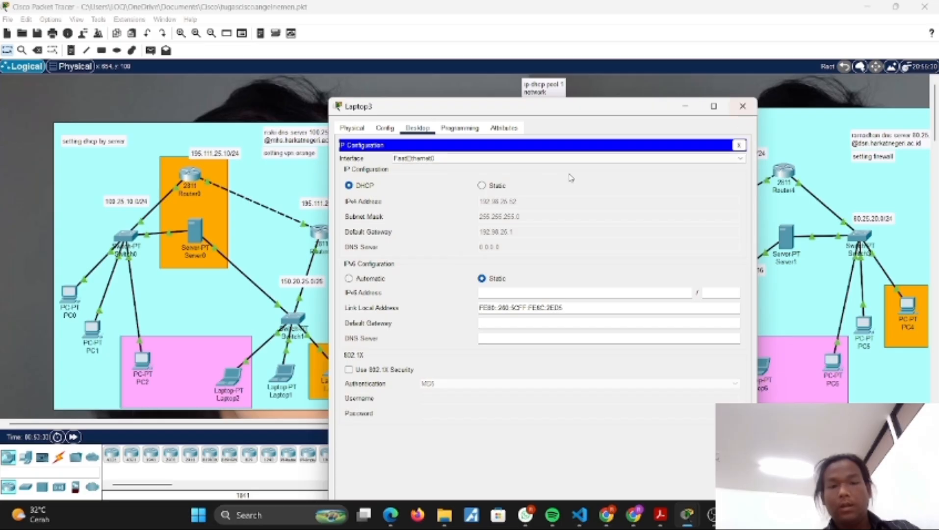
pyautogui.click(743, 108)
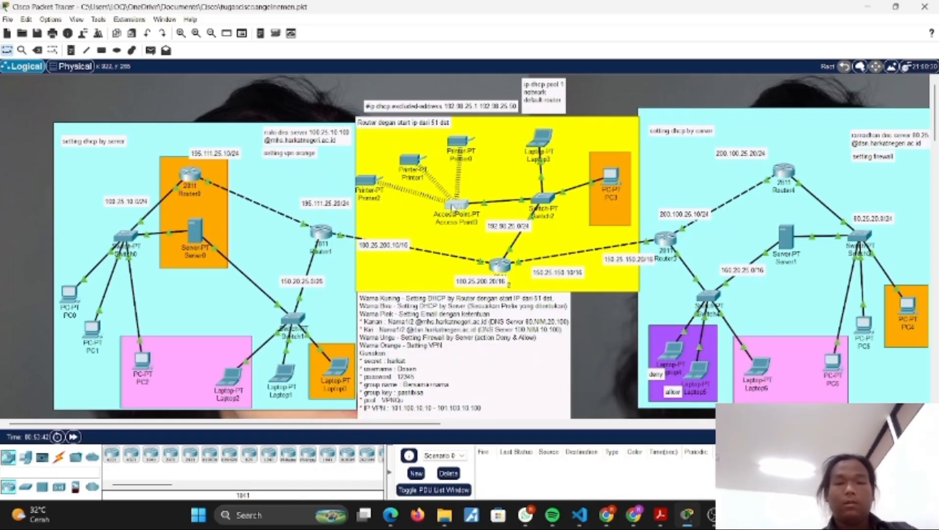
# Step: Look over Access Point0's global settings and physical modules, and close its window
pyautogui.click(456, 205)
pyautogui.click(385, 95)
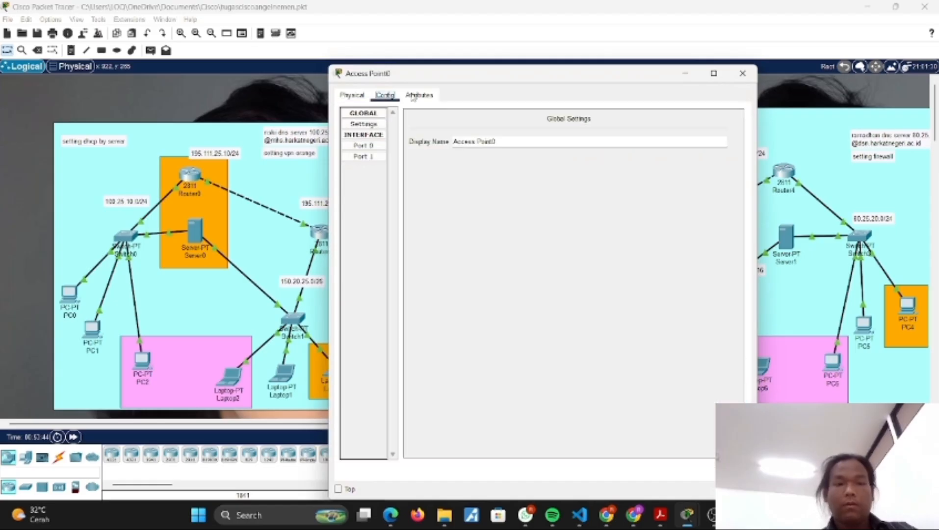
pyautogui.click(368, 124)
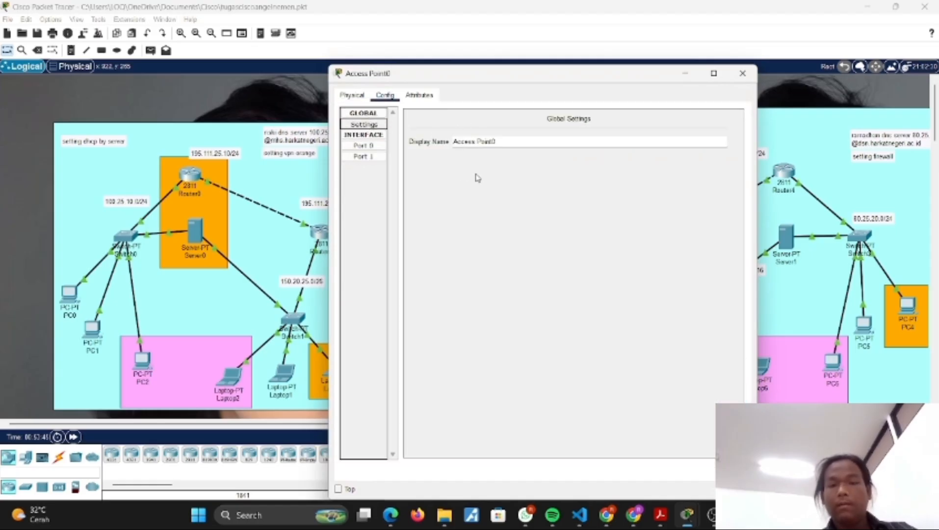
pyautogui.click(353, 95)
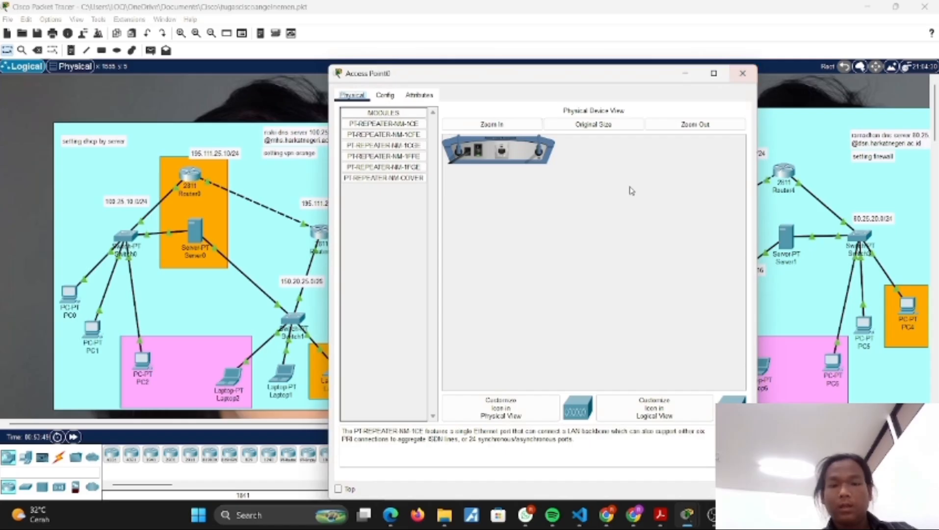
pyautogui.click(743, 73)
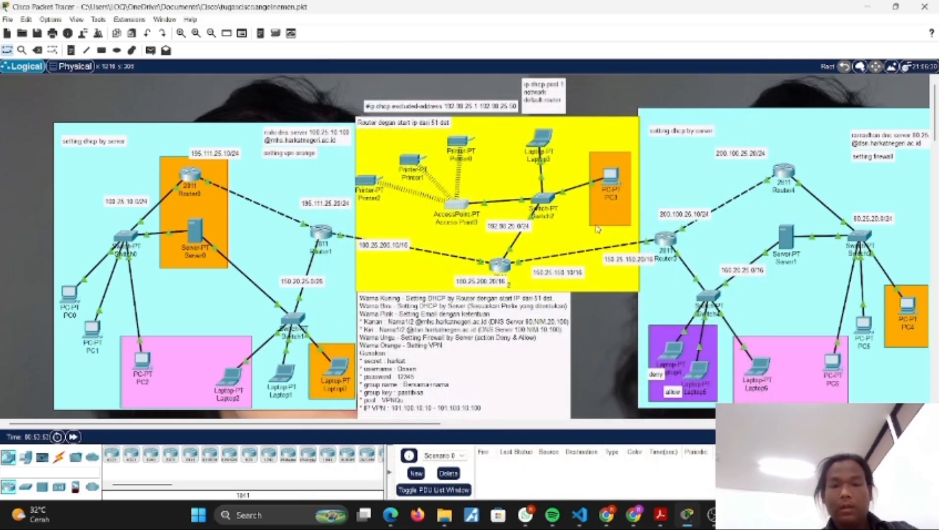
# Step: Check Printer0's gateway settings and its Wireless0 SSID and IP configuration, and close its window
pyautogui.click(458, 144)
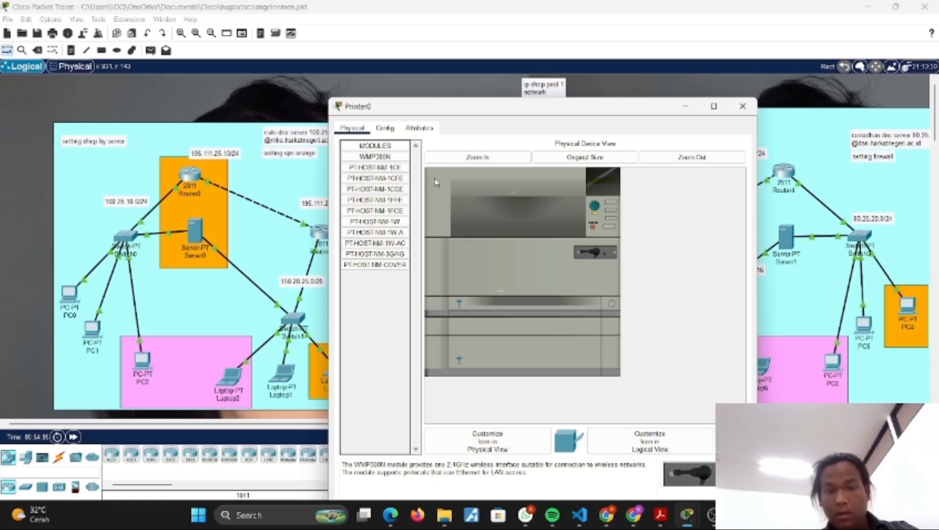
pyautogui.click(374, 128)
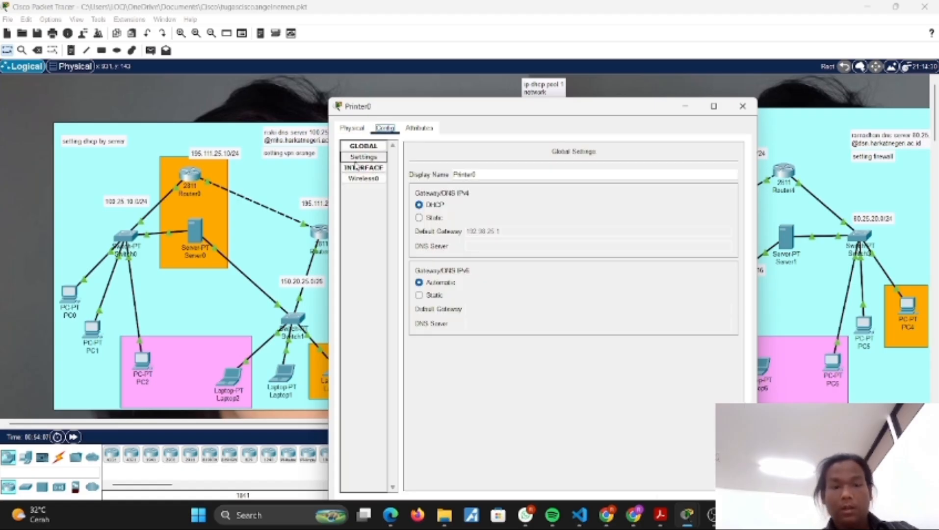
pyautogui.click(365, 180)
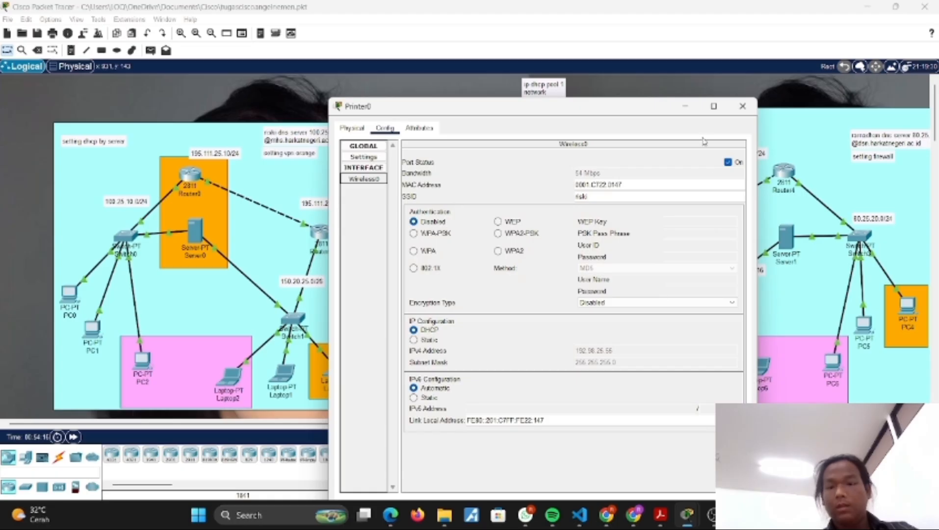
pyautogui.click(742, 107)
# Step: Glance at Printer1's physical modules, check Access Point0's Port 1 wireless settings, and close both windows
pyautogui.click(408, 161)
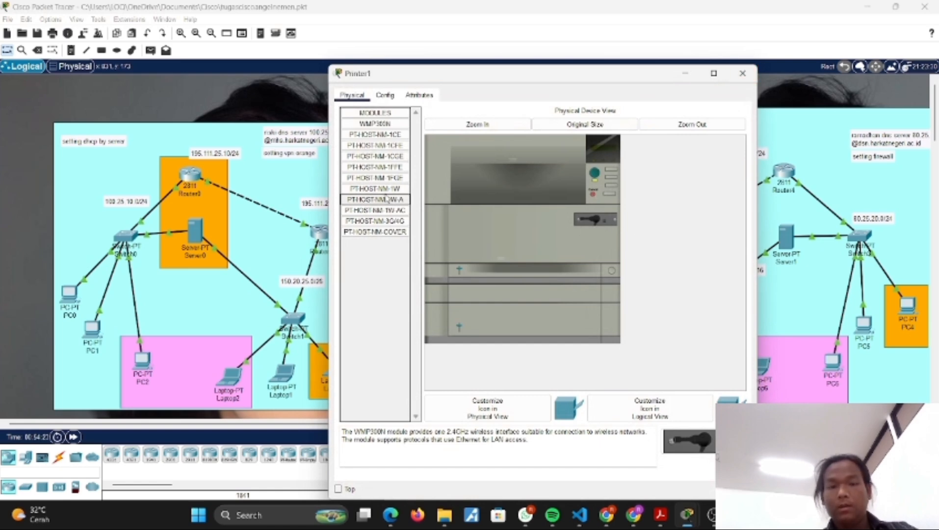
pyautogui.click(743, 73)
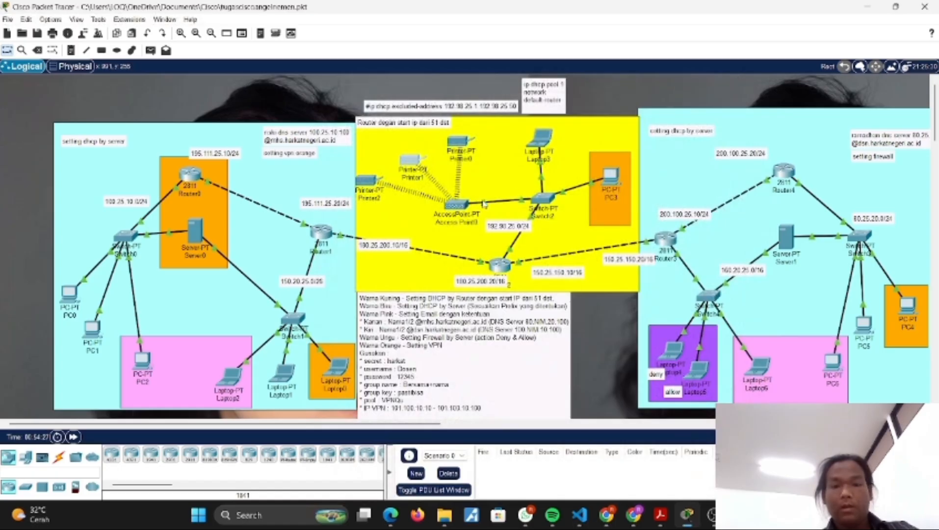
pyautogui.click(455, 211)
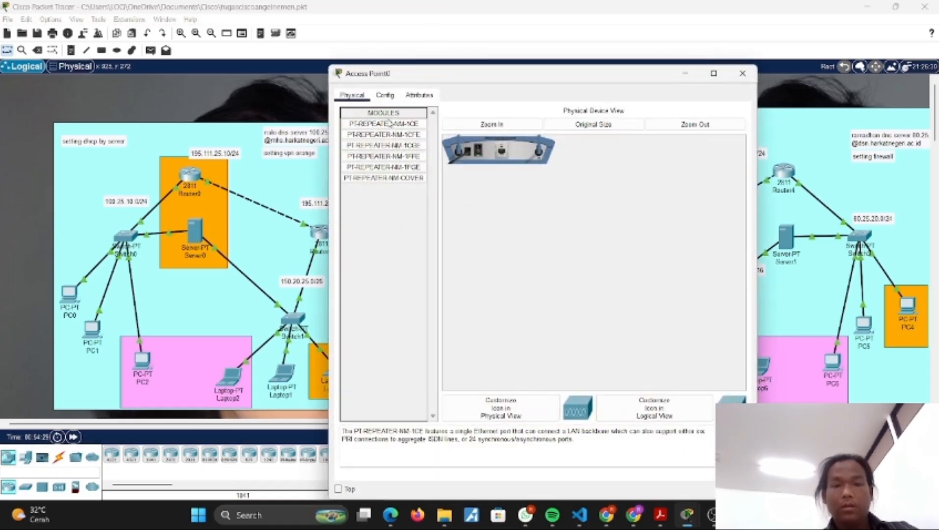
pyautogui.click(385, 95)
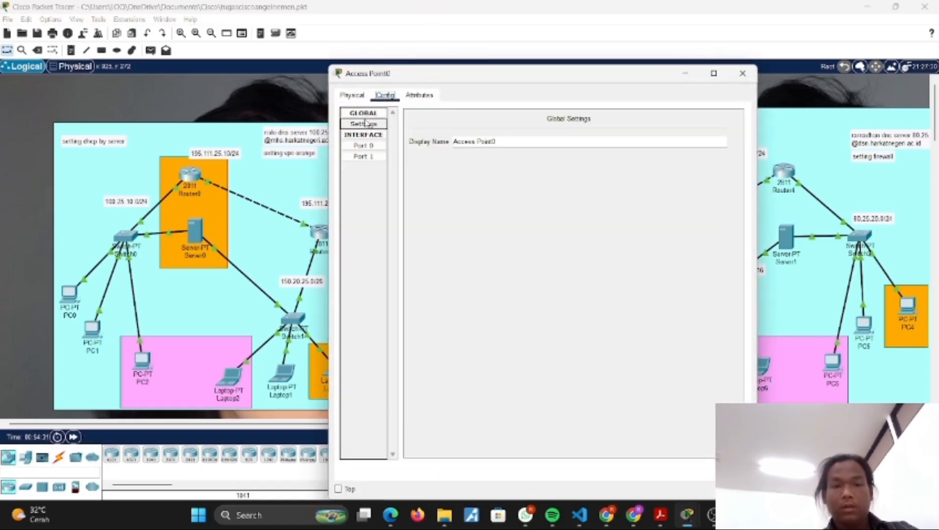
pyautogui.click(365, 156)
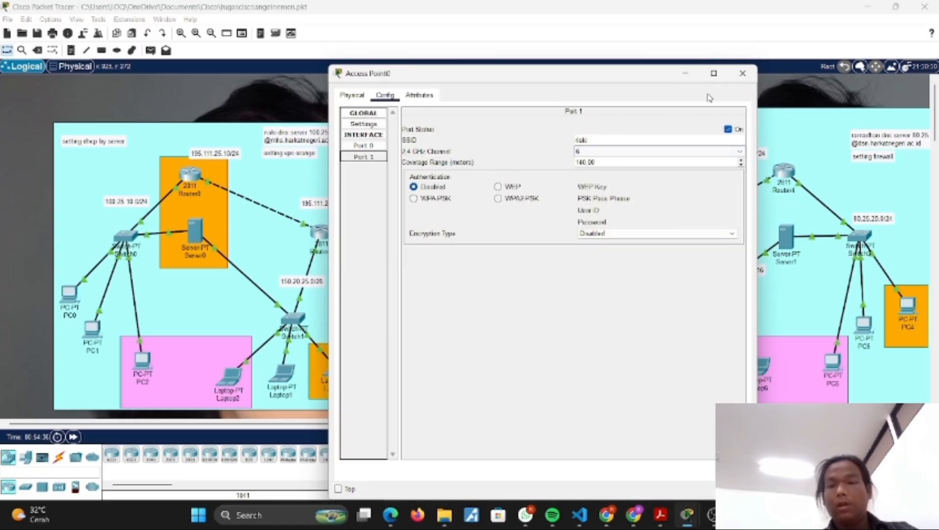
pyautogui.click(743, 73)
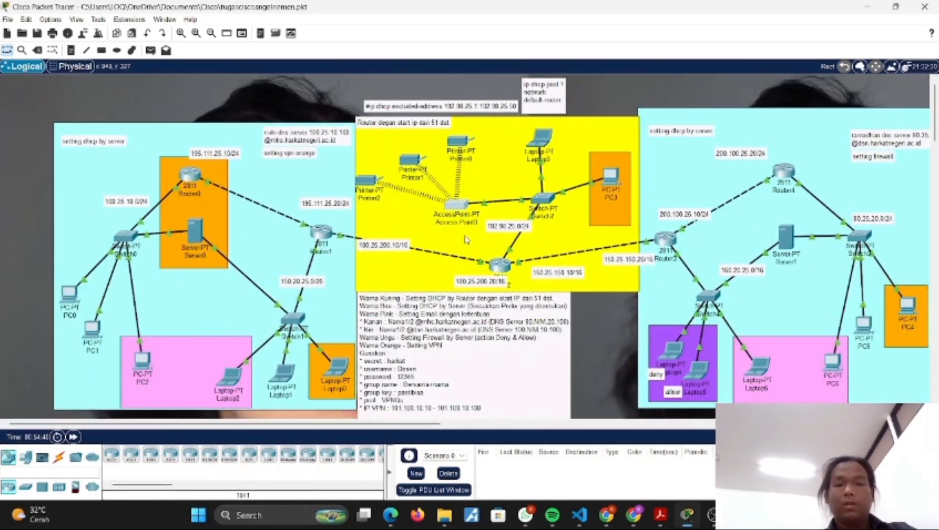
# Step: Examine the topology and its labels, focusing on the blue area around Server1 with the DHCP-by-server and firewall notes
pyautogui.hscroll(3, 478, 253)
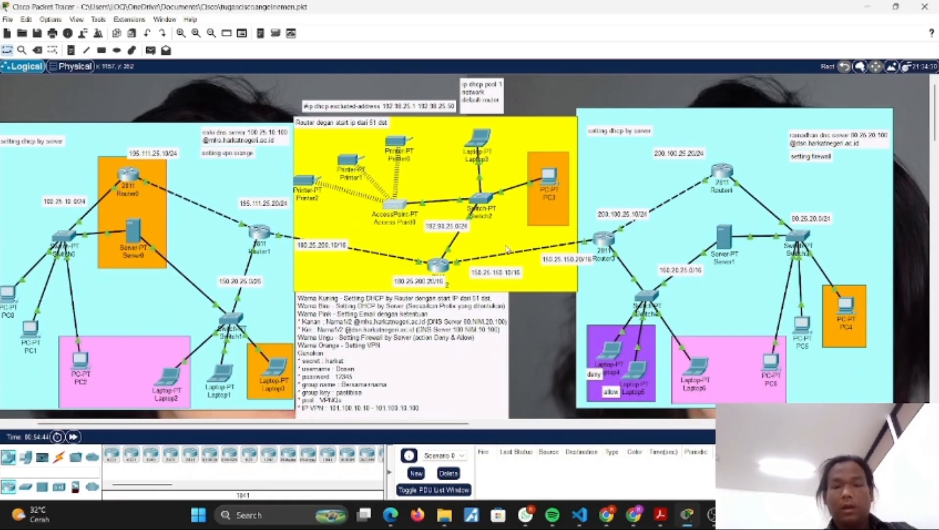
pyautogui.hscroll(6, 503, 165)
pyautogui.hscroll(-8, 390, 184)
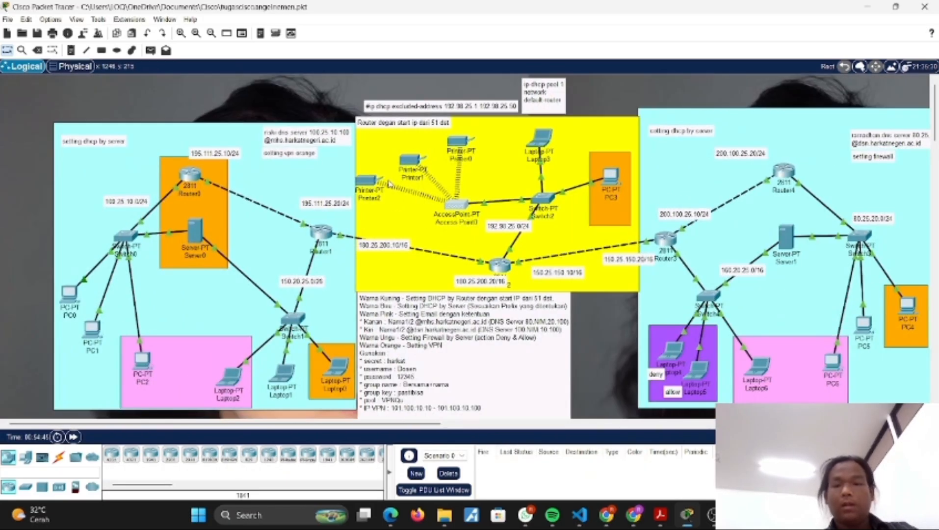
pyautogui.hscroll(15, 390, 184)
pyautogui.hscroll(-10, 390, 184)
pyautogui.hscroll(10, 390, 184)
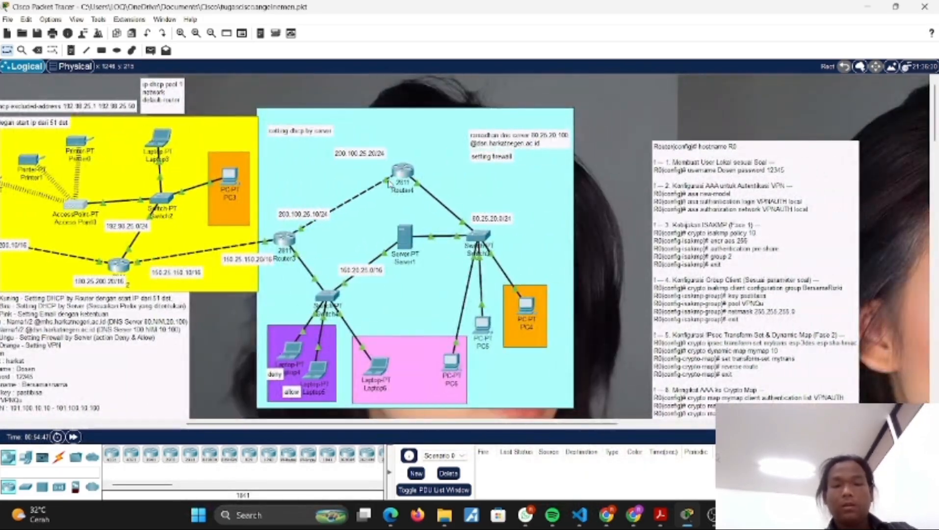
pyautogui.hscroll(-6, 389, 181)
pyautogui.hscroll(1, 453, 246)
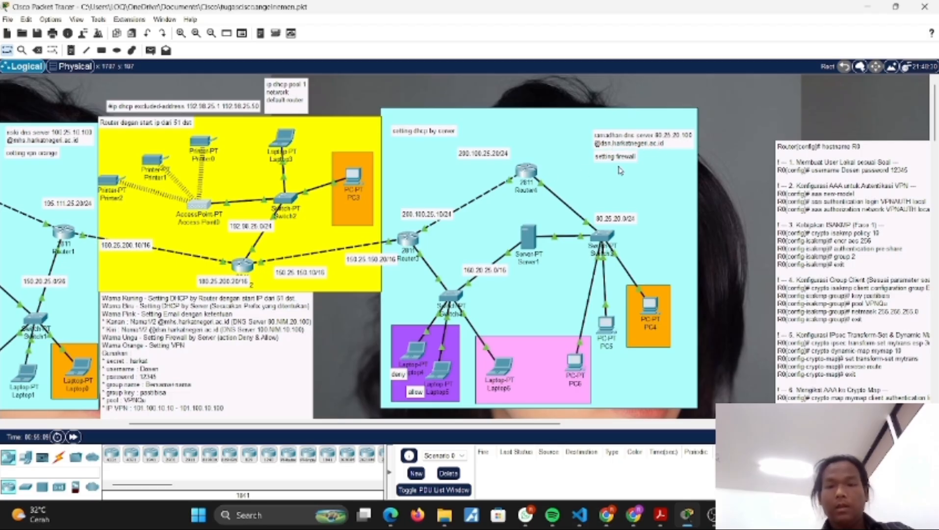
pyautogui.scroll(-1, 443, 164)
pyautogui.scroll(1, 444, 163)
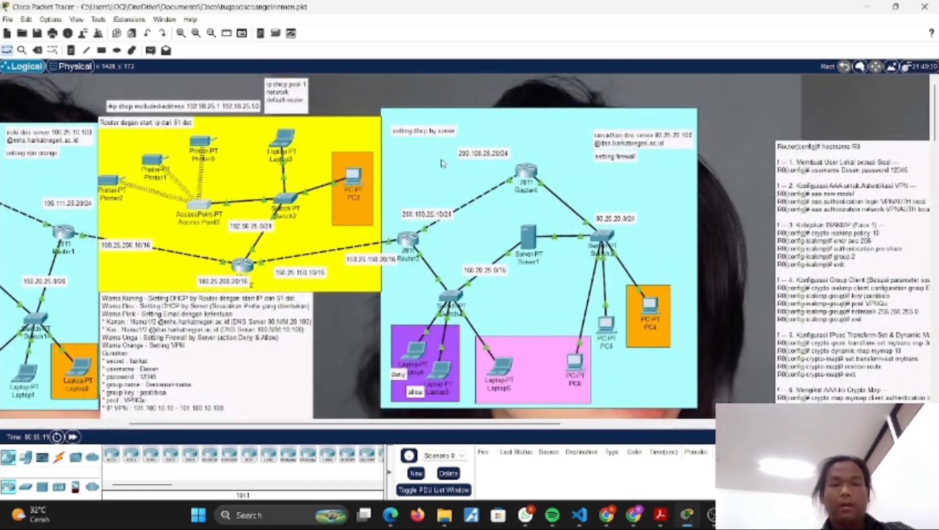
pyautogui.scroll(-3, 521, 235)
pyautogui.scroll(2, 521, 236)
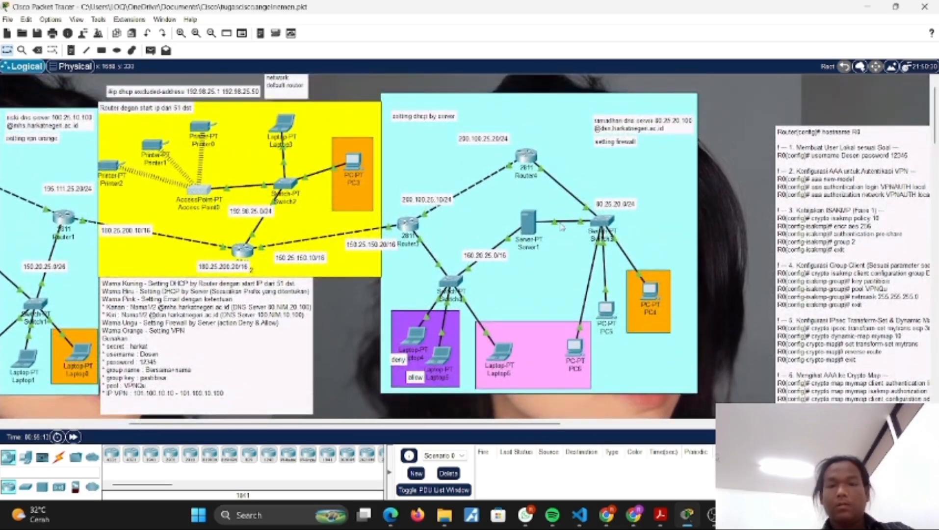
# Step: Review Server1's DHCP service pools for FastEthernet0 and FastEthernet1
pyautogui.click(529, 224)
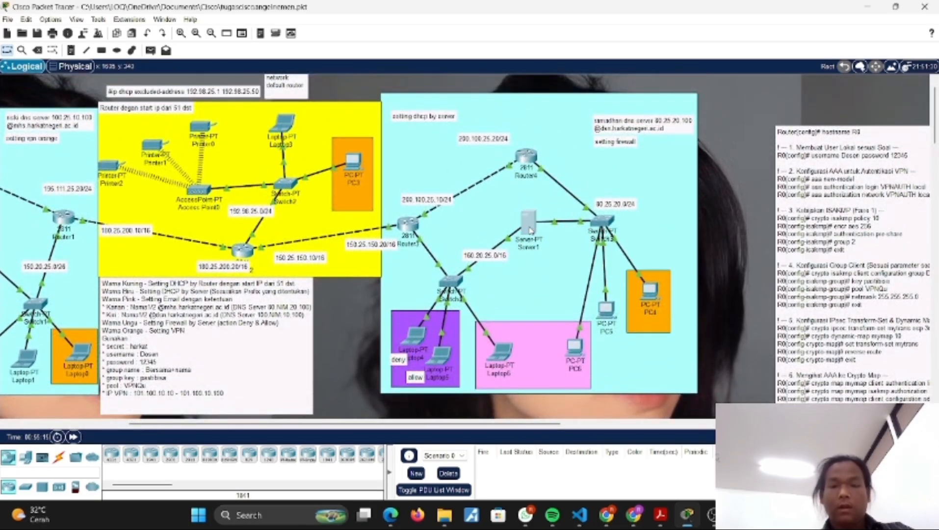
pyautogui.moveTo(501, 75); pyautogui.dragTo(185, 92)
pyautogui.click(108, 115)
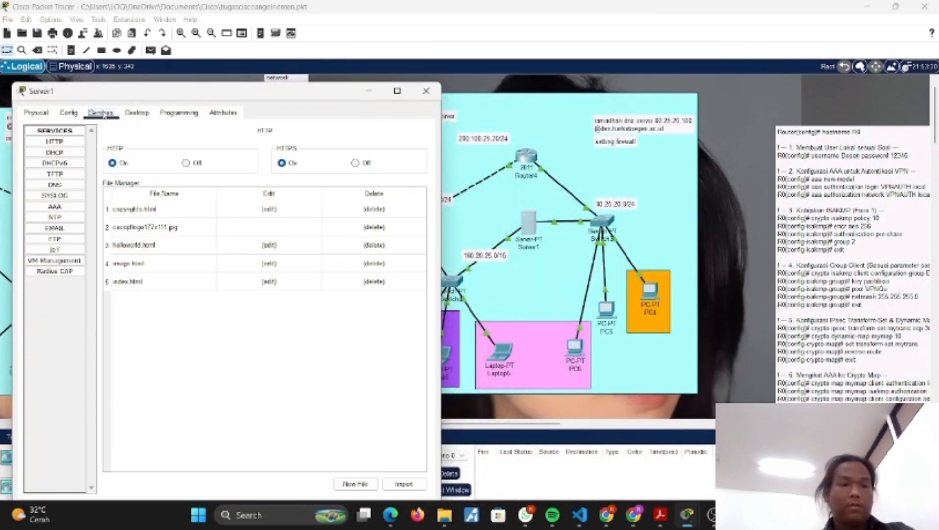
pyautogui.click(55, 153)
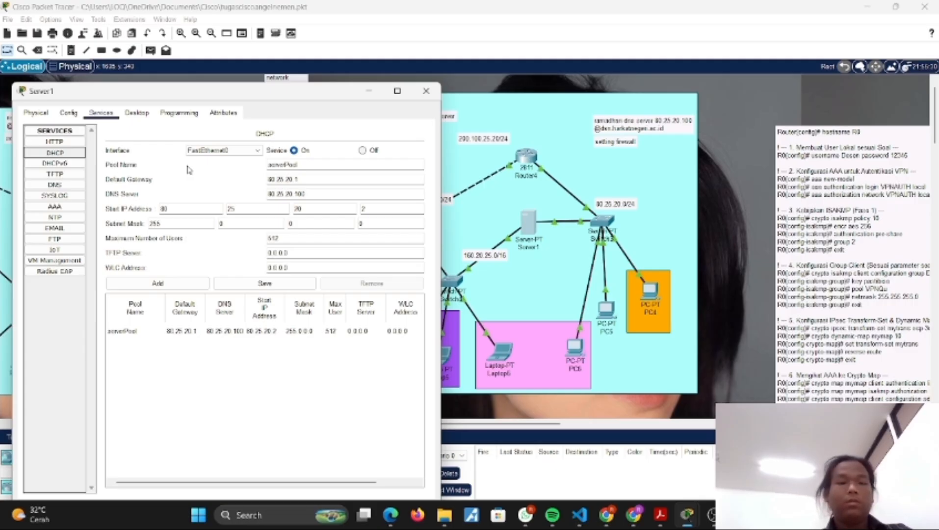
pyautogui.moveTo(259, 100); pyautogui.dragTo(200, 96)
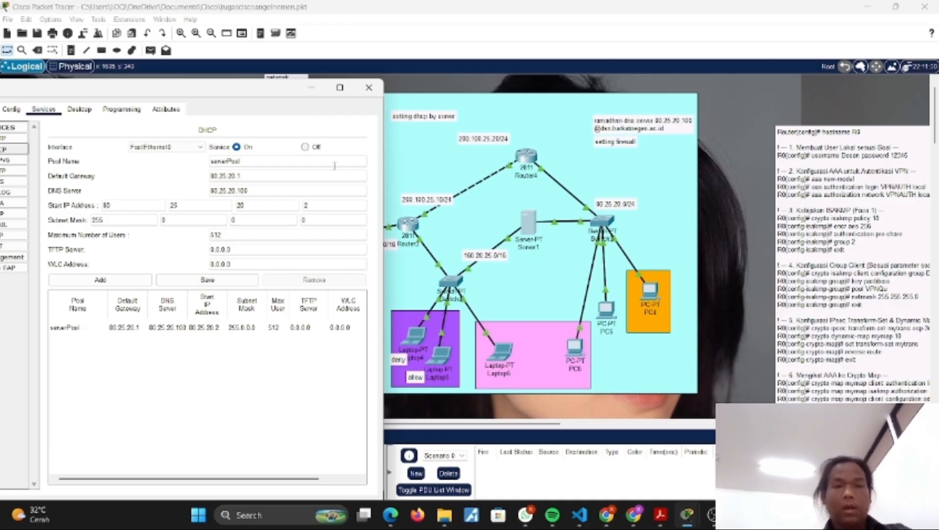
pyautogui.click(167, 148)
pyautogui.click(162, 161)
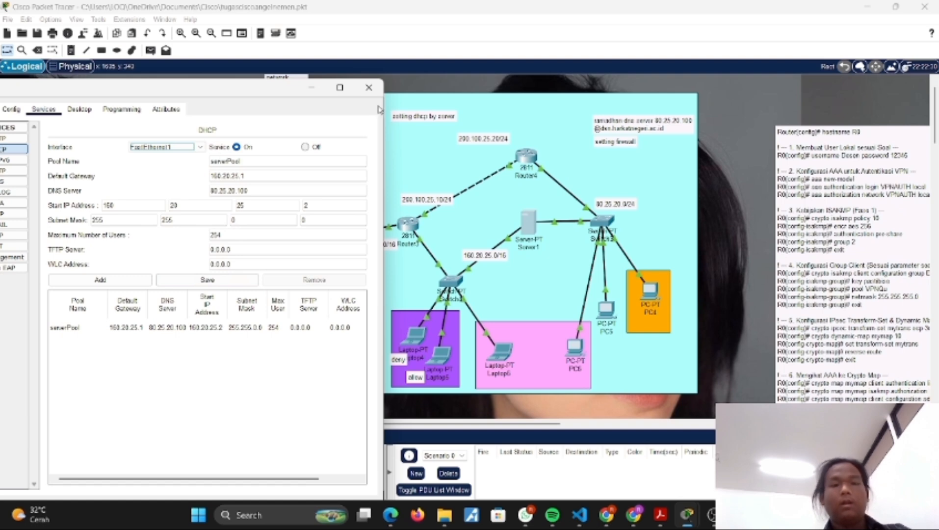
# Step: Check Server1's static IP configuration on FastEthernet0, and close its window
pyautogui.click(79, 109)
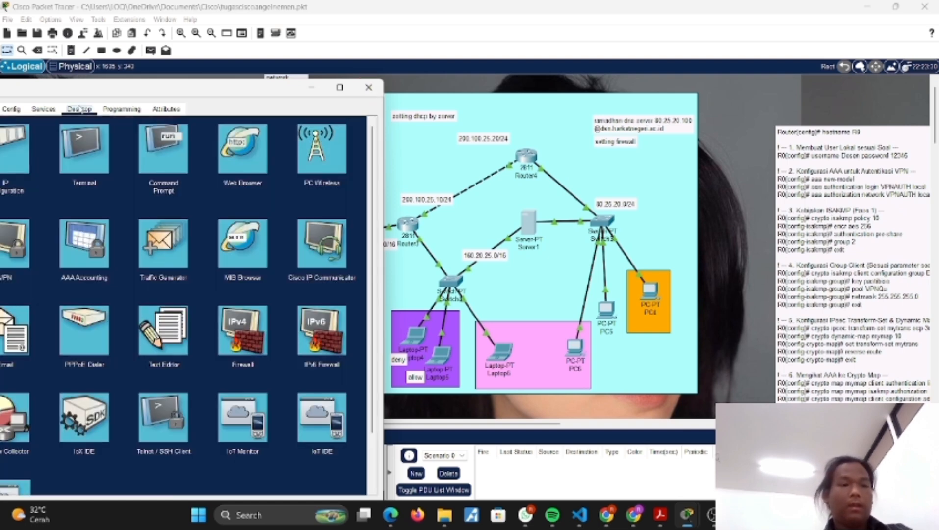
pyautogui.click(23, 158)
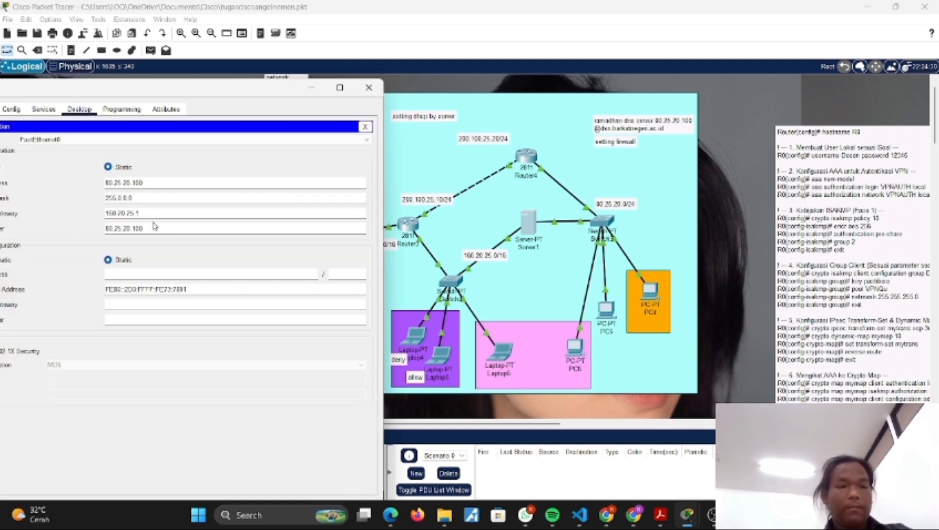
pyautogui.moveTo(118, 95); pyautogui.dragTo(152, 92)
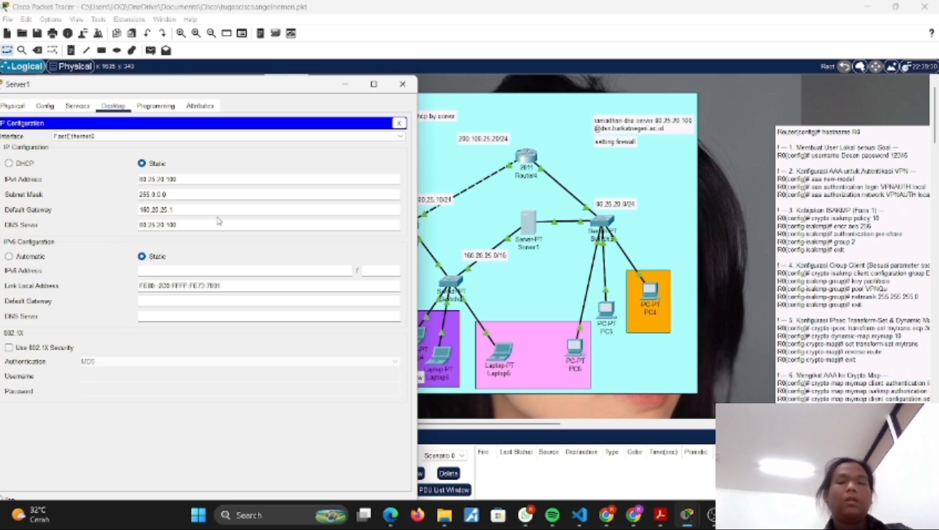
pyautogui.click(402, 87)
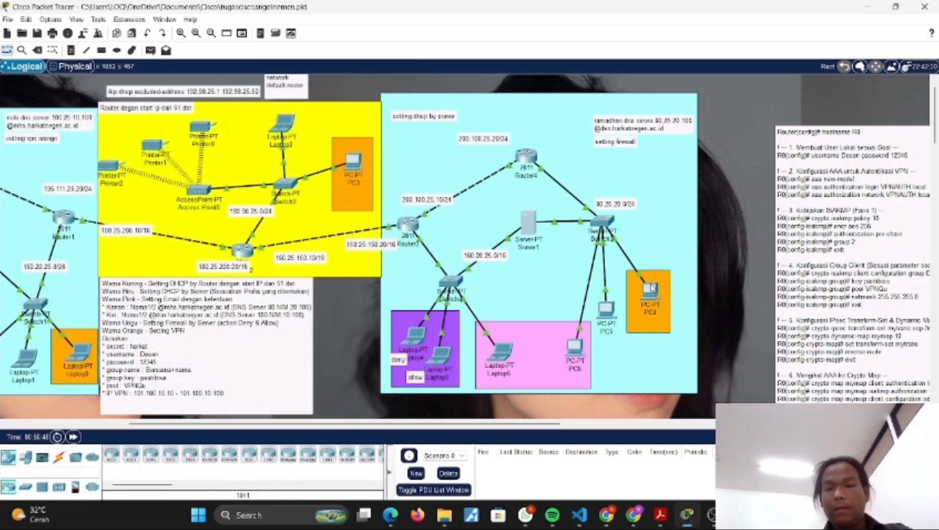
# Step: Check PC4's gateway and DNS settings and its DHCP-assigned IP configuration, and close its window
pyautogui.click(652, 288)
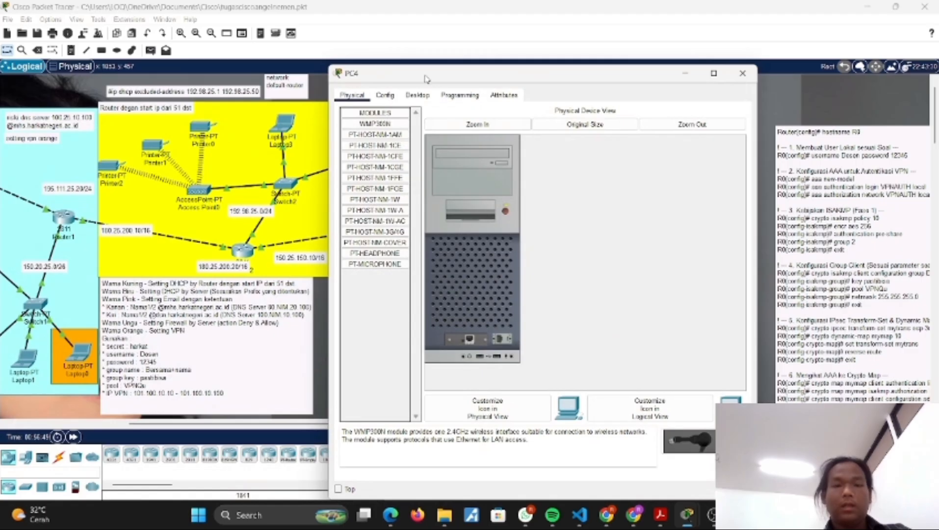
pyautogui.moveTo(425, 78); pyautogui.dragTo(179, 102)
pyautogui.click(141, 119)
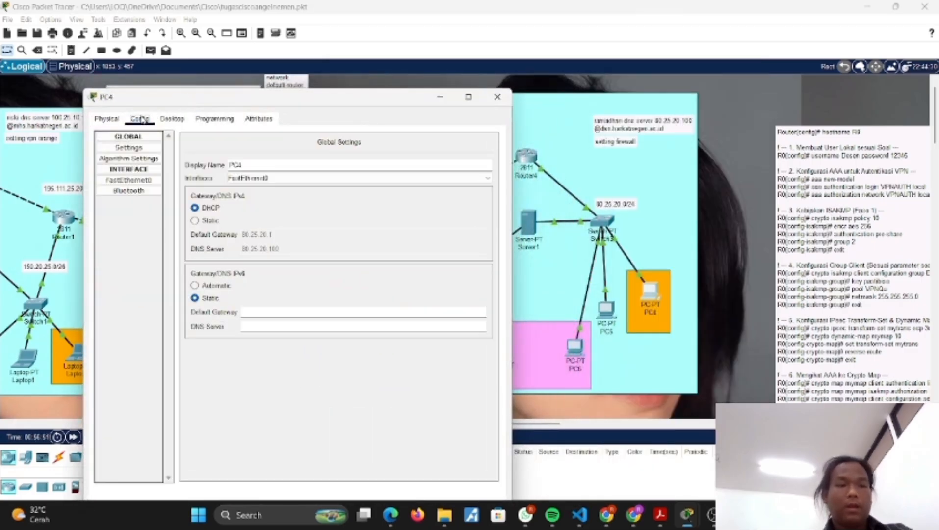
pyautogui.click(170, 119)
pyautogui.click(132, 169)
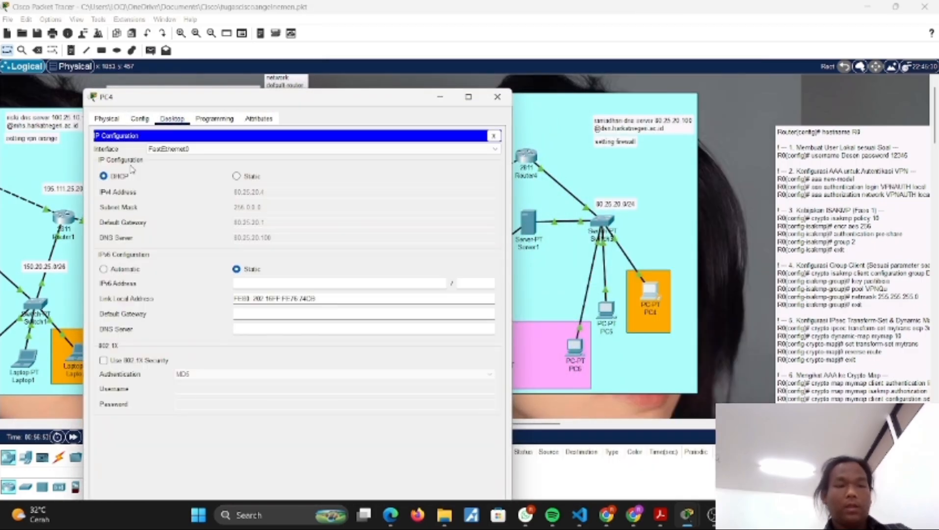
pyautogui.click(501, 96)
# Step: Check the DHCP-assigned IP configuration of PC5, and close its window
pyautogui.click(607, 313)
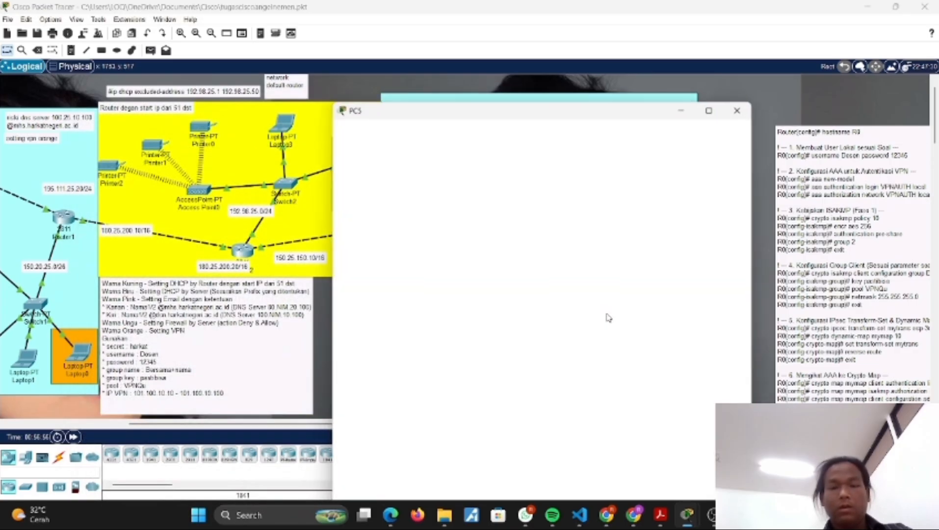
pyautogui.click(417, 128)
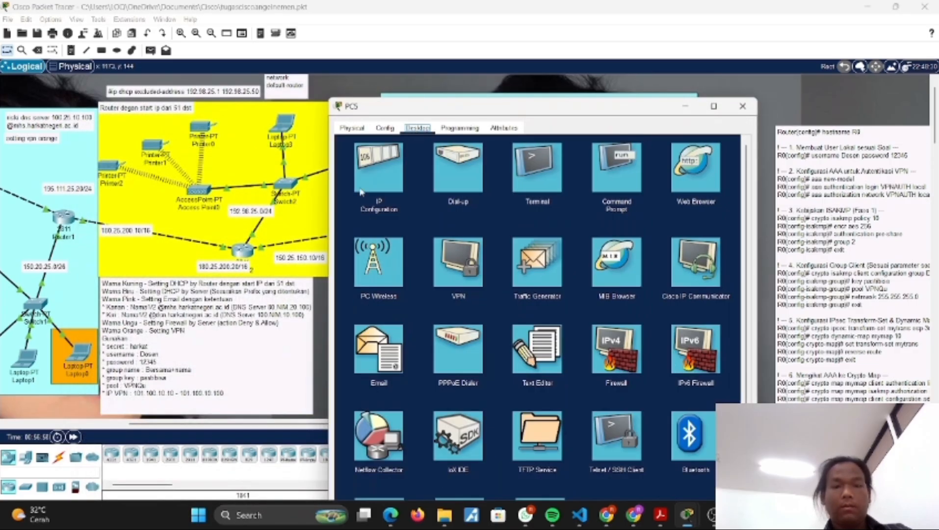
pyautogui.click(361, 193)
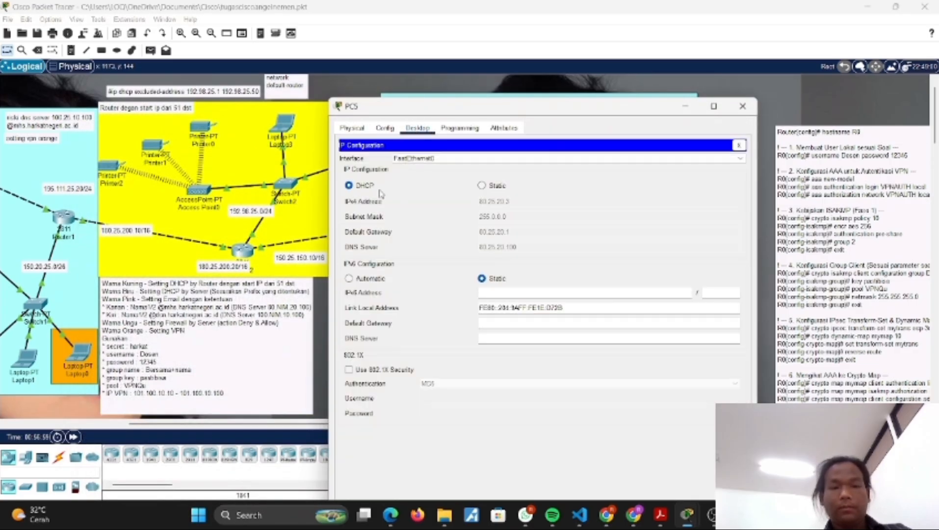
pyautogui.click(749, 108)
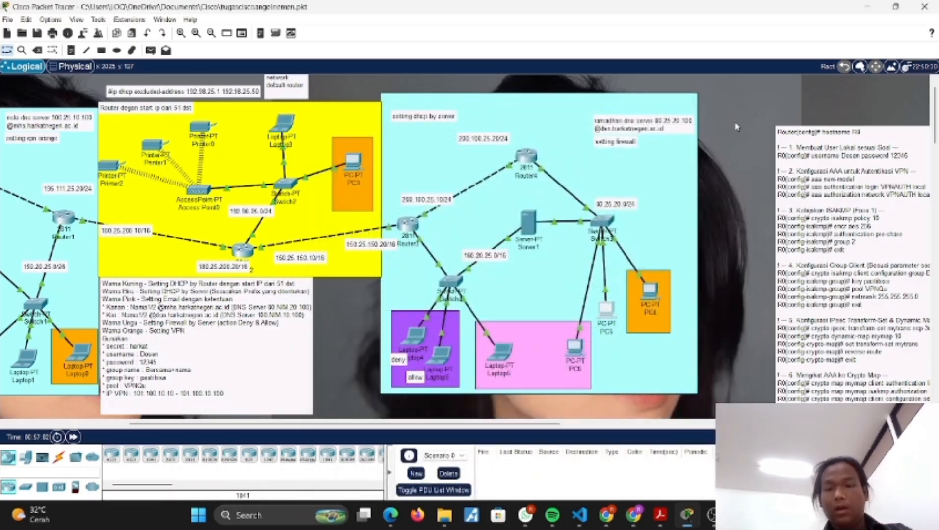
# Step: Check the DHCP-assigned IP configuration of PC6 in the pink area, and close its window
pyautogui.click(575, 360)
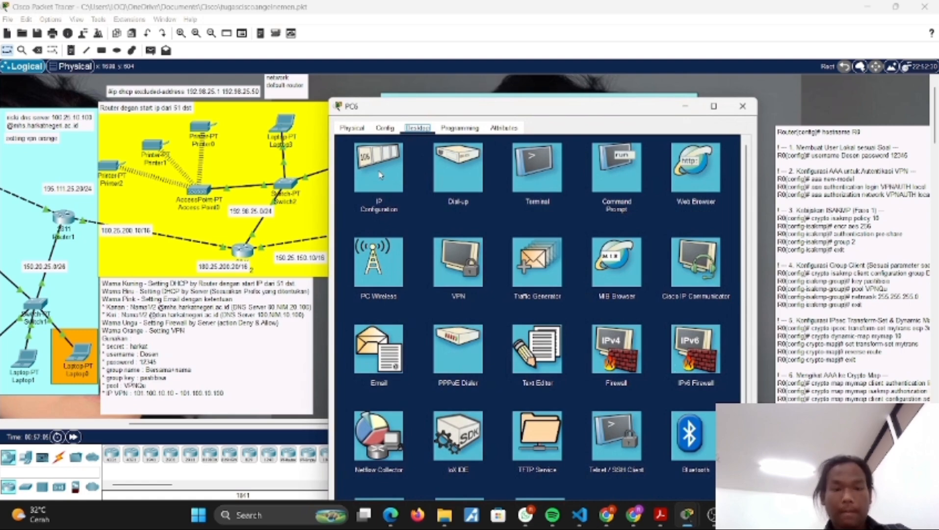
pyautogui.click(380, 174)
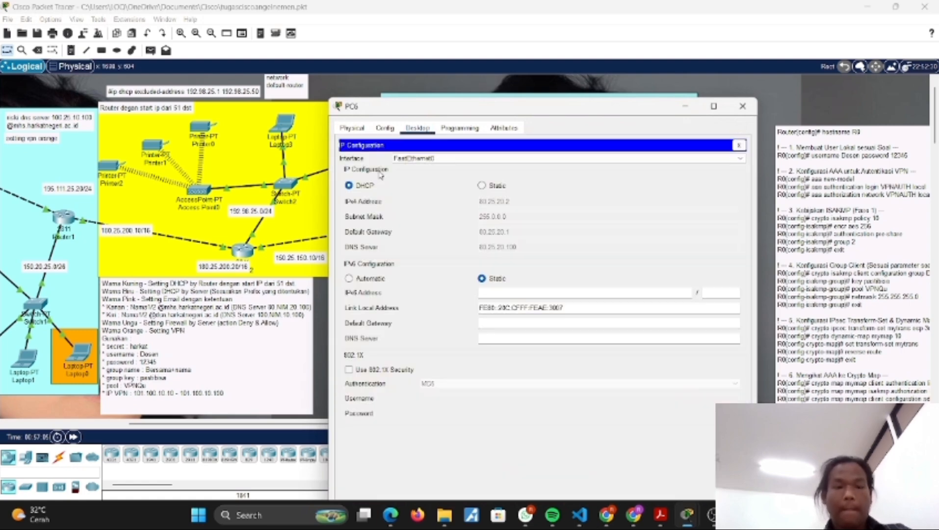
pyautogui.click(741, 109)
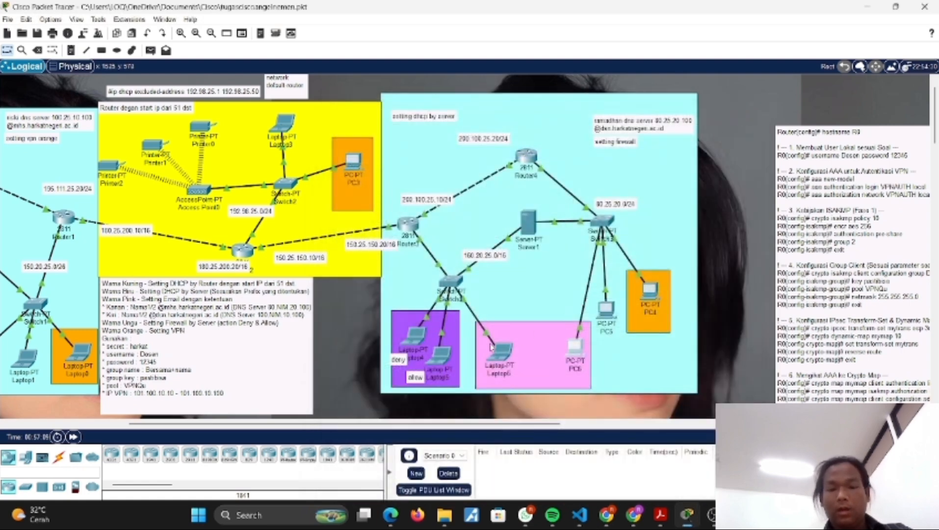
# Step: Check the DHCP-assigned IP configuration of Laptop6 in the pink area, and close its window
pyautogui.click(497, 354)
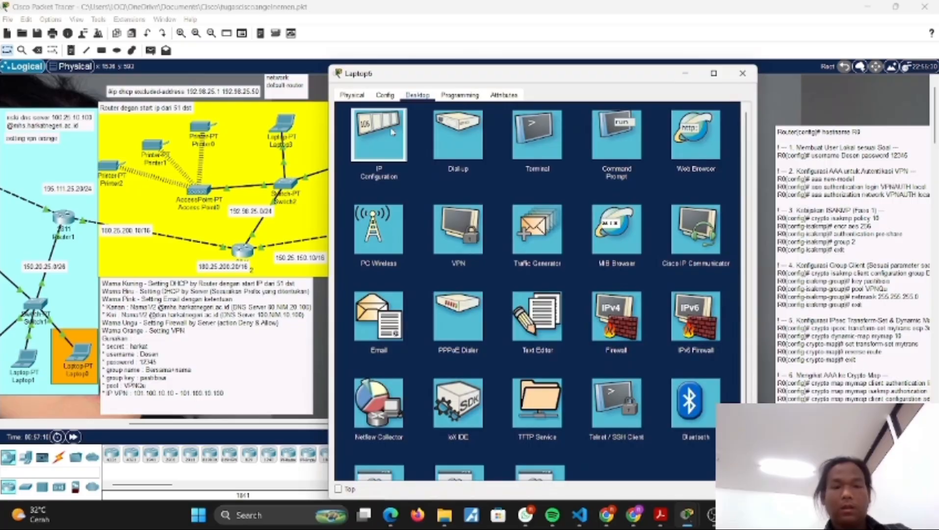
pyautogui.click(380, 135)
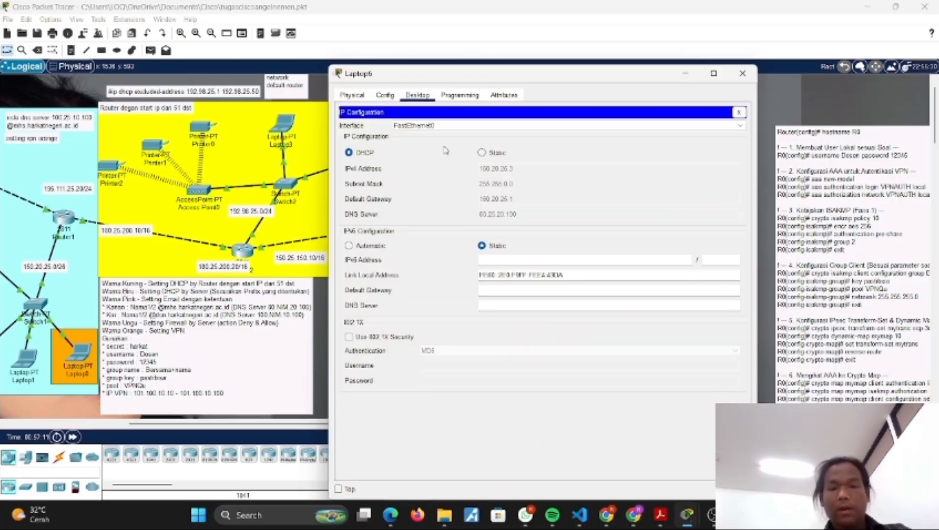
pyautogui.click(742, 73)
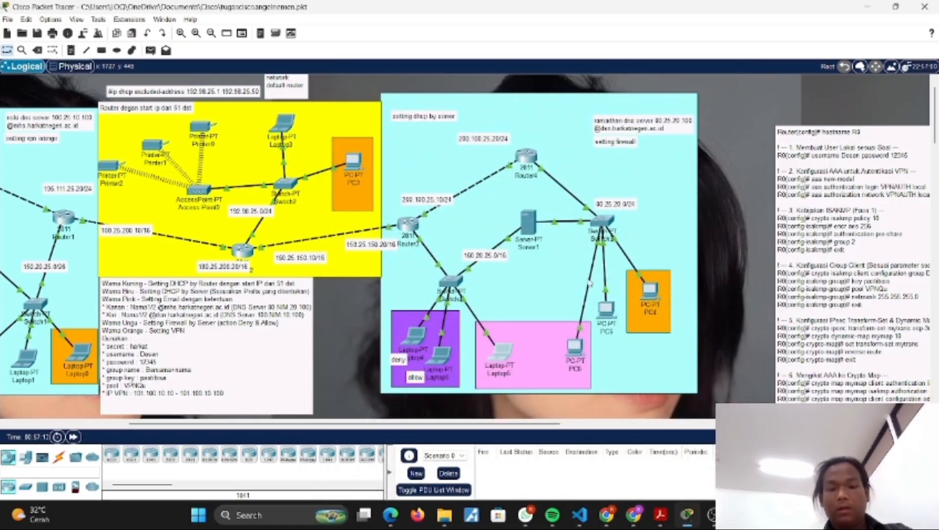
# Step: Check the DHCP-assigned IP configuration of Laptop5 in the purple area, and close its window
pyautogui.click(437, 356)
pyautogui.click(417, 95)
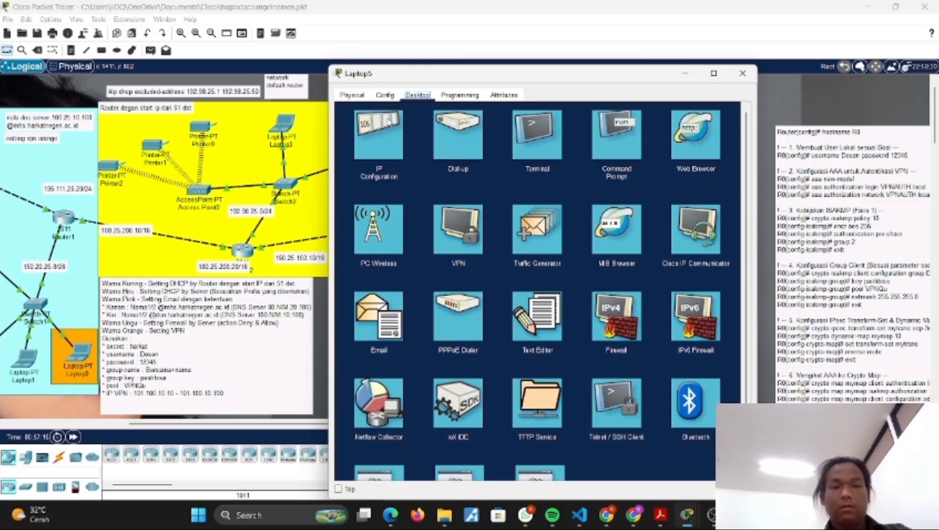
pyautogui.click(385, 127)
pyautogui.click(742, 73)
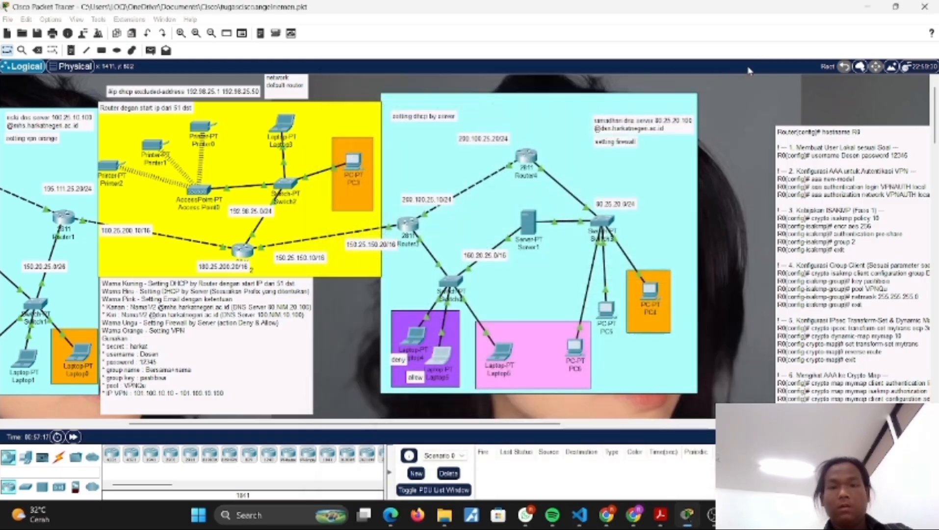
# Step: Check the DHCP-assigned IP configuration of Laptop4 in the purple area, and close its window
pyautogui.click(414, 332)
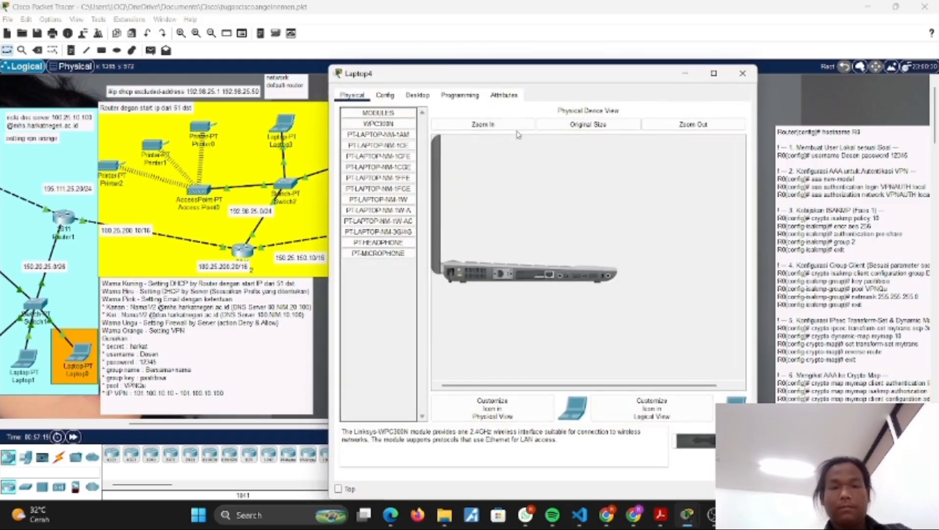
pyautogui.click(417, 95)
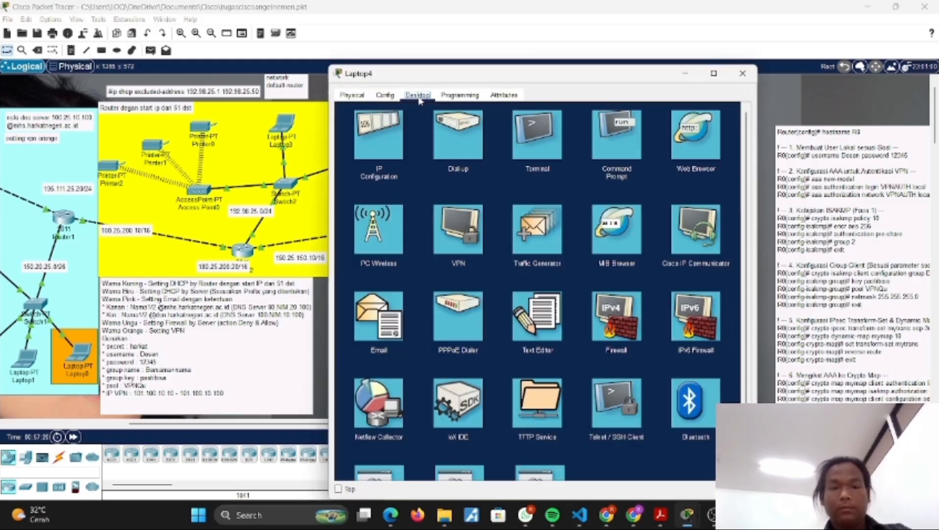
pyautogui.click(387, 152)
pyautogui.click(743, 73)
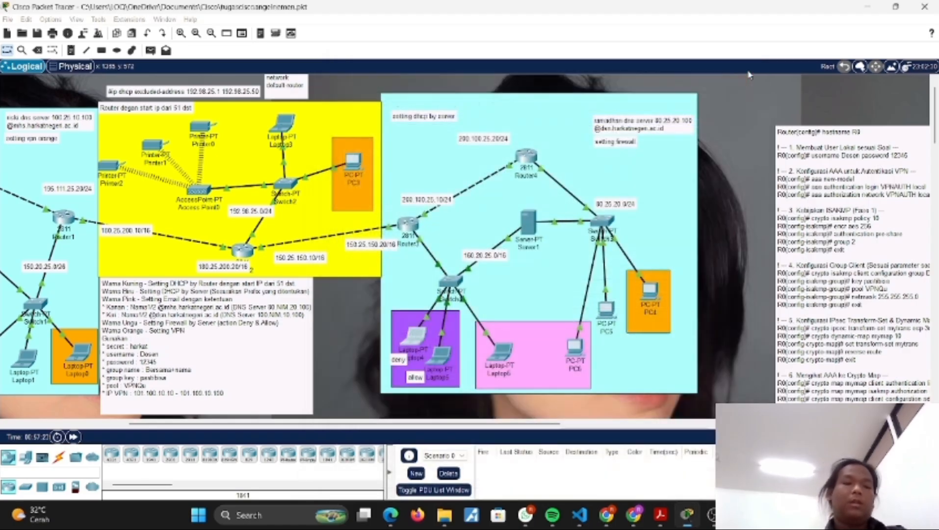
# Step: Review Server0's DNS service, examining the mhs CNAME record and the mhs.harkatnegeri.ac.id A record
pyautogui.hscroll(-3, 337, 228)
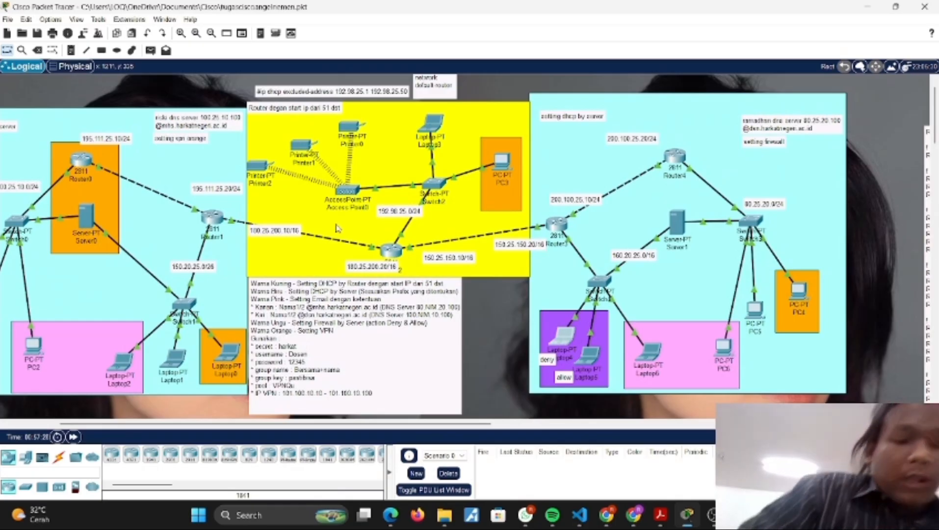
pyautogui.hscroll(-2, 258, 276)
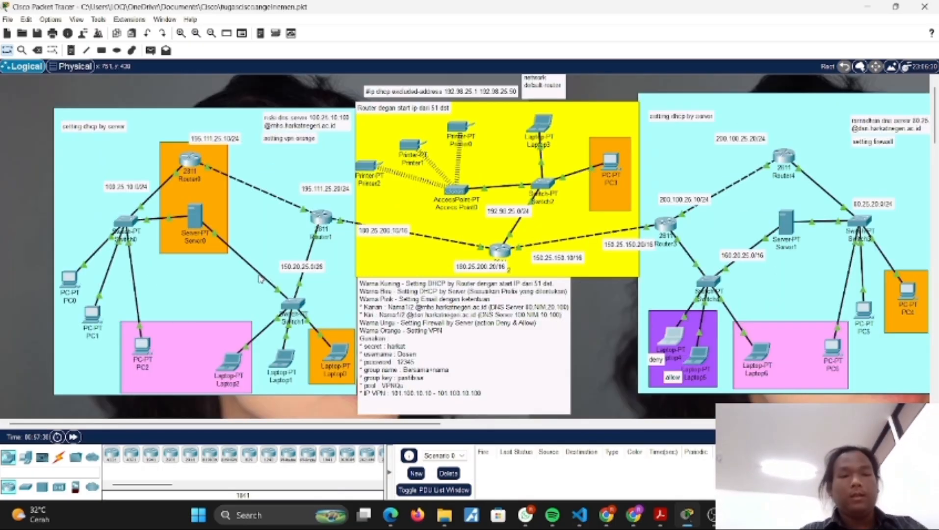
pyautogui.click(195, 212)
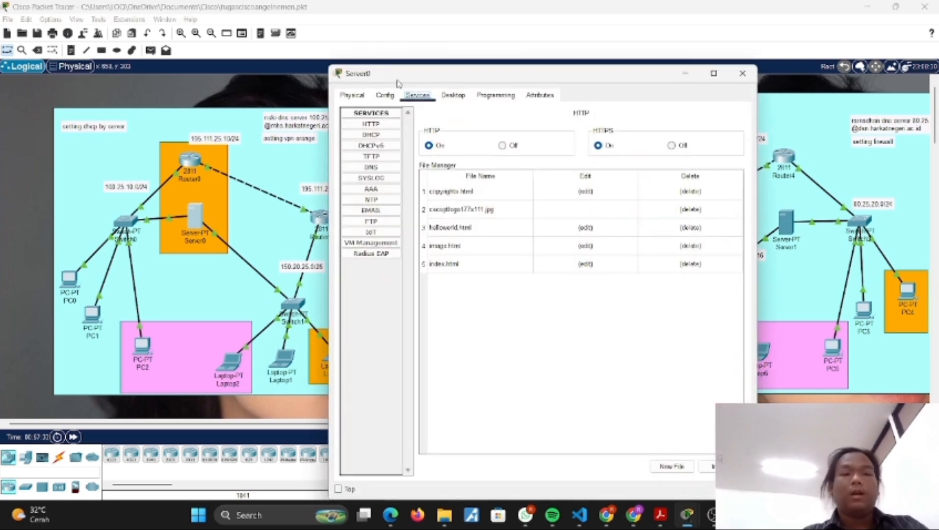
pyautogui.moveTo(398, 77); pyautogui.dragTo(467, 80)
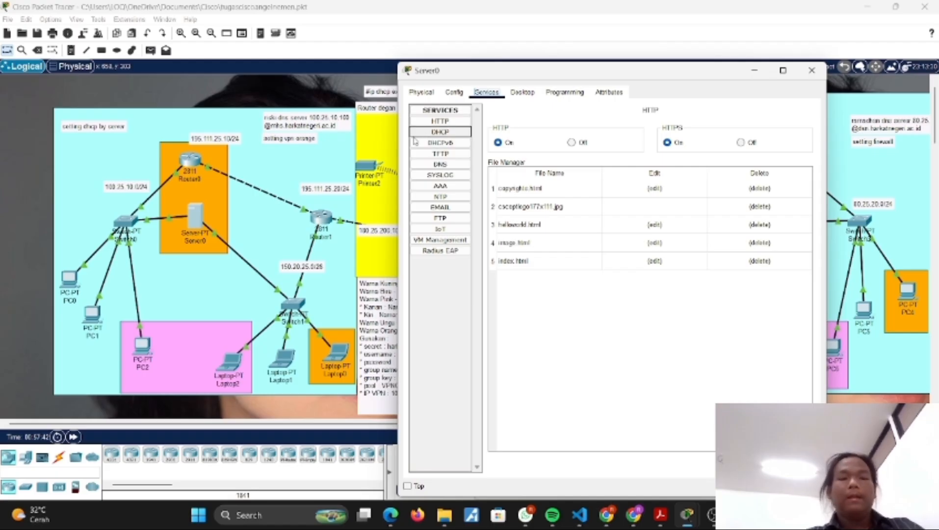
pyautogui.click(444, 166)
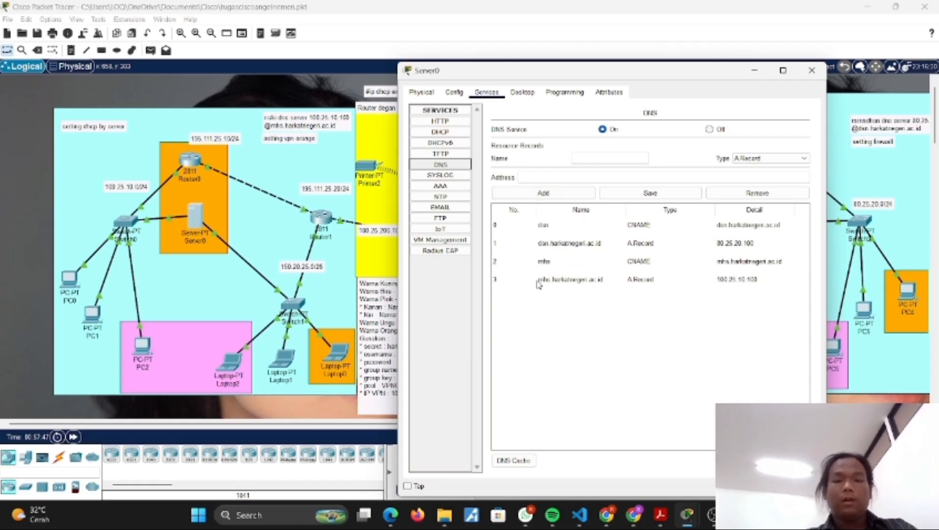
pyautogui.click(587, 262)
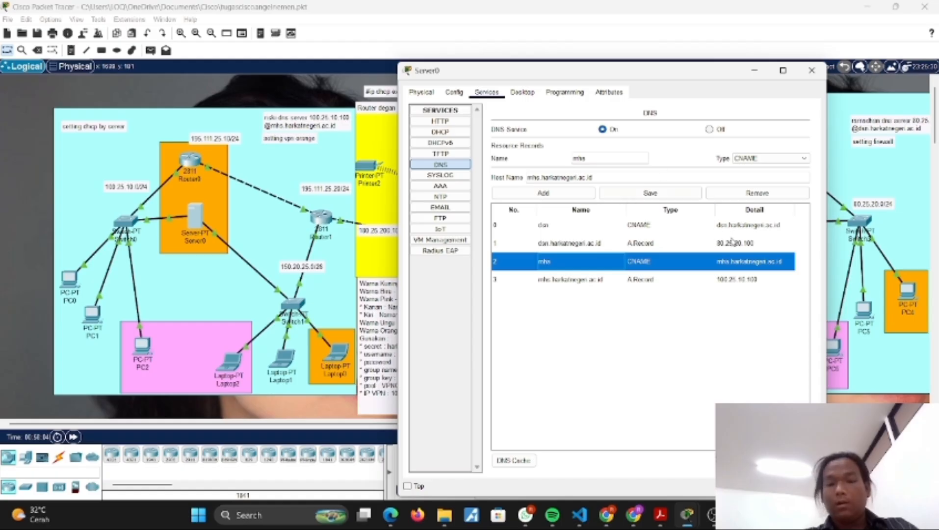
pyautogui.click(573, 286)
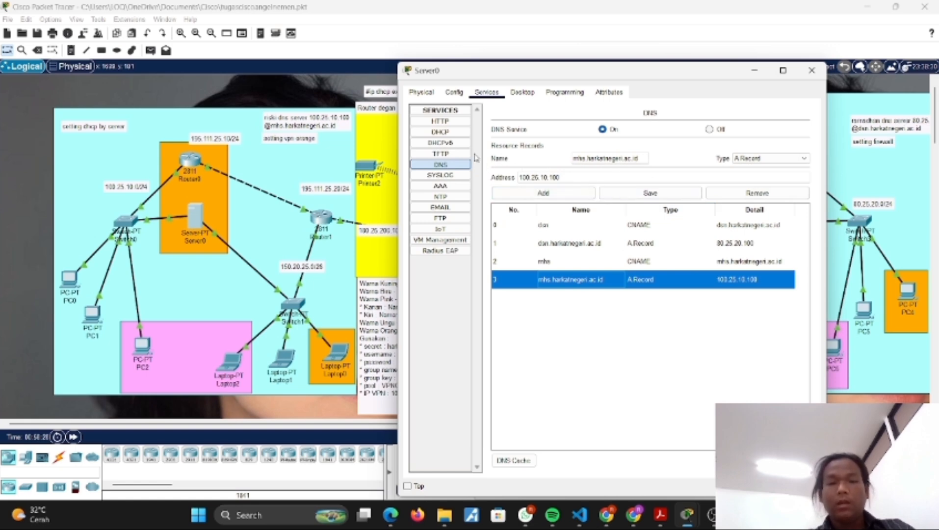
# Step: Review Server0's email service, including its domain name and its user accounts
pyautogui.click(441, 207)
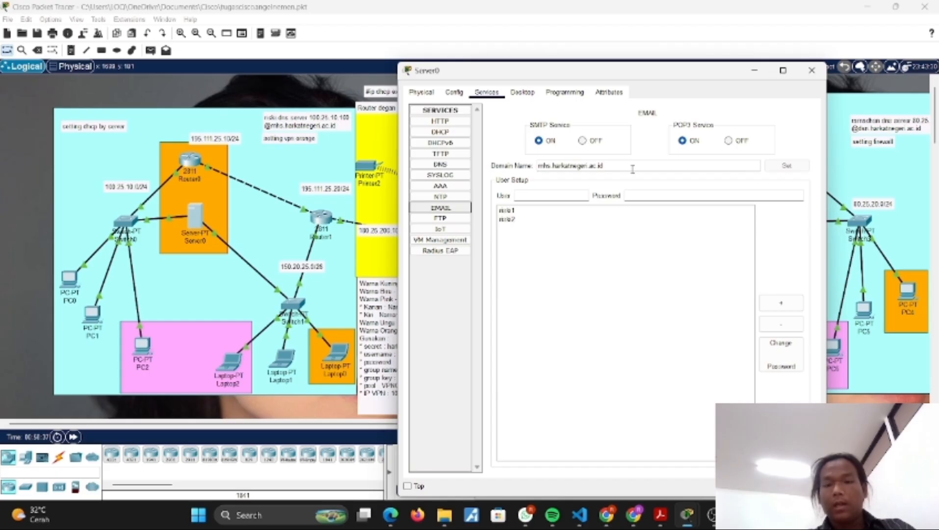
pyautogui.click(515, 211)
pyautogui.click(521, 220)
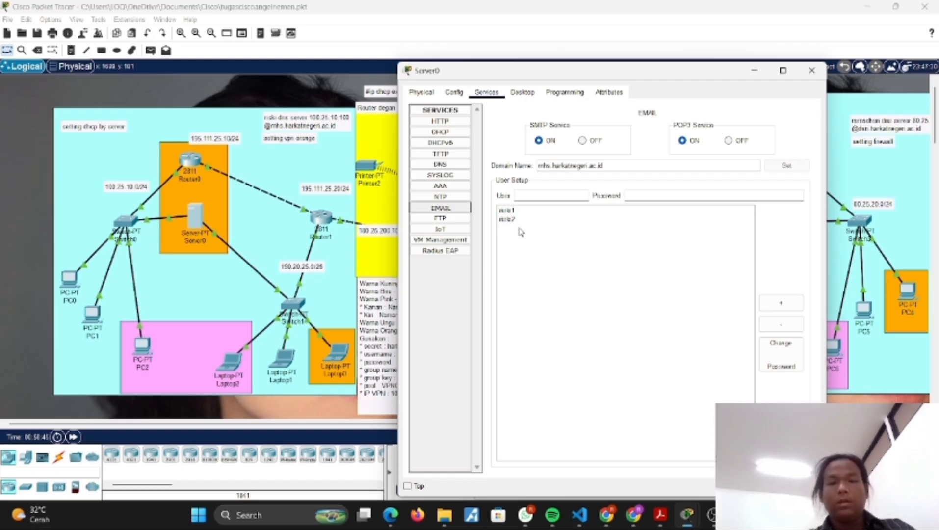
# Step: Load the site mhs in Server0's web browser to test name resolution, and close the server window
pyautogui.click(519, 92)
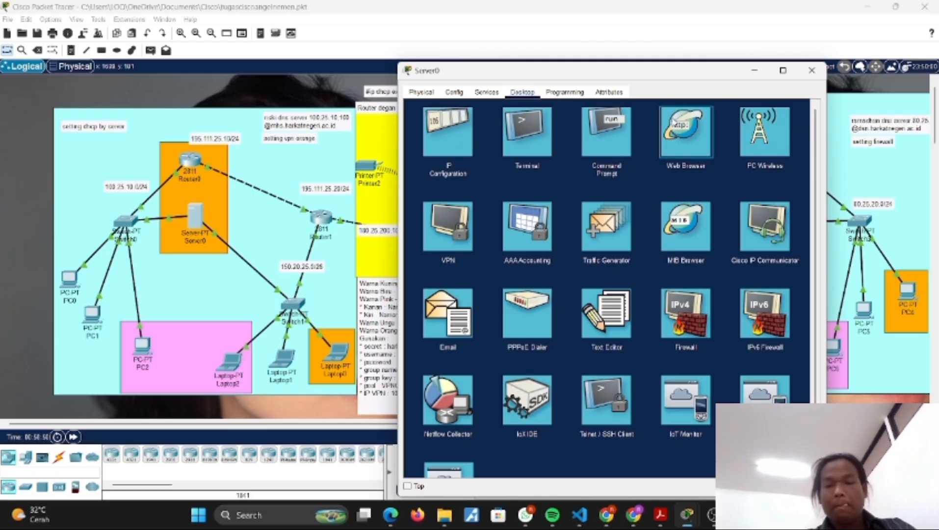
pyautogui.click(684, 129)
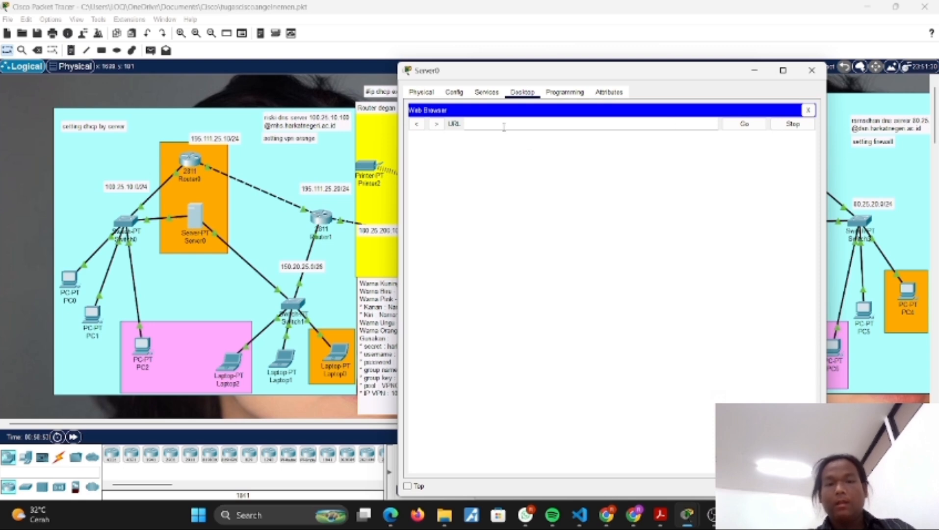
pyautogui.write('m')
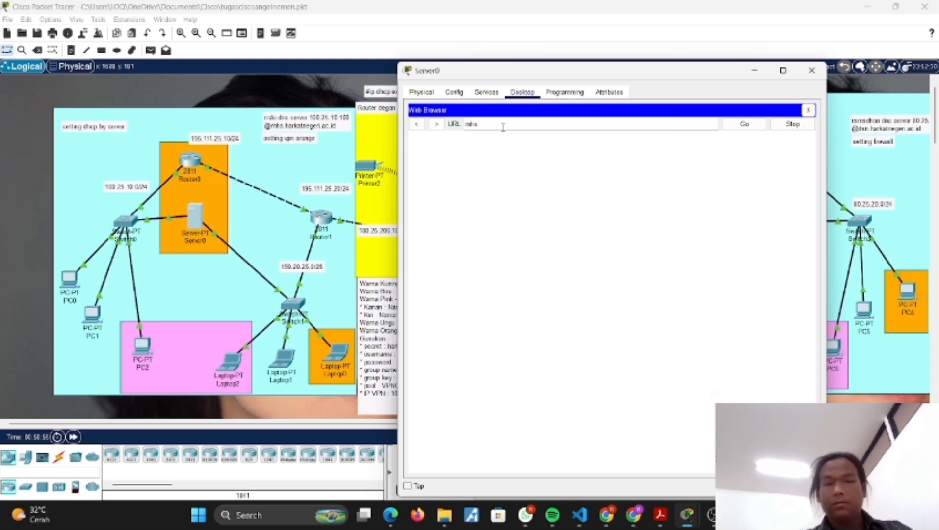
pyautogui.write('hs')
pyautogui.press('Return')
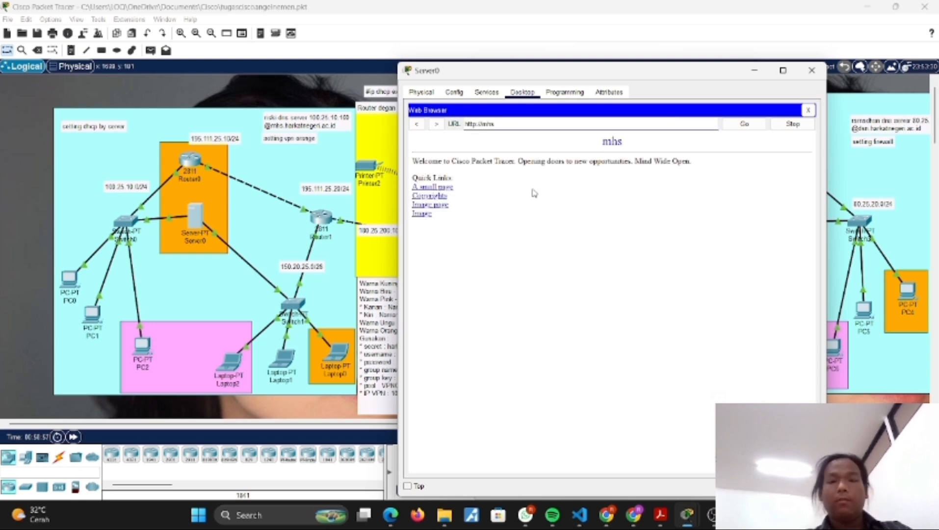
pyautogui.click(746, 74)
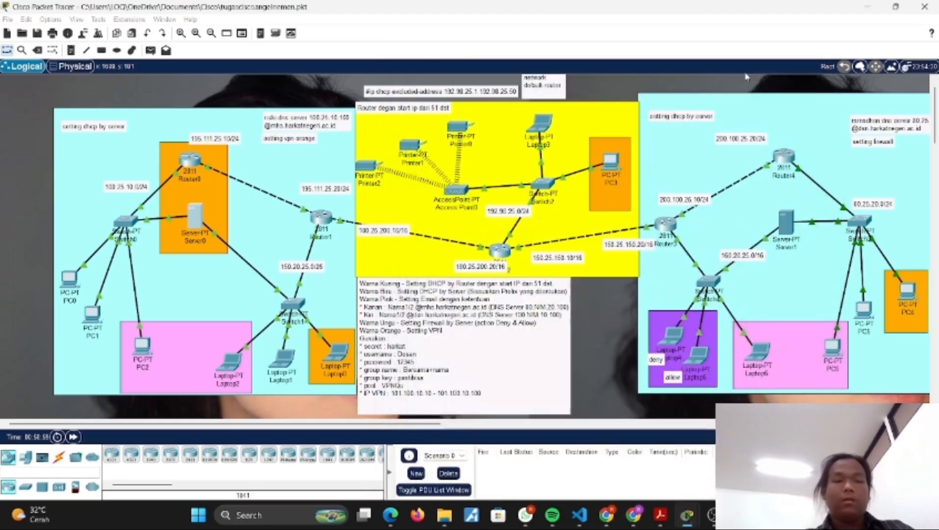
# Step: Check the mail account configuration of Laptop2 in the pink area, and close its window
pyautogui.click(235, 360)
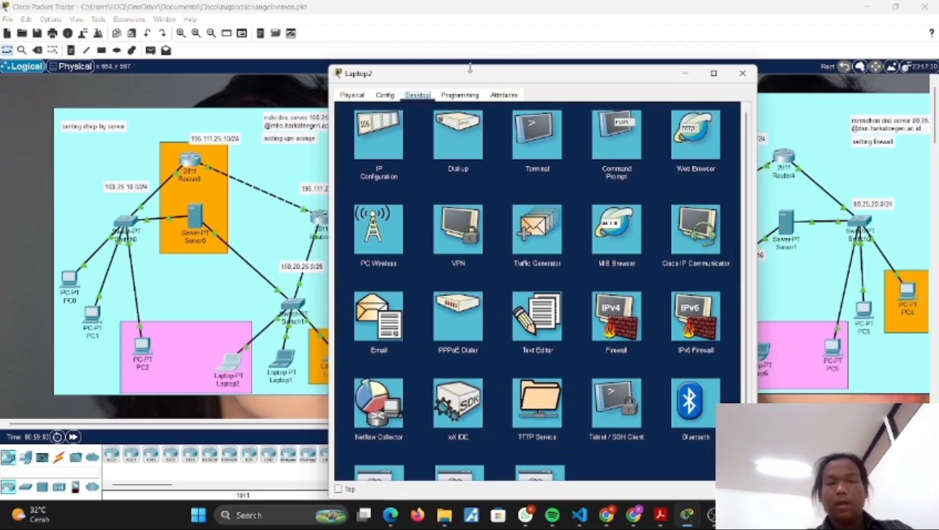
pyautogui.moveTo(470, 74); pyautogui.dragTo(551, 72)
pyautogui.click(451, 312)
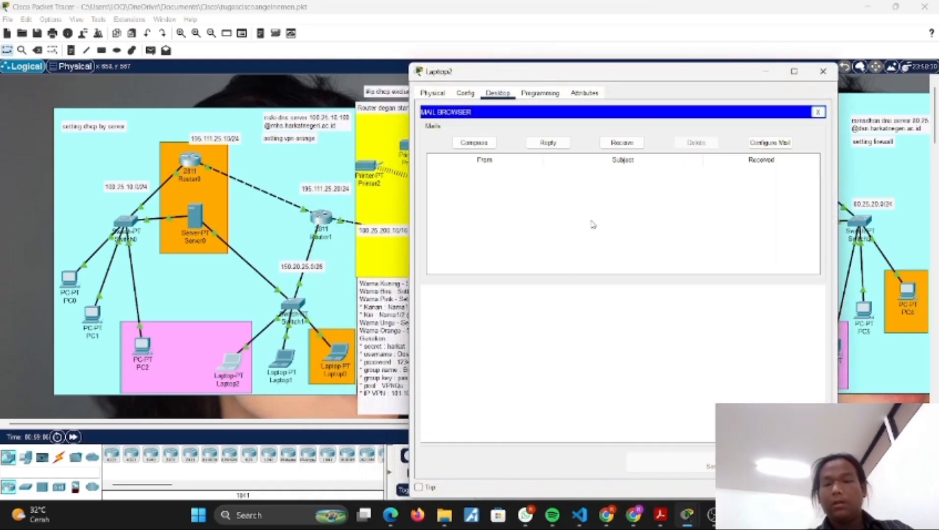
pyautogui.click(749, 142)
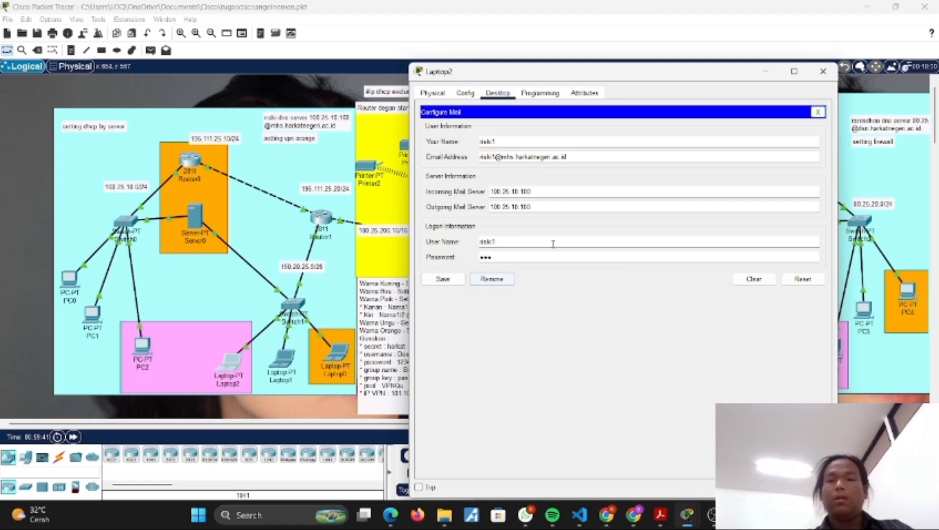
pyautogui.click(465, 93)
pyautogui.click(823, 72)
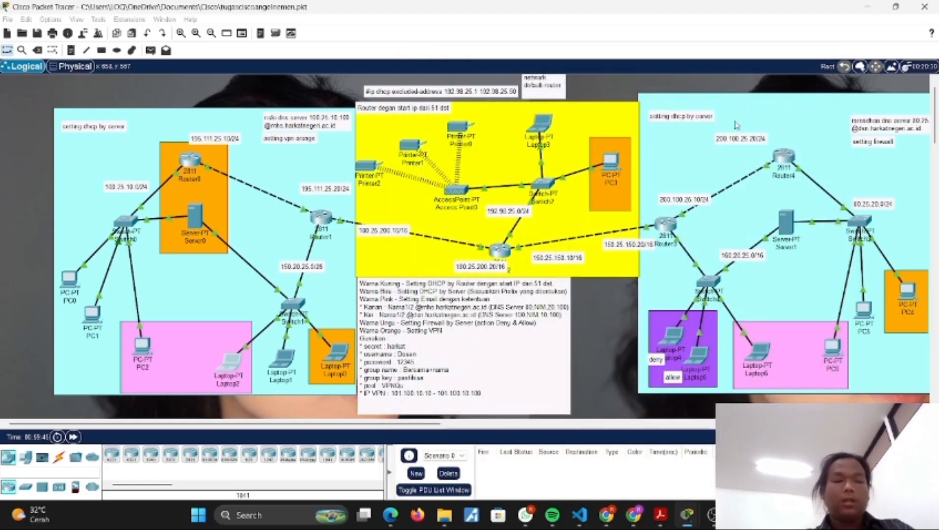
# Step: Check the mail account configuration of PC2 in the pink area, and close its window
pyautogui.click(145, 349)
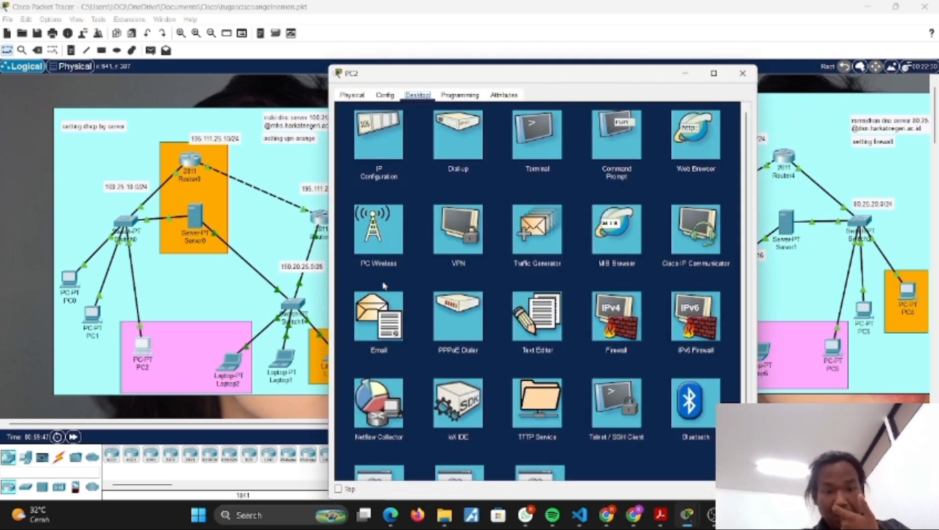
pyautogui.click(378, 316)
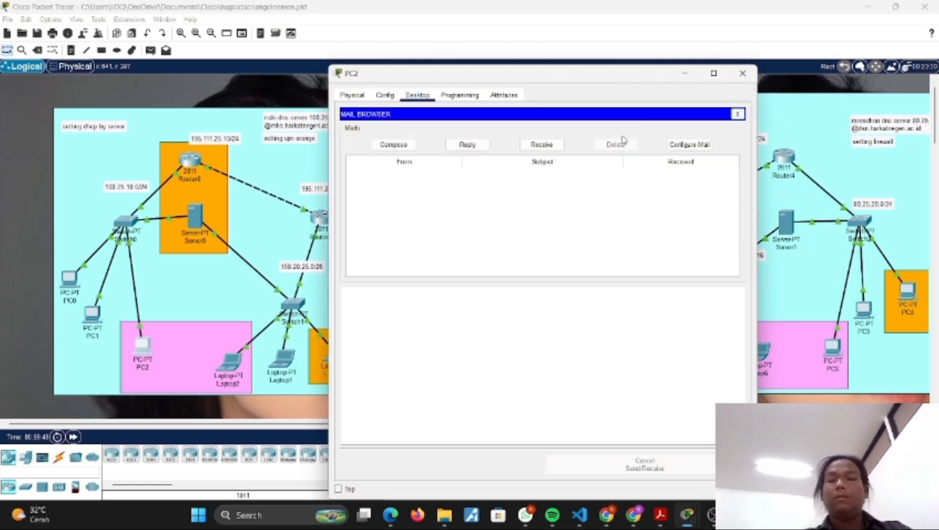
pyautogui.click(689, 144)
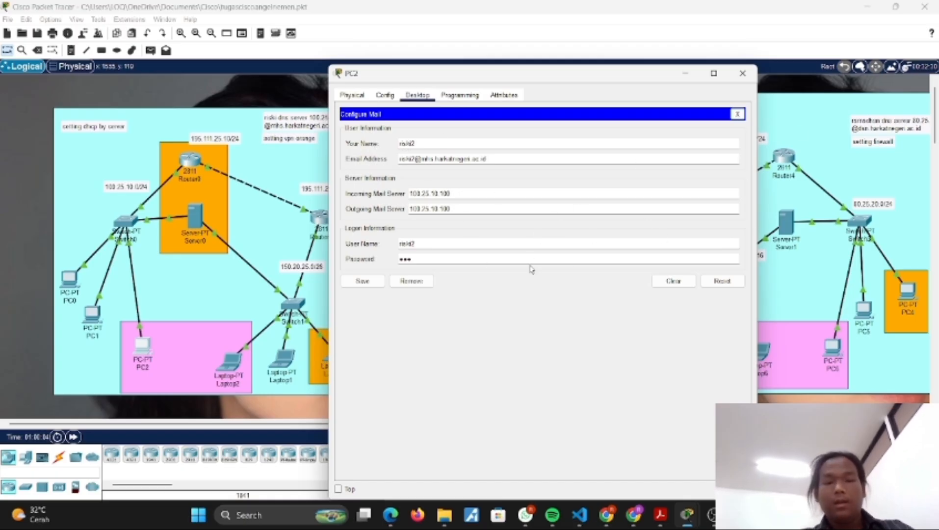
pyautogui.click(743, 75)
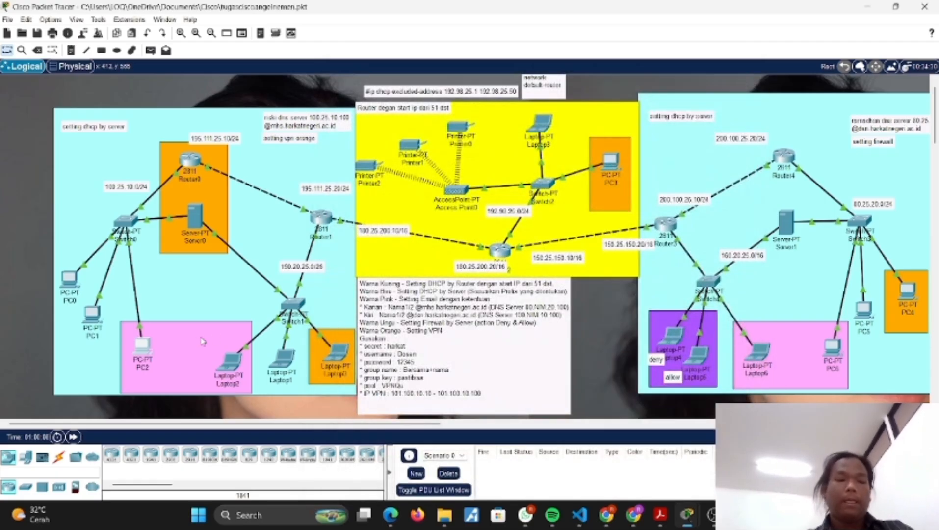
# Step: Reopen PC2's mail configuration, copy the account's email address, and close the window
pyautogui.click(146, 347)
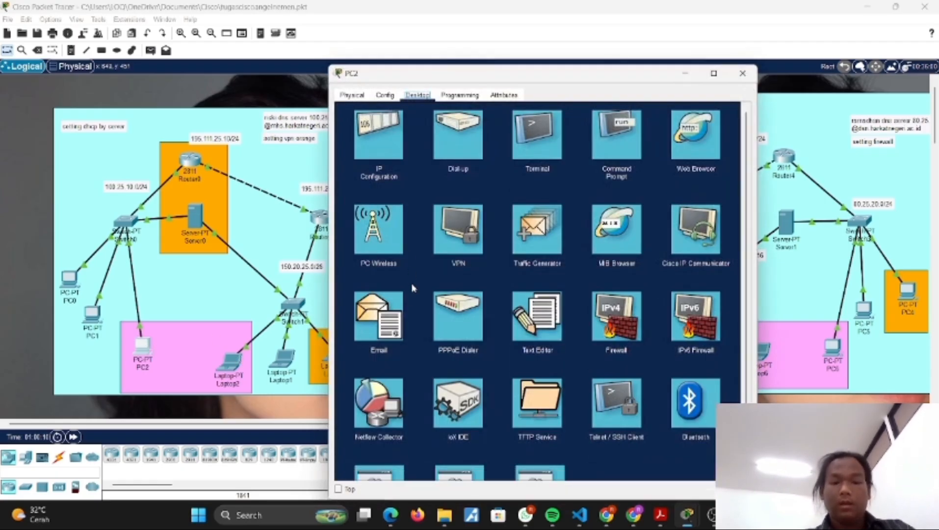
pyautogui.click(395, 321)
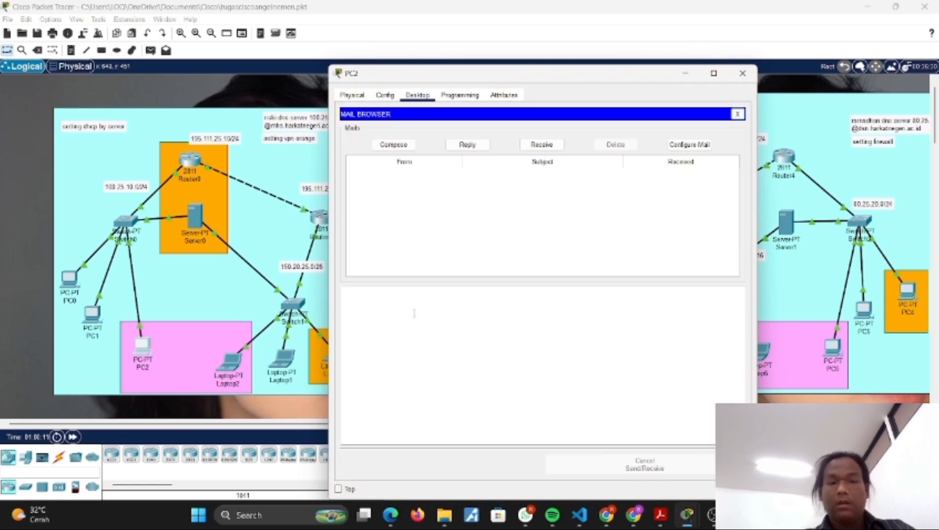
pyautogui.click(688, 144)
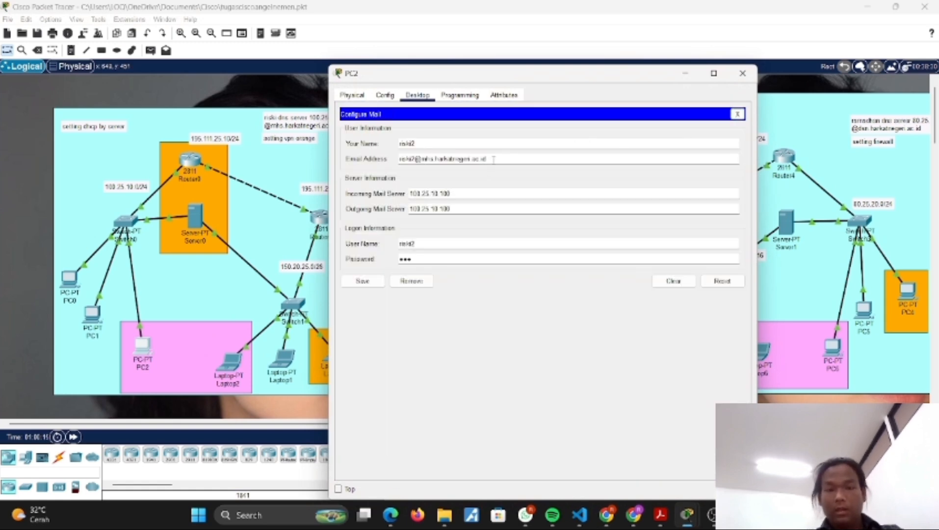
pyautogui.moveTo(493, 159); pyautogui.dragTo(390, 161)
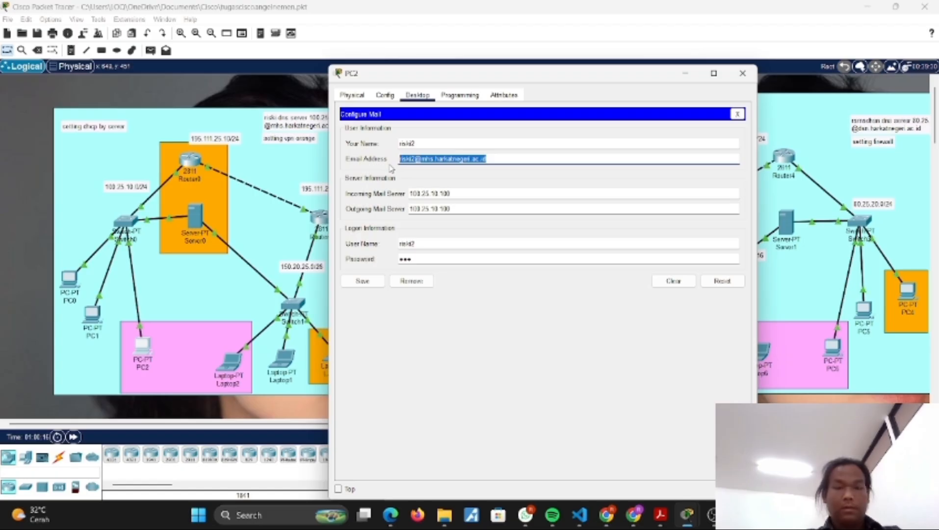
pyautogui.click(743, 76)
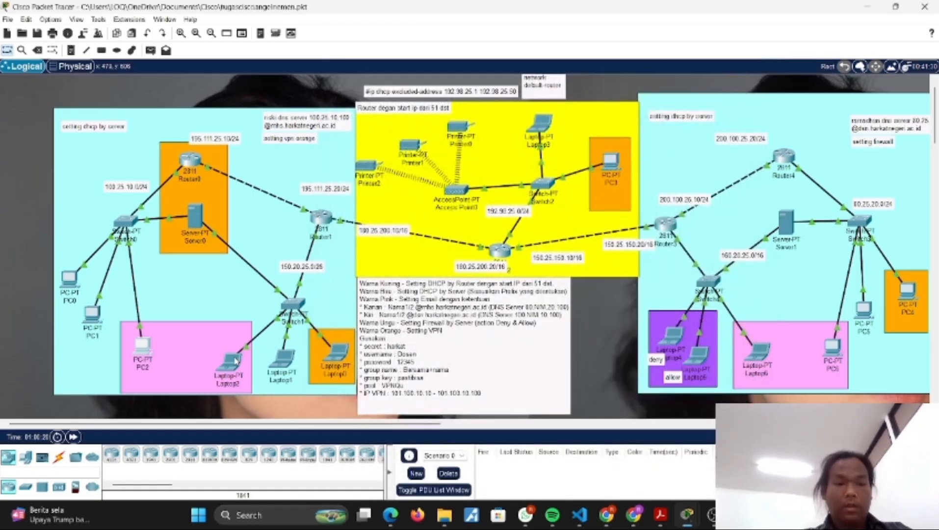
# Step: Send a mail with subject "hi" from Laptop2 to PC2's copied email address, and close Laptop2's window
pyautogui.click(236, 362)
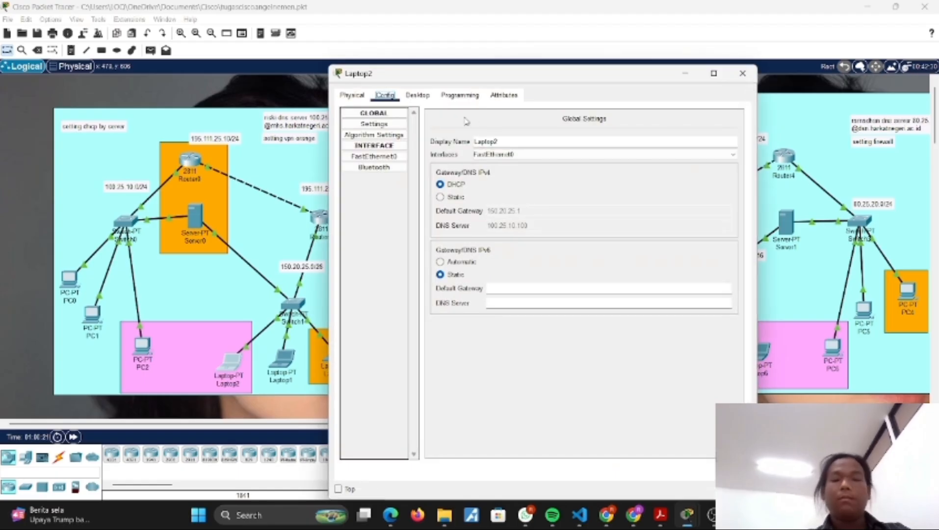
pyautogui.click(416, 96)
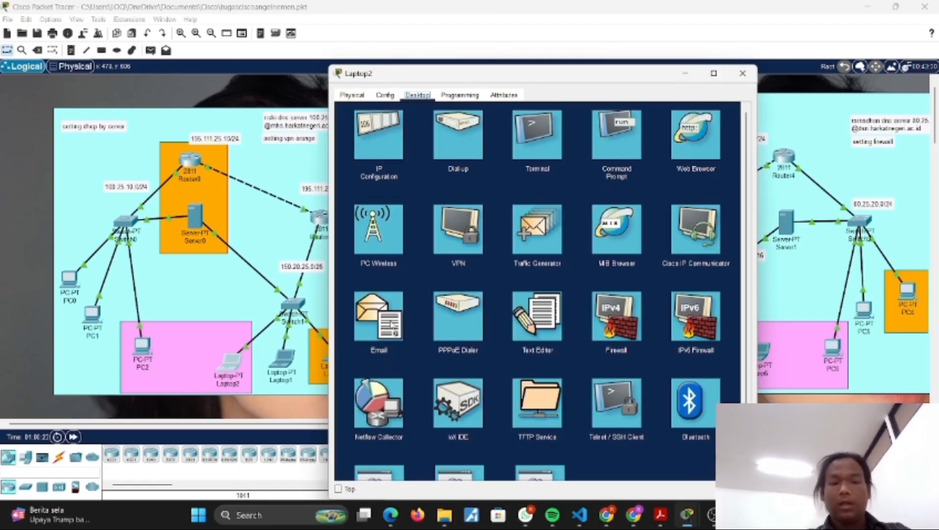
pyautogui.click(378, 318)
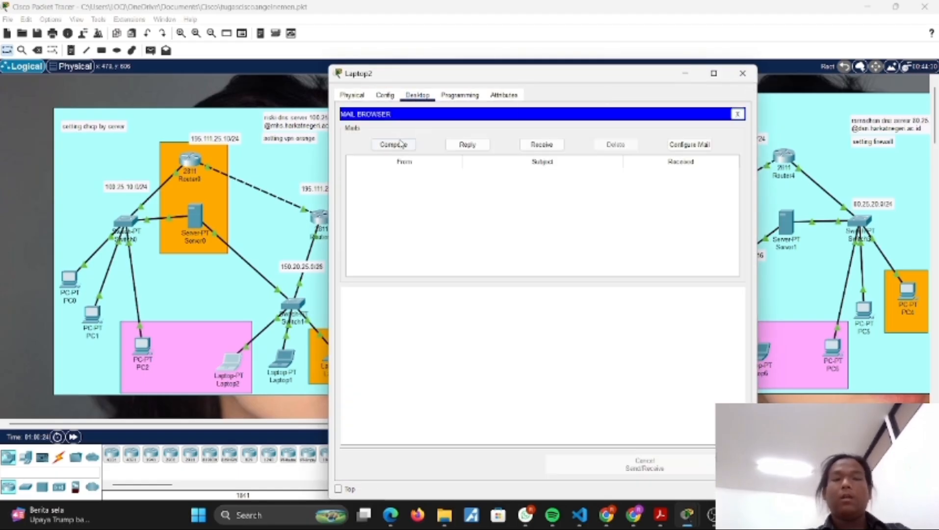
pyautogui.click(394, 145)
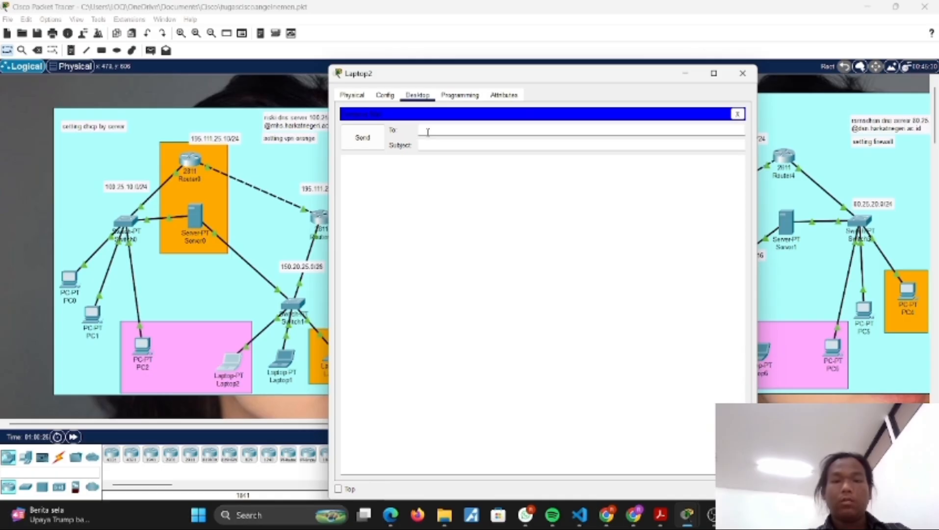
pyautogui.hotkey('ctrl', 'v')
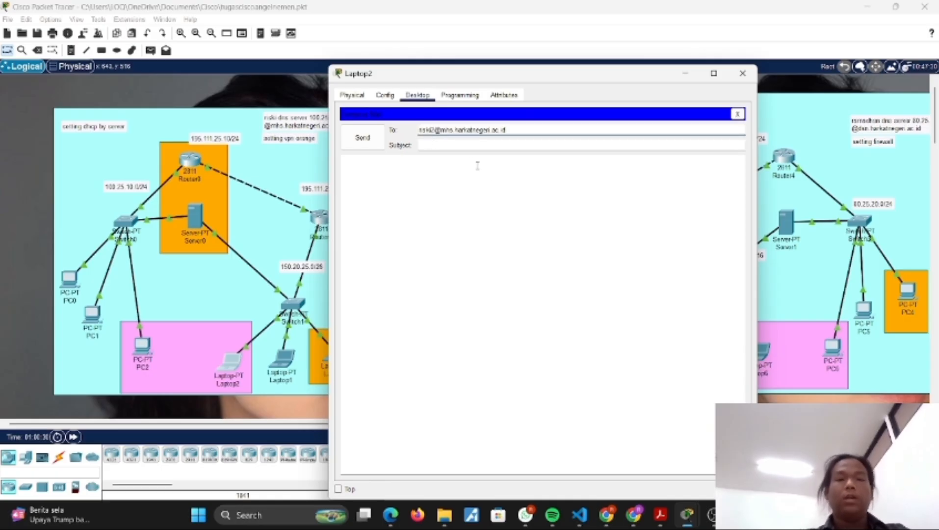
pyautogui.click(433, 143)
pyautogui.write('s')
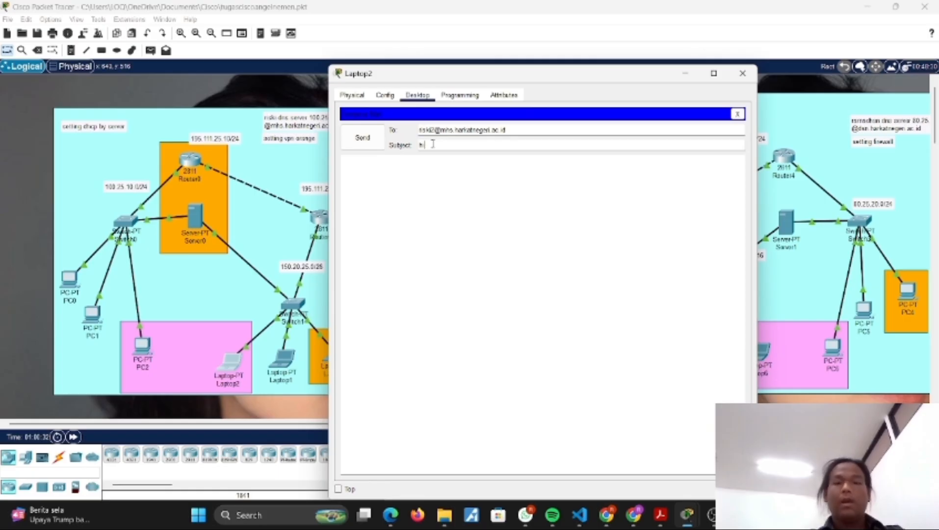
pyautogui.click(362, 137)
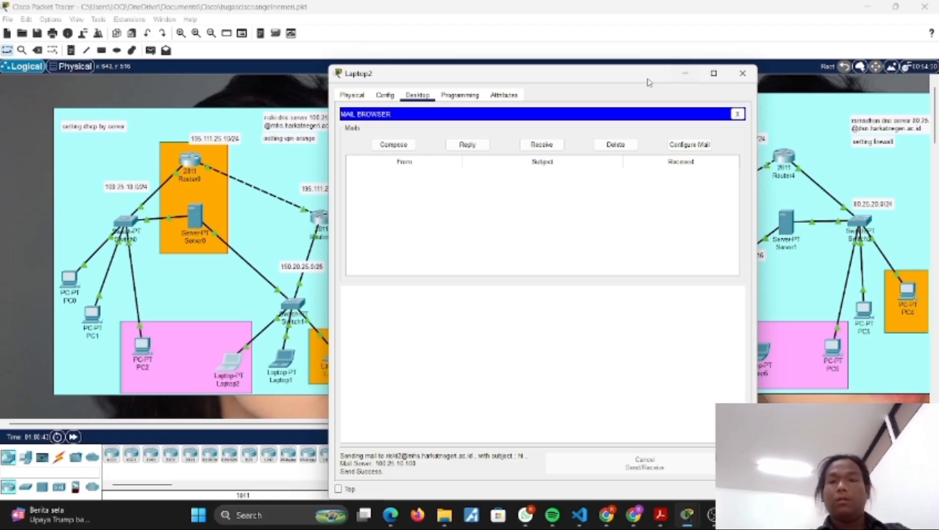
pyautogui.click(742, 73)
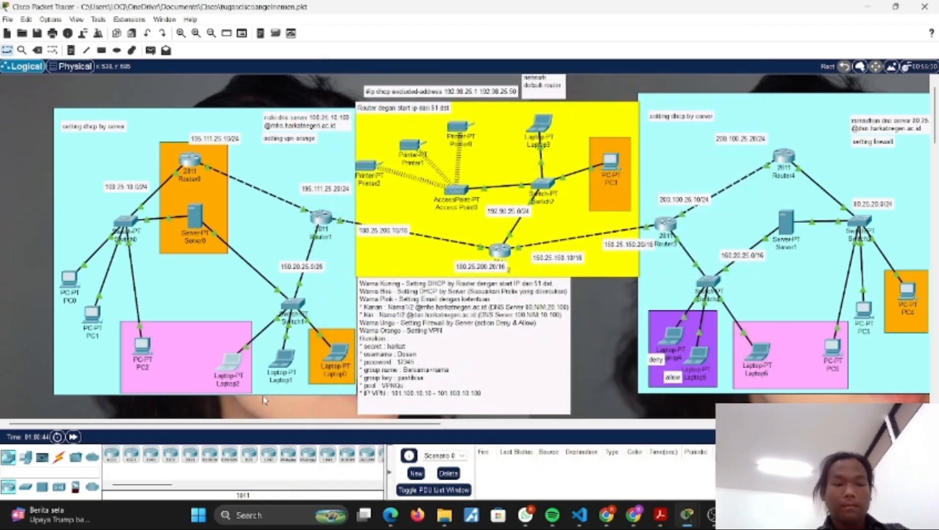
# Step: Send a mail with subject "hi" from PC2 to Laptop2's email address, and close PC2's window
pyautogui.click(142, 348)
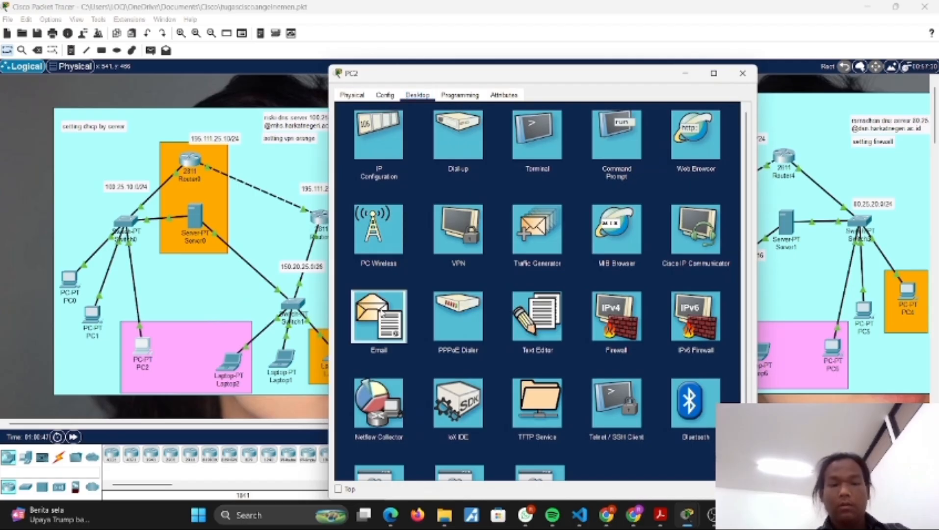
pyautogui.click(383, 313)
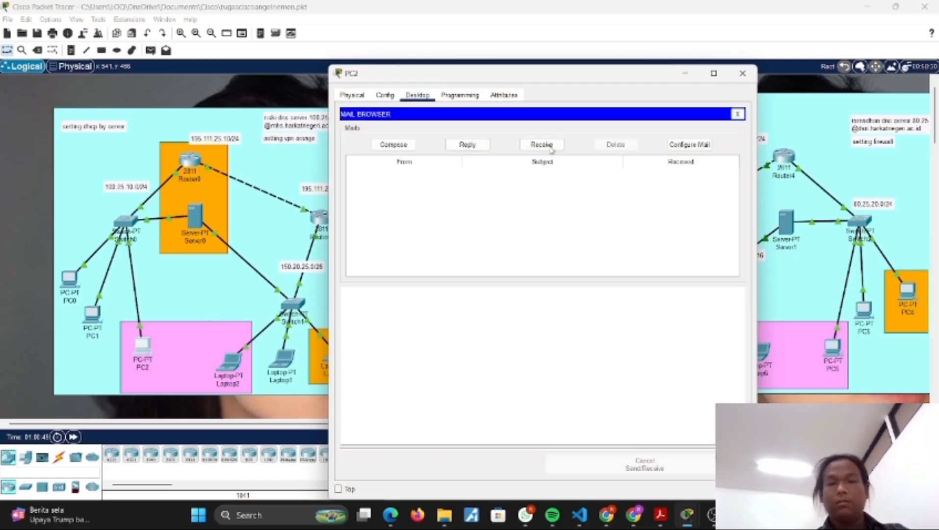
pyautogui.click(405, 146)
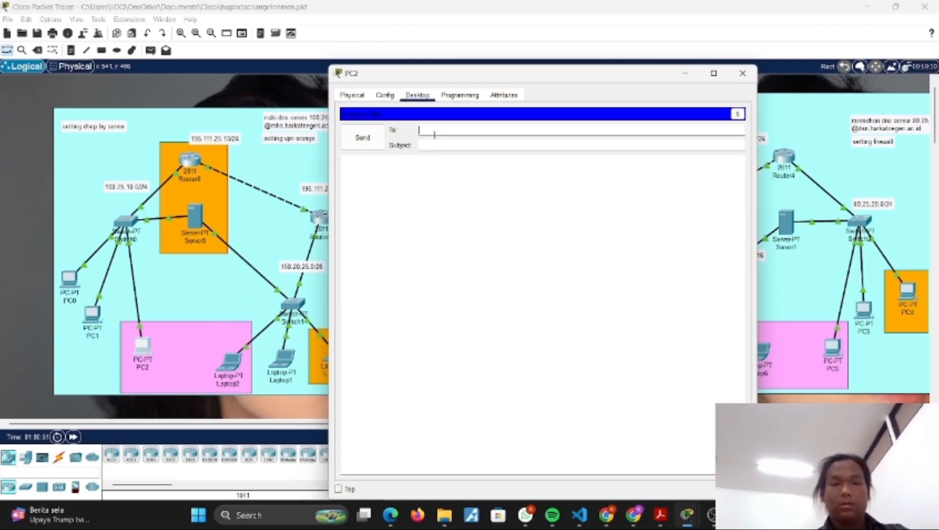
pyautogui.click(434, 135)
pyautogui.hotkey('ctrl', 'v')
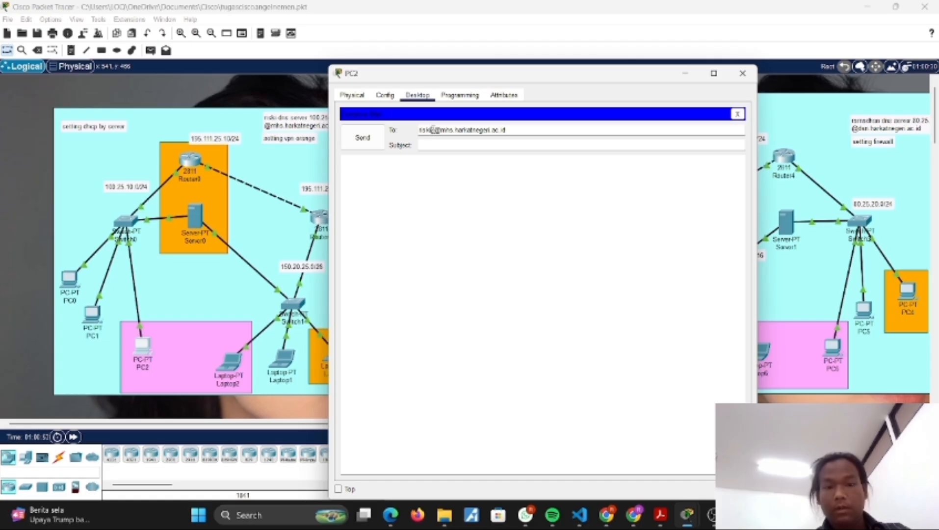
pyautogui.press('BackSpace')
pyautogui.write('1')
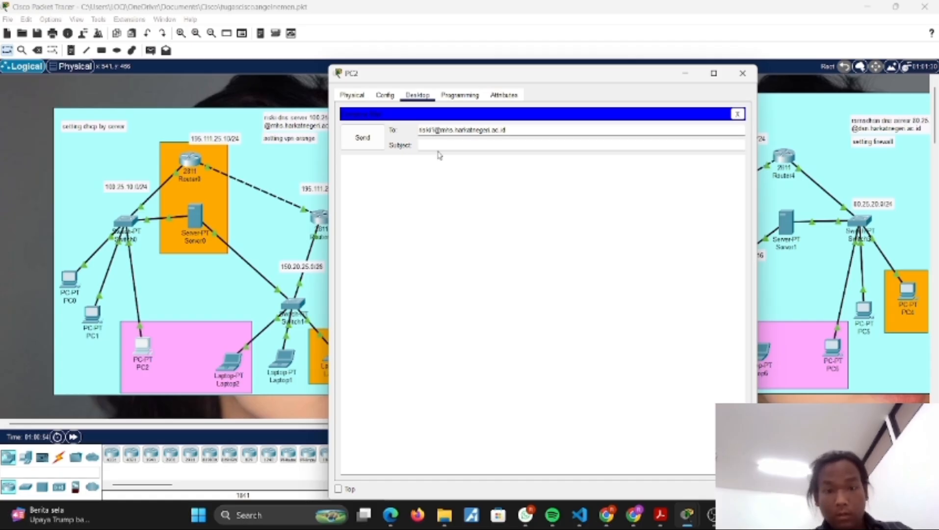
pyautogui.click(439, 147)
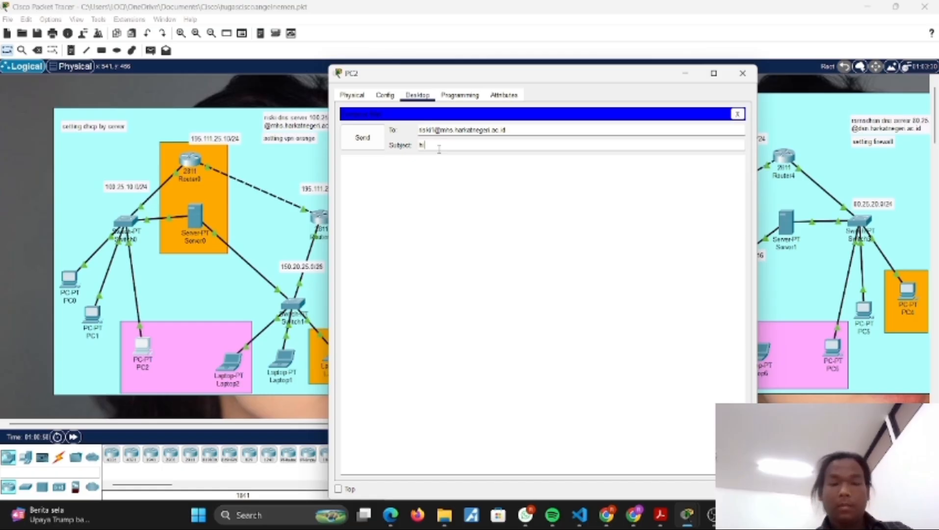
pyautogui.click(378, 139)
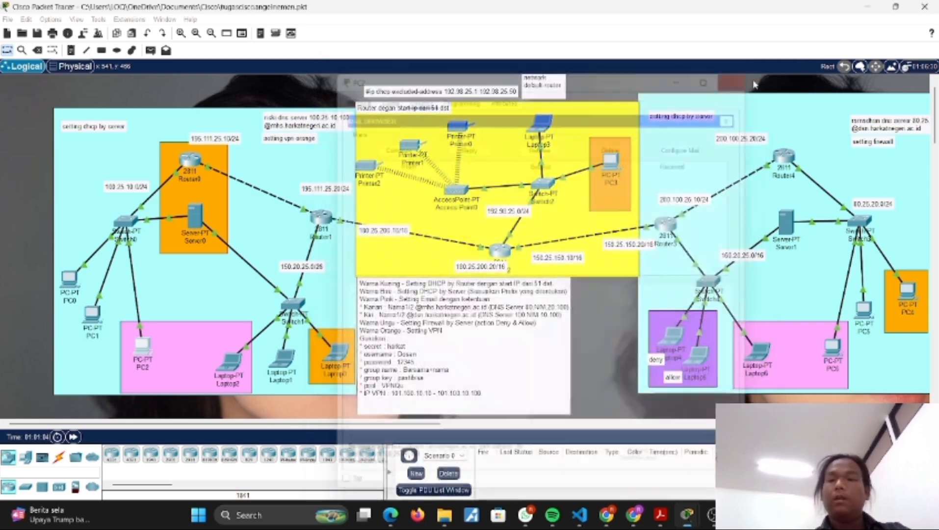
pyautogui.click(742, 73)
# Step: Inspect the mhs and dsn CNAME records and the dsn.harkatnegeri.ac.id A record in Server1's DNS service
pyautogui.hscroll(1, 535, 283)
pyautogui.hscroll(5, 535, 283)
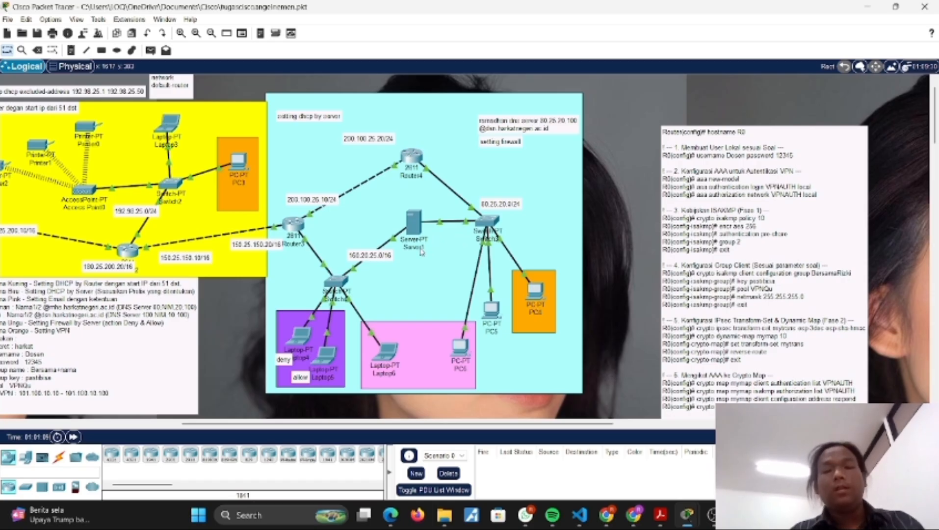
pyautogui.scroll(-2, 457, 326)
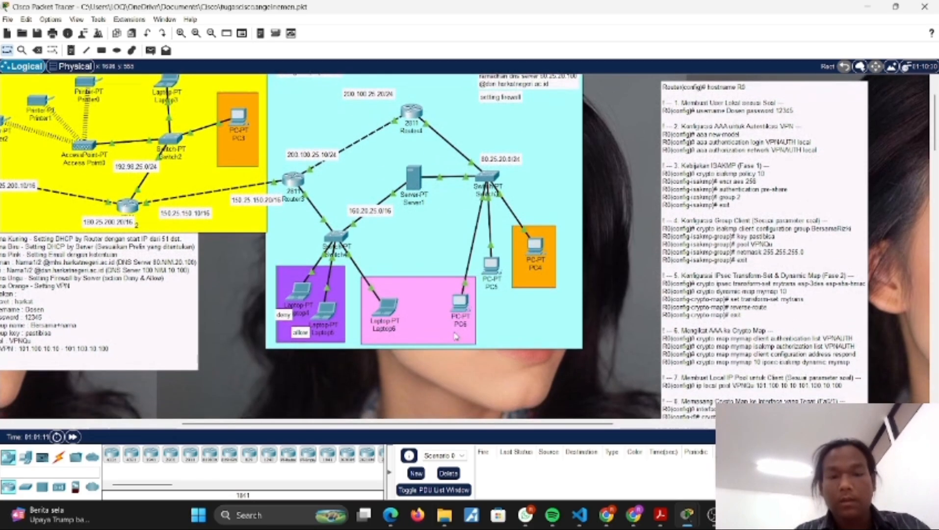
pyautogui.scroll(2, 438, 319)
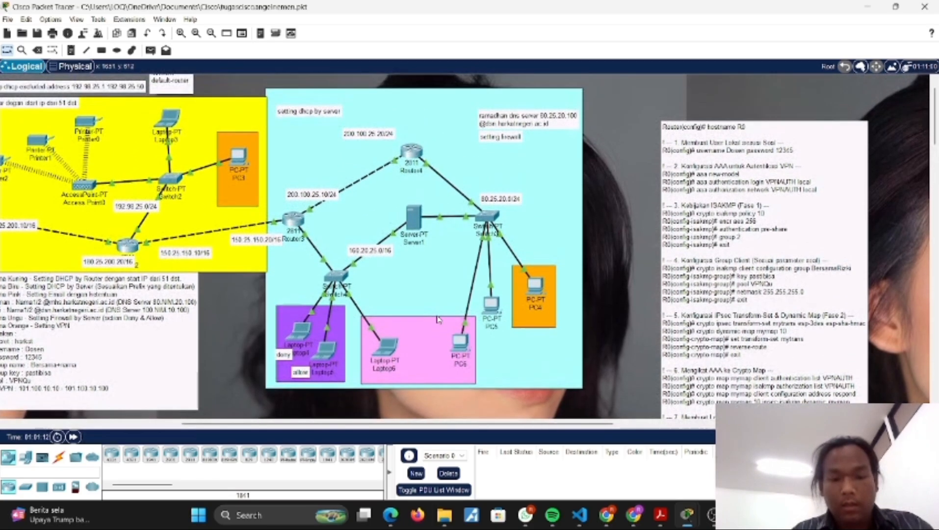
pyautogui.click(415, 222)
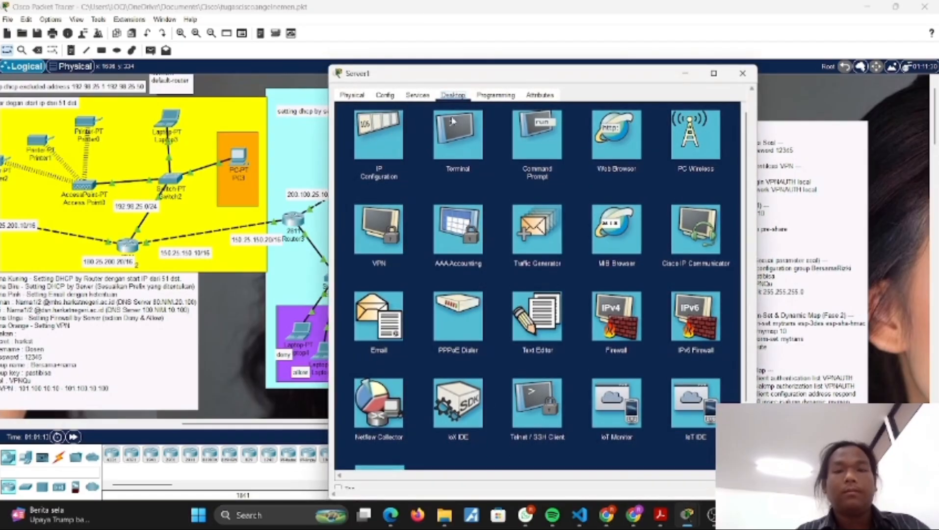
pyautogui.click(417, 96)
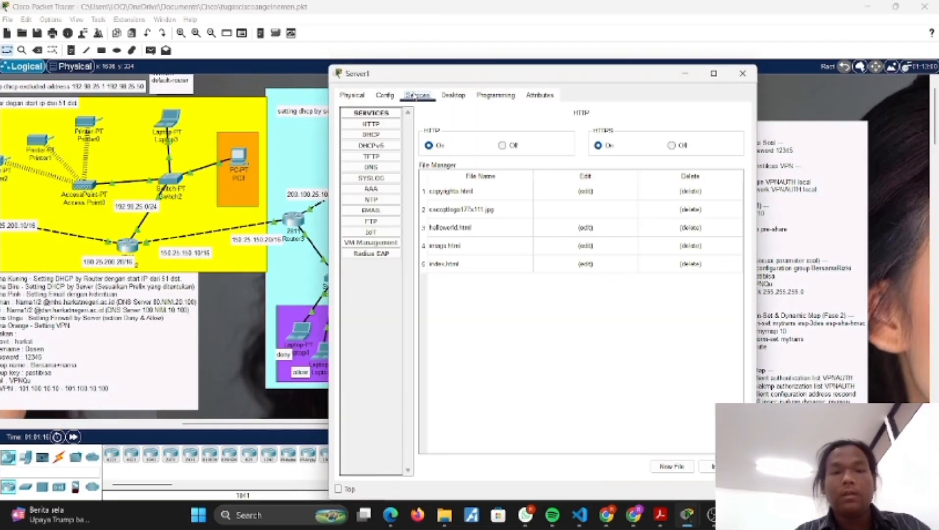
pyautogui.click(371, 168)
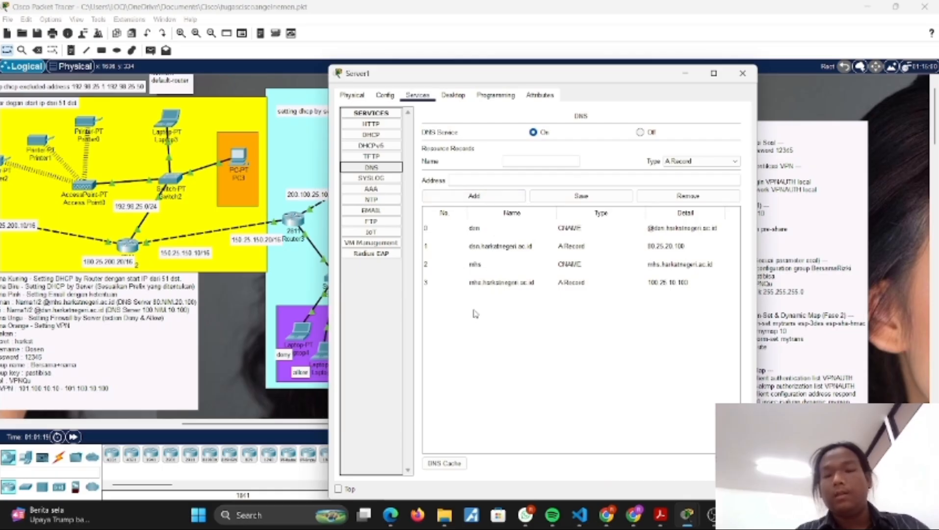
pyautogui.click(488, 266)
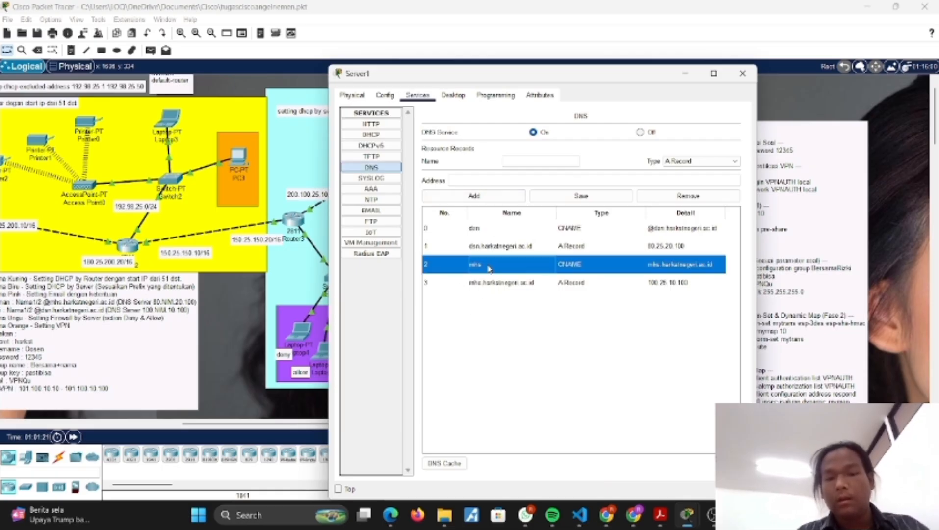
pyautogui.click(476, 232)
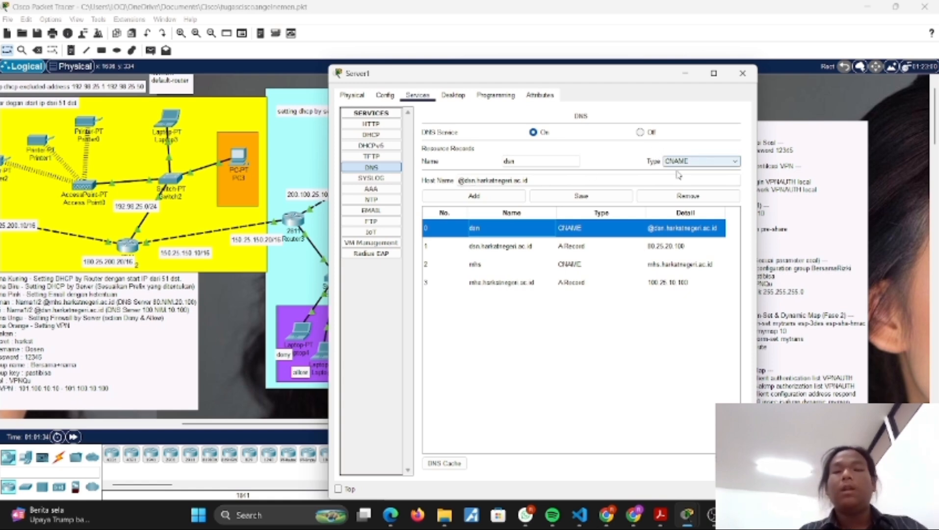
pyautogui.click(500, 248)
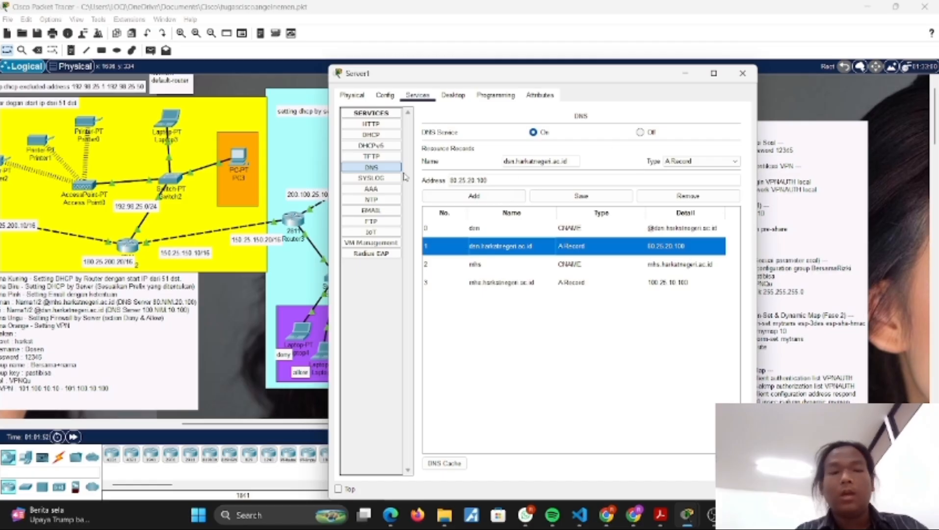
# Step: Check the domain name and both user accounts in Server1's email service
pyautogui.click(371, 211)
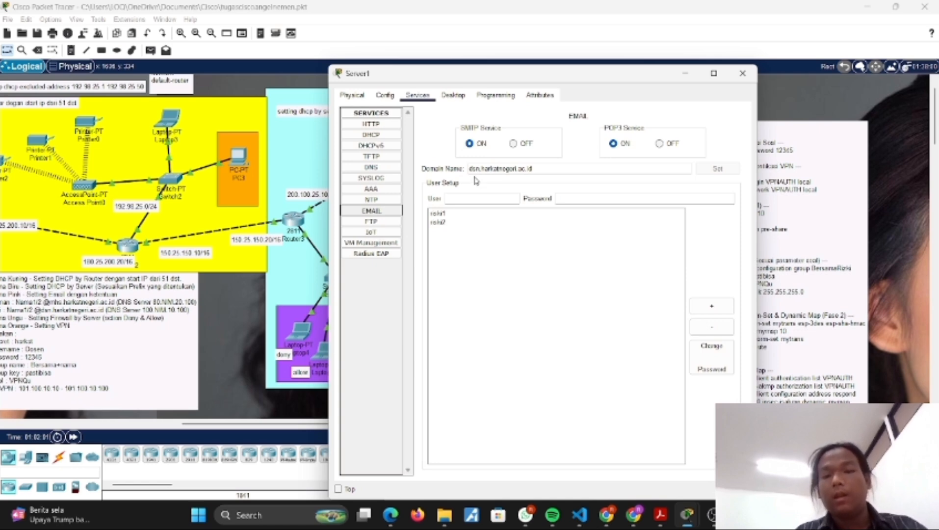
pyautogui.click(479, 214)
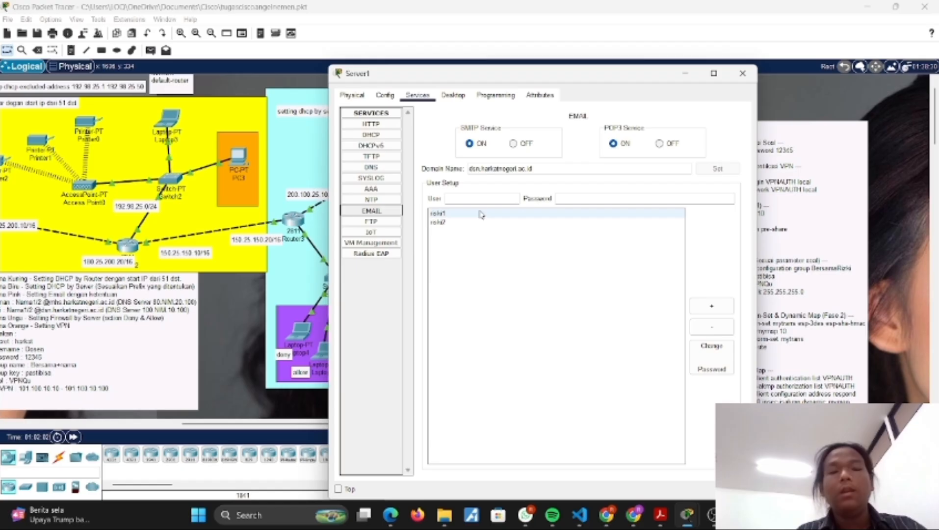
pyautogui.click(445, 215)
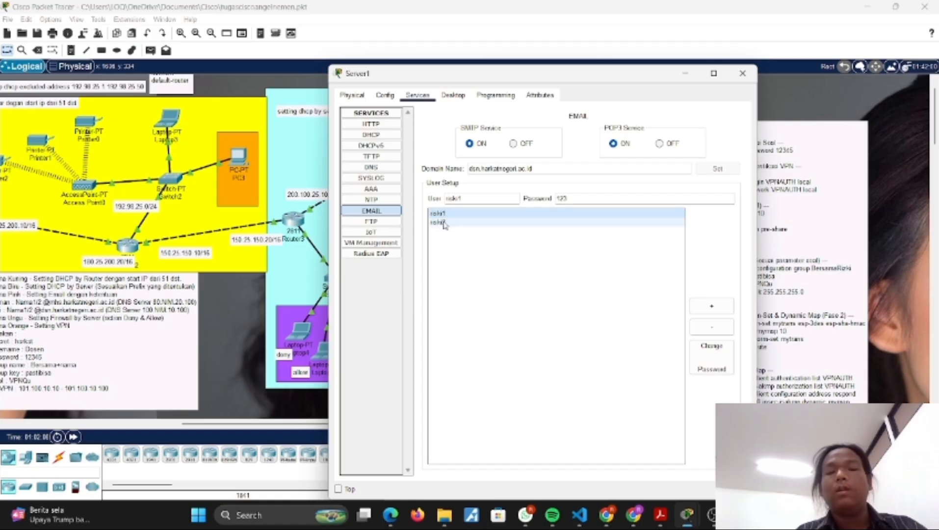
pyautogui.click(444, 223)
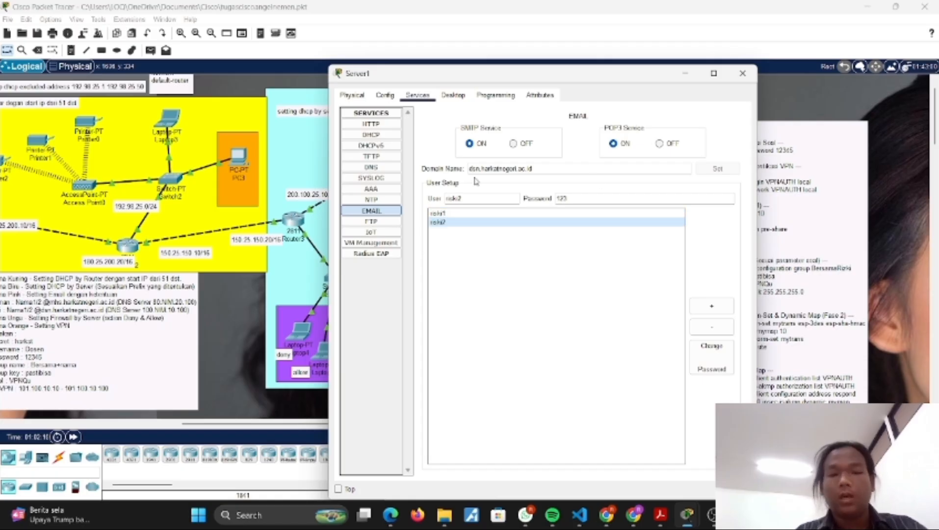
# Step: Load the site dsn in Server1's web browser to test name resolution, and close the server window
pyautogui.click(449, 98)
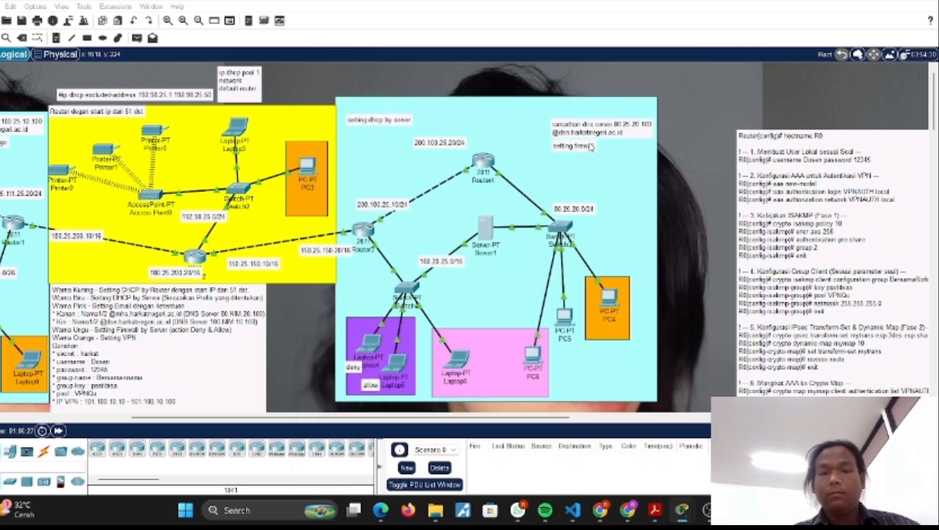
pyautogui.click(488, 226)
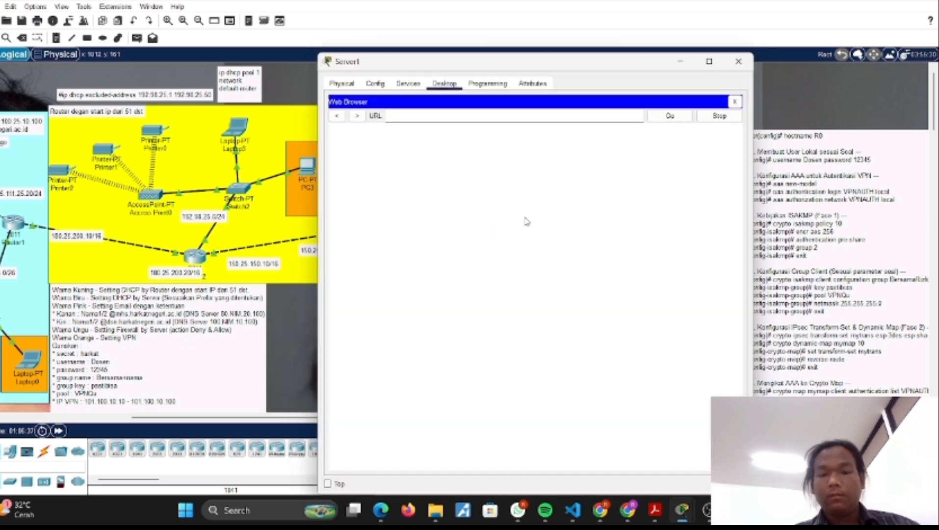
pyautogui.click(444, 118)
pyautogui.write('dsn')
pyautogui.press('Return')
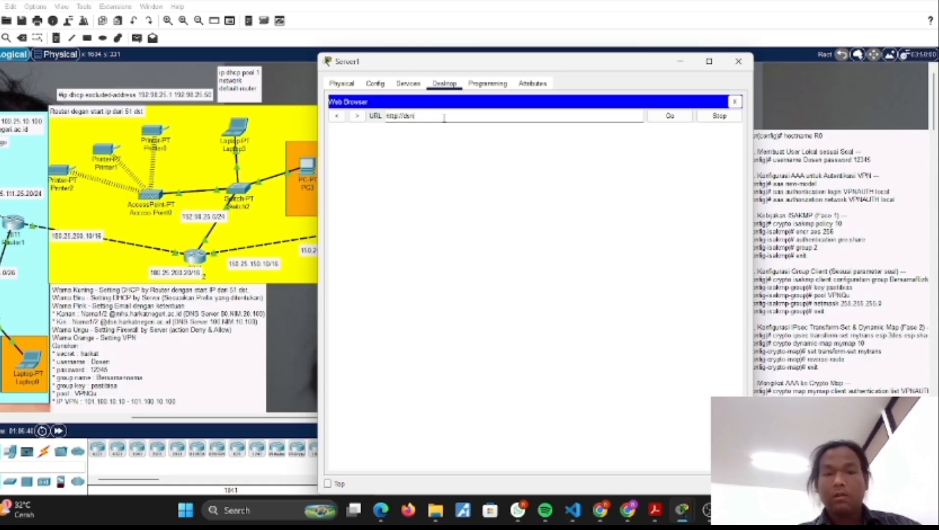
pyautogui.click(748, 67)
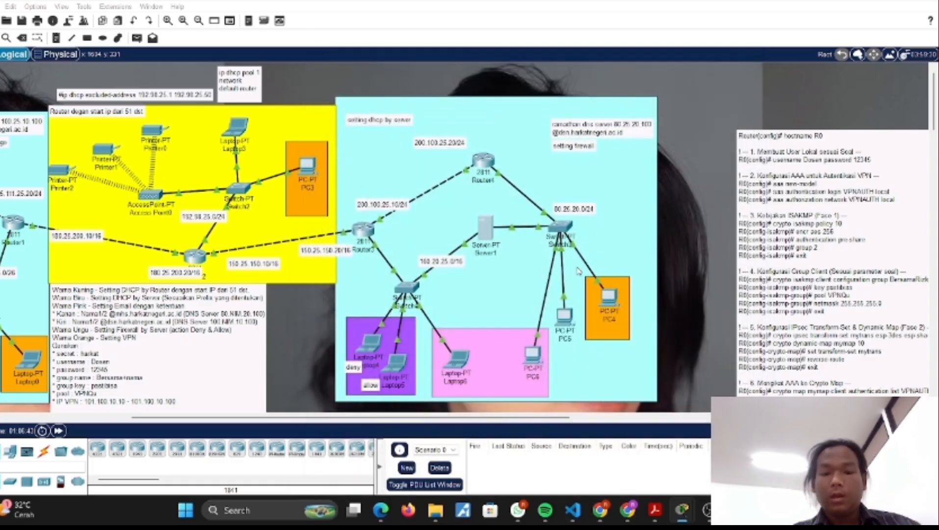
# Step: Check the mail account configuration of PC6 in the pink area, and close its window
pyautogui.click(531, 357)
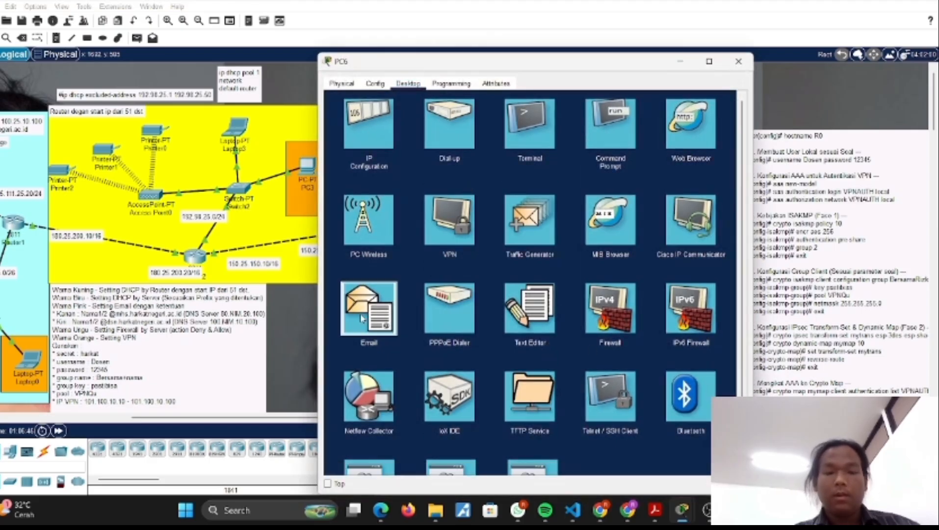
pyautogui.click(392, 297)
pyautogui.moveTo(468, 63); pyautogui.dragTo(101, 60)
pyautogui.click(310, 128)
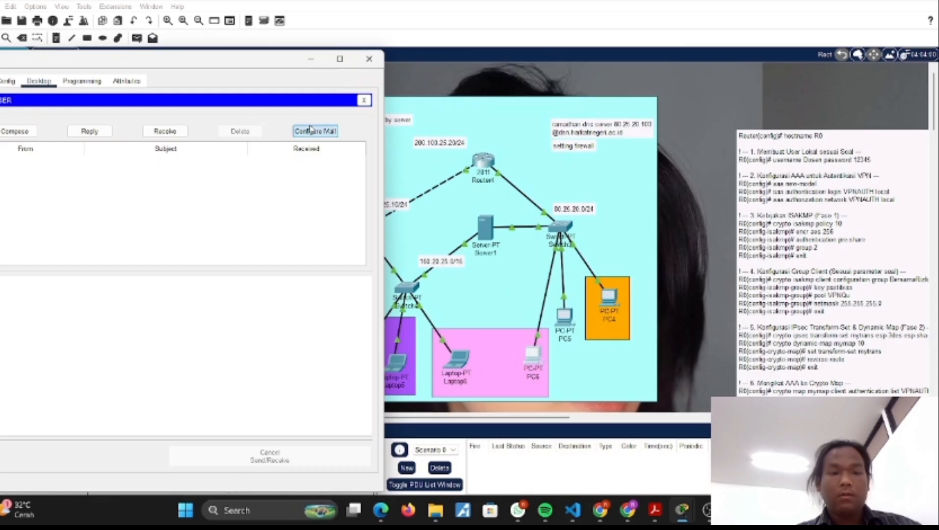
pyautogui.moveTo(72, 65); pyautogui.dragTo(107, 70)
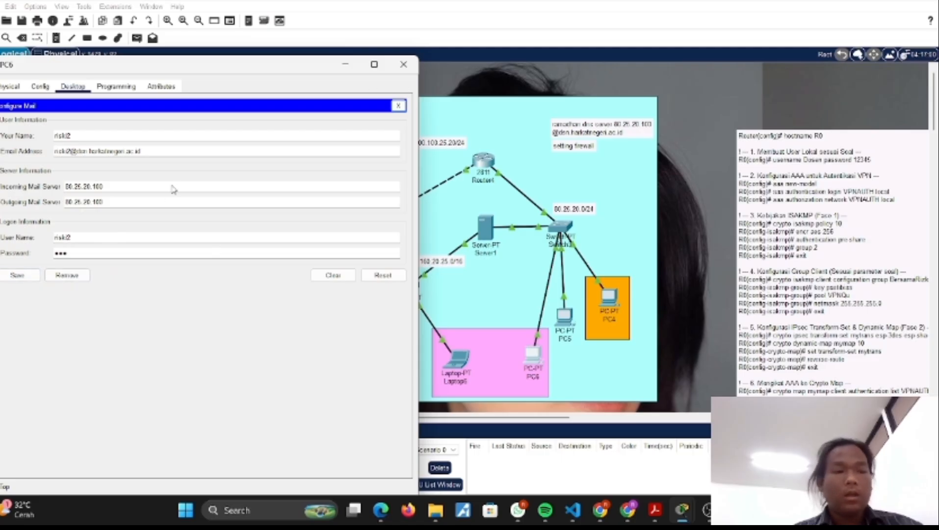
pyautogui.click(403, 64)
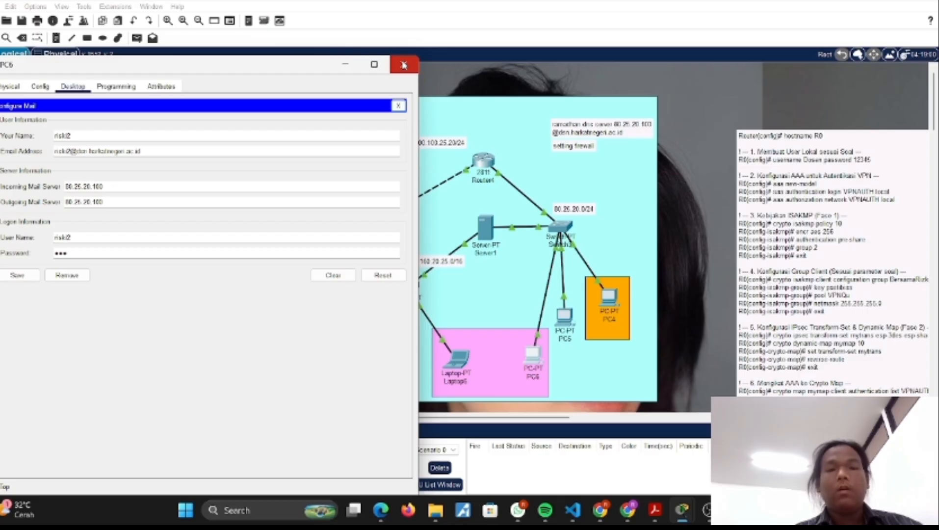
# Step: Open Laptop6's mail account configuration in the pink area and check its settings
pyautogui.click(458, 359)
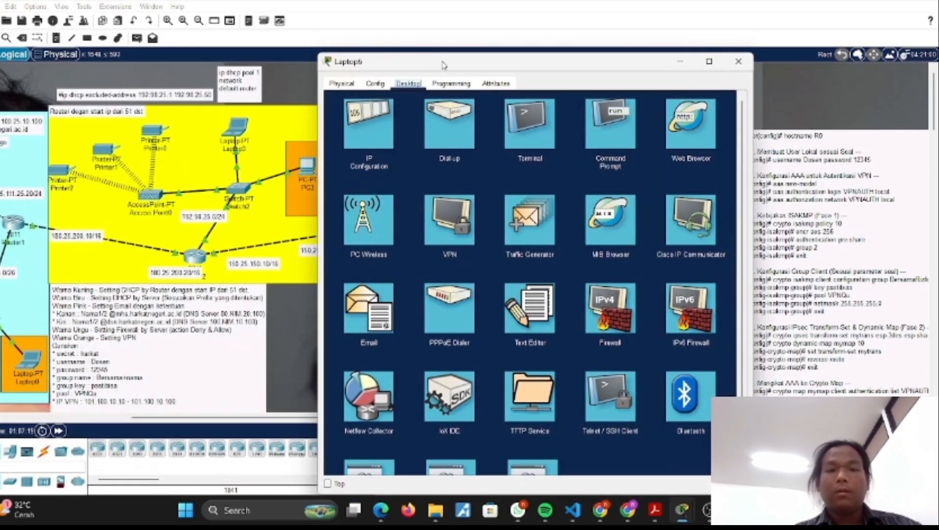
pyautogui.click(369, 307)
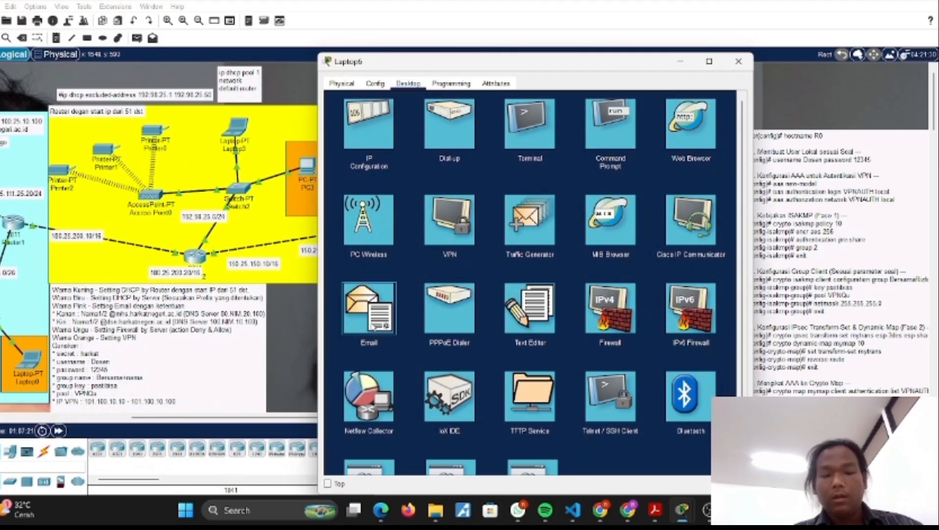
pyautogui.moveTo(455, 64); pyautogui.dragTo(161, 92)
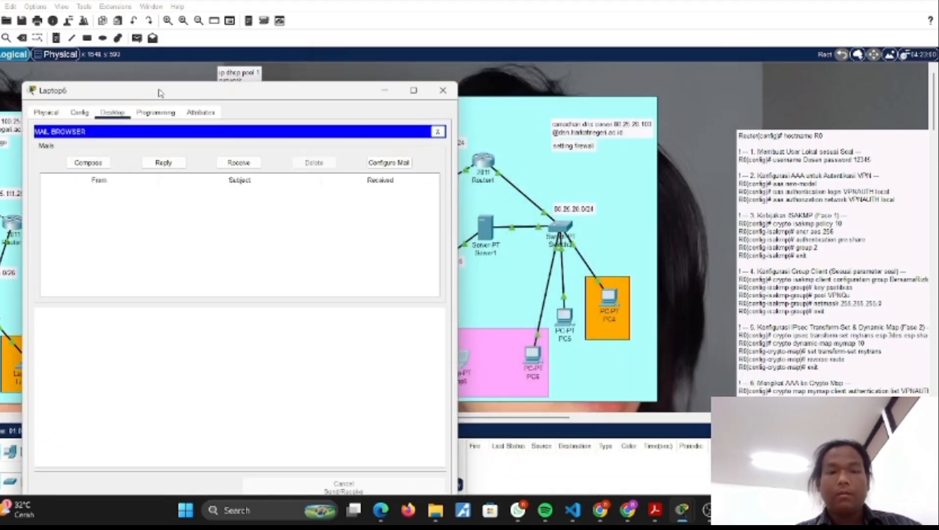
pyautogui.click(372, 161)
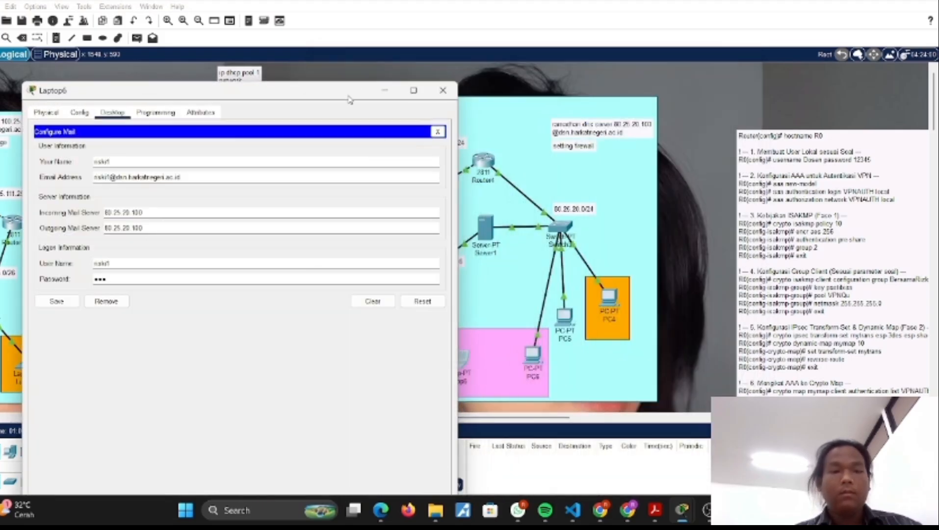
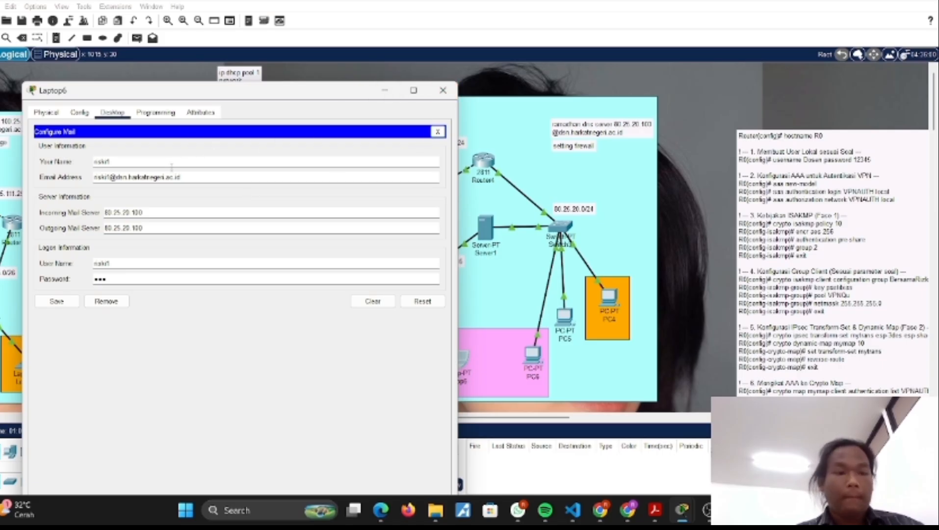
# Step: Copy Laptop6's e-mail address and send a mail to it from PC6 with the subject hi, then close PC6
pyautogui.moveTo(185, 180); pyautogui.dragTo(82, 183)
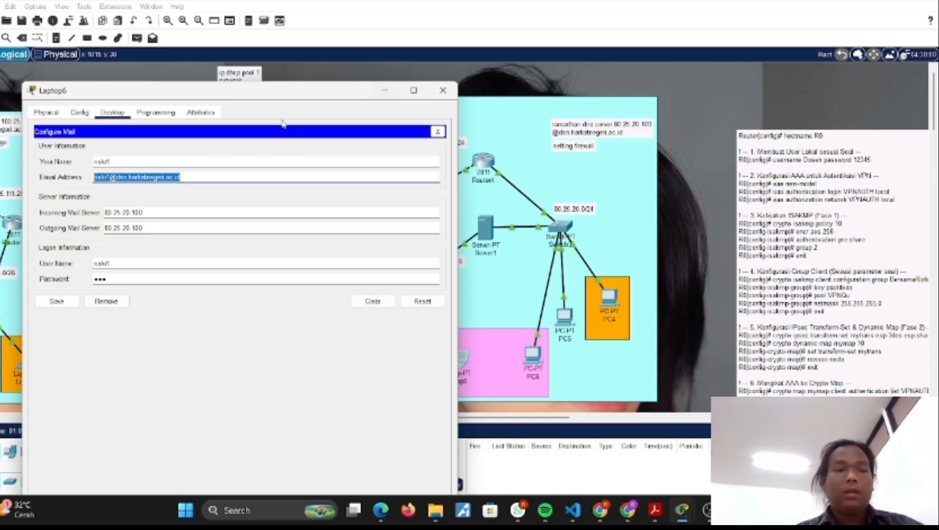
pyautogui.click(443, 90)
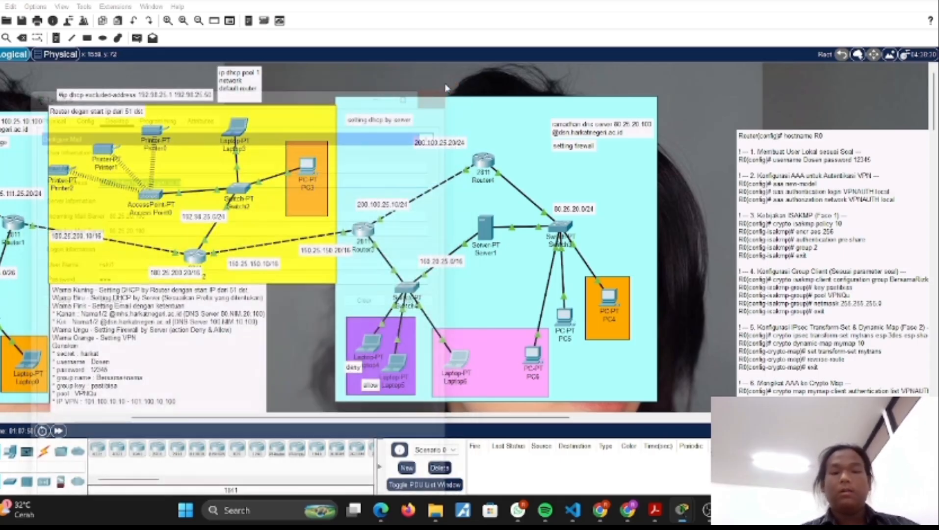
pyautogui.click(538, 356)
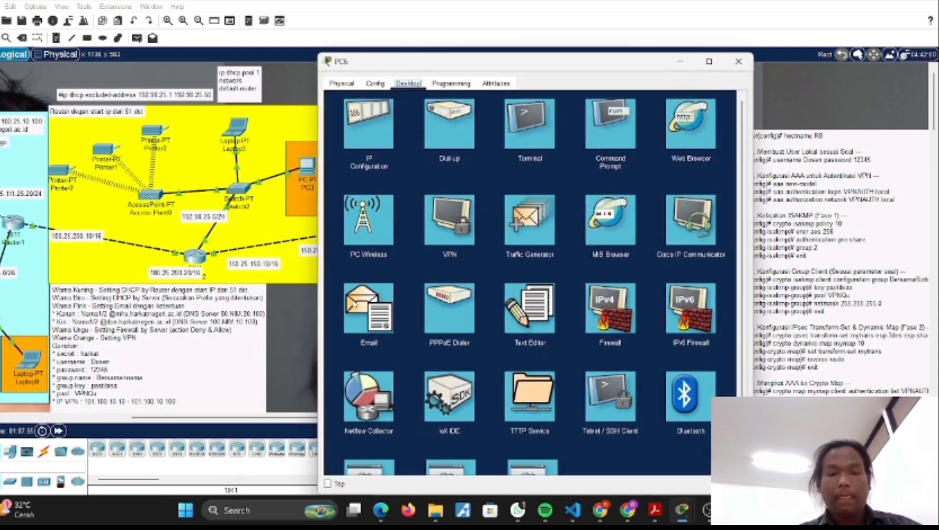
pyautogui.click(363, 293)
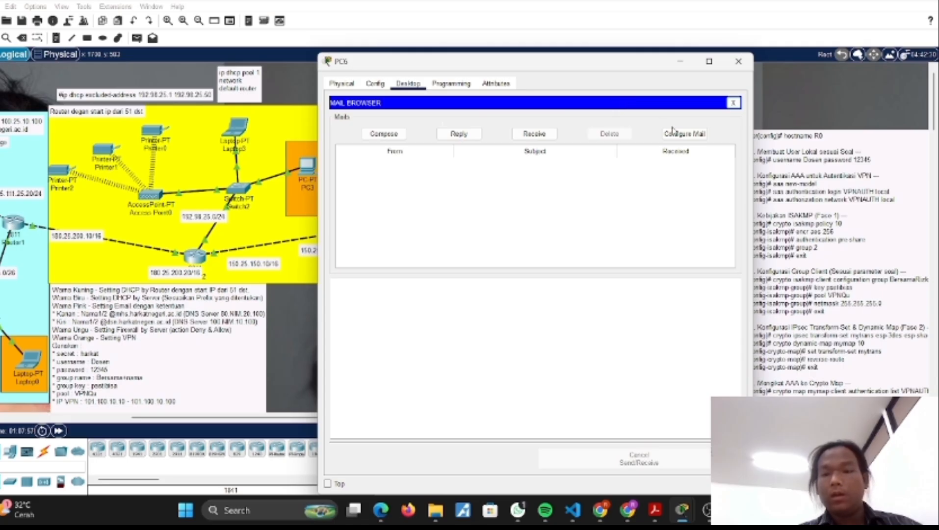
pyautogui.click(394, 137)
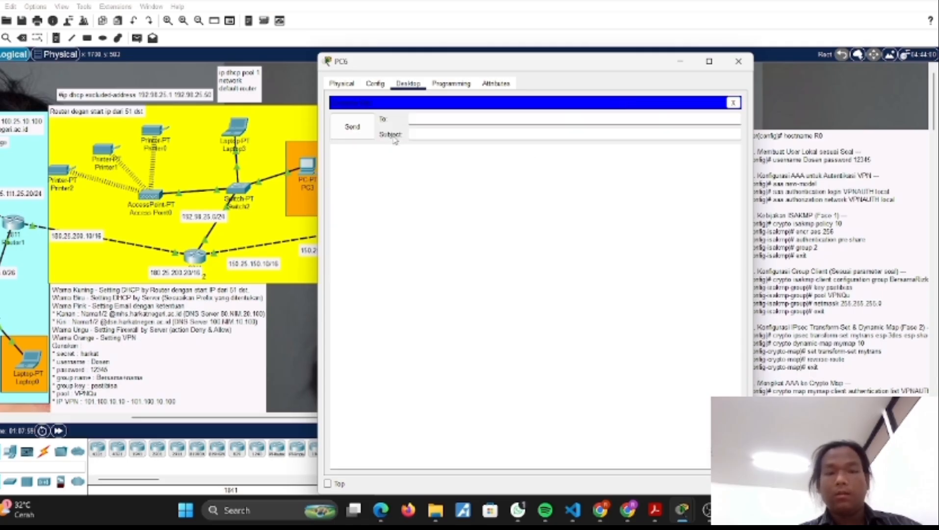
pyautogui.click(445, 120)
pyautogui.hotkey('ctrl', 'v')
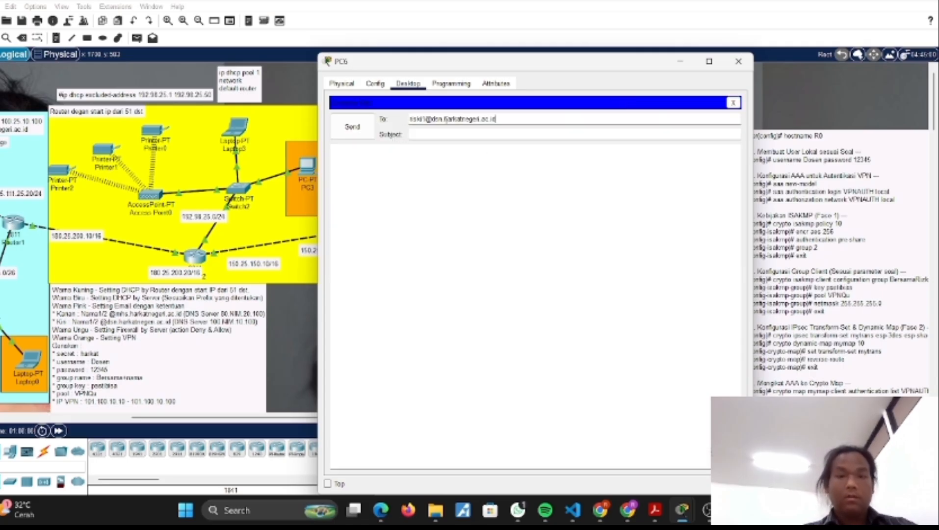
pyautogui.click(415, 134)
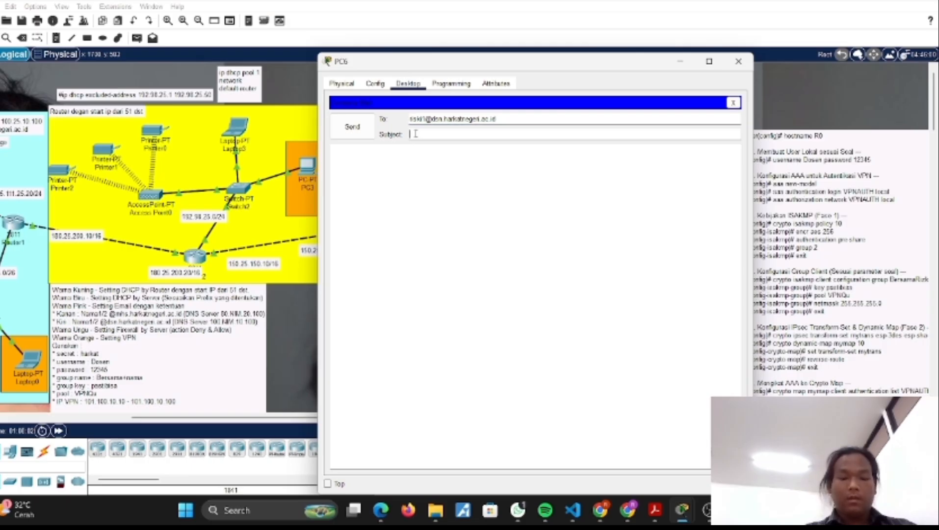
pyautogui.write('hi')
pyautogui.click(352, 126)
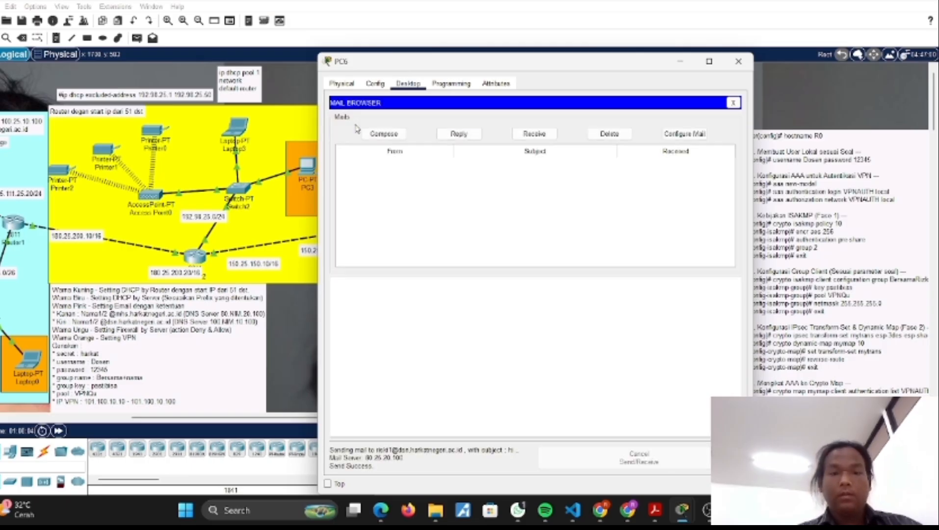
pyautogui.click(738, 62)
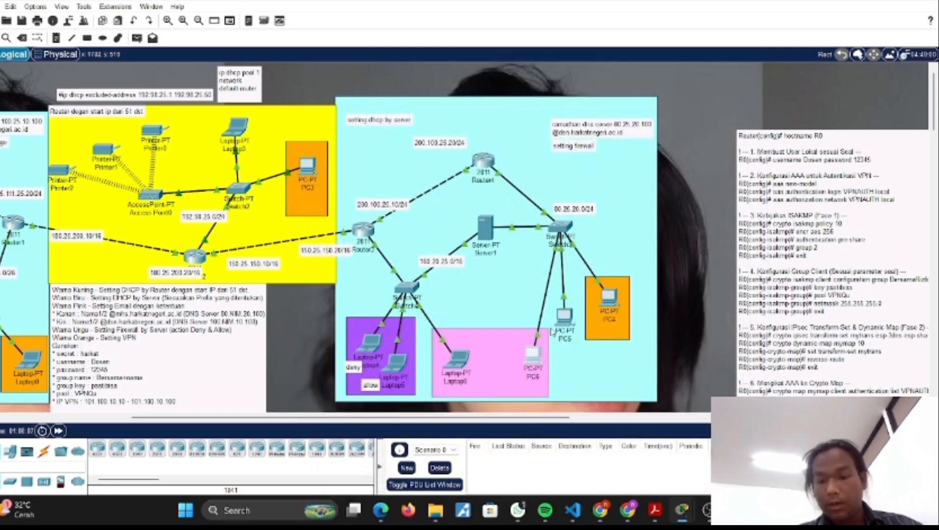
# Step: Send a mail with the subject hi from Laptop6 to PC6's e-mail address, and close the laptop's window
pyautogui.click(459, 360)
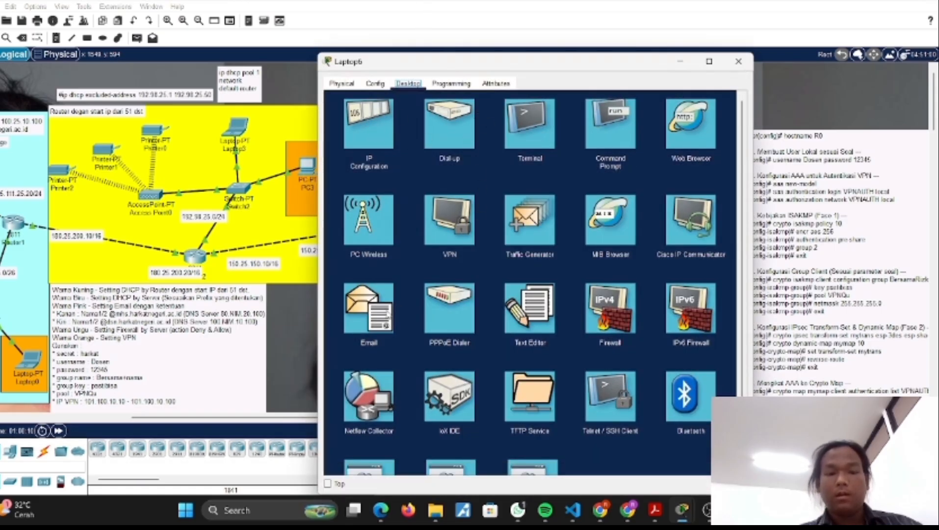
pyautogui.click(375, 328)
pyautogui.click(398, 133)
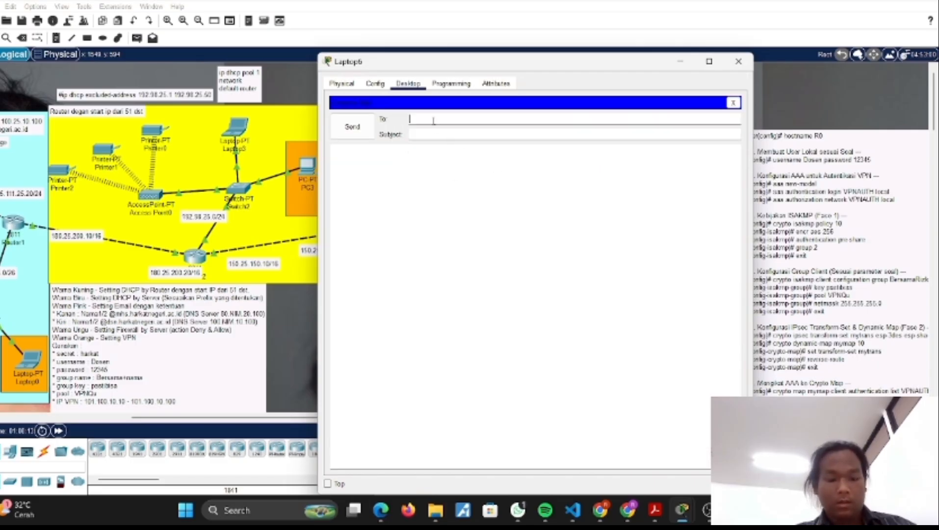
pyautogui.hotkey('ctrl', 'v')
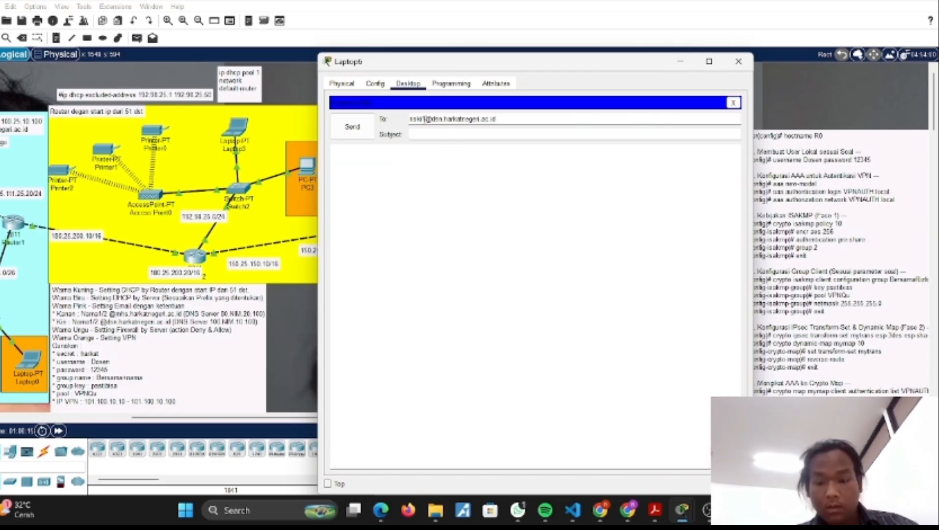
pyautogui.press('BackSpace')
pyautogui.write('2')
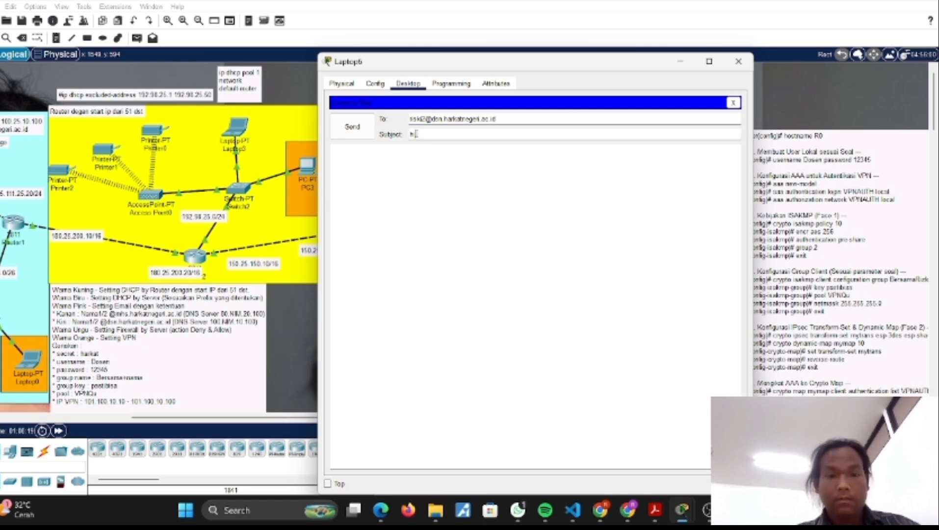
pyautogui.write('hi')
pyautogui.click(356, 133)
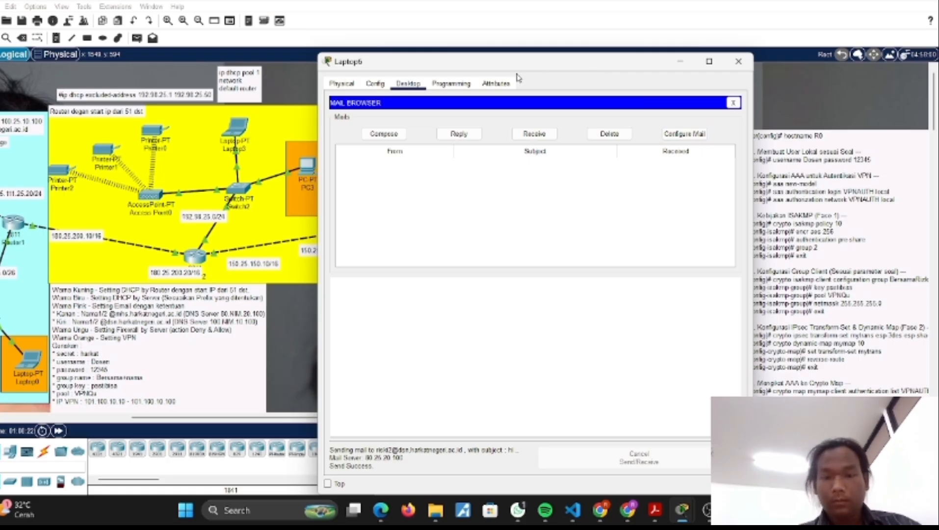
pyautogui.moveTo(497, 62); pyautogui.dragTo(287, 59)
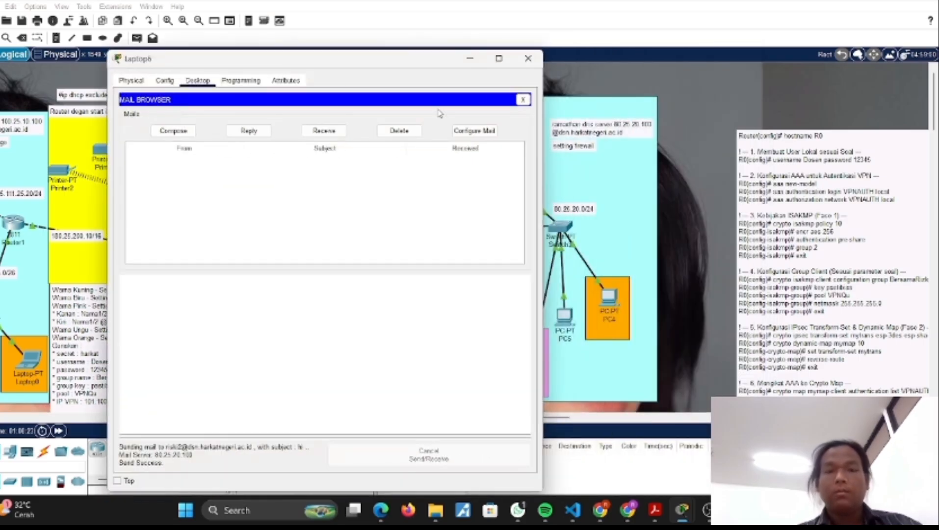
pyautogui.click(524, 61)
# Step: Look over the network topology from Server1's area across the yellow area to Server0's area
pyautogui.scroll(-2, 484, 319)
pyautogui.scroll(2, 485, 319)
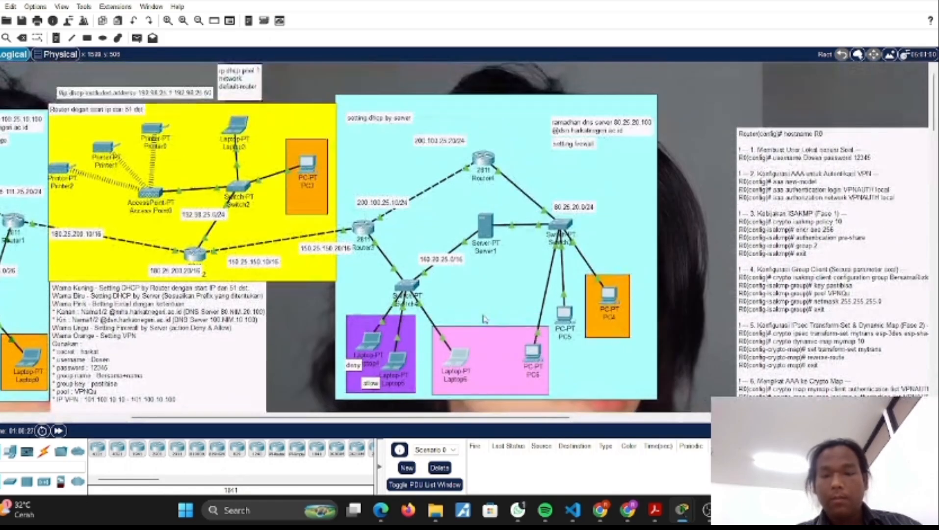
pyautogui.hscroll(-3, 484, 318)
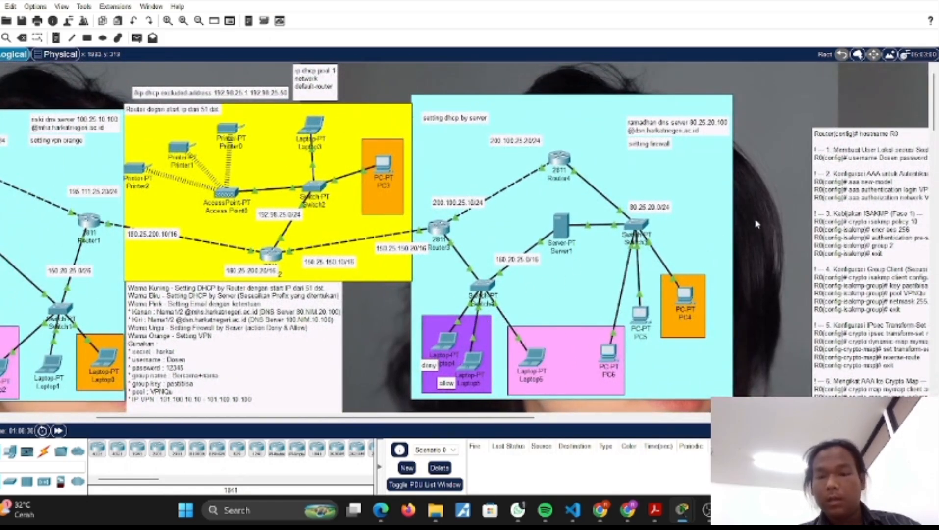
pyautogui.hscroll(-2, 533, 297)
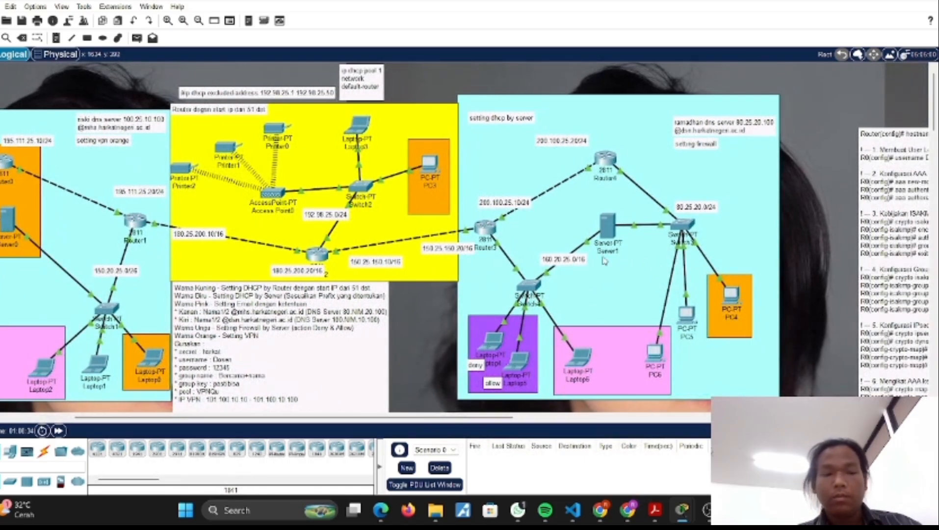
pyautogui.hscroll(-7, 605, 261)
pyautogui.hscroll(20, 456, 270)
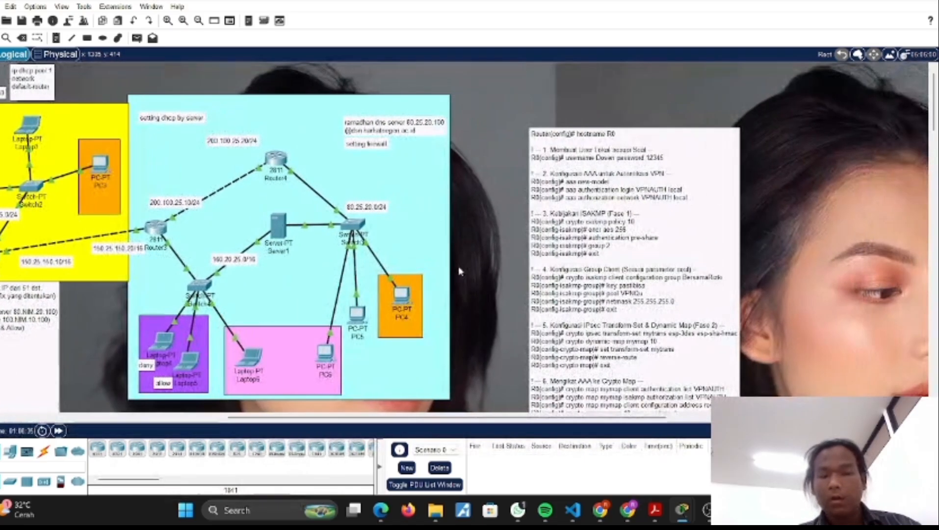
pyautogui.hscroll(-10, 459, 271)
pyautogui.hscroll(-6, 460, 271)
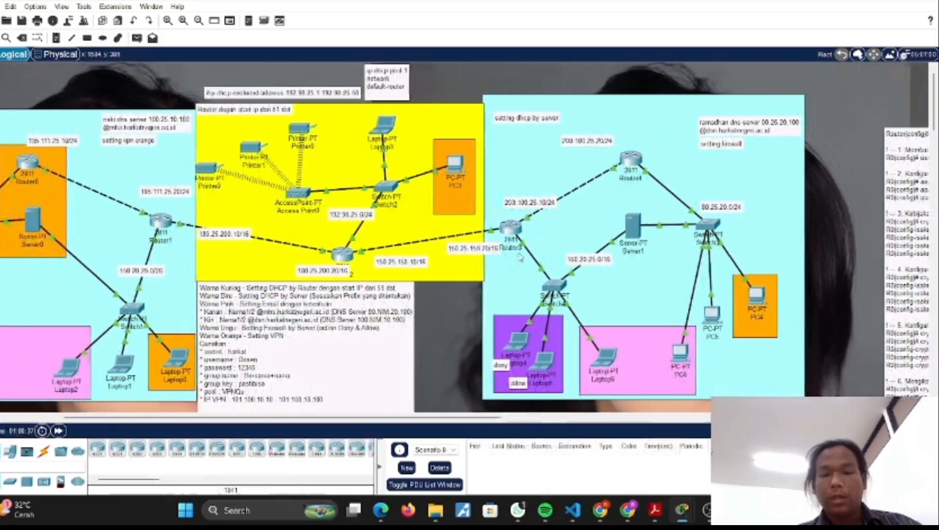
pyautogui.hscroll(-1, 521, 257)
pyautogui.hscroll(3, 520, 257)
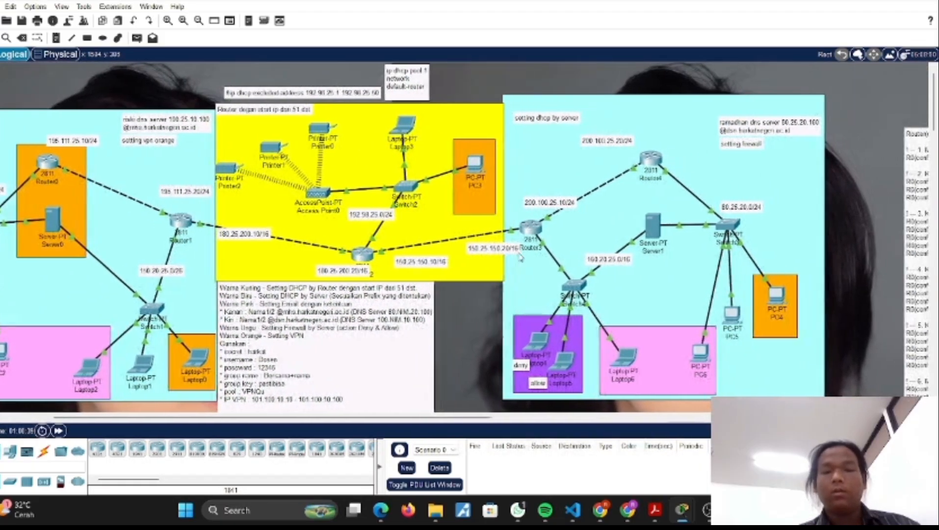
pyautogui.hscroll(-4, 520, 257)
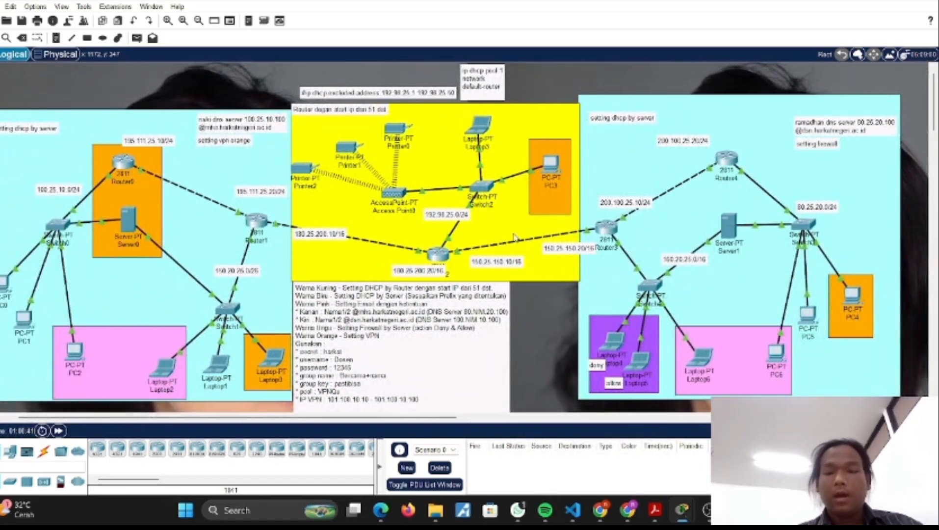
pyautogui.hscroll(3, 519, 256)
pyautogui.hscroll(-5, 448, 234)
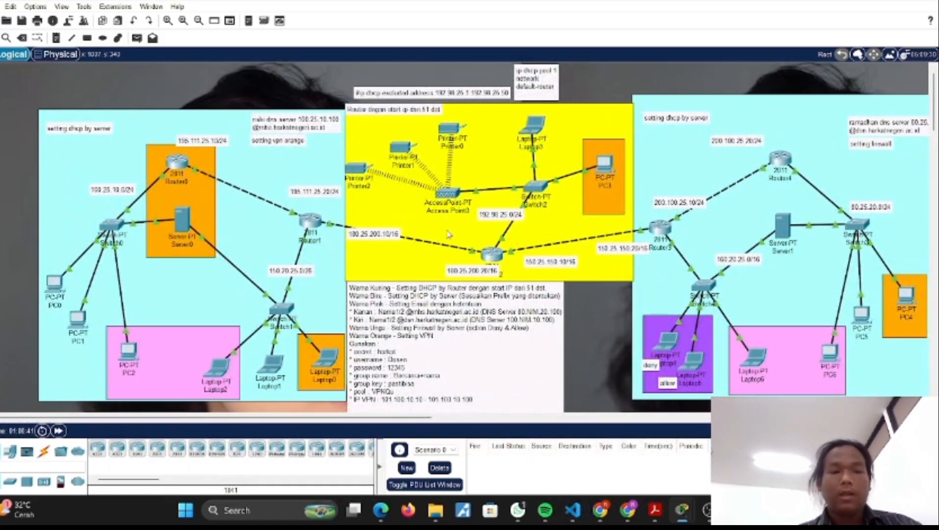
# Step: Check the dsn CNAME and dsn.harkatnegeri.ac.id A records in Server0's DNS service, and close the server window
pyautogui.click(188, 222)
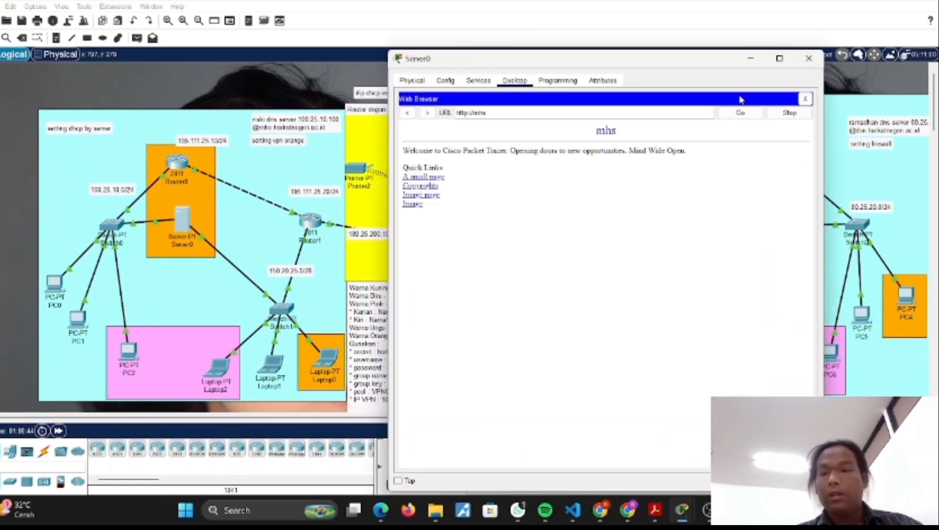
pyautogui.click(805, 100)
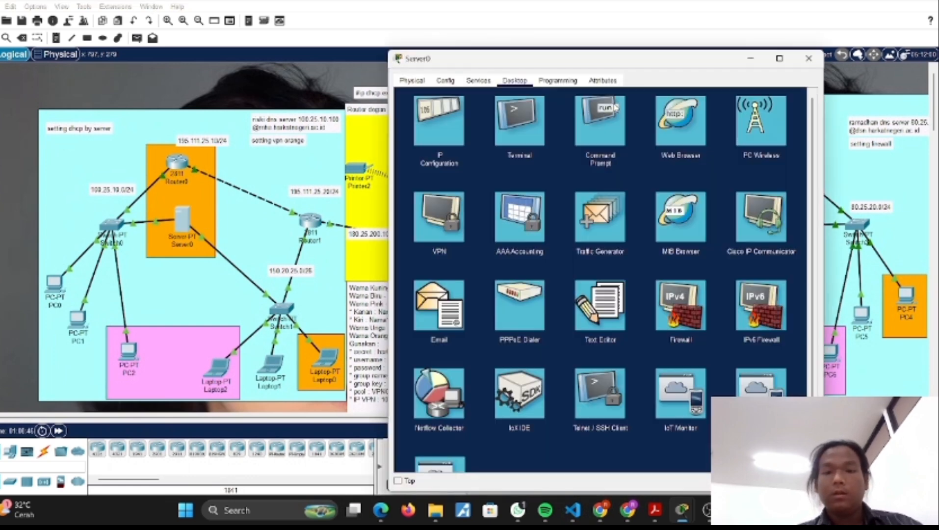
pyautogui.click(482, 82)
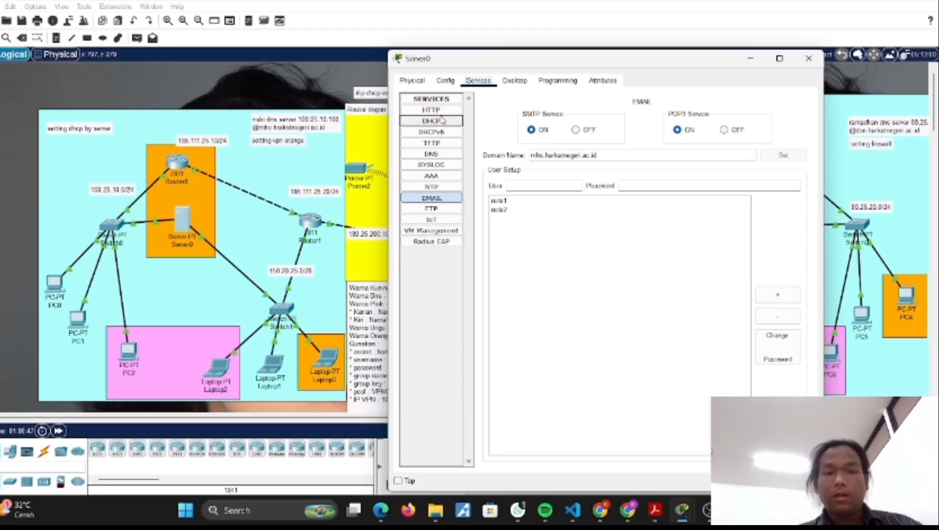
pyautogui.click(438, 155)
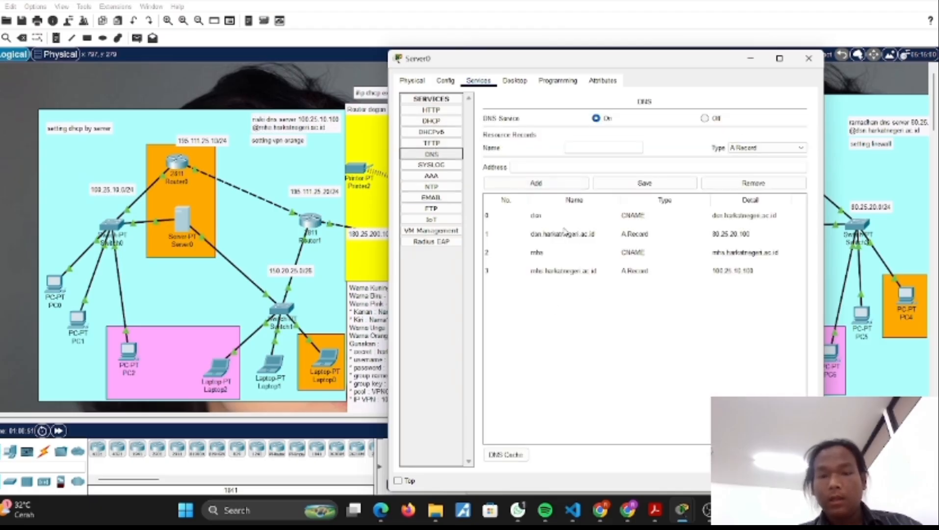
pyautogui.click(546, 218)
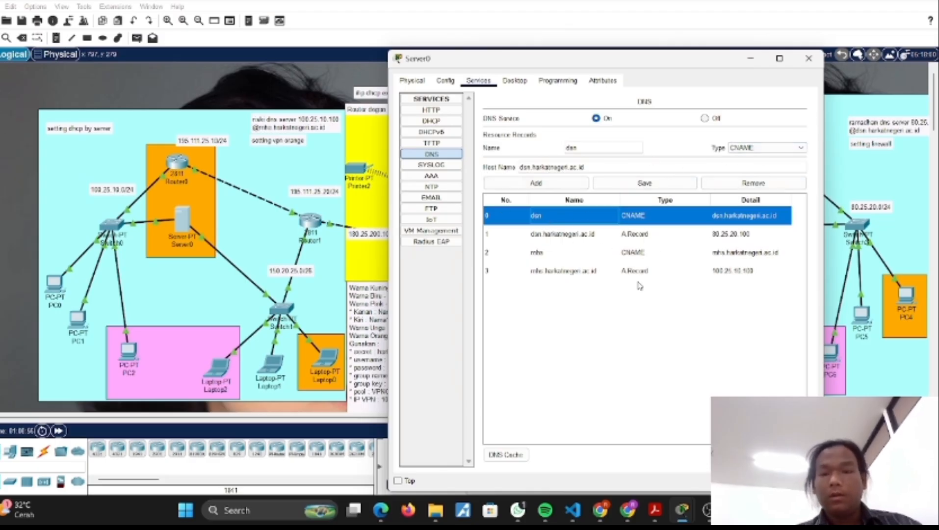
pyautogui.click(568, 237)
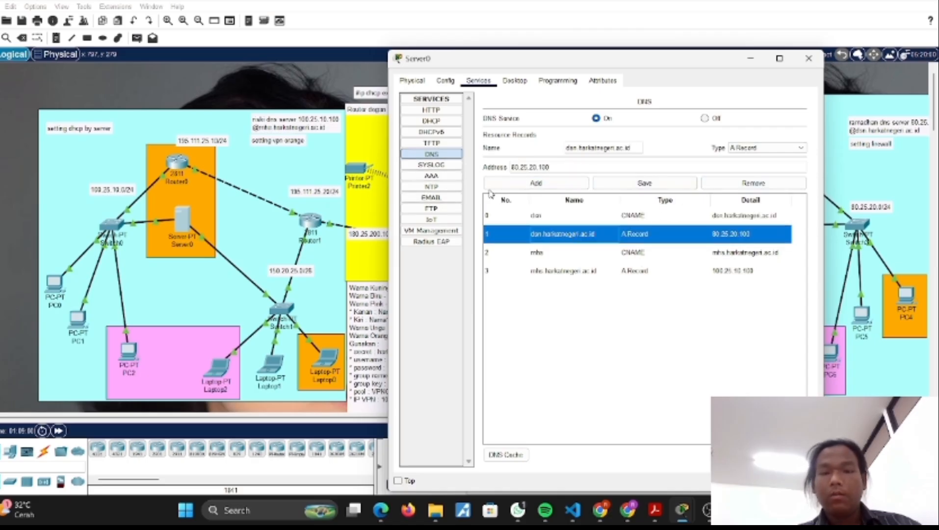
pyautogui.click(808, 58)
# Step: Check the mhs CNAME and mhs.harkatnegeri.ac.id A records in Server1's DNS service
pyautogui.click(784, 228)
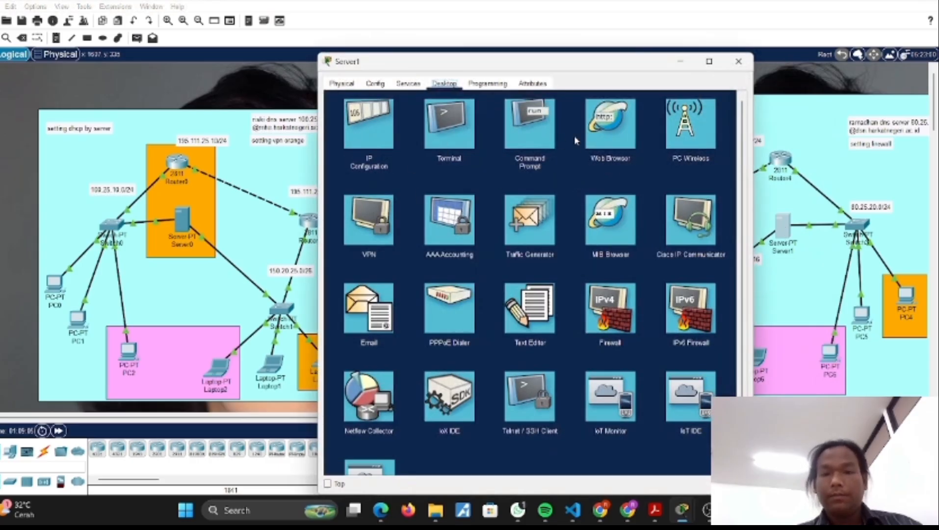
pyautogui.click(408, 84)
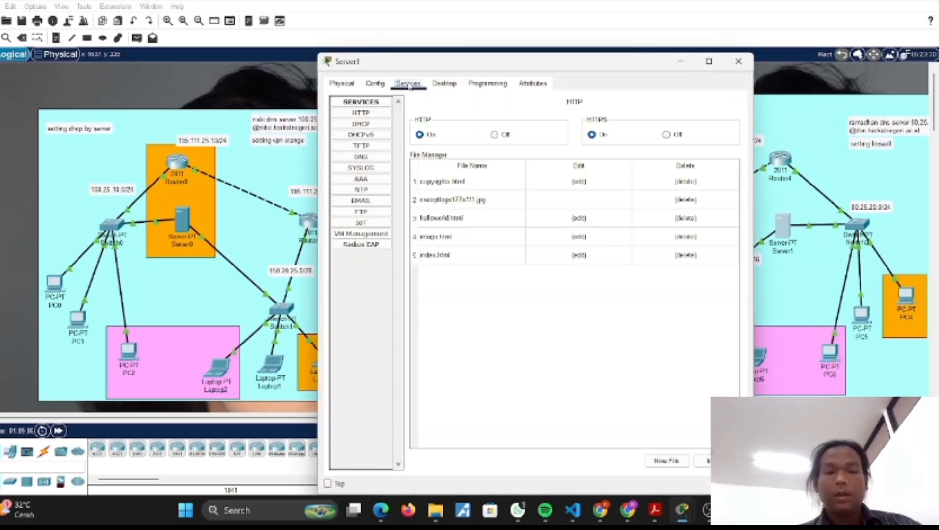
pyautogui.click(361, 157)
pyautogui.click(476, 256)
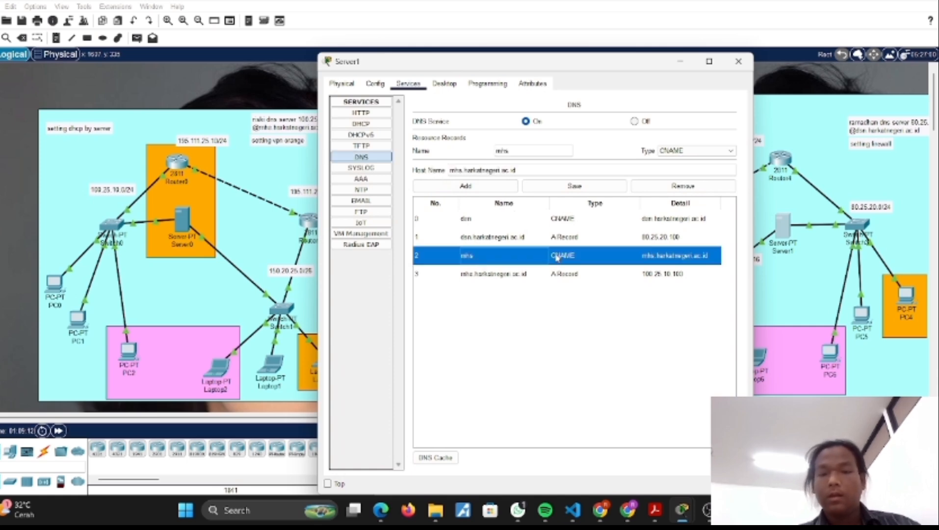
pyautogui.click(514, 275)
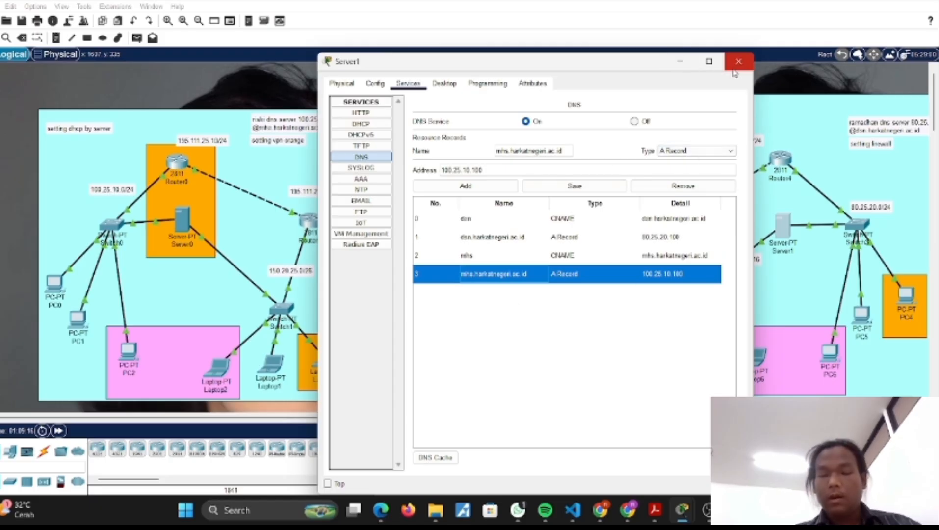
# Step: Load the mhs address in Server1's web browser to test cross-domain DNS, and close the server window
pyautogui.click(456, 84)
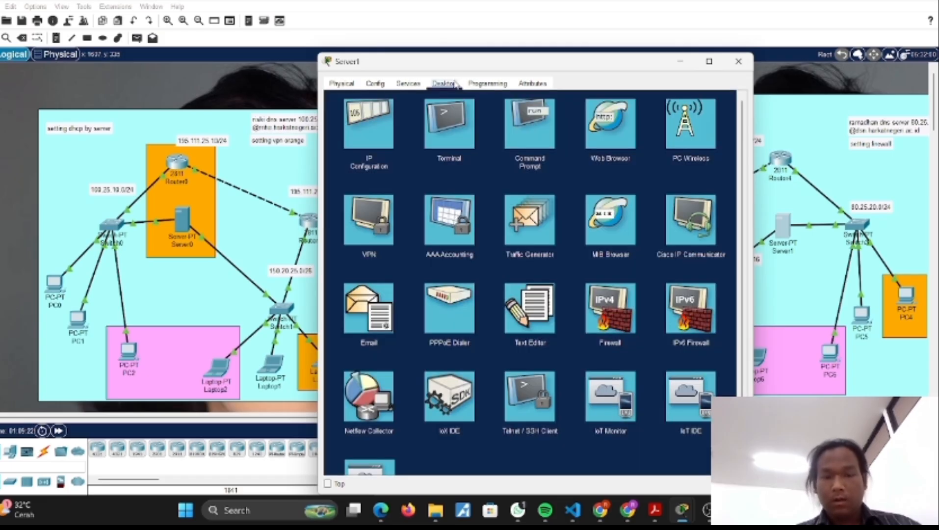
pyautogui.click(635, 130)
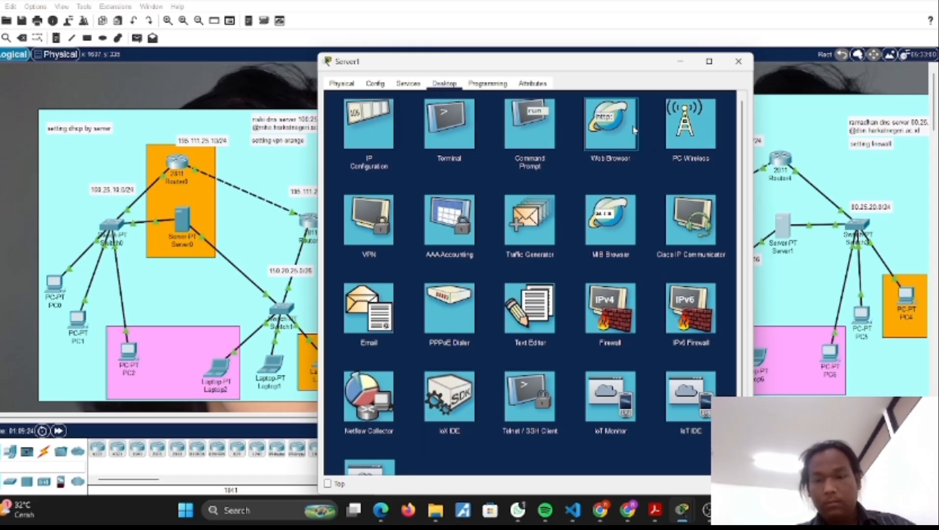
pyautogui.click(617, 131)
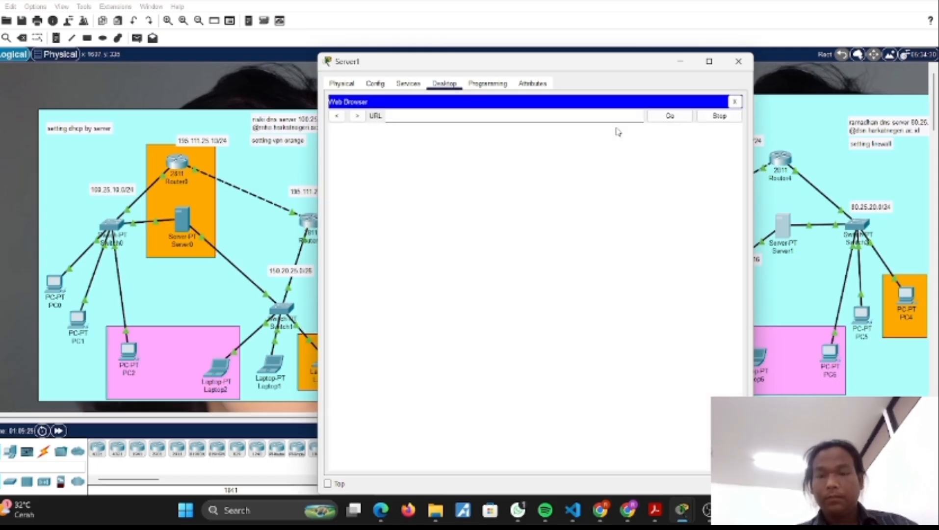
pyautogui.click(446, 119)
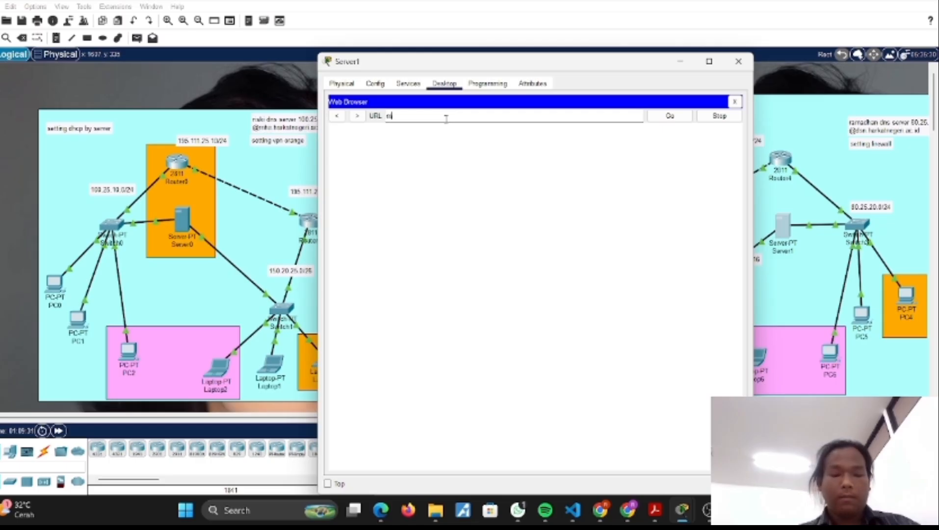
pyautogui.press('Return')
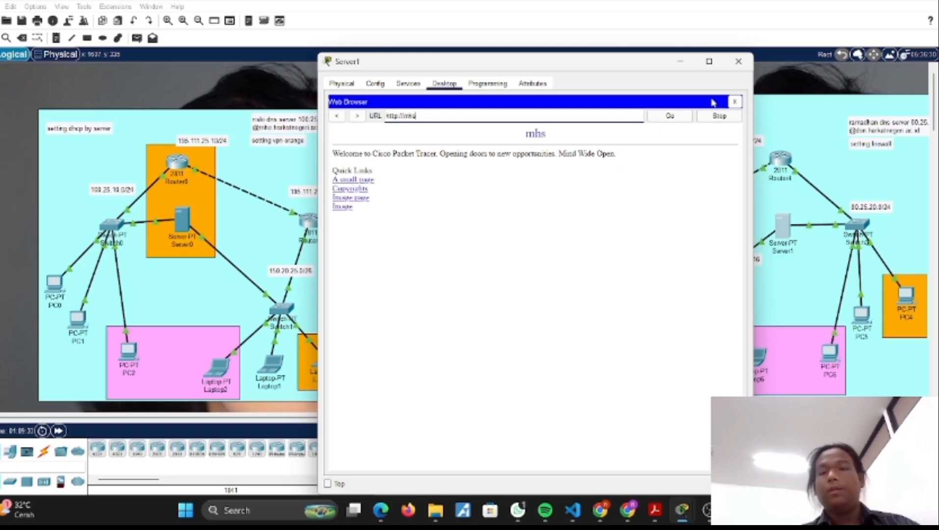
pyautogui.click(734, 73)
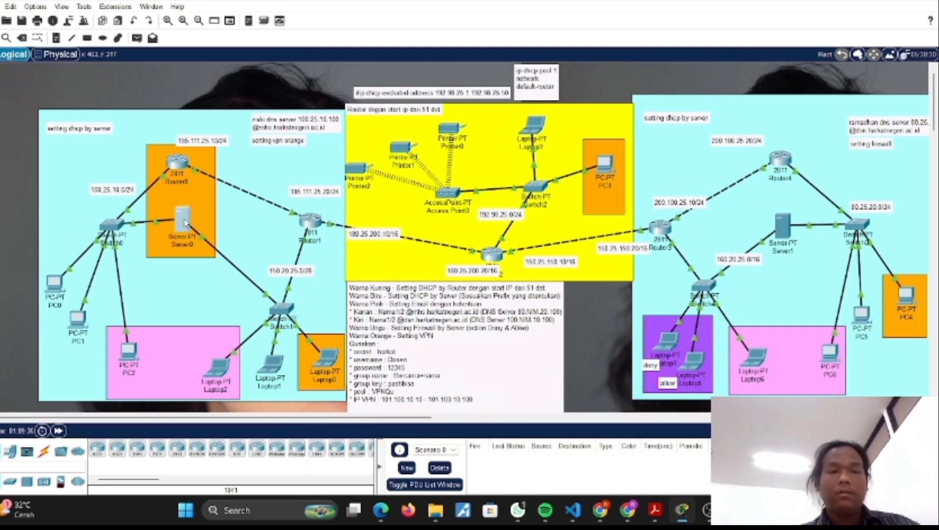
# Step: Load the dsn address in Server0's web browser to test cross-domain DNS, and close the server window
pyautogui.click(185, 222)
pyautogui.click(445, 84)
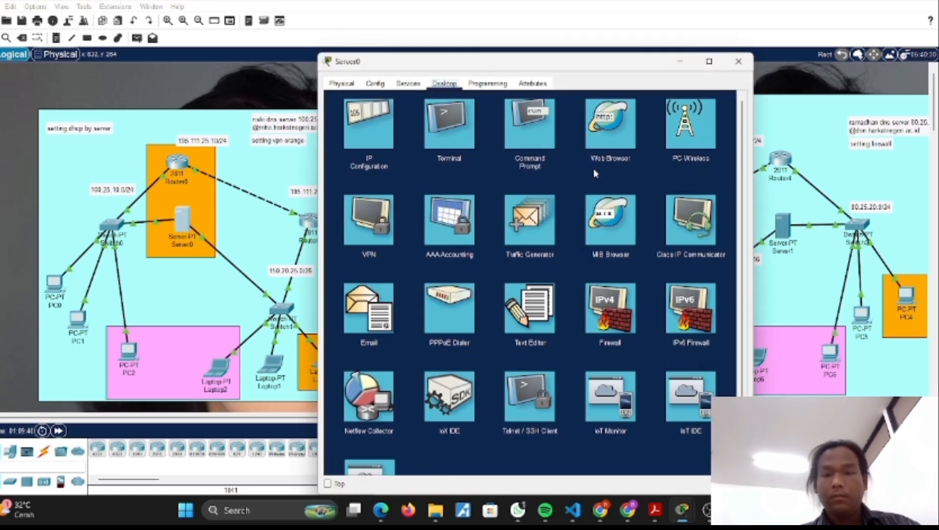
pyautogui.click(607, 148)
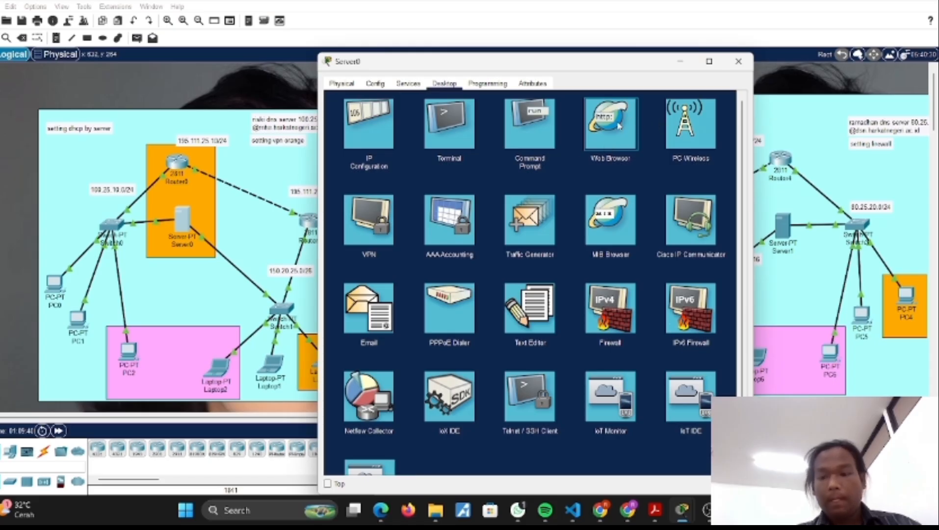
pyautogui.click(617, 128)
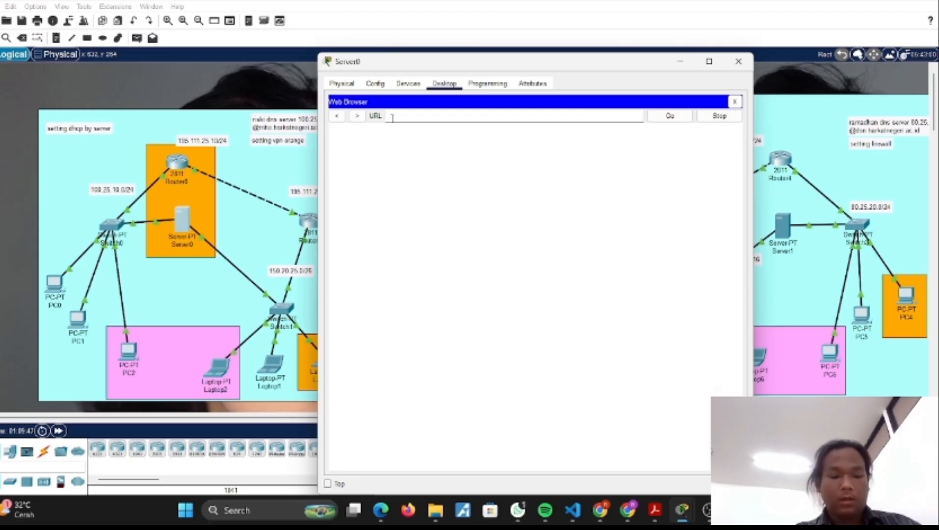
pyautogui.write('dsn')
pyautogui.press('Return')
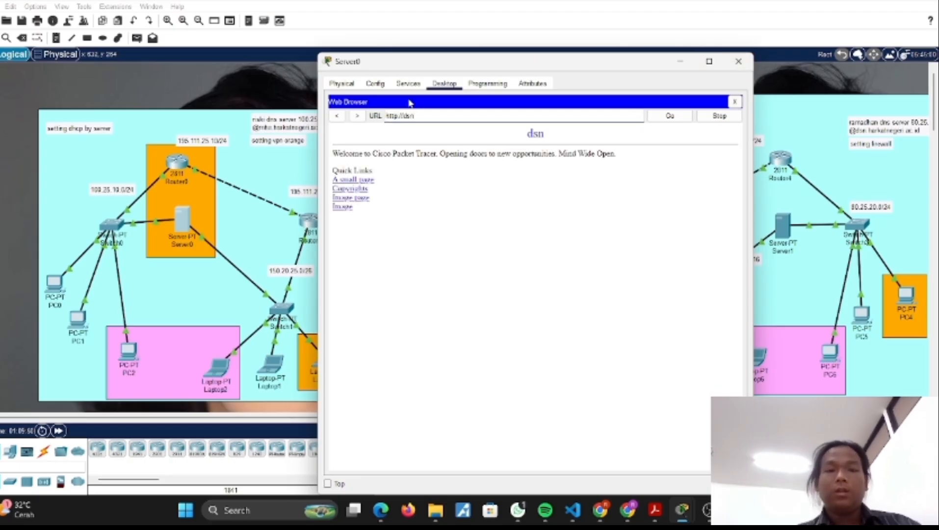
pyautogui.click(407, 84)
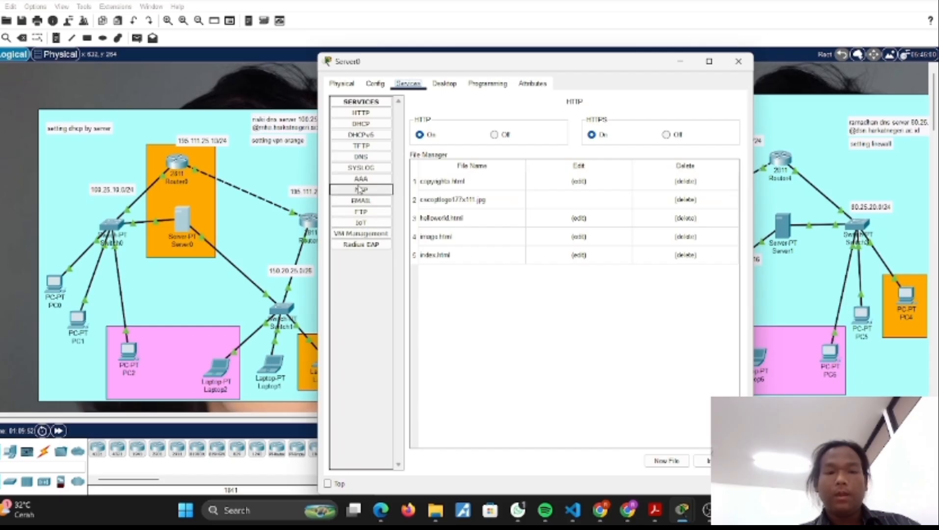
pyautogui.click(738, 61)
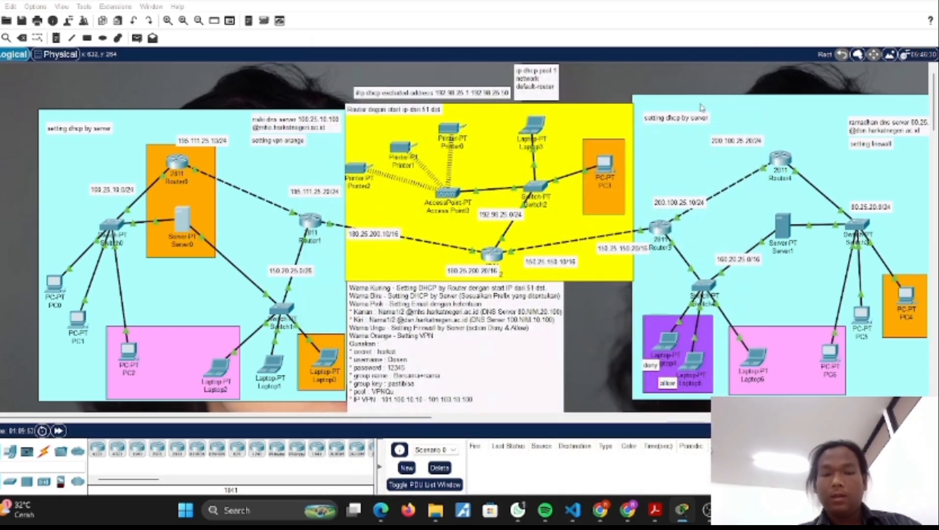
# Step: Select Laptop2's e-mail address in its mail configuration for copying, and close the laptop's window
pyautogui.click(218, 366)
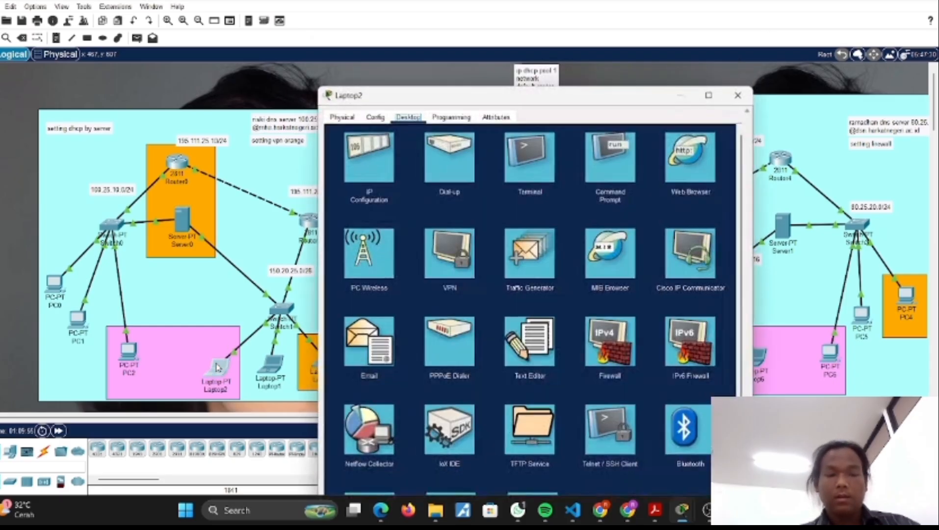
pyautogui.click(361, 335)
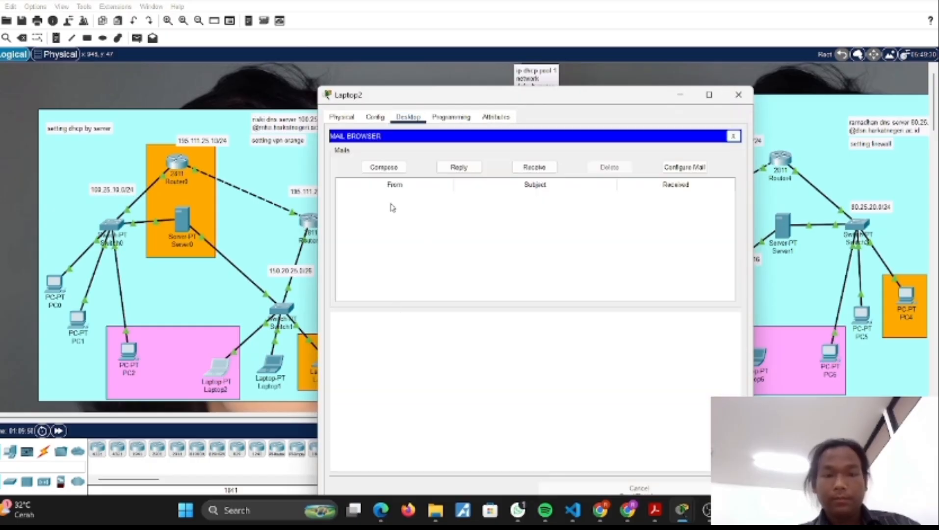
pyautogui.click(678, 167)
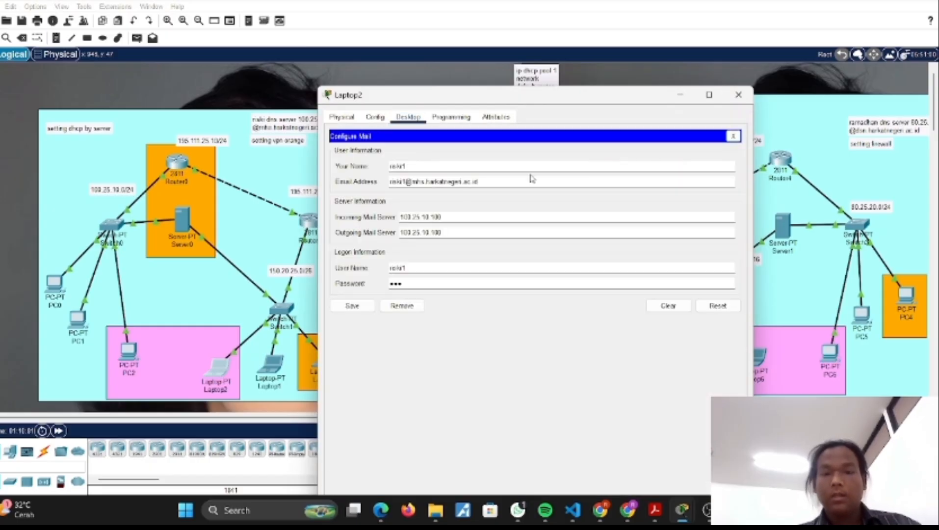
pyautogui.tripleClick(385, 182)
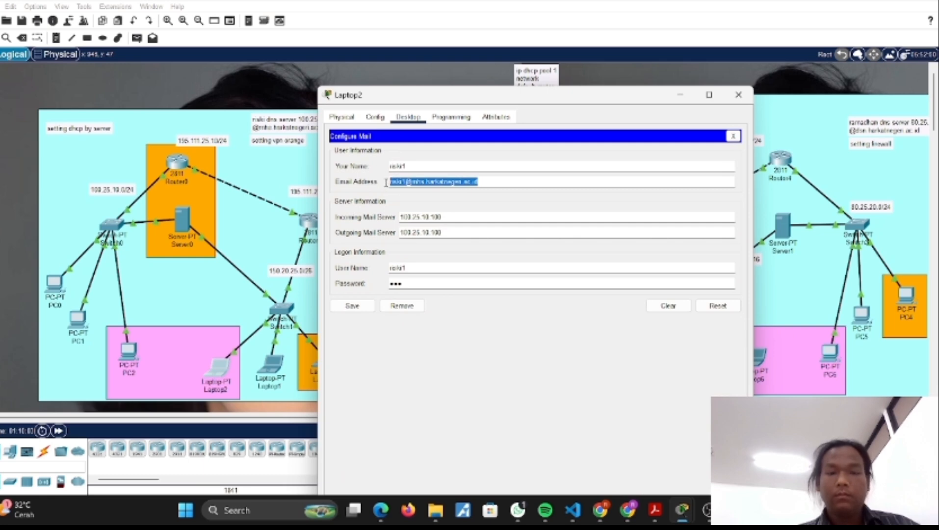
pyautogui.click(738, 95)
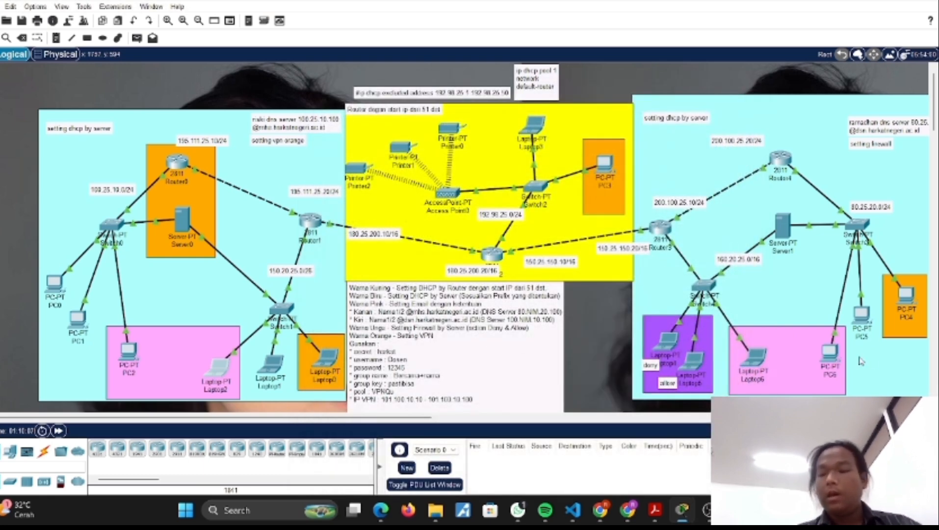
# Step: Check PC6's mail account configuration and its global gateway and DNS settings, and return to its mailbox
pyautogui.click(831, 355)
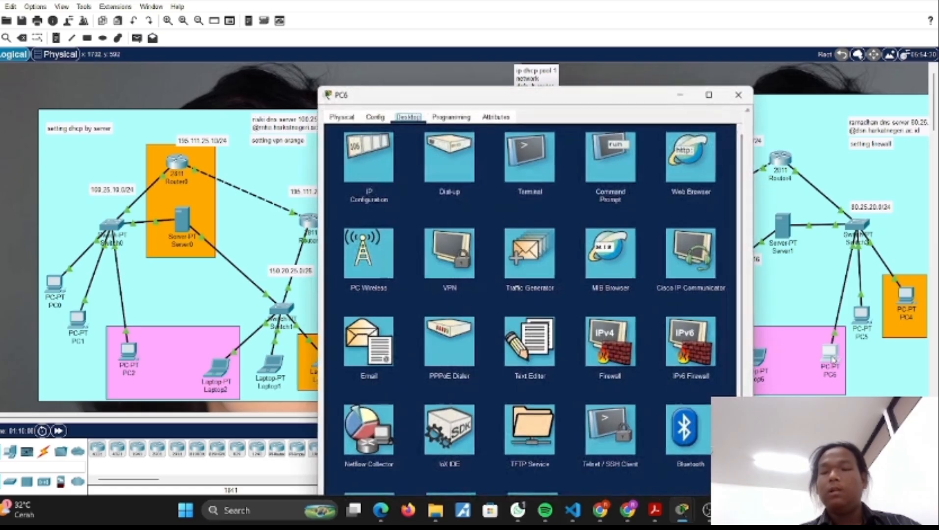
pyautogui.click(348, 358)
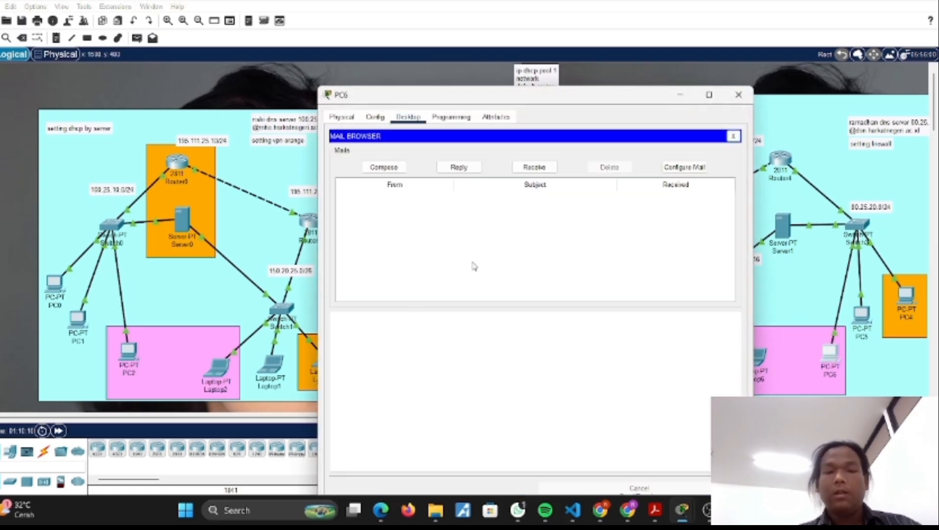
pyautogui.click(674, 166)
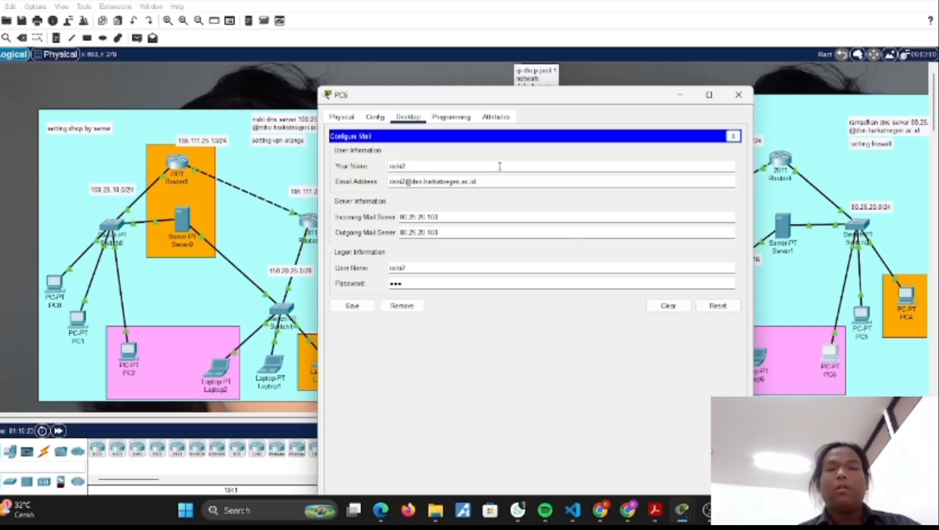
pyautogui.click(374, 118)
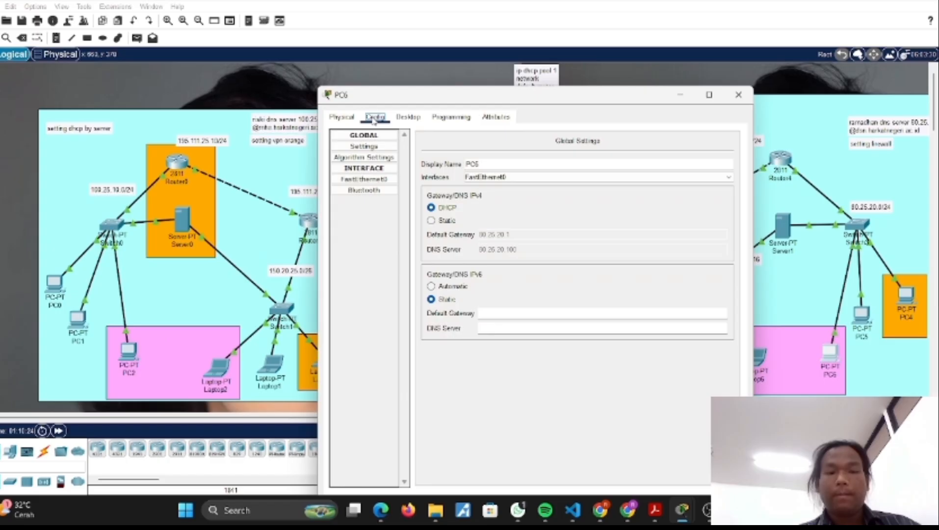
pyautogui.click(409, 116)
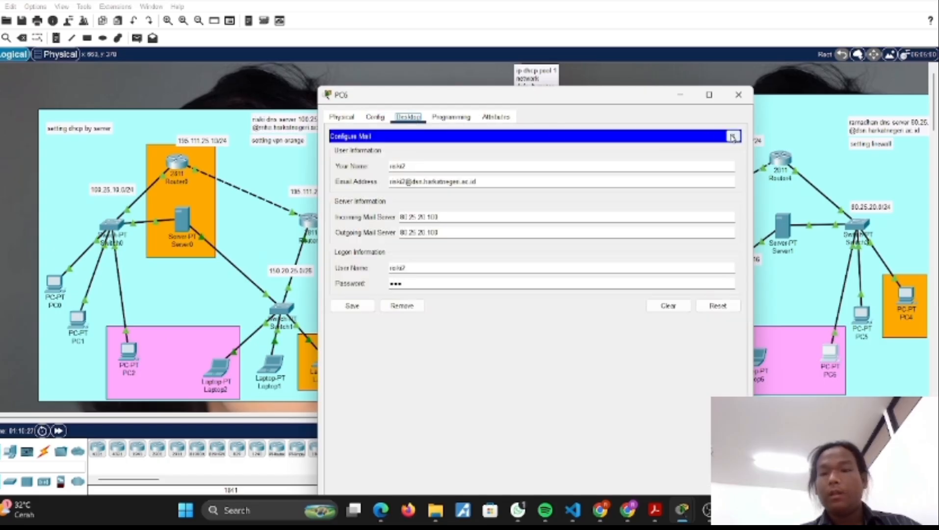
pyautogui.click(733, 136)
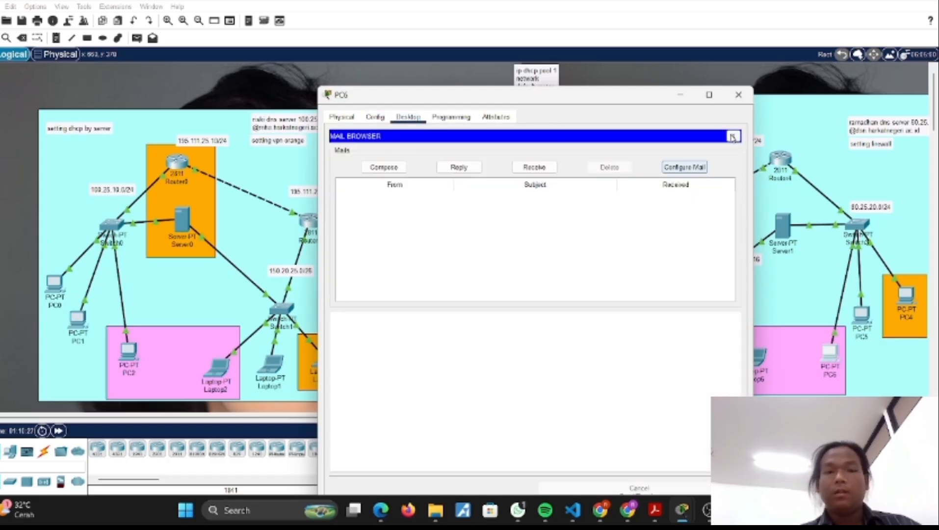
# Step: Send a mail with the subject hi from PC6 to Laptop2's e-mail address, and close the PC's window
pyautogui.click(385, 169)
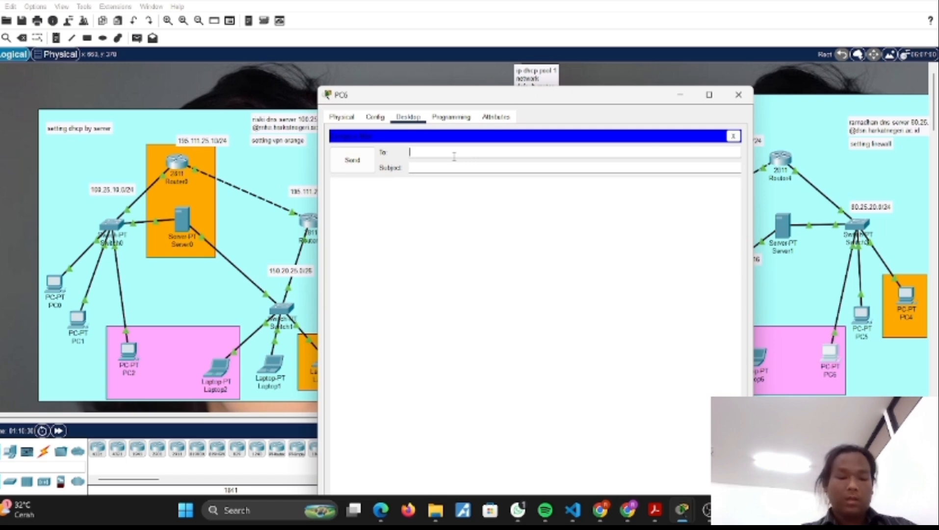
pyautogui.hotkey('ctrl', 'v')
pyautogui.click(424, 168)
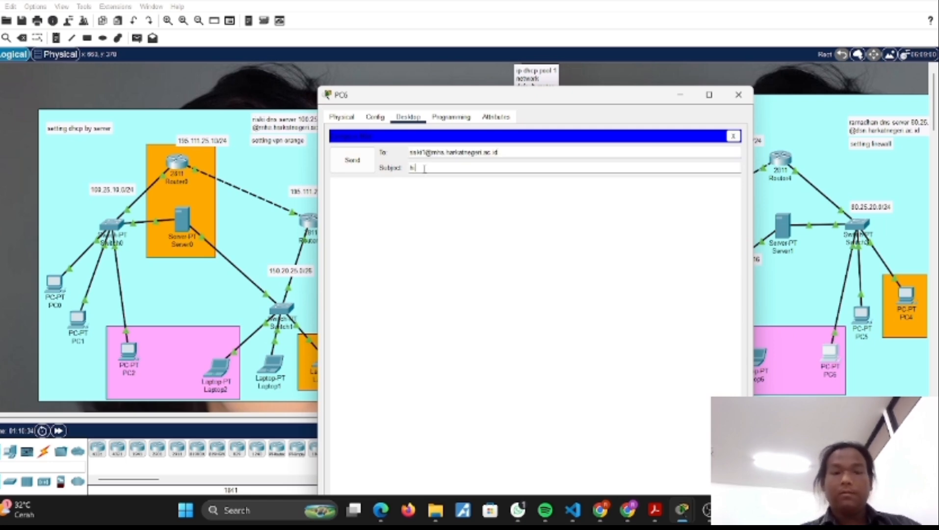
pyautogui.write('hi')
pyautogui.click(363, 161)
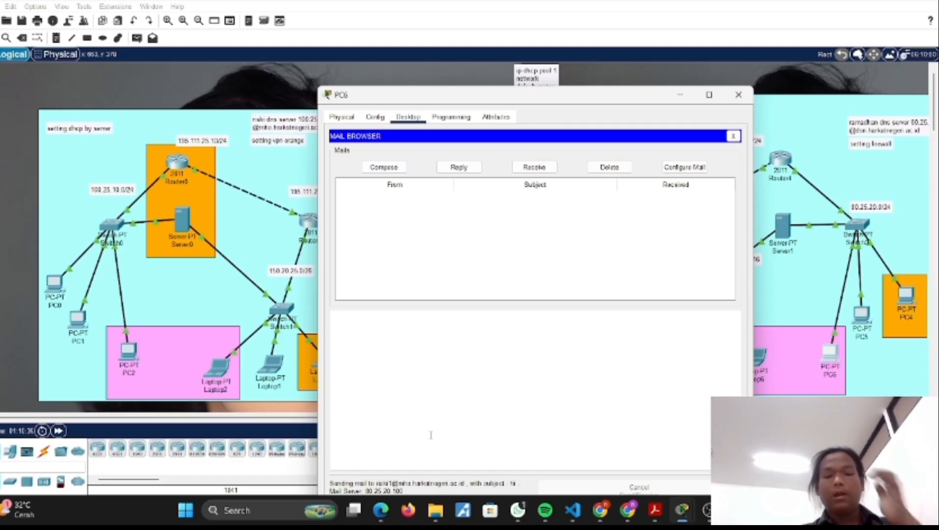
pyautogui.moveTo(468, 96); pyautogui.dragTo(457, 46)
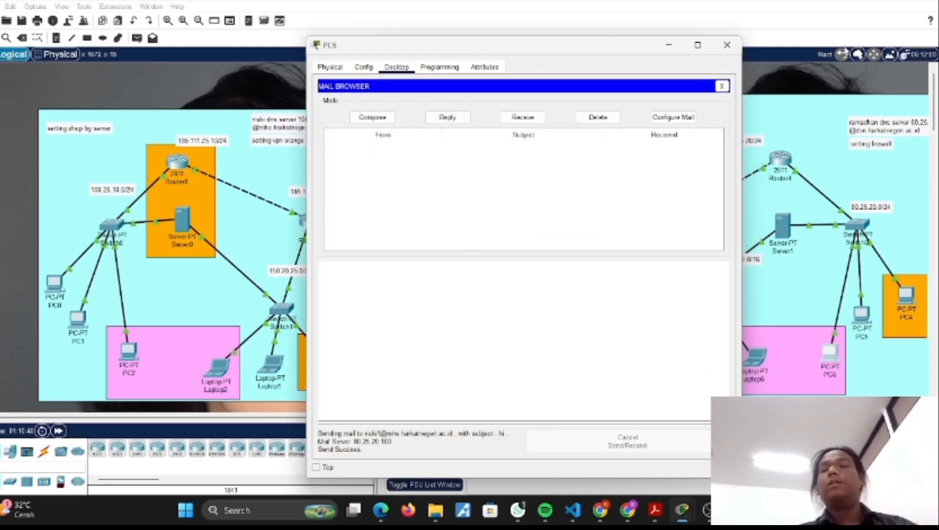
pyautogui.click(727, 47)
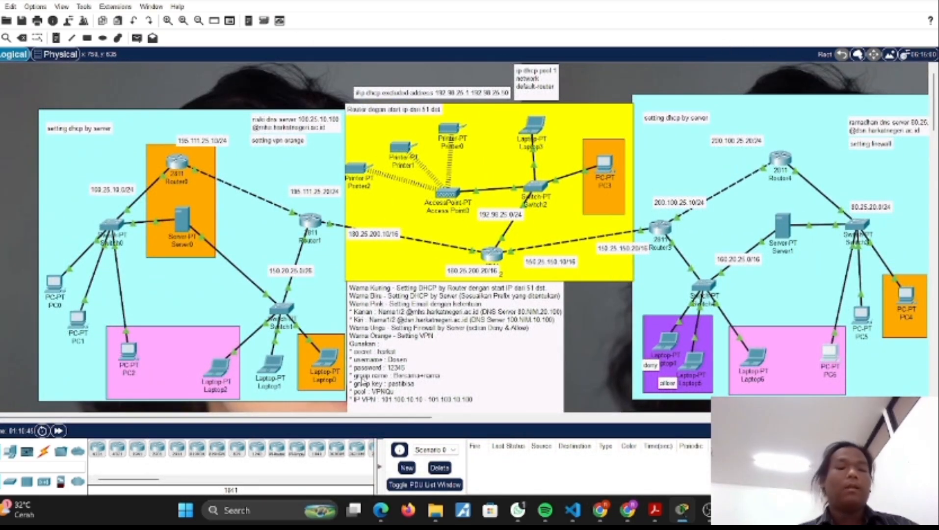
# Step: Examine the assignment note's VPN parameters, Router0 in the orange area, and the VPN command note beyond the topology
pyautogui.scroll(-3, 466, 309)
pyautogui.scroll(3, 466, 309)
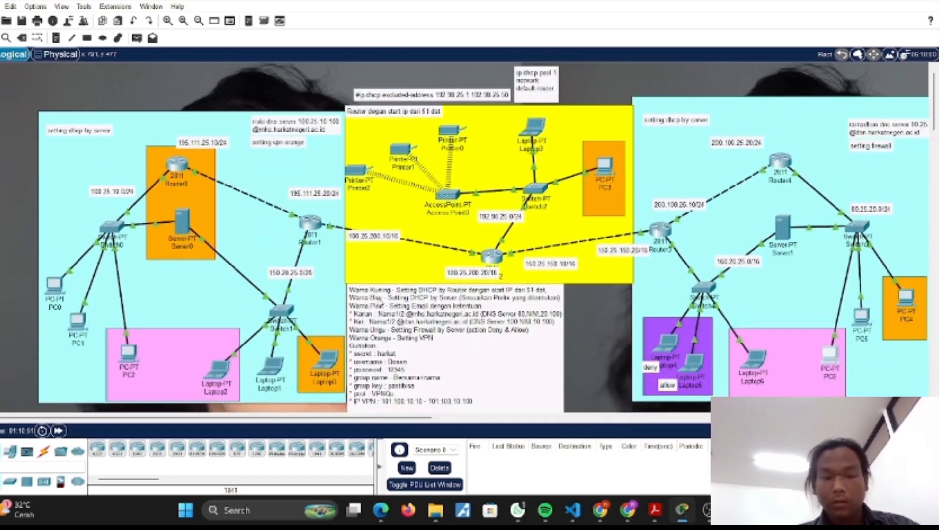
pyautogui.hscroll(3, 462, 354)
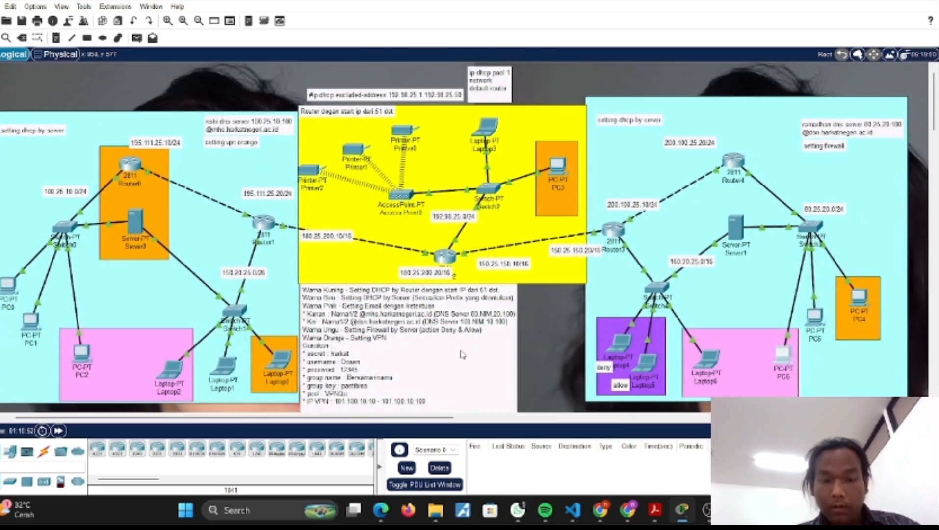
pyautogui.scroll(-1, 318, 298)
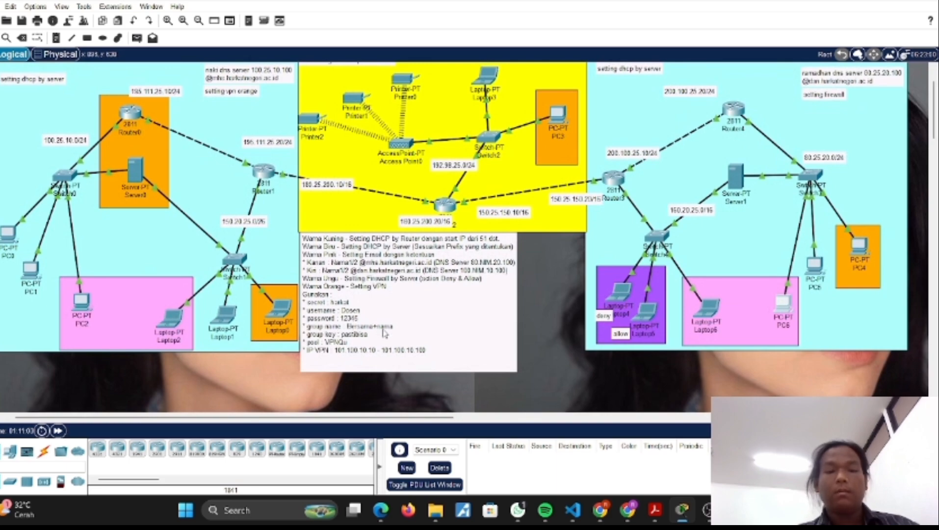
pyautogui.hscroll(-2, 220, 245)
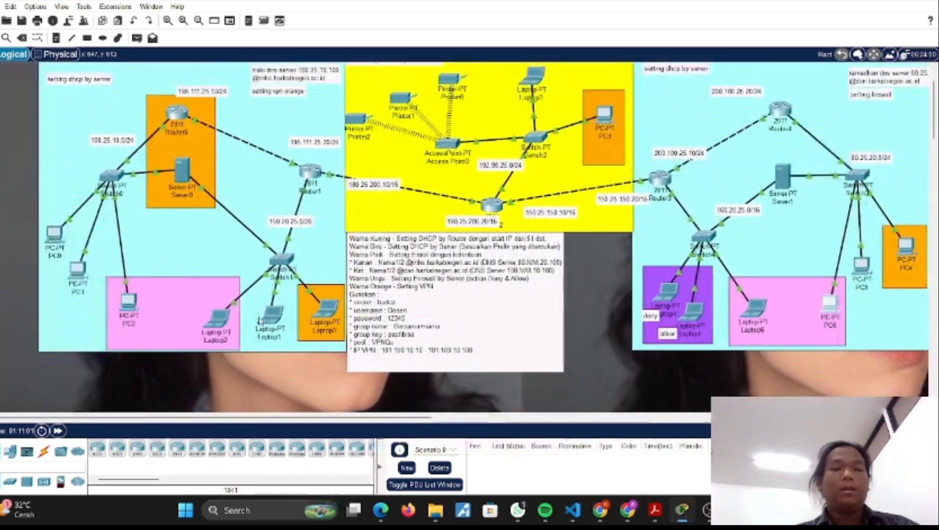
pyautogui.click(178, 114)
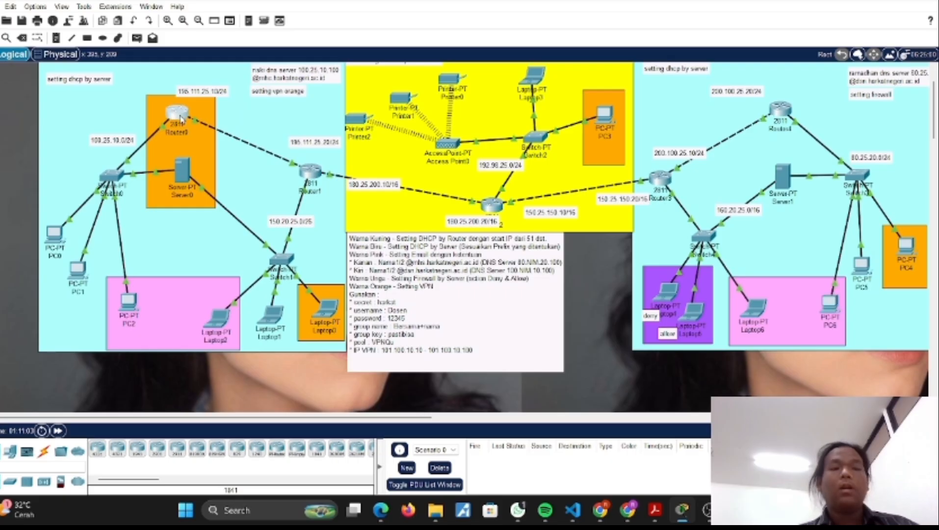
pyautogui.click(402, 84)
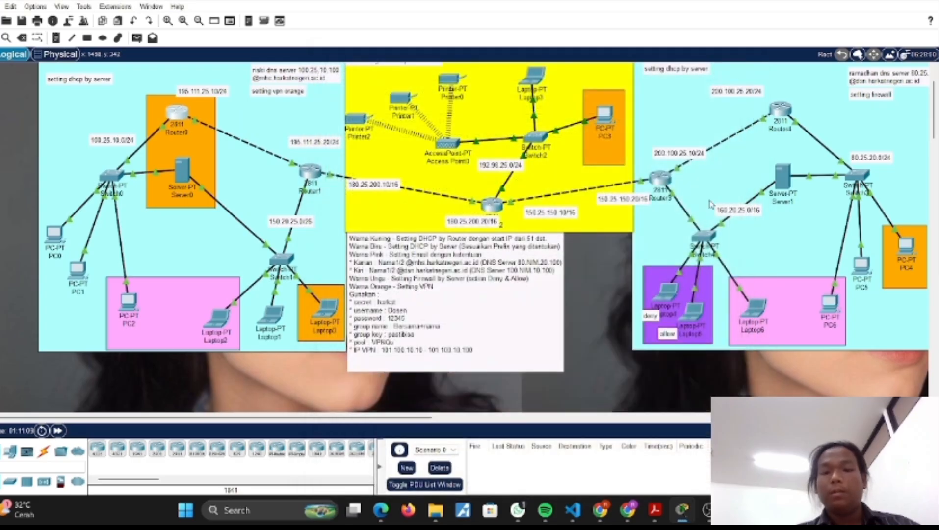
pyautogui.hscroll(5, 706, 231)
pyautogui.hscroll(4, 706, 231)
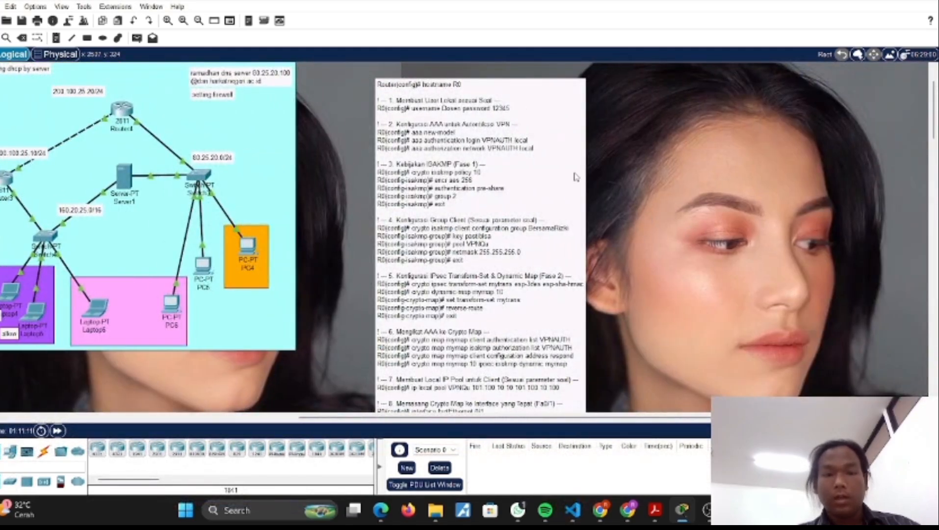
# Step: Examine the VPN command note for Router0, from the local user and AAA settings through ISAKMP, IPsec, the address pool and the interface crypto map
pyautogui.scroll(-1, 509, 169)
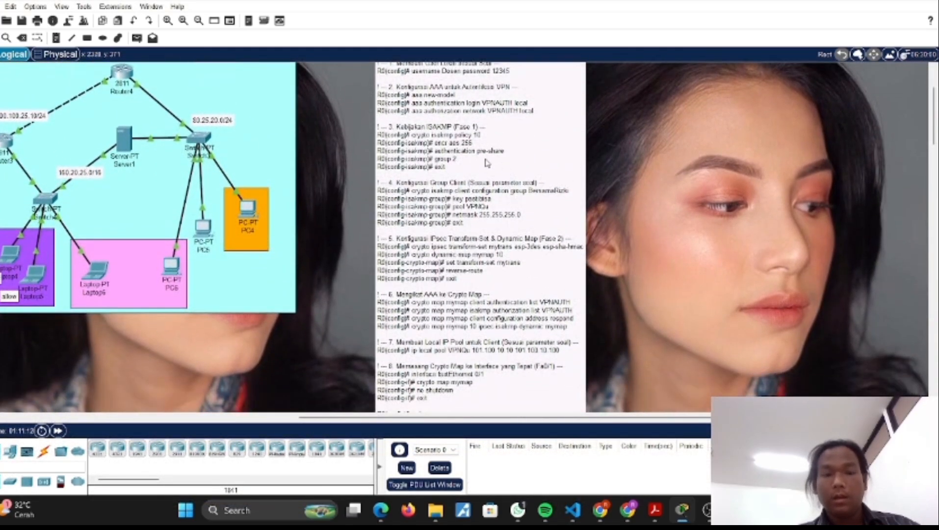
pyautogui.scroll(1, 476, 154)
pyautogui.scroll(-1, 476, 153)
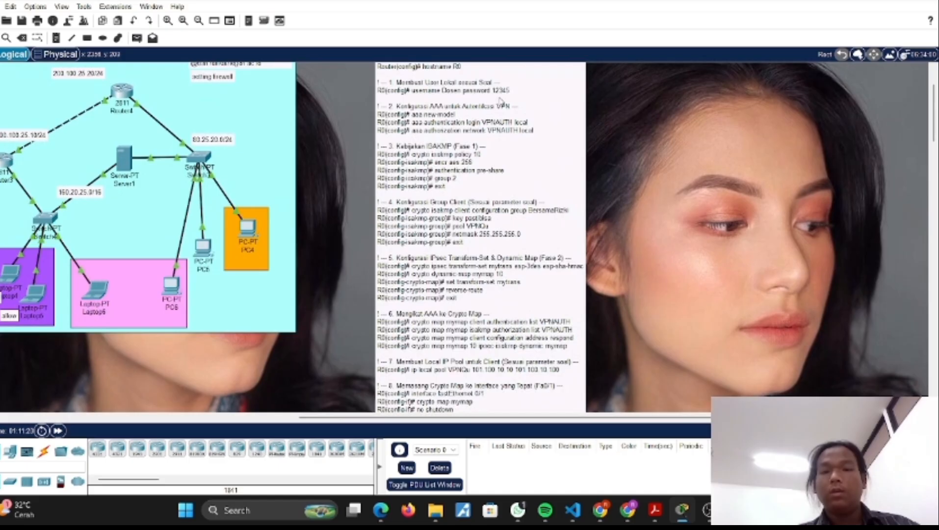
pyautogui.scroll(-3, 483, 156)
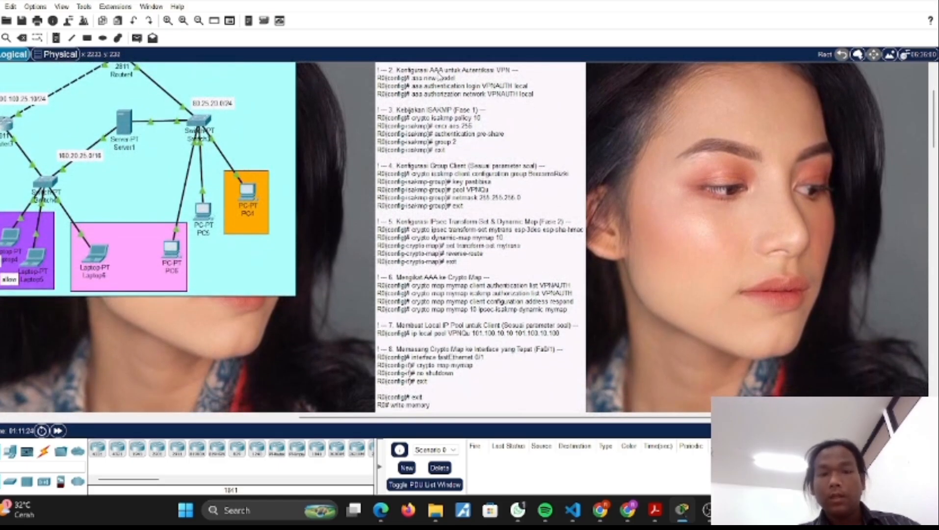
pyautogui.scroll(-2, 493, 104)
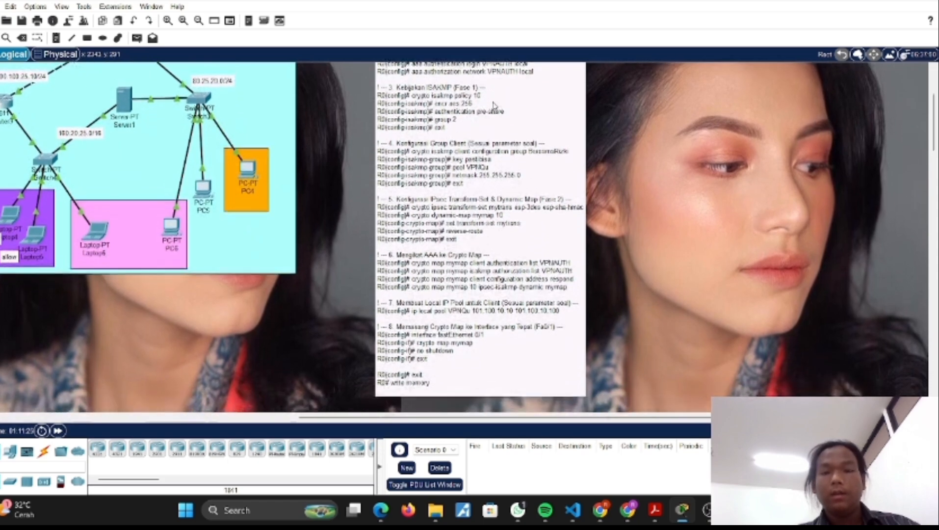
pyautogui.scroll(-1, 456, 96)
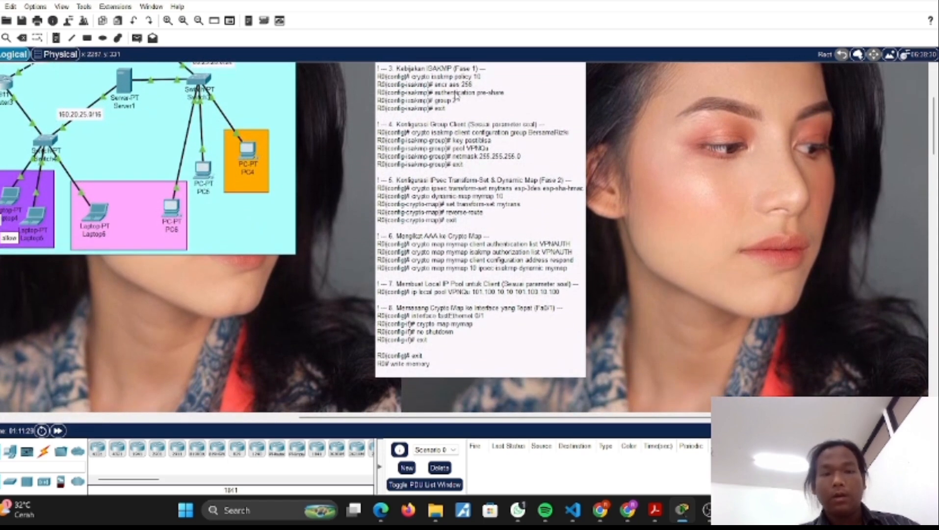
pyautogui.scroll(3, 456, 96)
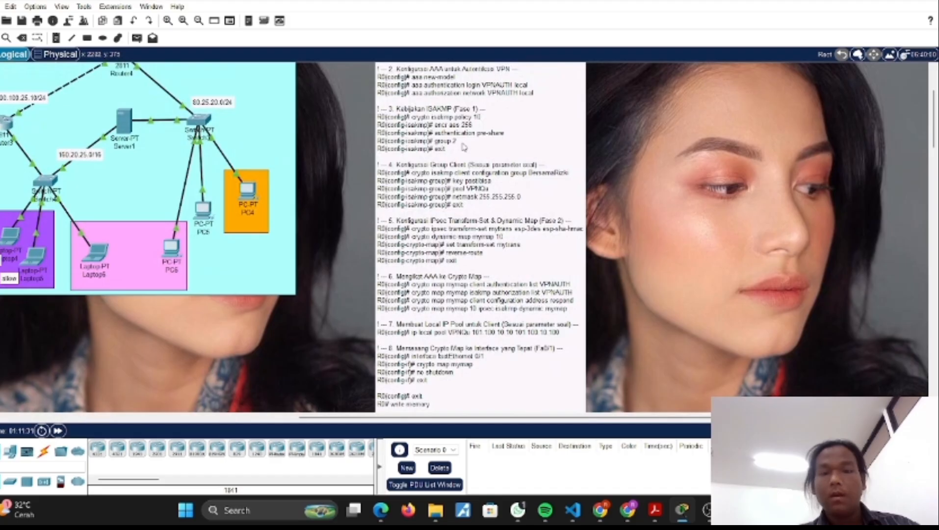
pyautogui.scroll(3, 464, 147)
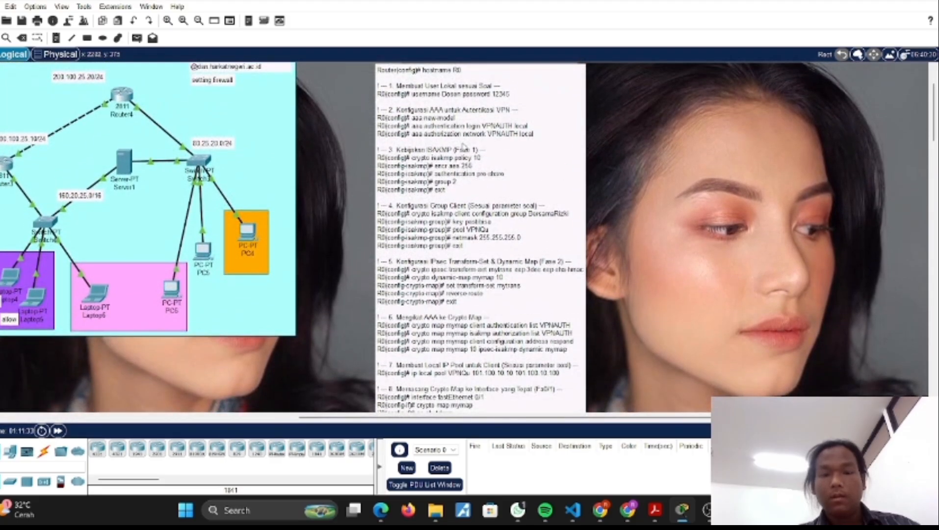
pyautogui.scroll(-4, 463, 147)
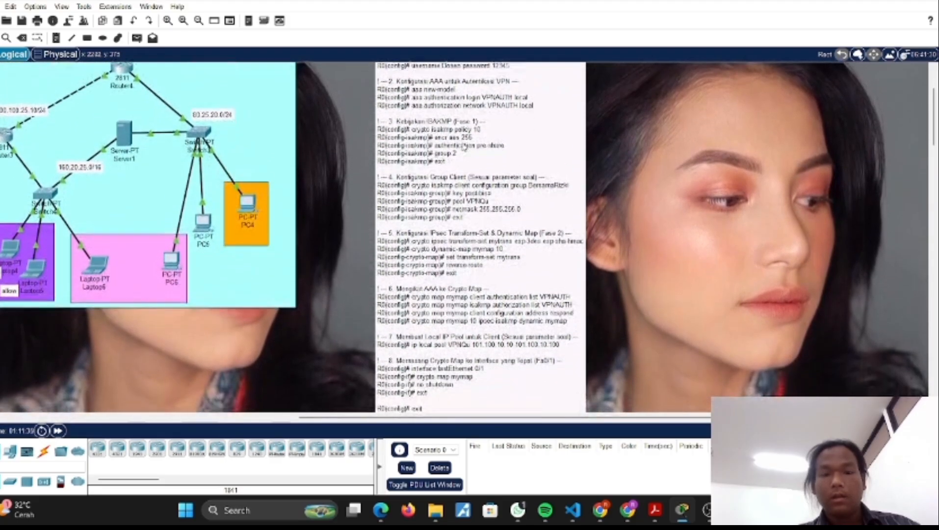
pyautogui.scroll(-1, 464, 146)
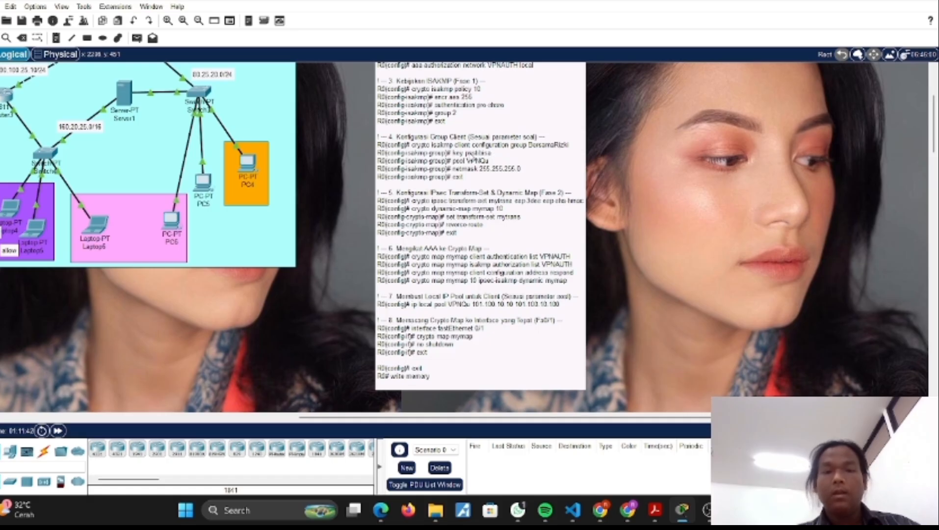
pyautogui.scroll(-1, 470, 154)
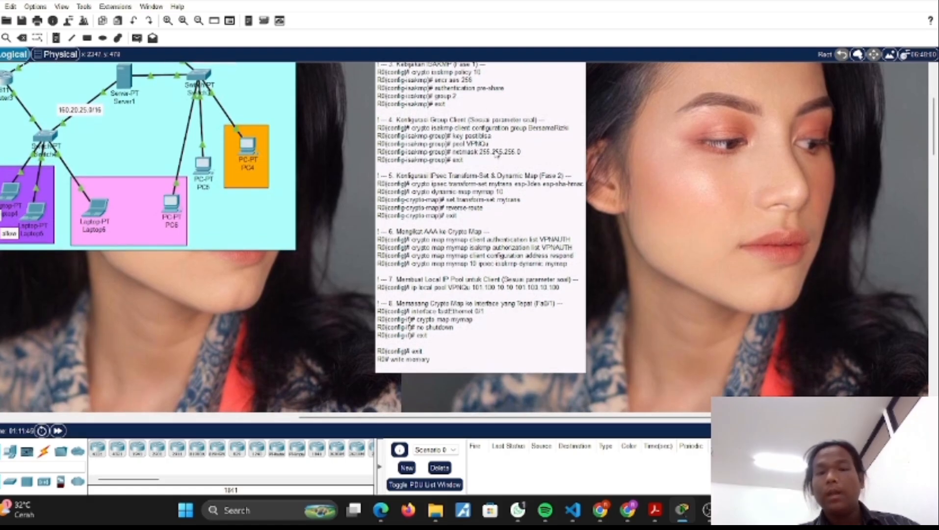
pyautogui.scroll(-1, 496, 155)
pyautogui.scroll(-2, 521, 134)
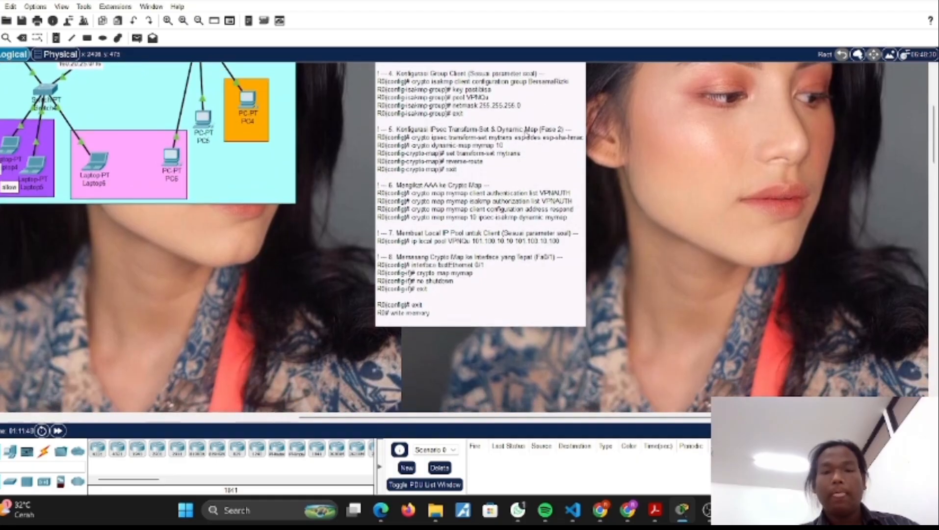
pyautogui.scroll(-1, 489, 138)
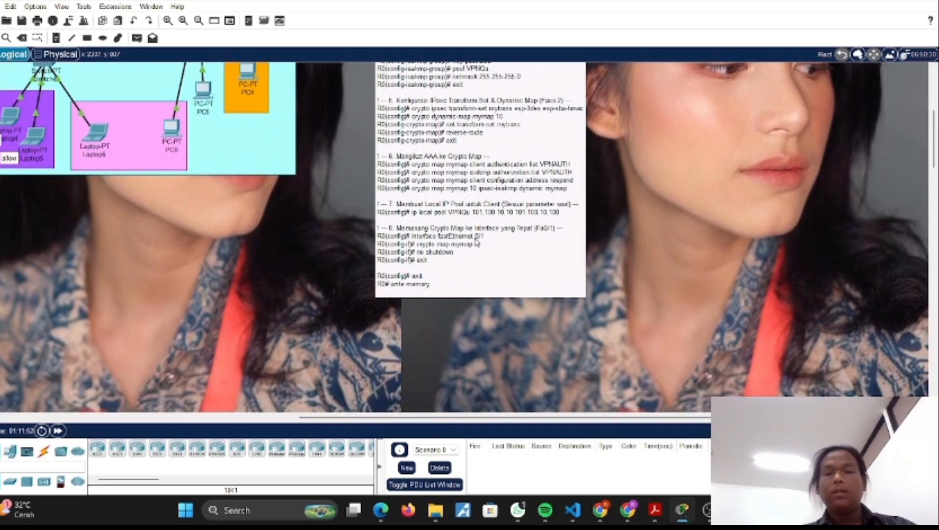
pyautogui.scroll(8, 476, 241)
# Step: In Laptop0's VPN configuration, enter the VPN group name and the group key
pyautogui.hscroll(-15, 356, 205)
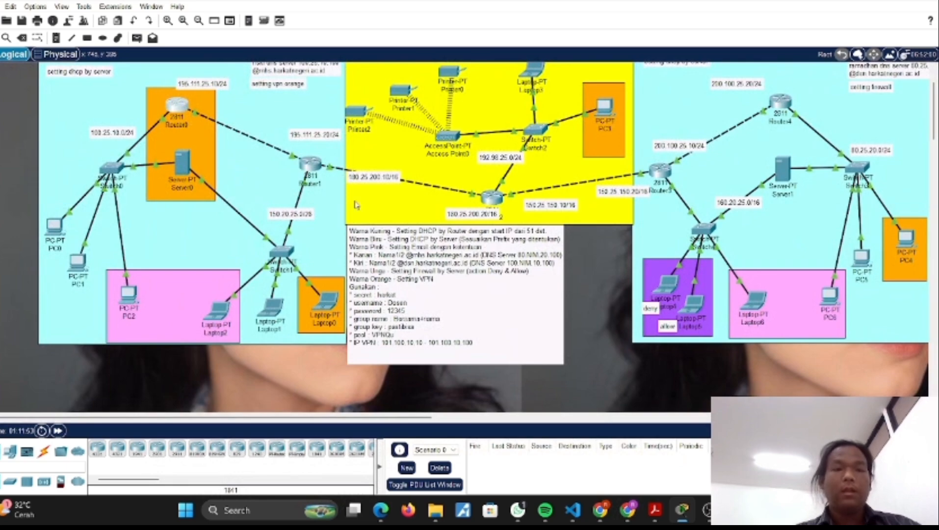
pyautogui.scroll(-3, 324, 221)
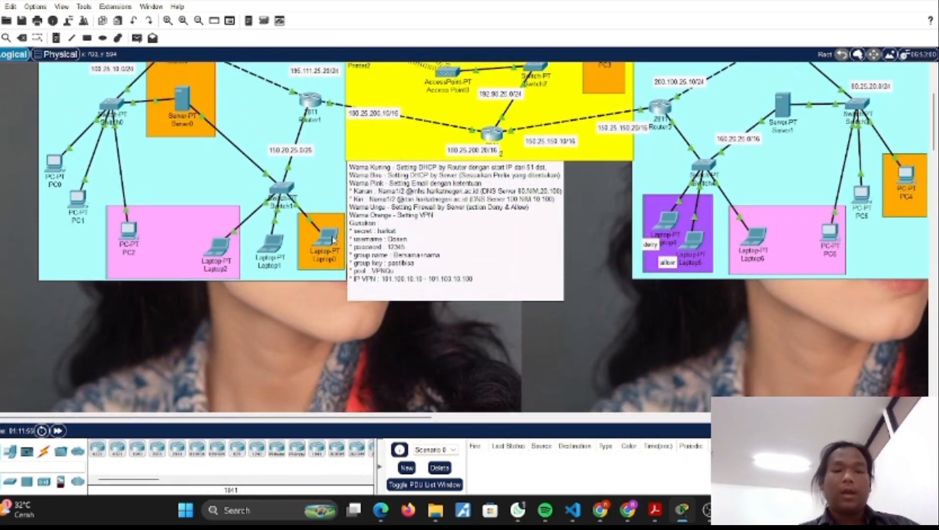
pyautogui.scroll(3, 333, 240)
pyautogui.doubleClick(324, 310)
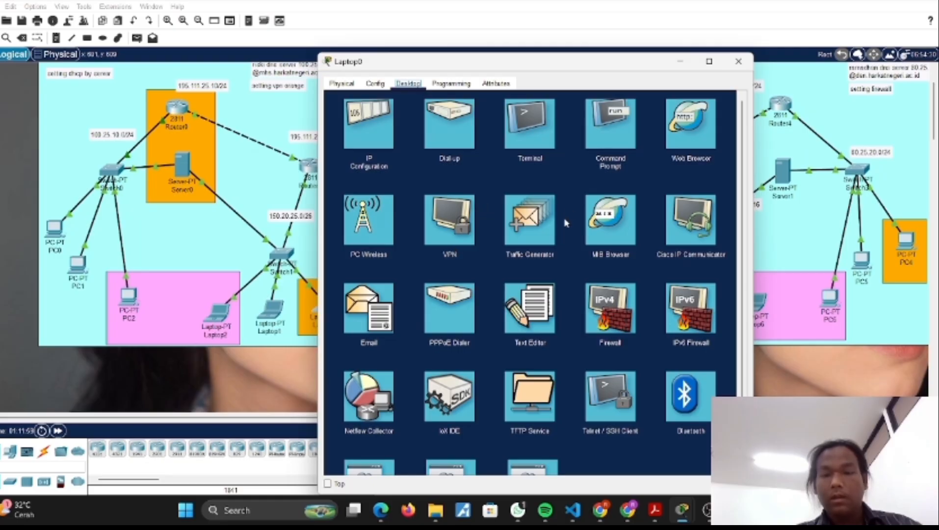
pyautogui.click(442, 227)
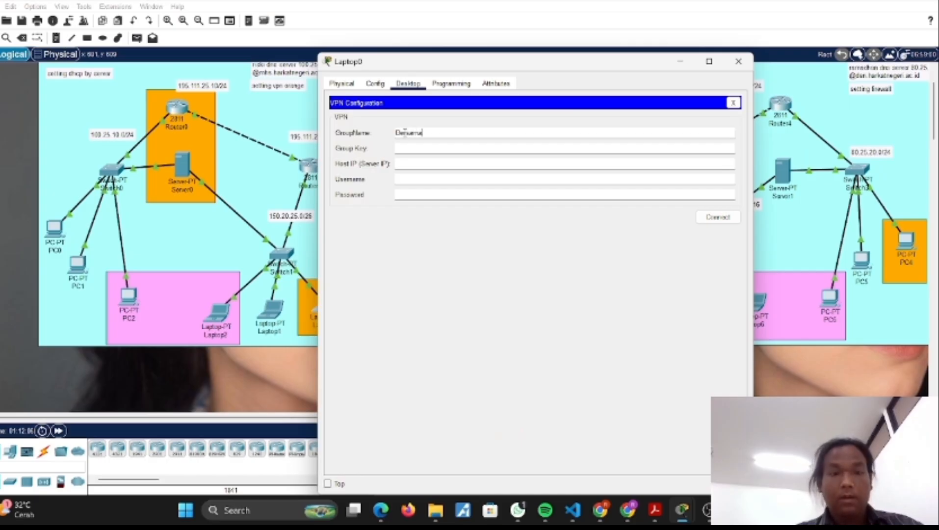
pyautogui.write('Riski')
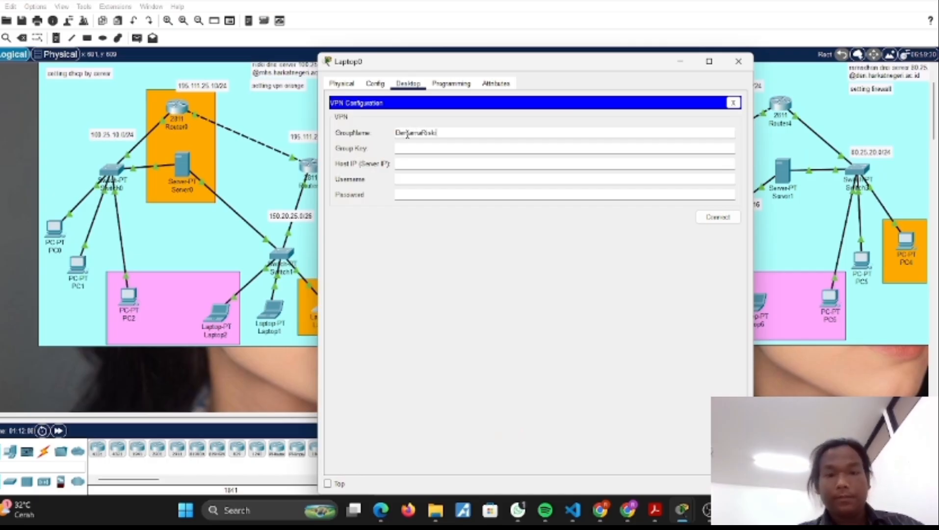
pyautogui.click(416, 149)
pyautogui.write('pus')
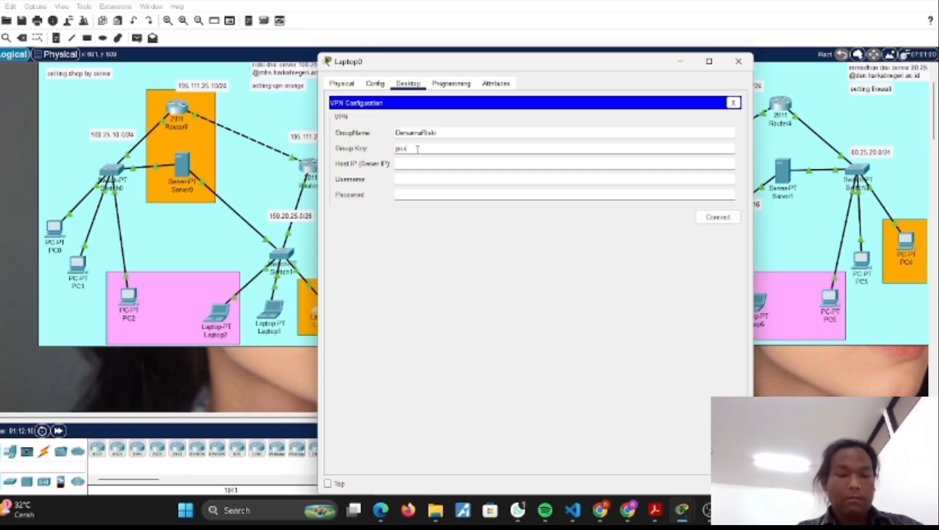
pyautogui.write('ka')
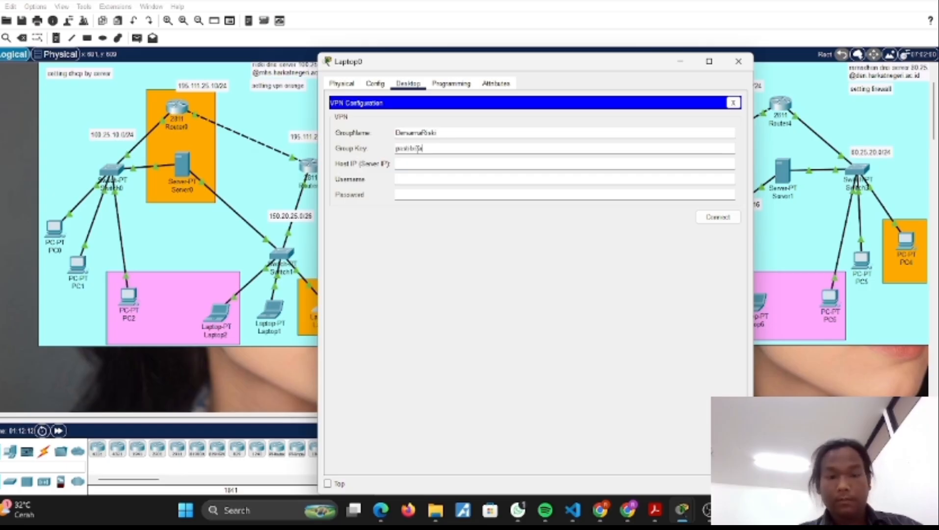
# Step: Set Laptop0's VPN host IP to 195.111.25.10 and fill in the login with username Dosen and the VPN password
pyautogui.click(417, 163)
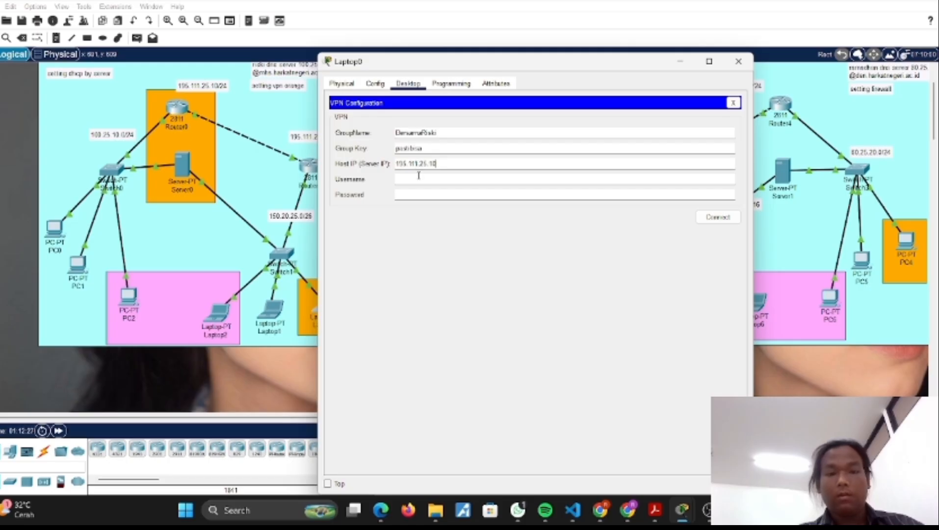
pyautogui.click(419, 179)
pyautogui.write('Den')
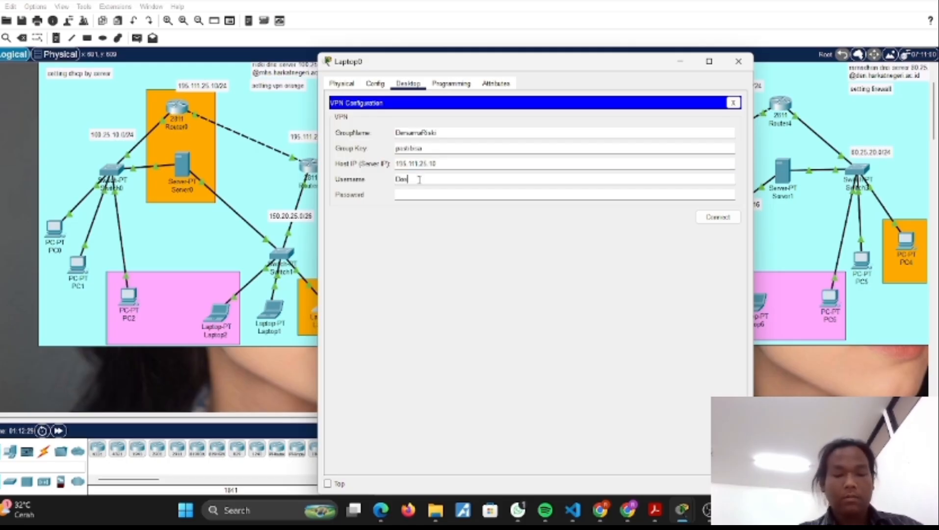
pyautogui.click(418, 194)
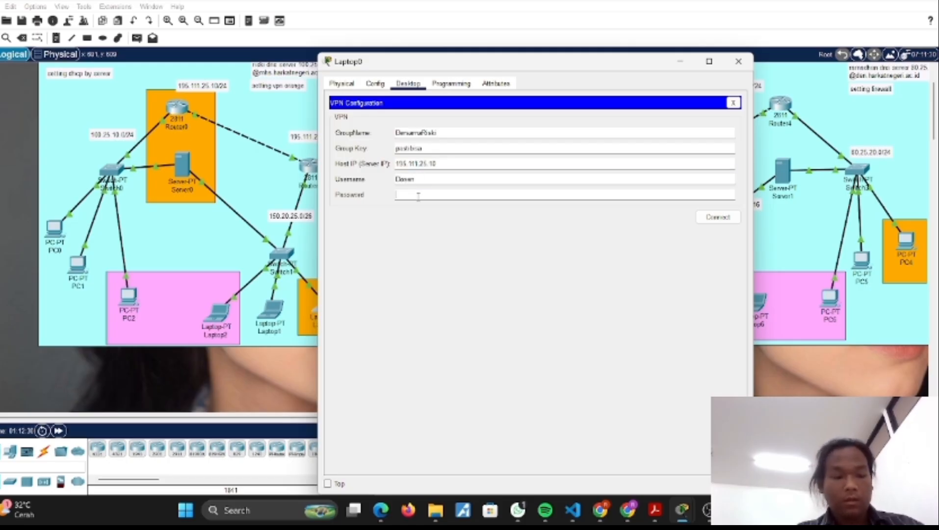
pyautogui.write('12')
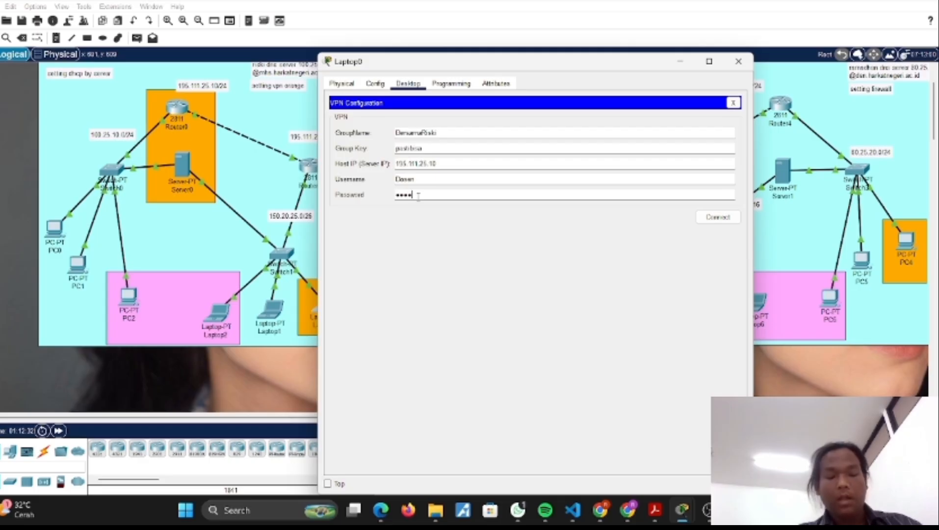
# Step: Connect Laptop0 to the VPN and close the laptop's window
pyautogui.click(718, 223)
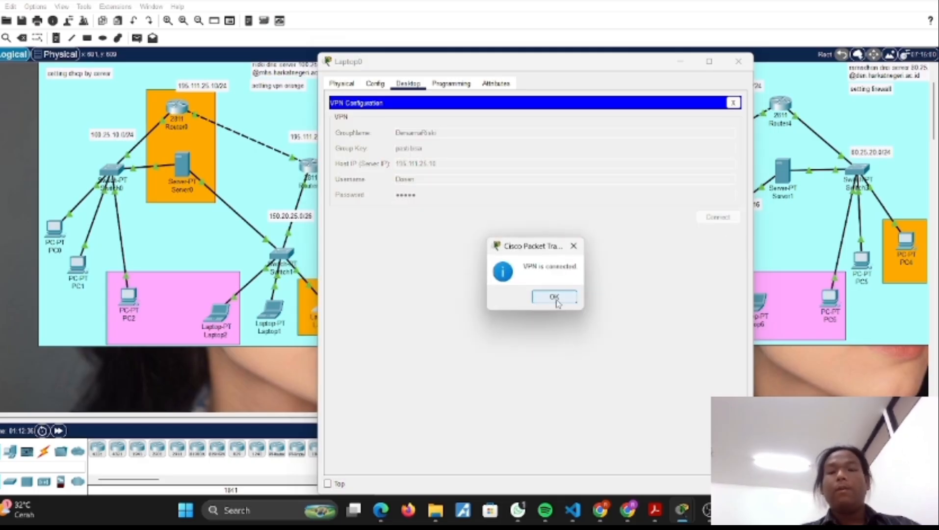
pyautogui.click(554, 297)
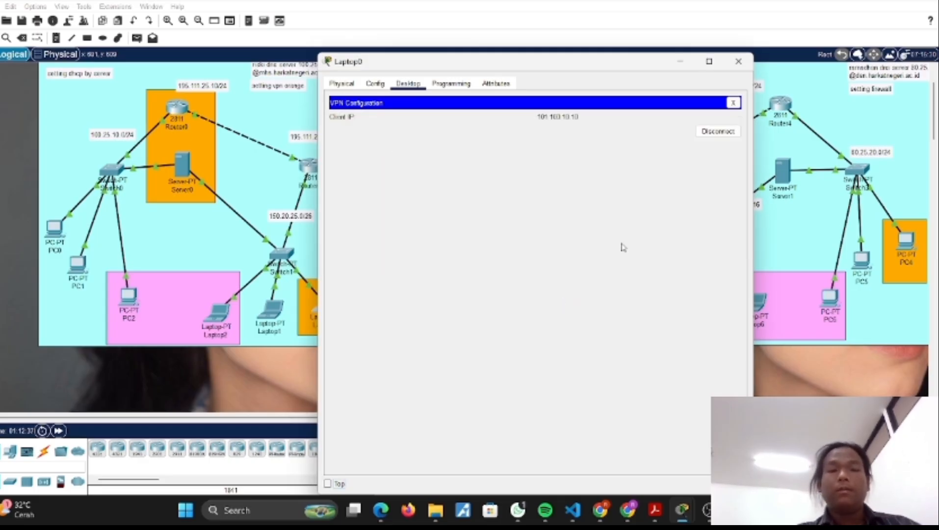
pyautogui.click(738, 62)
# Step: In PC3's VPN configuration, enter the VPN group name, the group key and host IP 195.111.25.10
pyautogui.scroll(1, 578, 163)
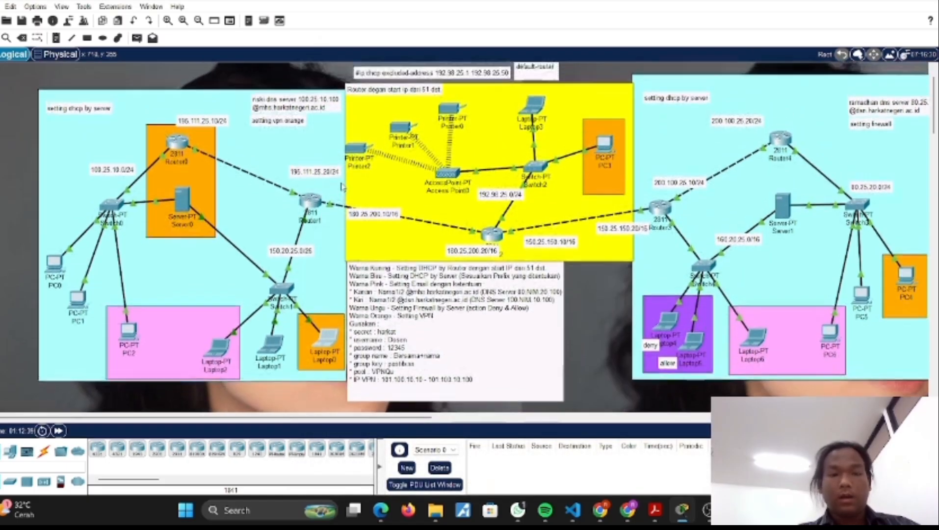
pyautogui.click(603, 145)
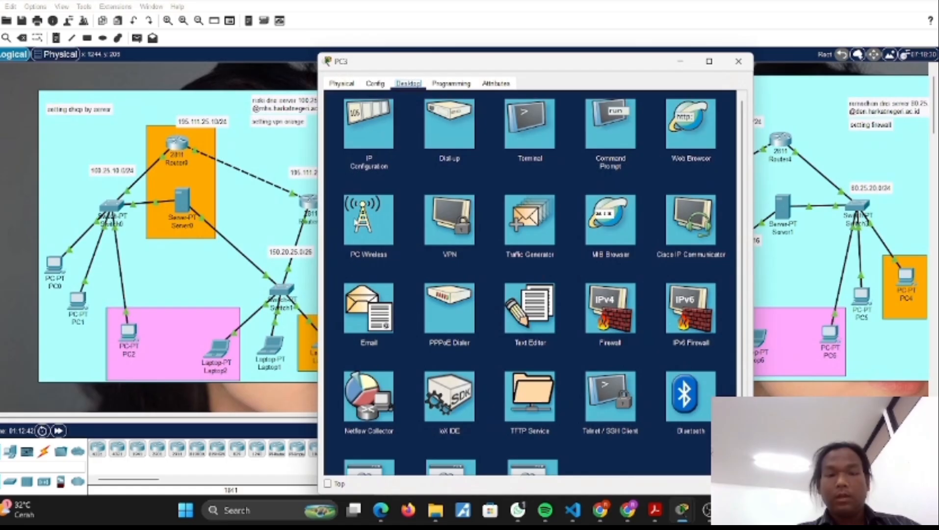
pyautogui.click(438, 230)
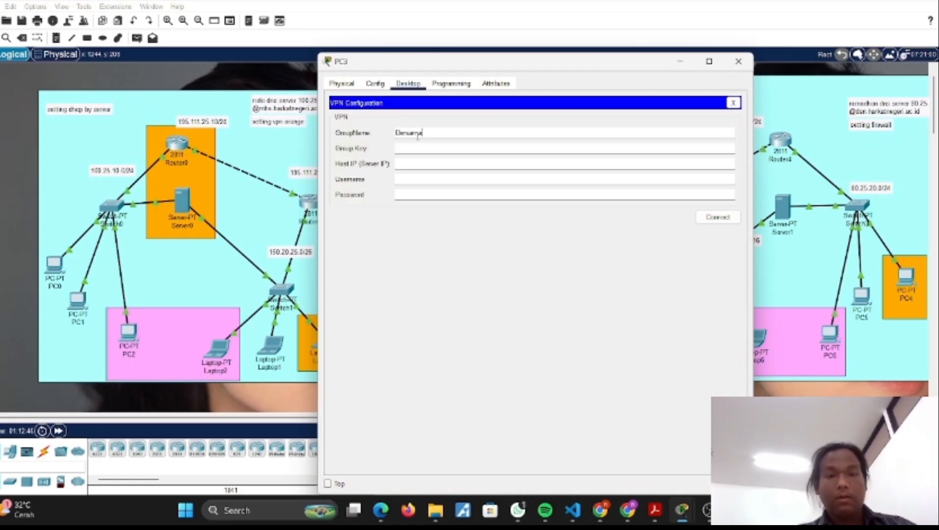
pyautogui.click(417, 136)
pyautogui.write('DansuryaRiski')
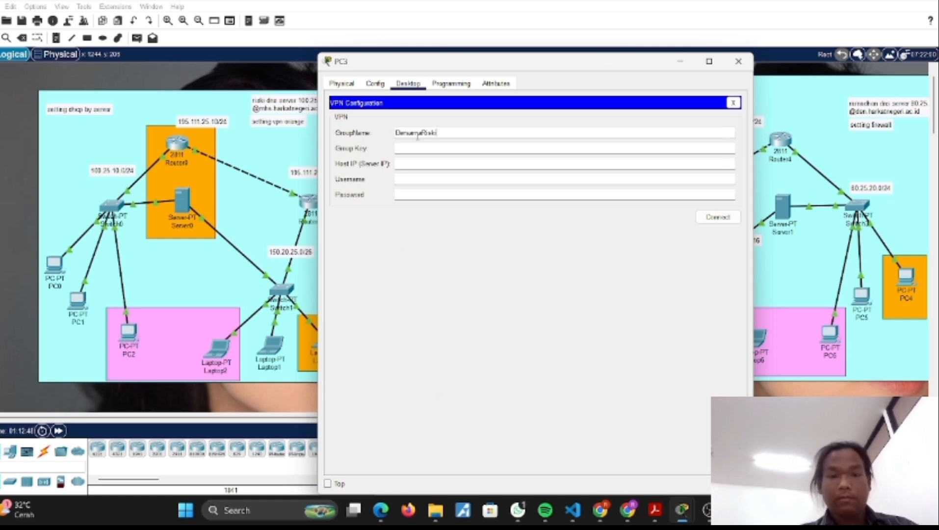
pyautogui.click(420, 147)
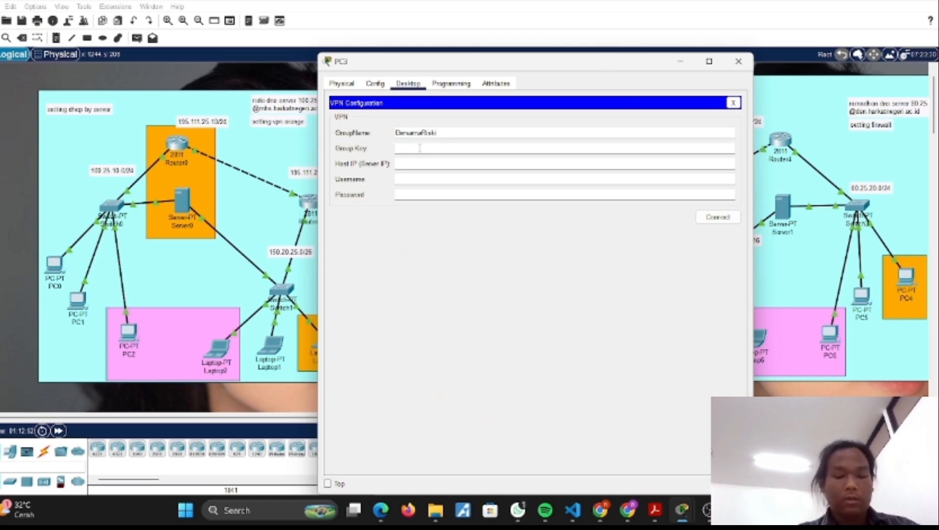
pyautogui.write('pastibisa')
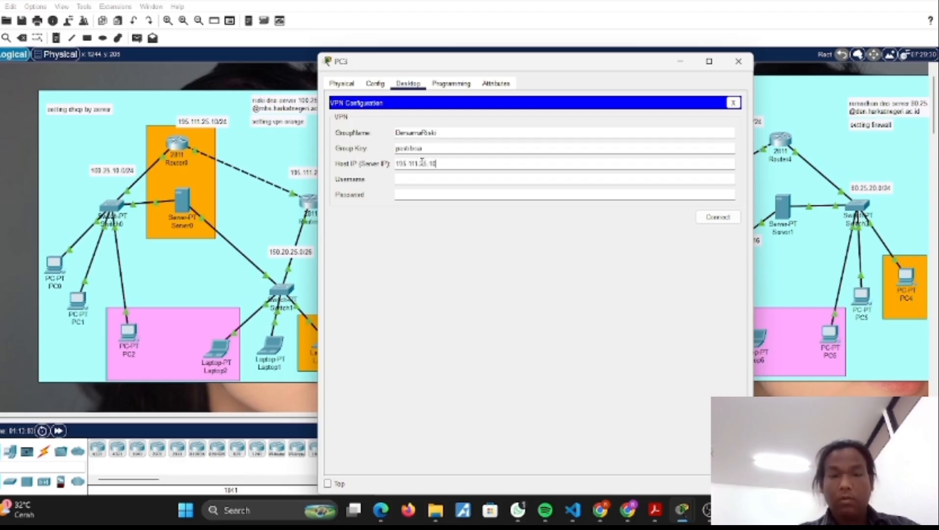
# Step: Fill in PC3's VPN login with username Dosen and the VPN password, and connect
pyautogui.click(426, 179)
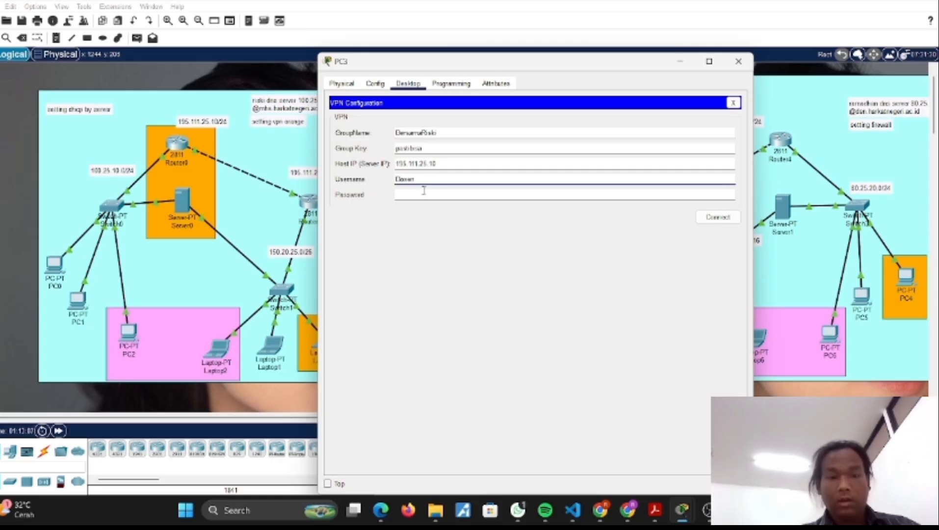
pyautogui.click(423, 194)
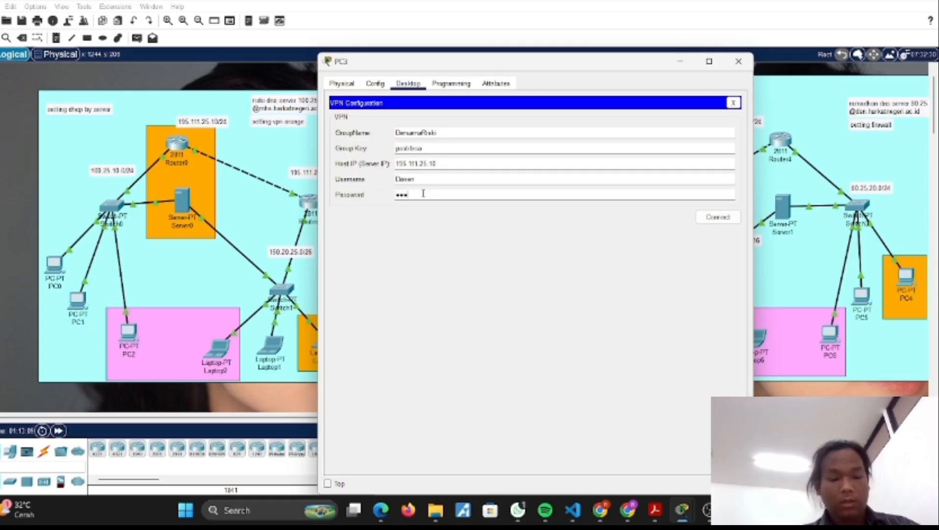
pyautogui.write('•••••')
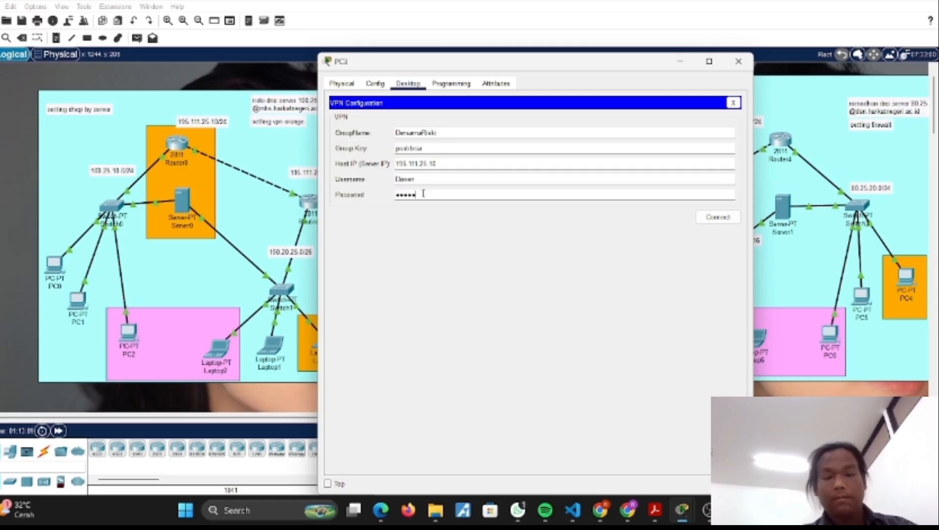
pyautogui.click(726, 216)
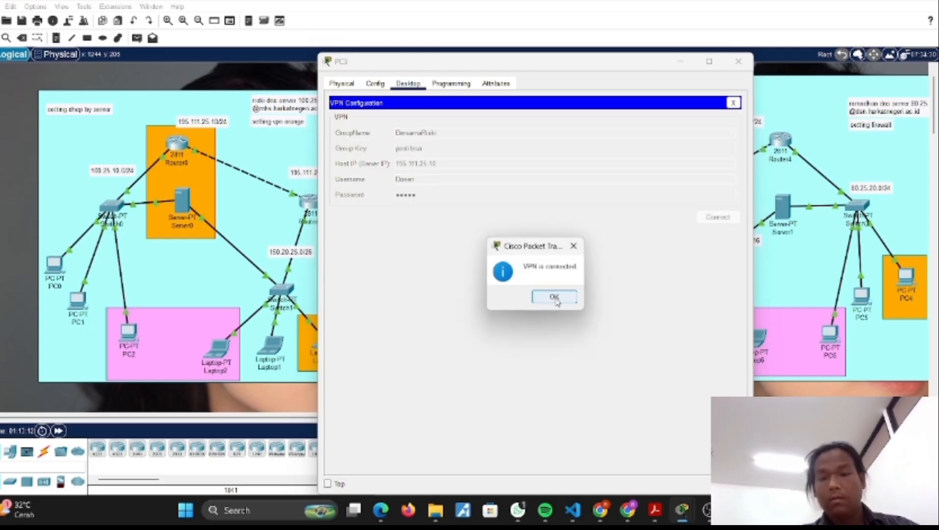
# Step: Acknowledge PC3's VPN connection and close the PC's window
pyautogui.click(555, 298)
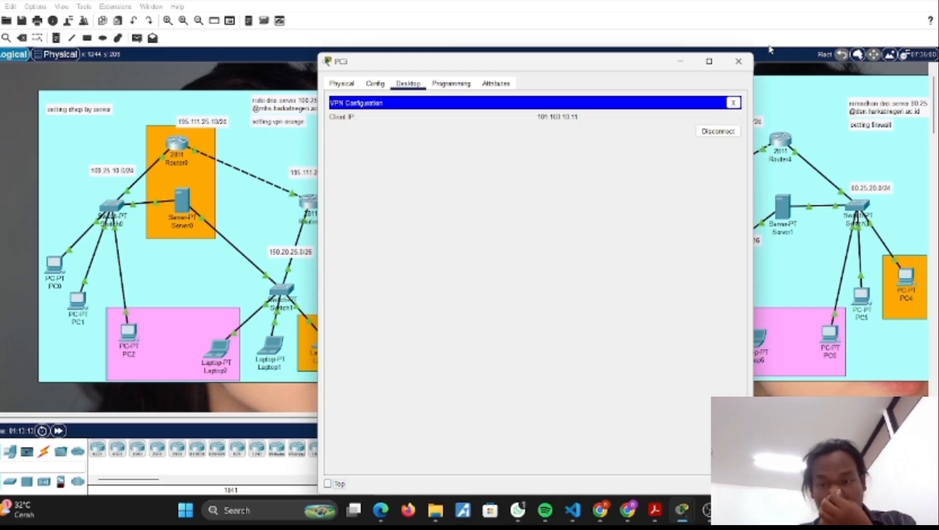
pyautogui.click(738, 62)
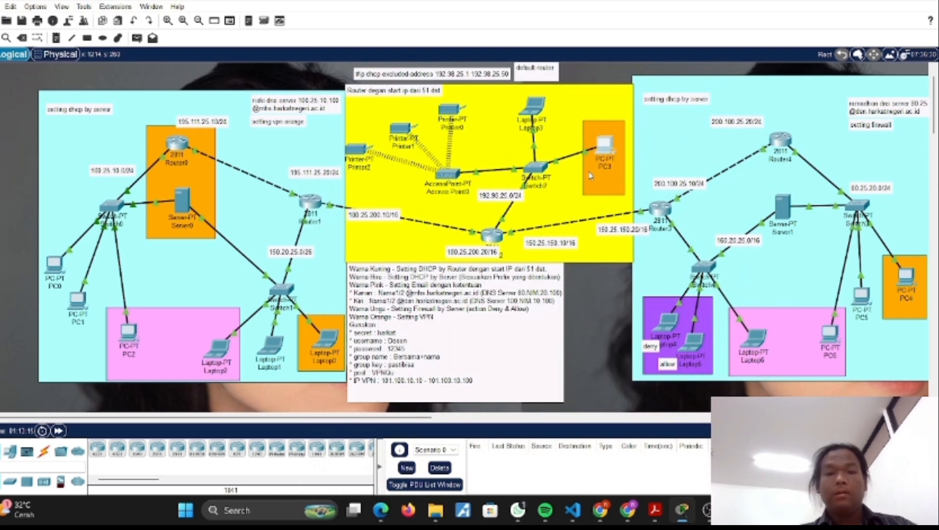
# Step: In PC4's VPN configuration, enter the VPN group name, the group key and host IP 195.111.25.10
pyautogui.hscroll(5, 590, 175)
pyautogui.hscroll(-3, 590, 175)
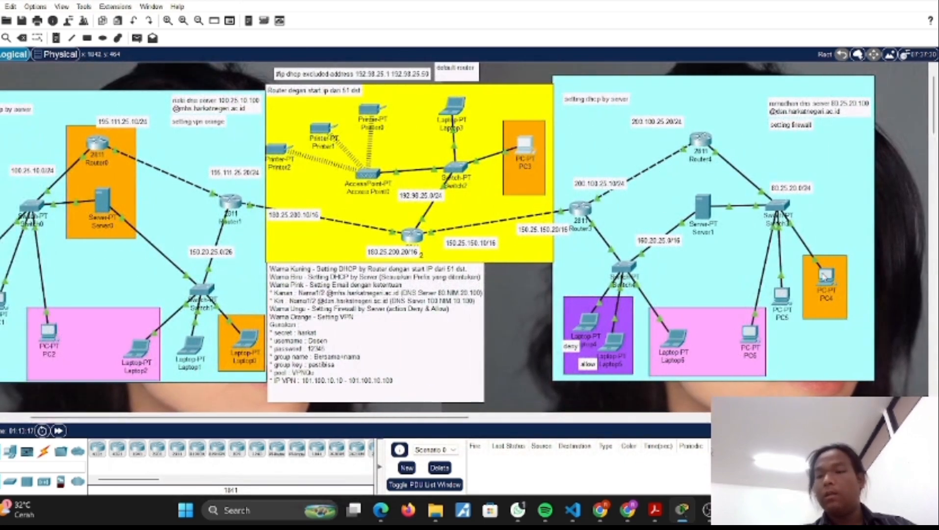
pyautogui.click(826, 278)
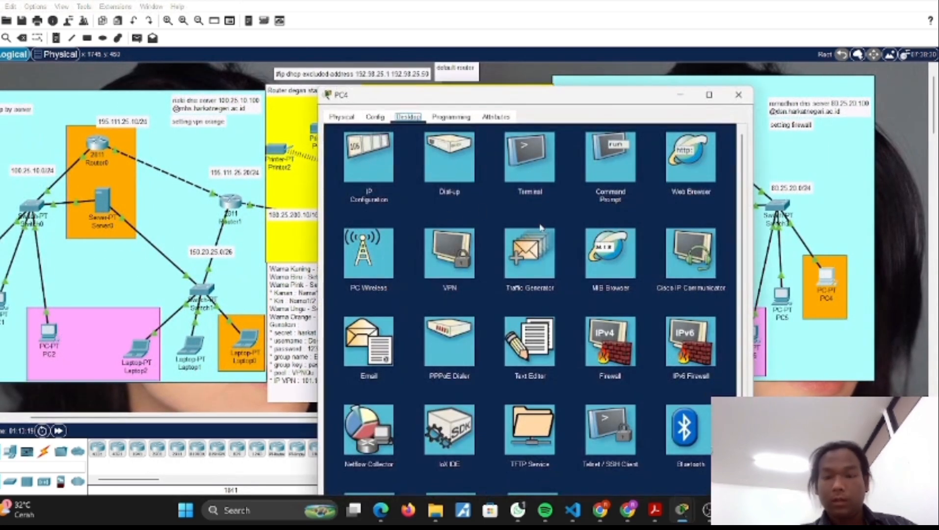
pyautogui.click(456, 254)
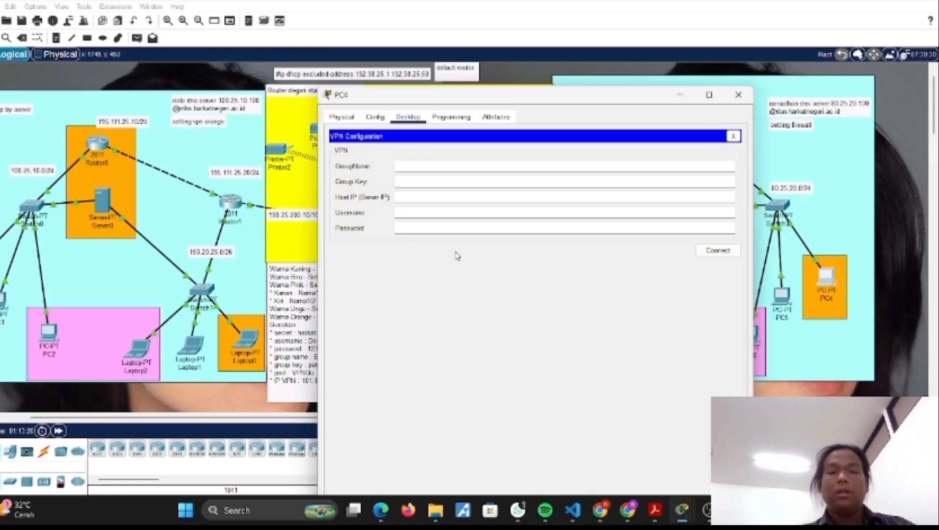
pyautogui.click(424, 163)
pyautogui.write('Eke')
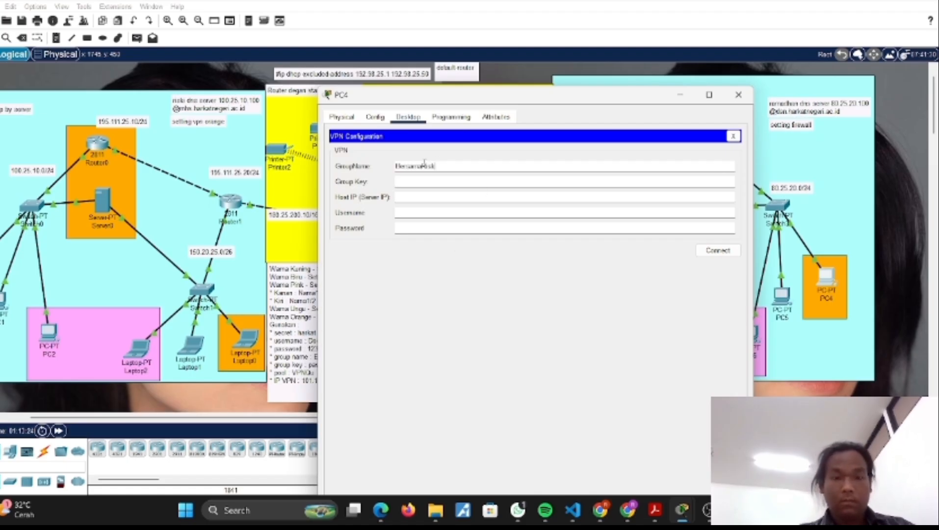
pyautogui.click(402, 180)
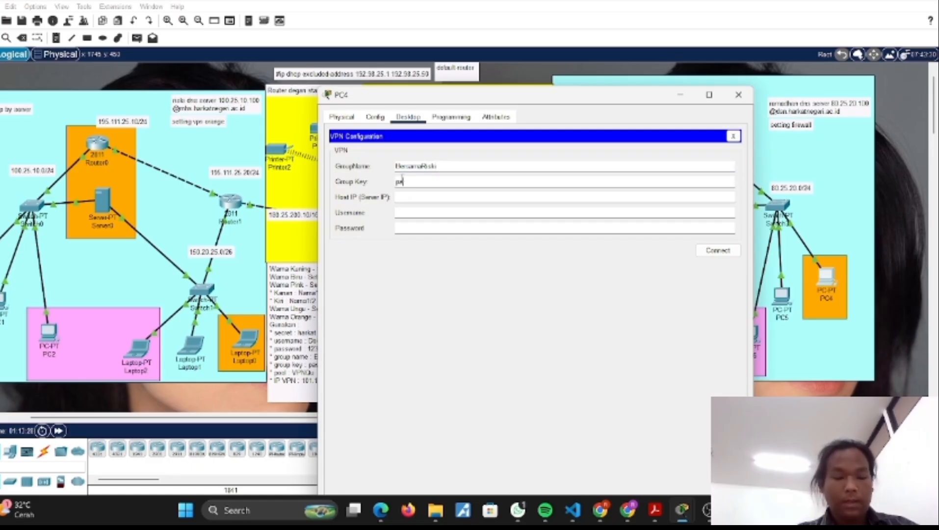
pyautogui.write('pastibisa')
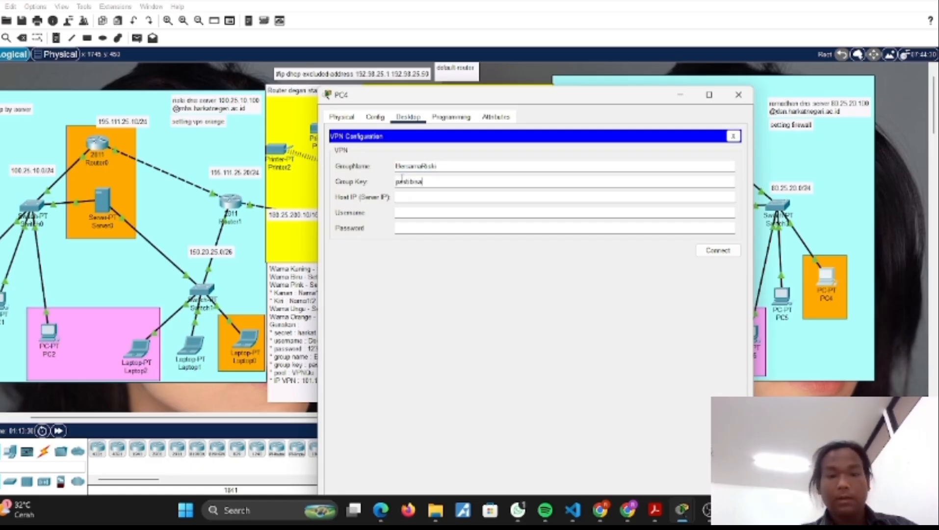
pyautogui.click(409, 196)
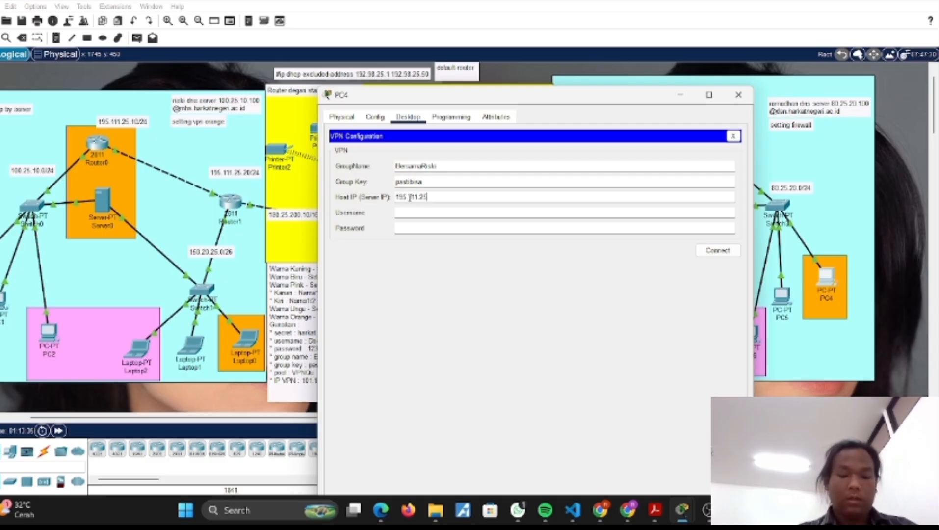
# Step: Fill in PC4's VPN login with username Dosen and the VPN password, connect, and close the PC's window
pyautogui.click(419, 211)
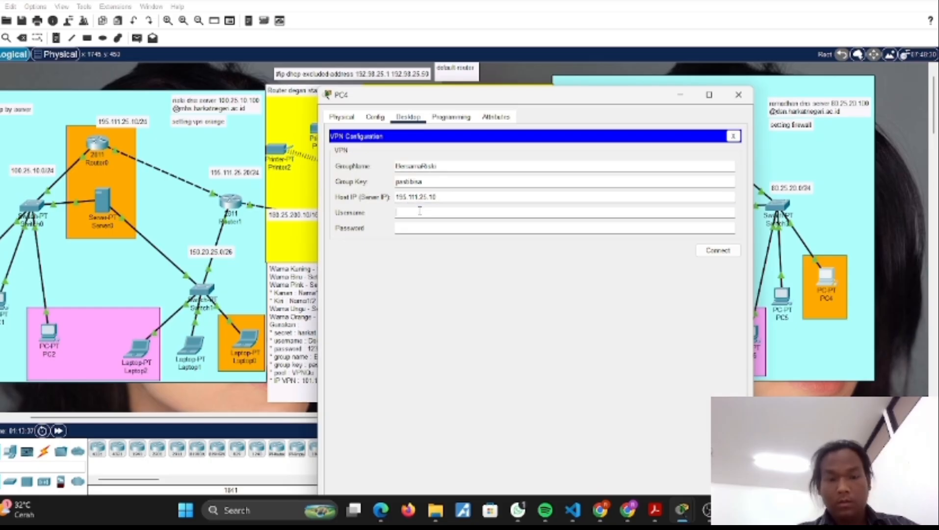
pyautogui.write('D')
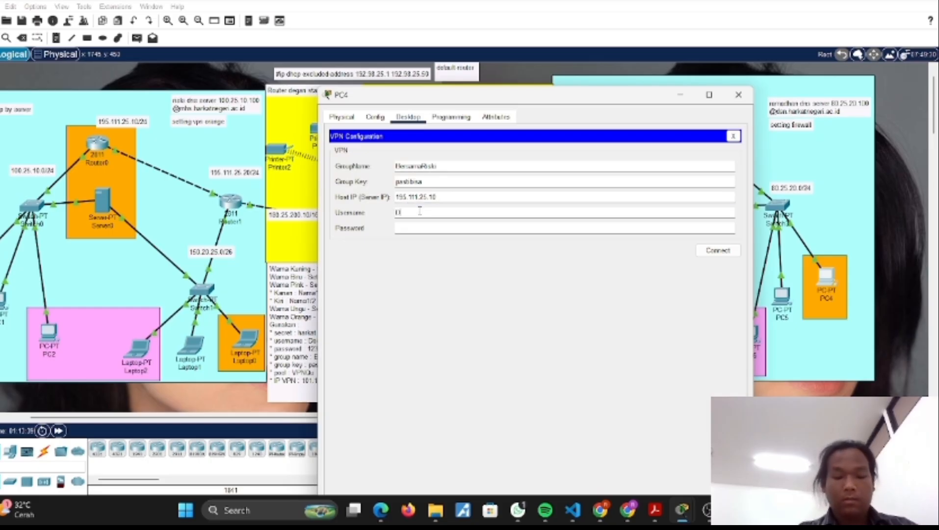
pyautogui.write('osen')
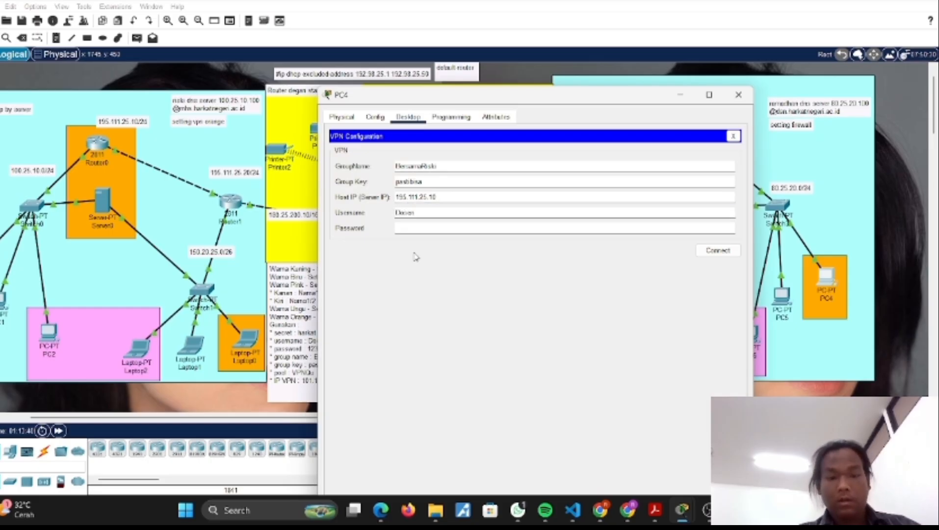
pyautogui.click(404, 229)
pyautogui.write('123')
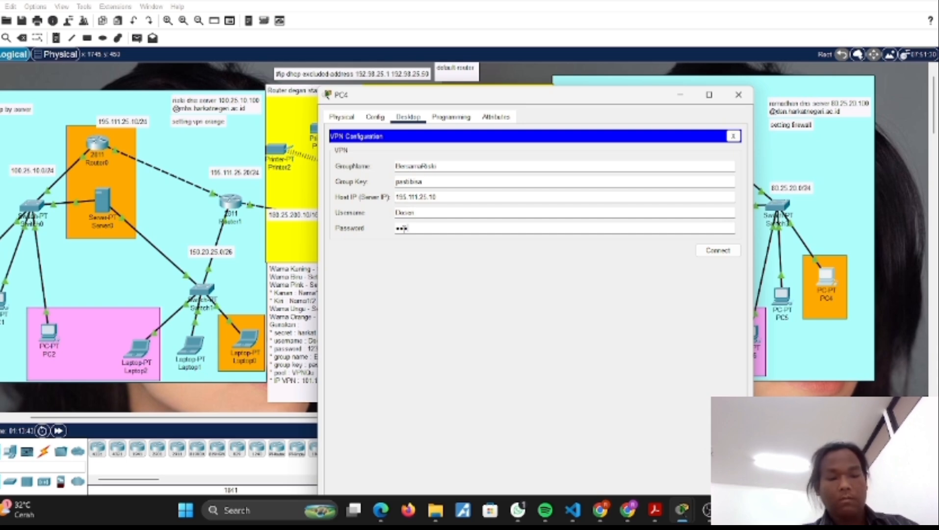
pyautogui.write('45')
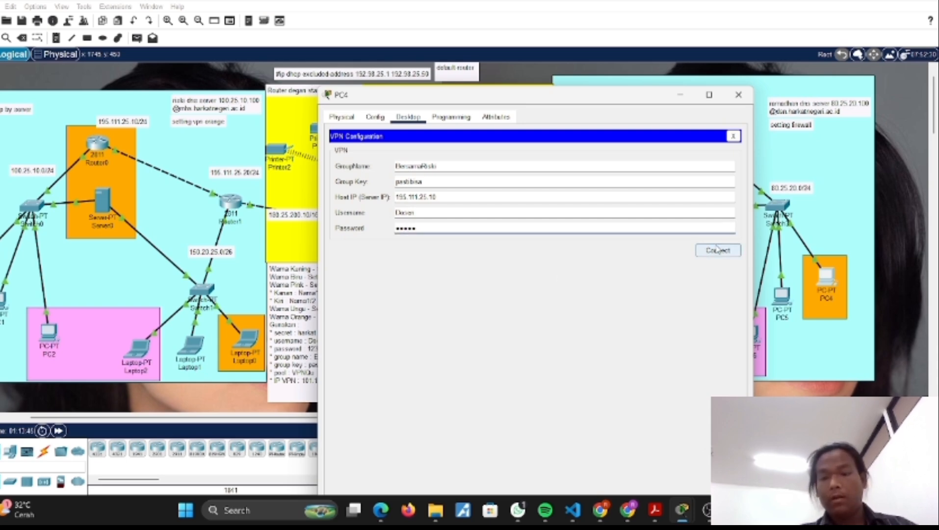
pyautogui.click(717, 249)
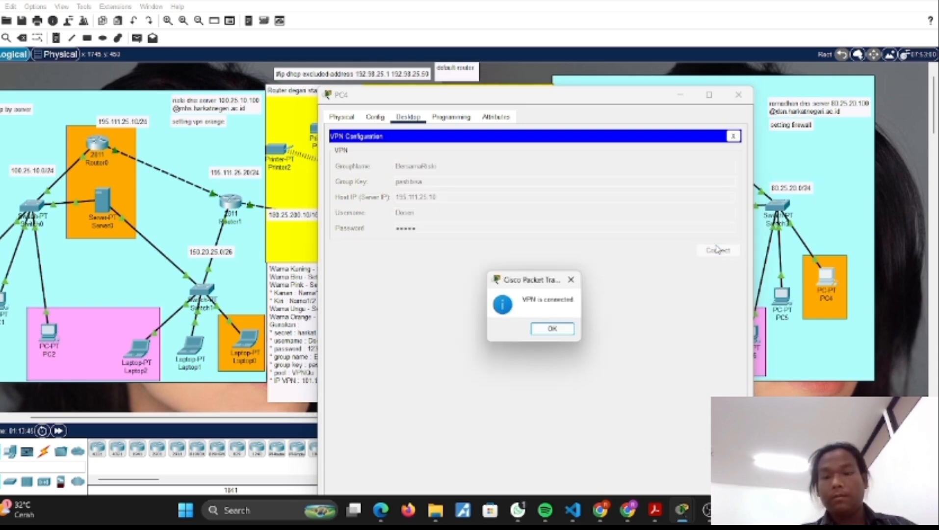
pyautogui.click(544, 336)
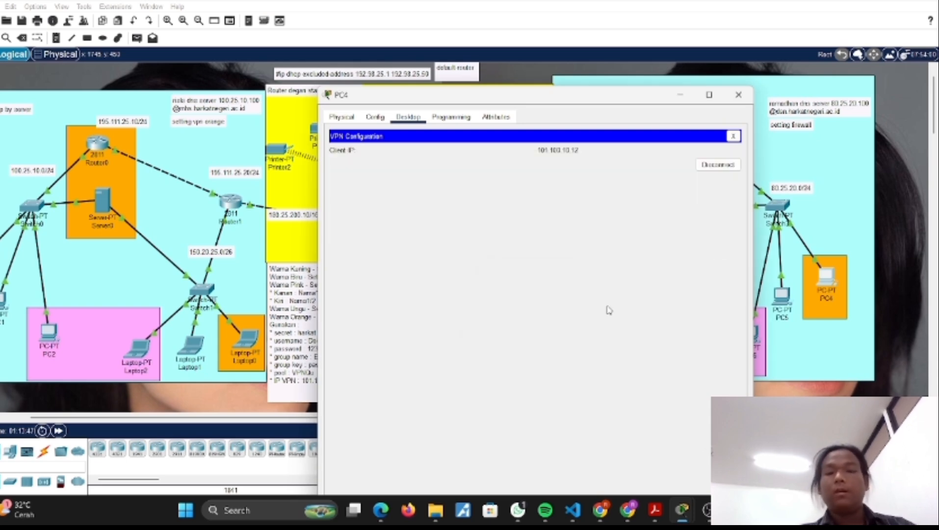
pyautogui.click(734, 137)
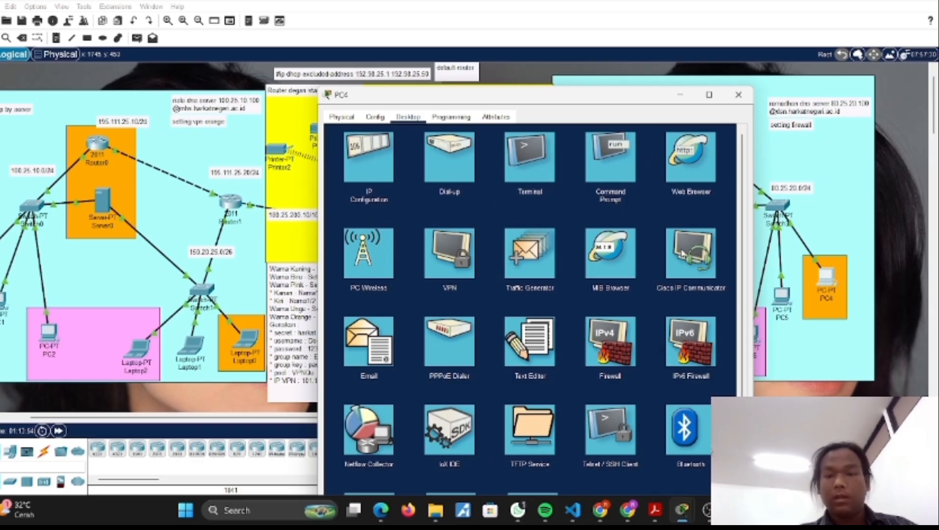
pyautogui.click(739, 97)
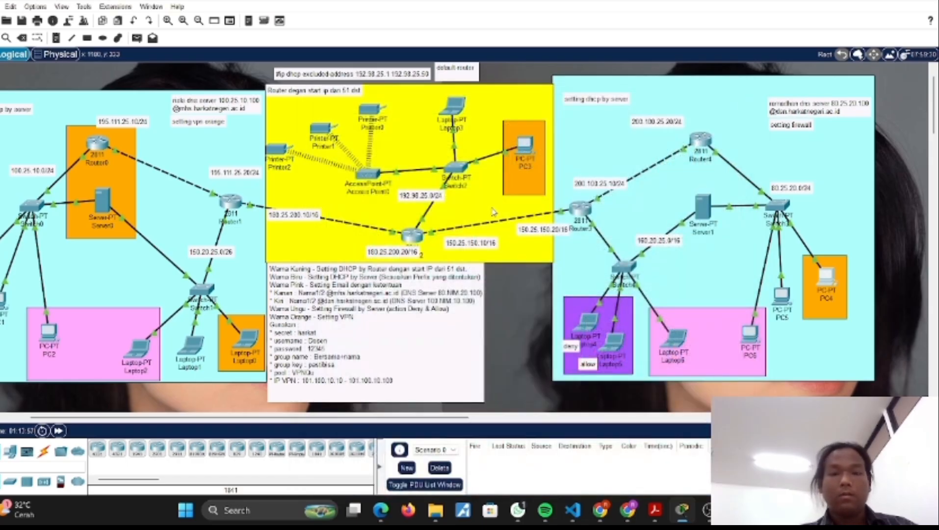
# Step: Reopen PC3's VPN configuration, disconnect it from the VPN, and close the PC's window
pyautogui.click(524, 144)
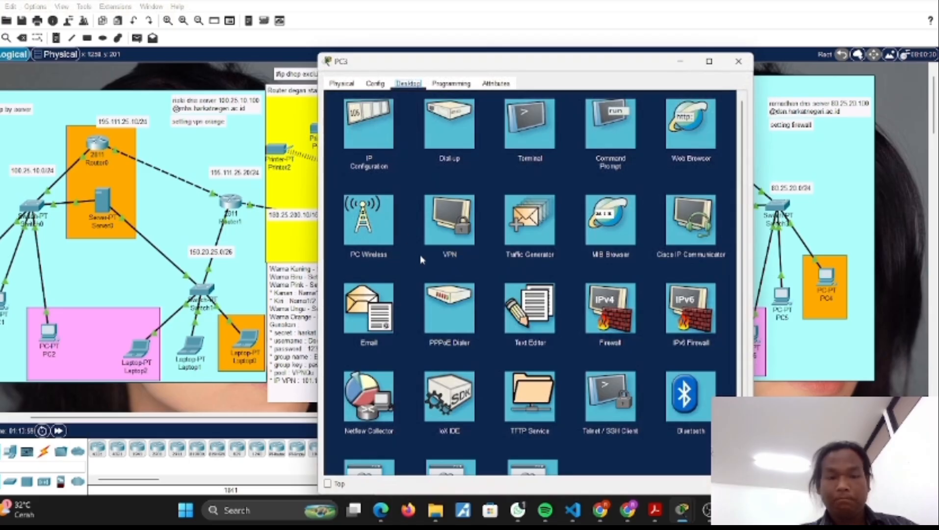
pyautogui.click(451, 240)
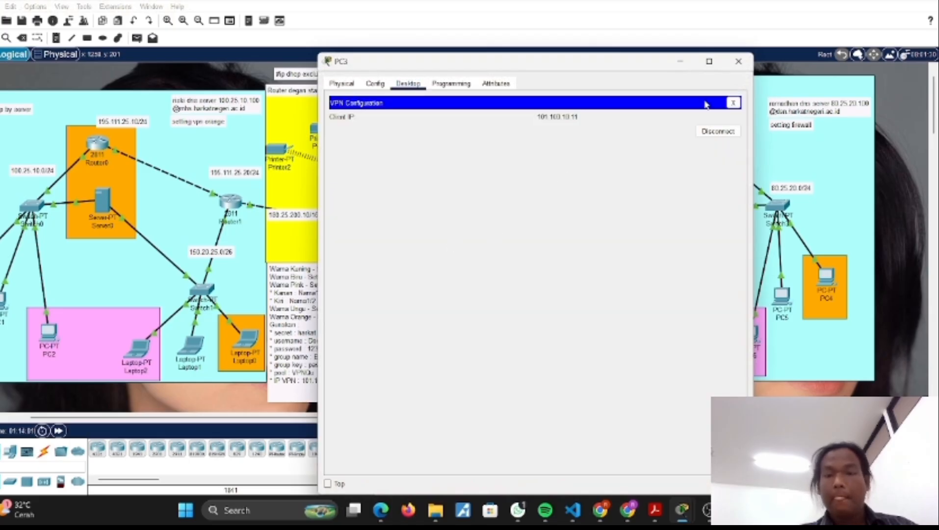
pyautogui.click(732, 103)
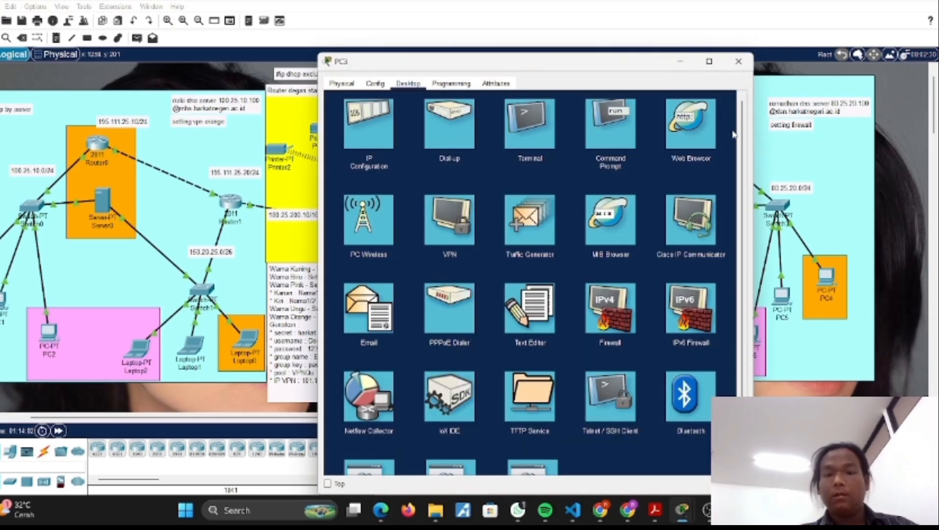
pyautogui.click(437, 240)
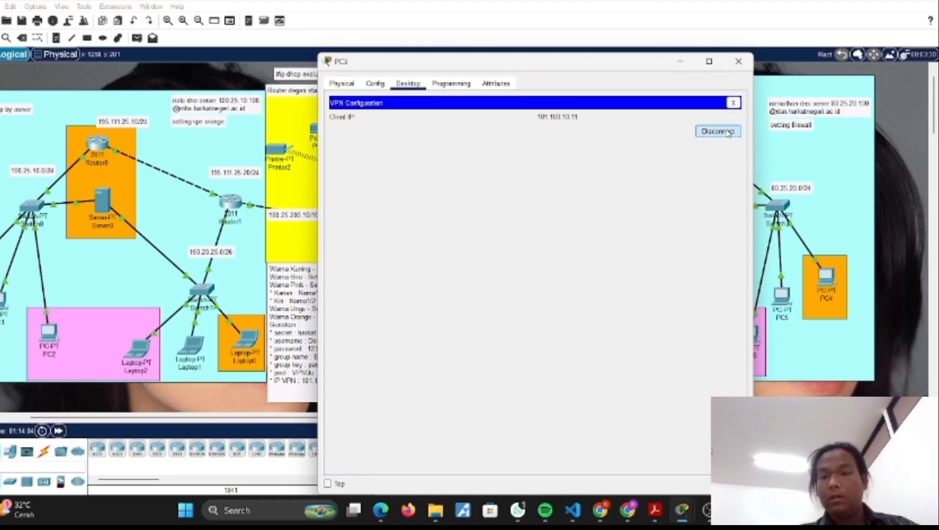
pyautogui.click(728, 132)
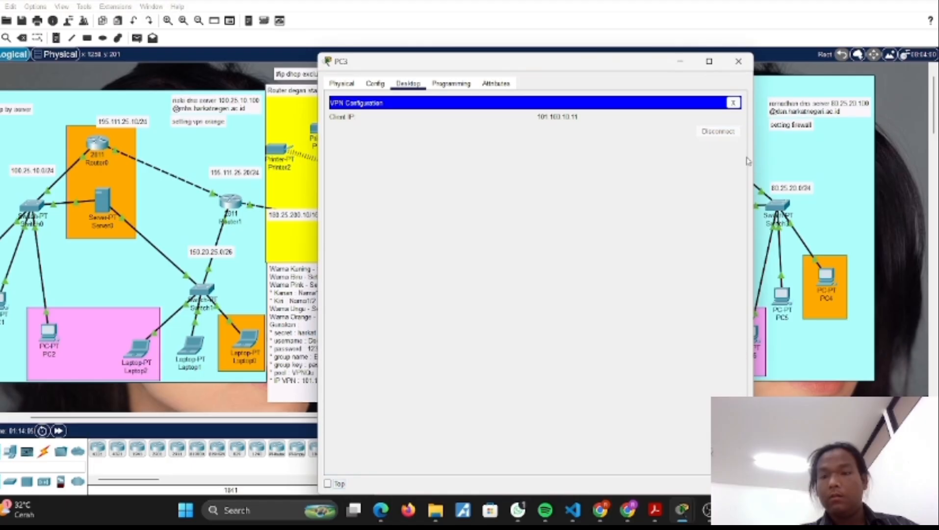
pyautogui.click(746, 65)
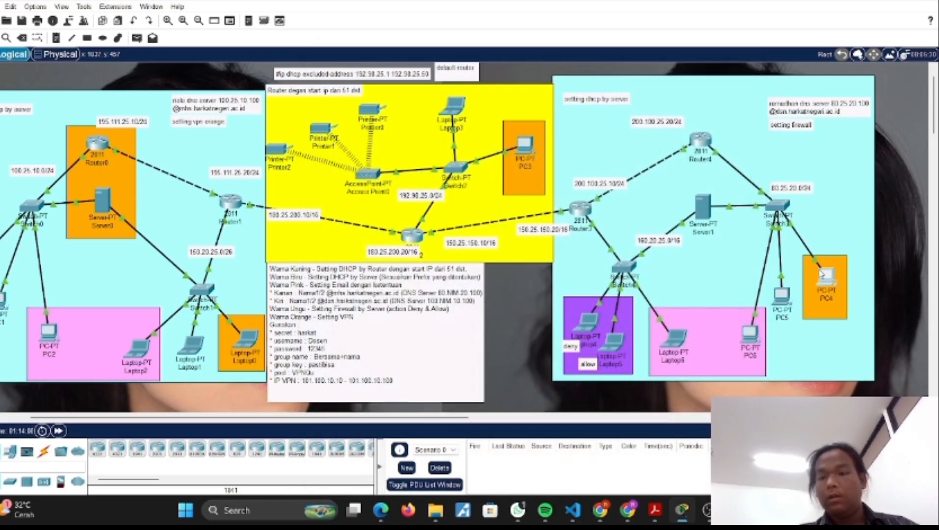
# Step: Disconnect PC4 from the VPN in its VPN configuration and open Laptop0
pyautogui.click(822, 274)
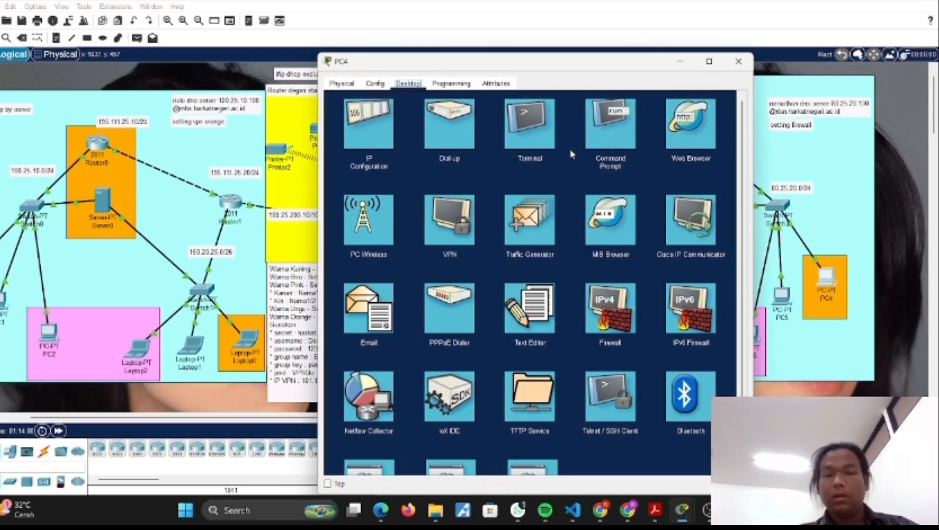
pyautogui.click(449, 223)
pyautogui.click(717, 131)
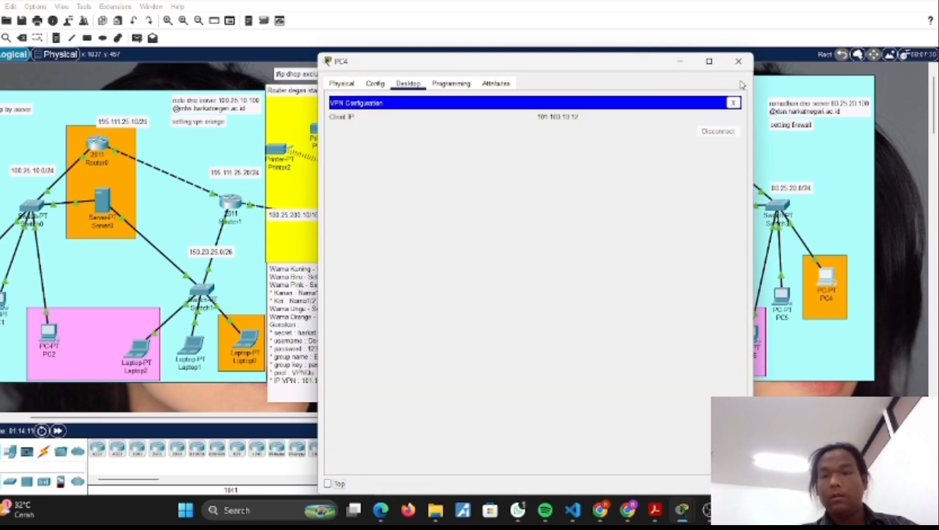
pyautogui.click(739, 62)
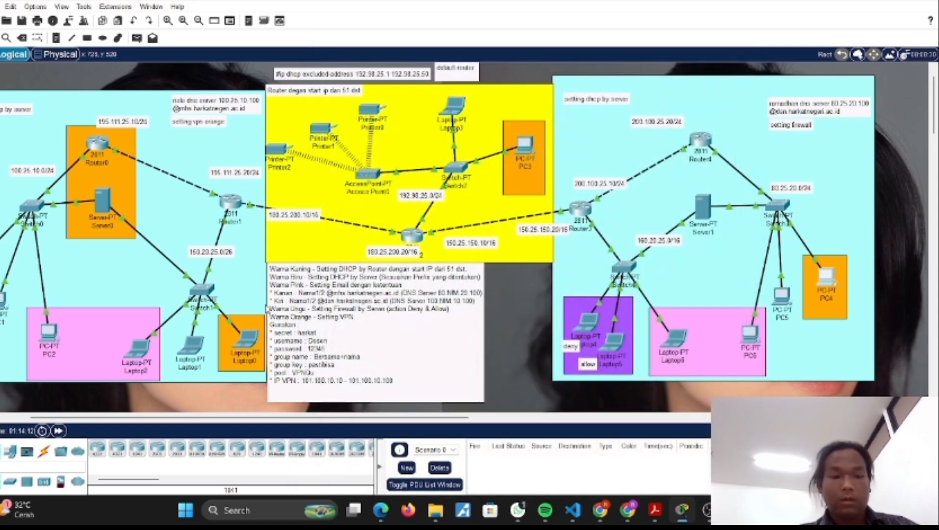
pyautogui.click(240, 345)
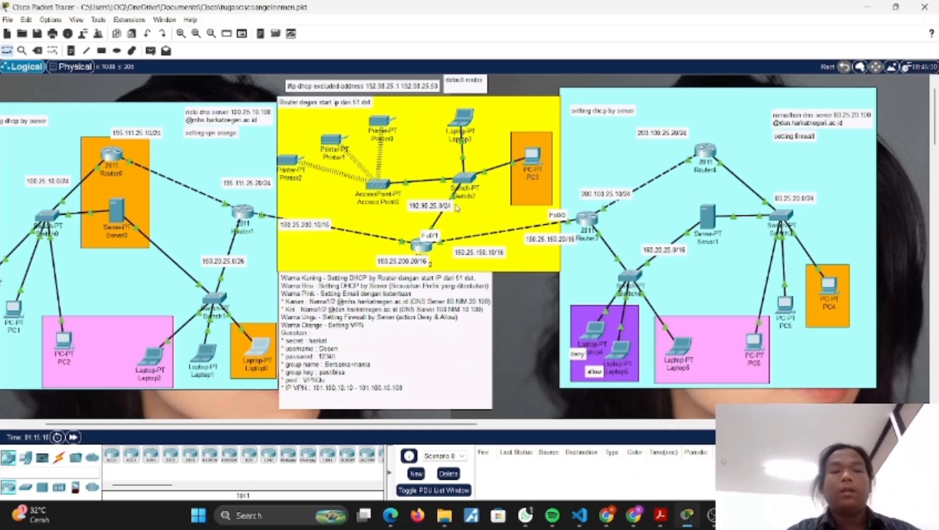
# Step: Test connectivity with a simple PDU from PC0 to PC5, and delete the test from the scenario
pyautogui.click(150, 51)
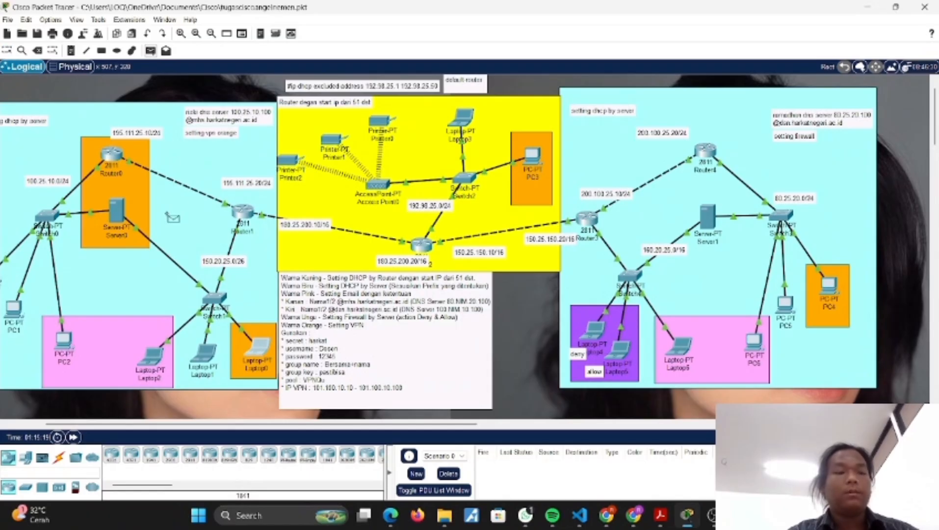
pyautogui.hscroll(-3, 166, 220)
pyautogui.click(69, 273)
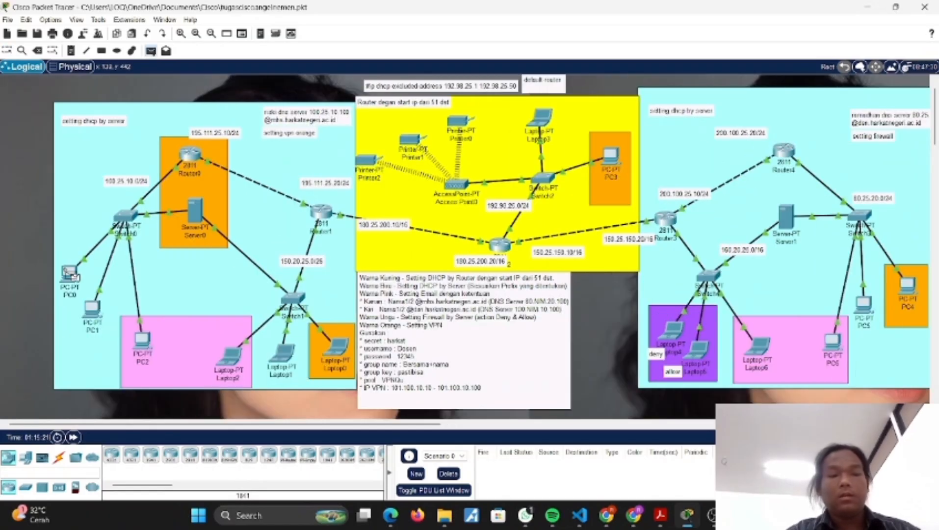
pyautogui.click(874, 306)
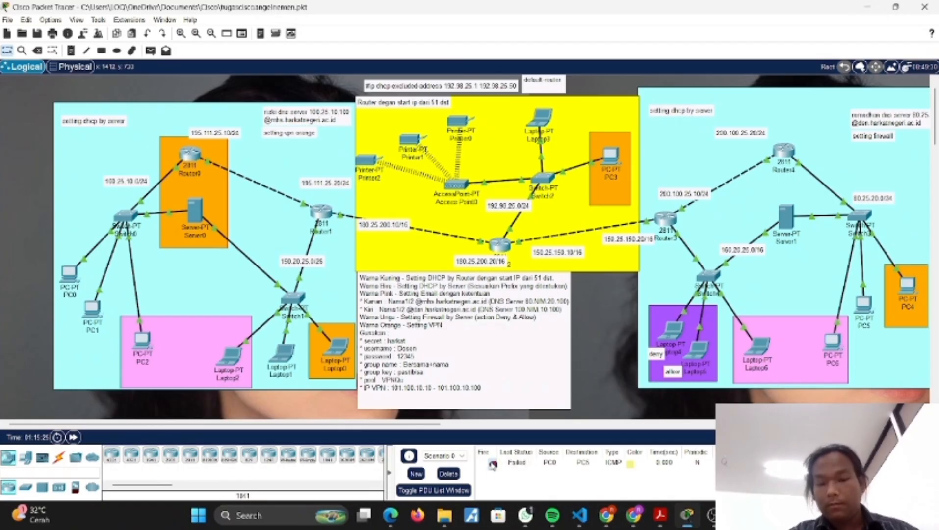
pyautogui.click(448, 473)
# Step: Test connectivity with a simple PDU from Laptop2 to Printer0, and delete the test from the scenario
pyautogui.click(150, 51)
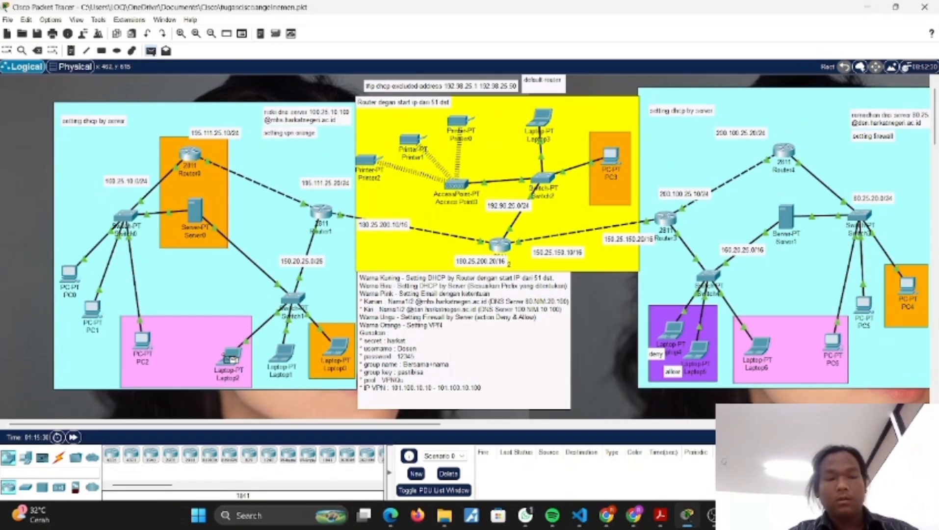
pyautogui.click(231, 358)
pyautogui.click(460, 122)
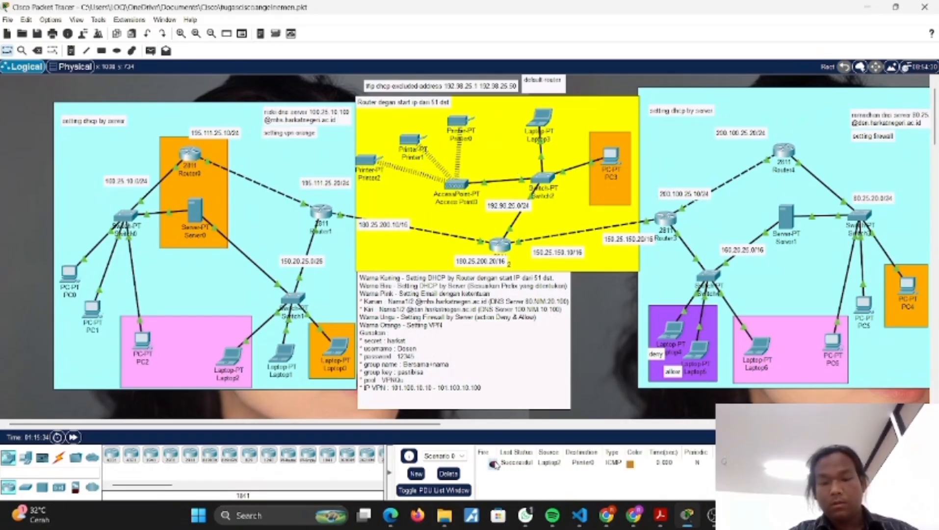
pyautogui.click(448, 474)
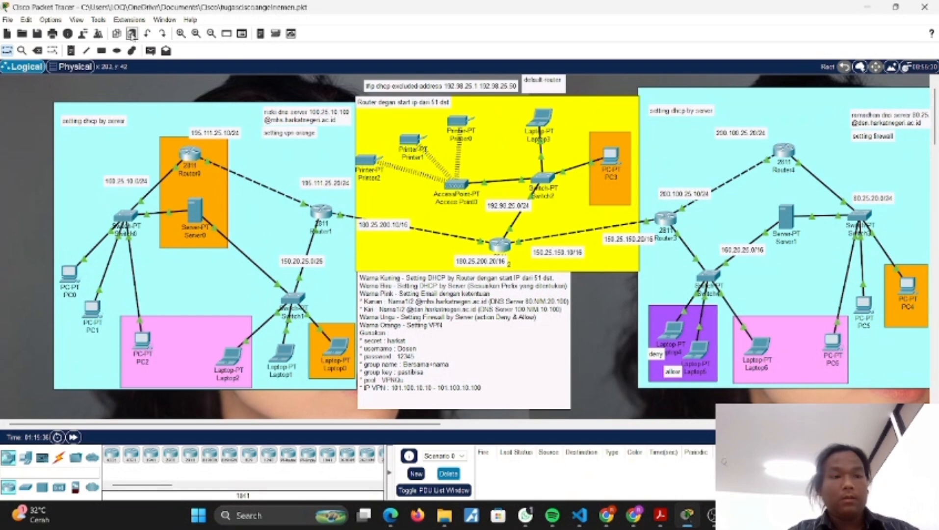
# Step: Test connectivity with a simple PDU from Laptop1 to PC4, and delete the test from the scenario
pyautogui.click(150, 50)
pyautogui.click(287, 357)
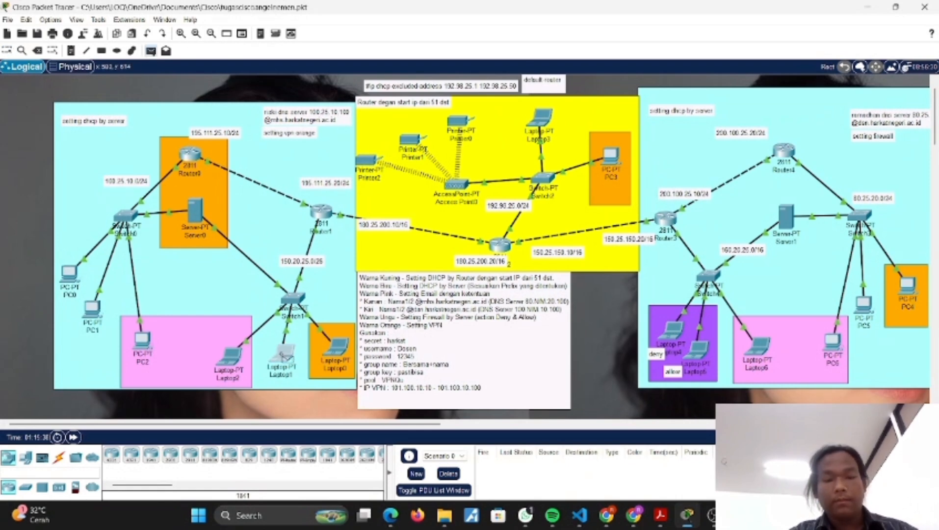
pyautogui.click(906, 282)
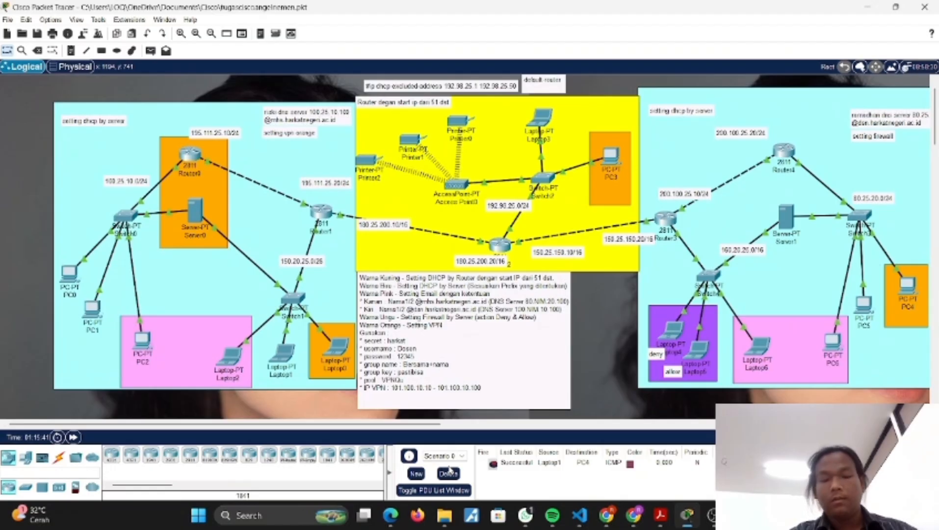
pyautogui.click(449, 472)
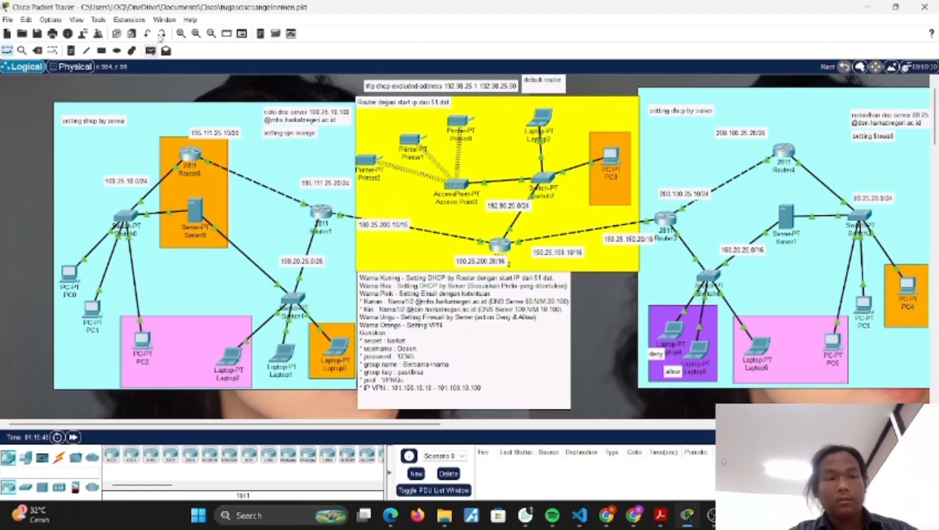
# Step: Test connectivity with a simple PDU from Server0 to Server1, and delete the test from the scenario
pyautogui.click(152, 51)
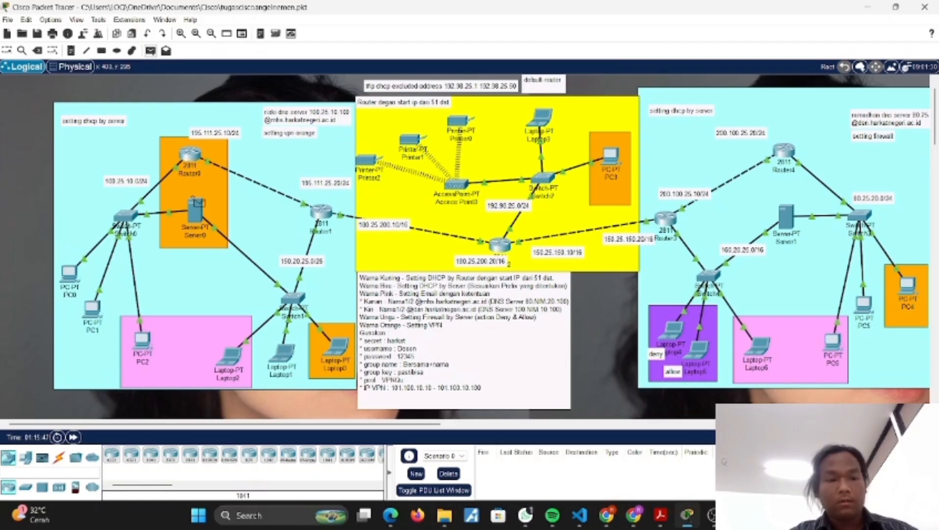
pyautogui.click(198, 209)
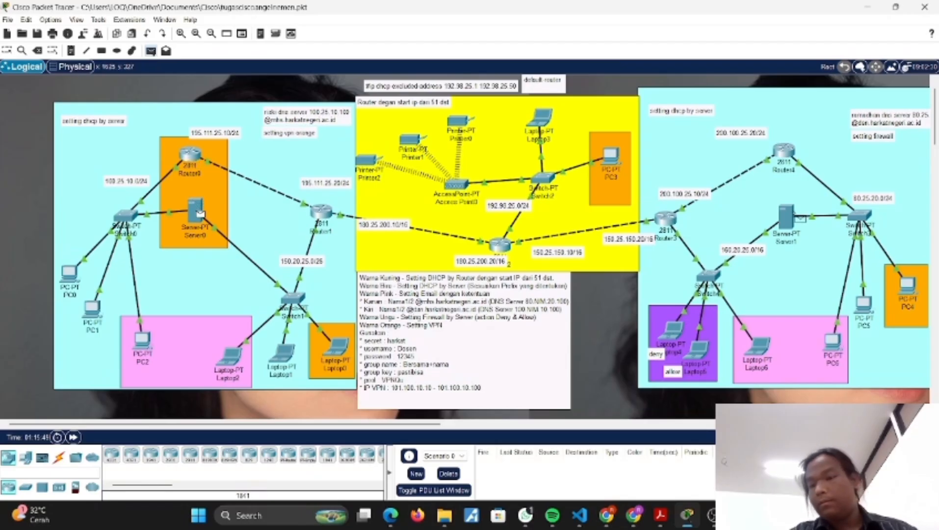
pyautogui.click(786, 216)
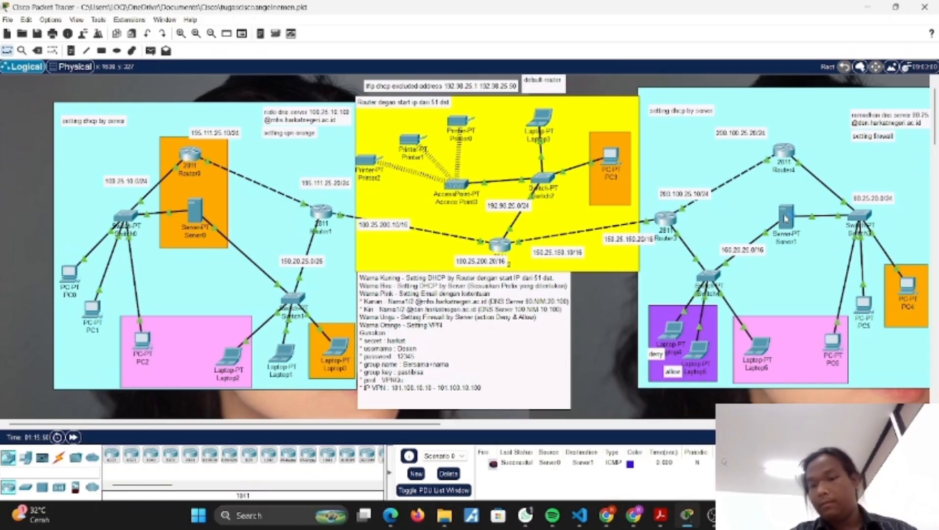
pyautogui.click(448, 473)
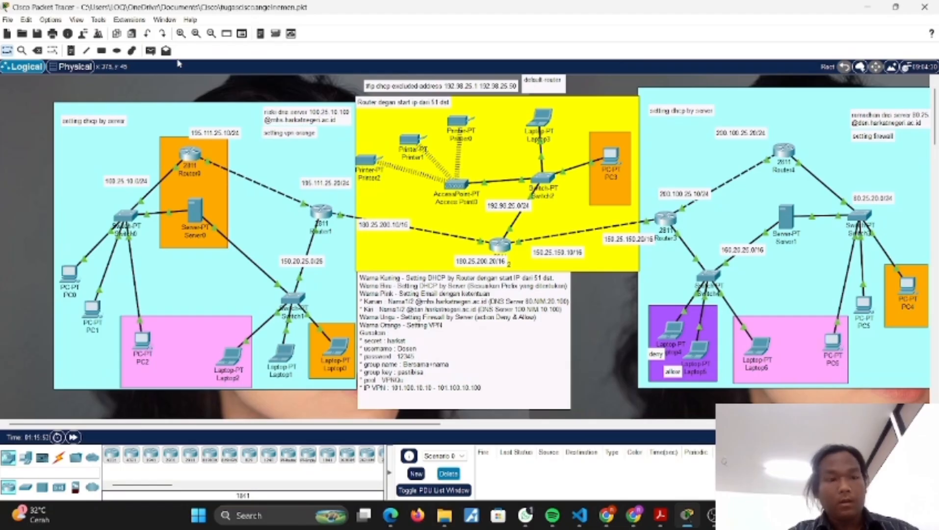
# Step: Test connectivity with a simple PDU from PC0 to PC3, and delete the test from the scenario
pyautogui.click(151, 52)
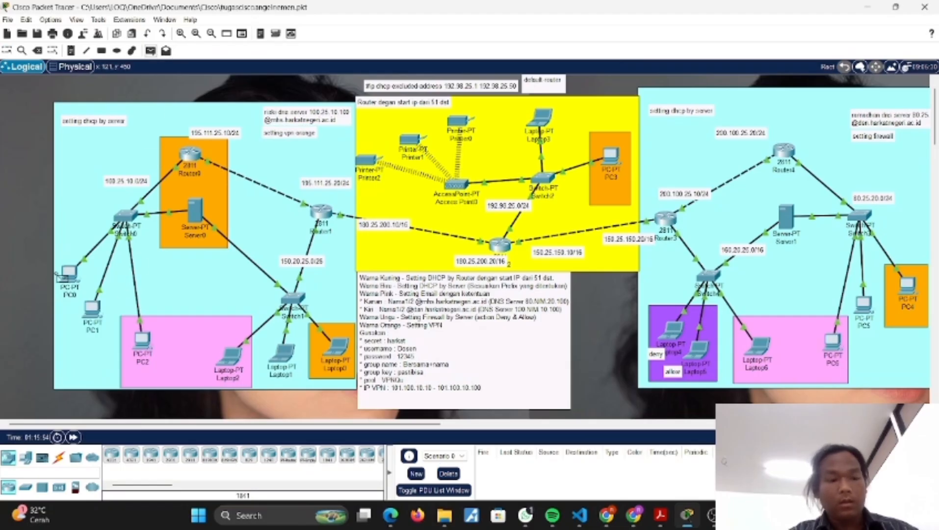
pyautogui.click(70, 274)
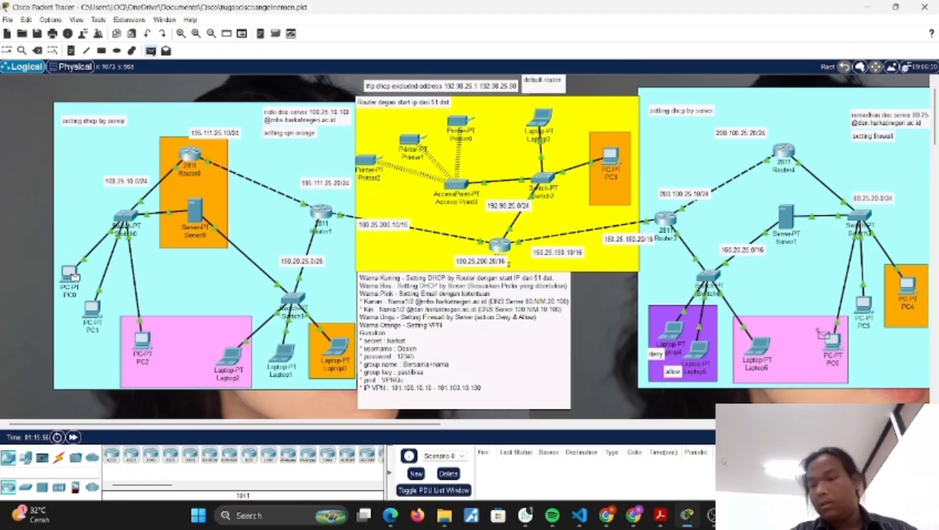
pyautogui.click(610, 156)
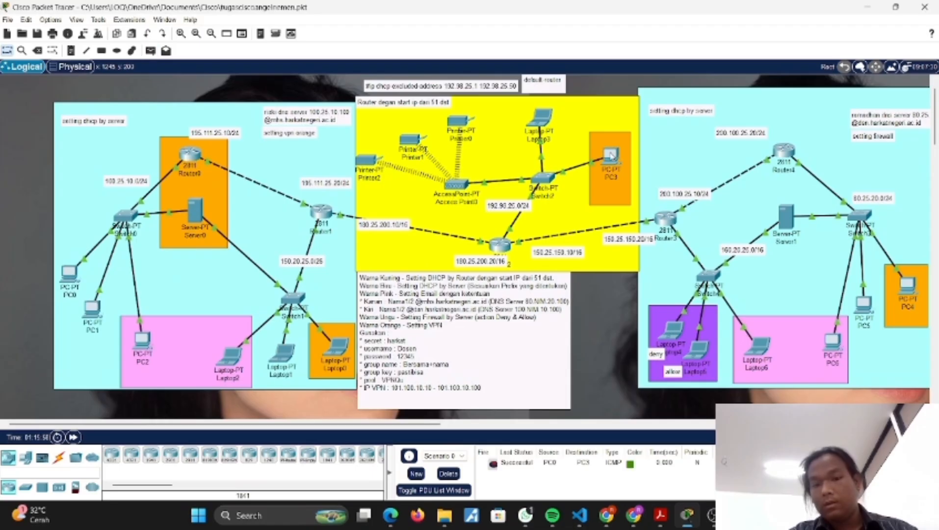
pyautogui.click(448, 474)
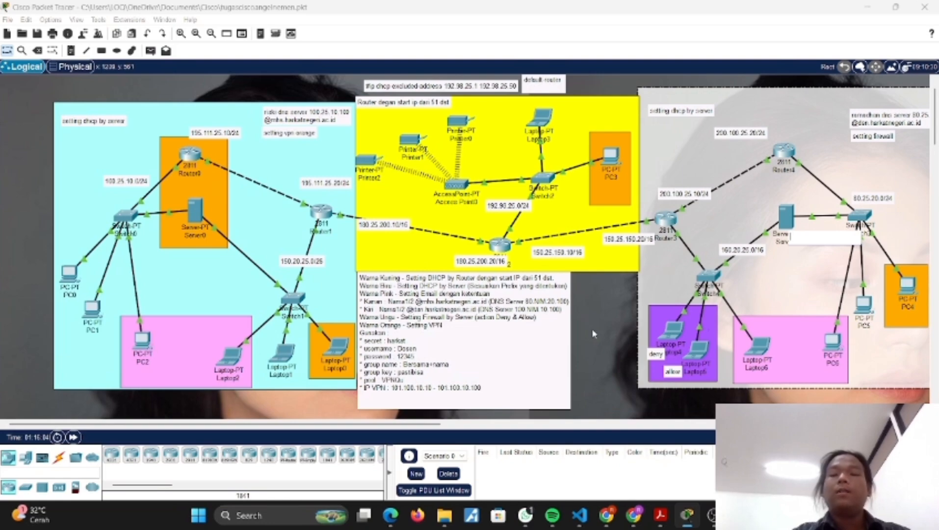
pyautogui.click(790, 224)
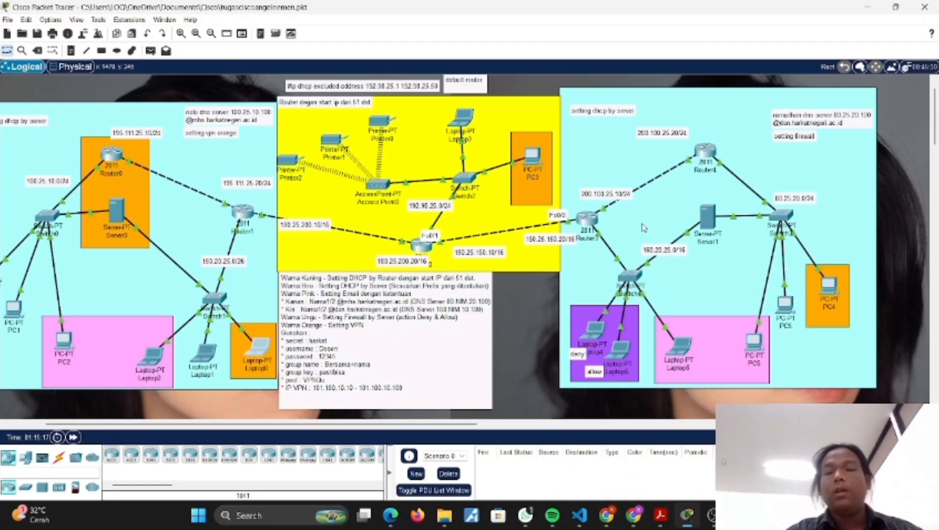
# Step: Test connectivity with a simple PDU from PC0 to PC5, and delete the test from the scenario
pyautogui.click(151, 50)
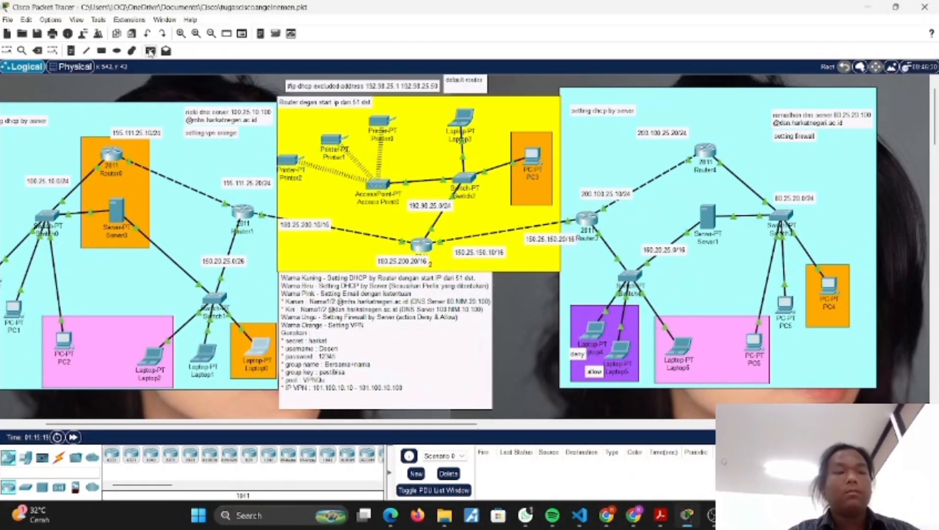
pyautogui.hscroll(-3, 172, 217)
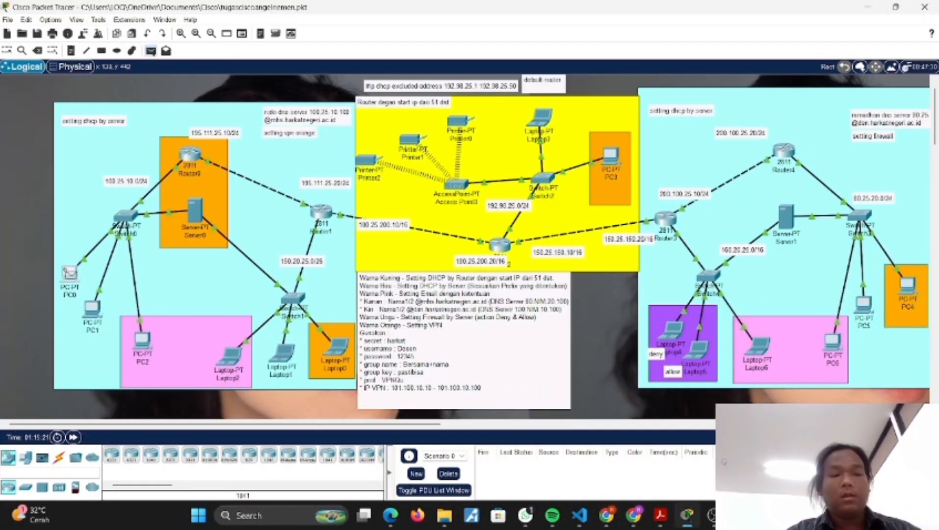
pyautogui.click(70, 274)
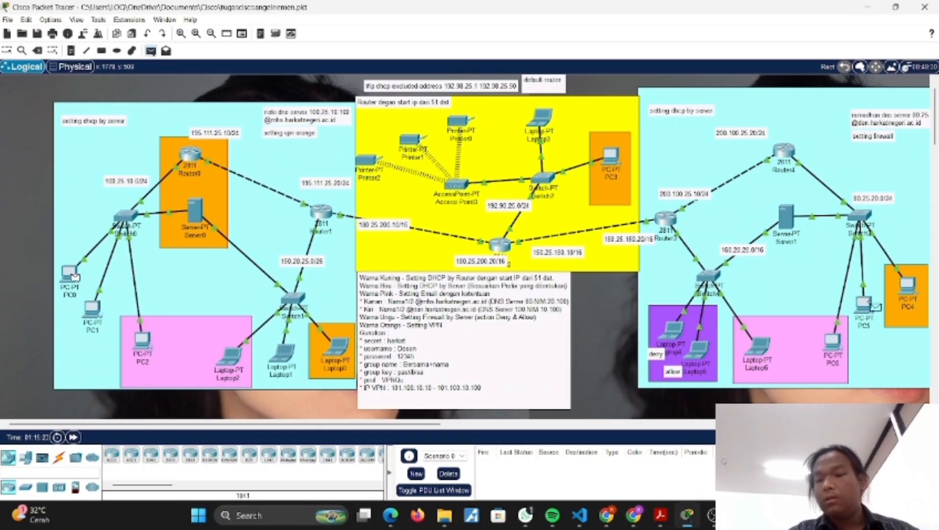
pyautogui.click(865, 302)
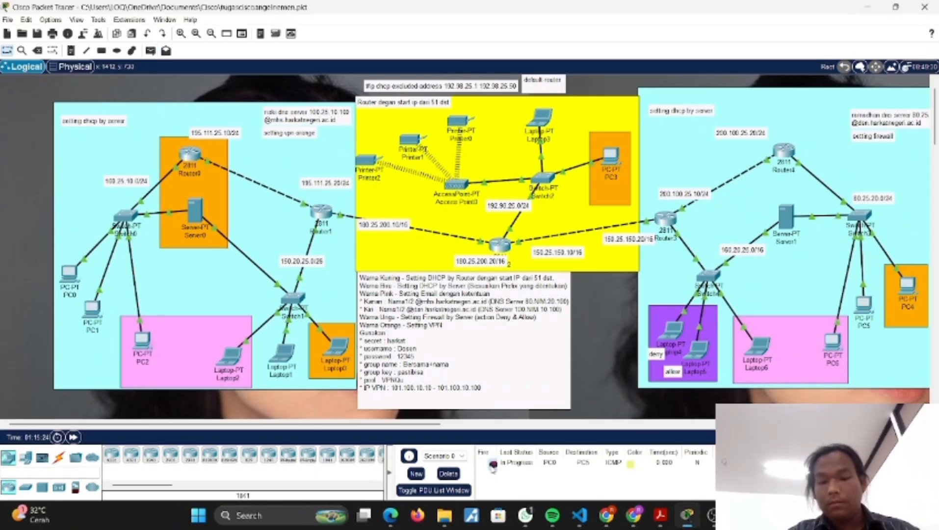
pyautogui.click(455, 473)
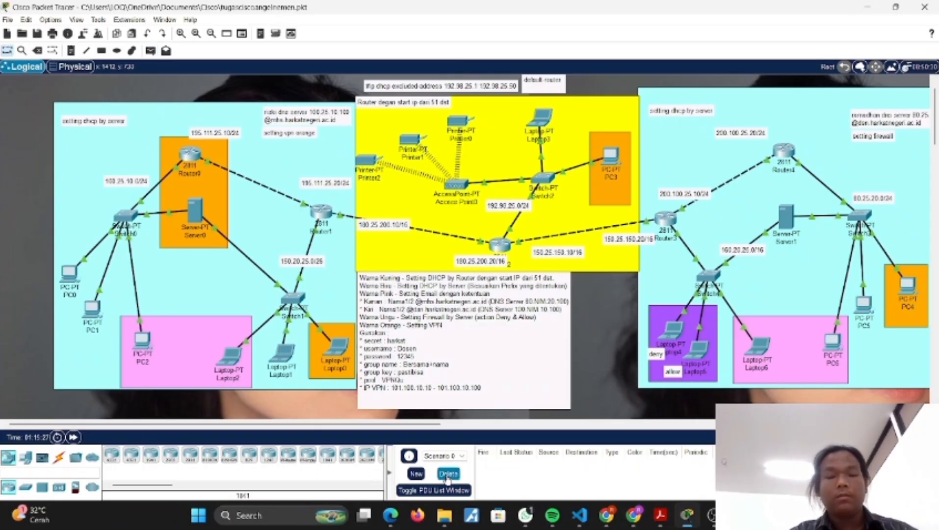
# Step: Test connectivity with a simple PDU from Laptop2 to Printer0, and delete the test from the scenario
pyautogui.click(150, 51)
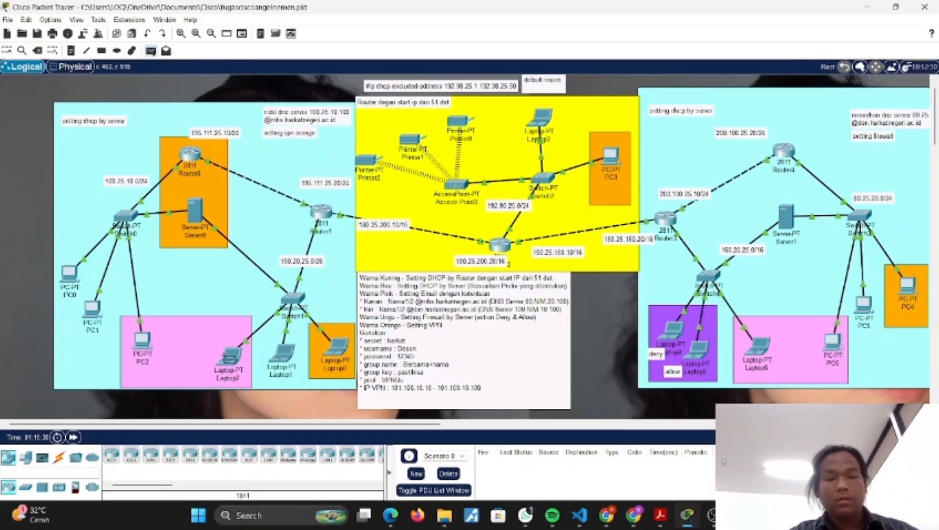
pyautogui.click(228, 354)
pyautogui.click(463, 122)
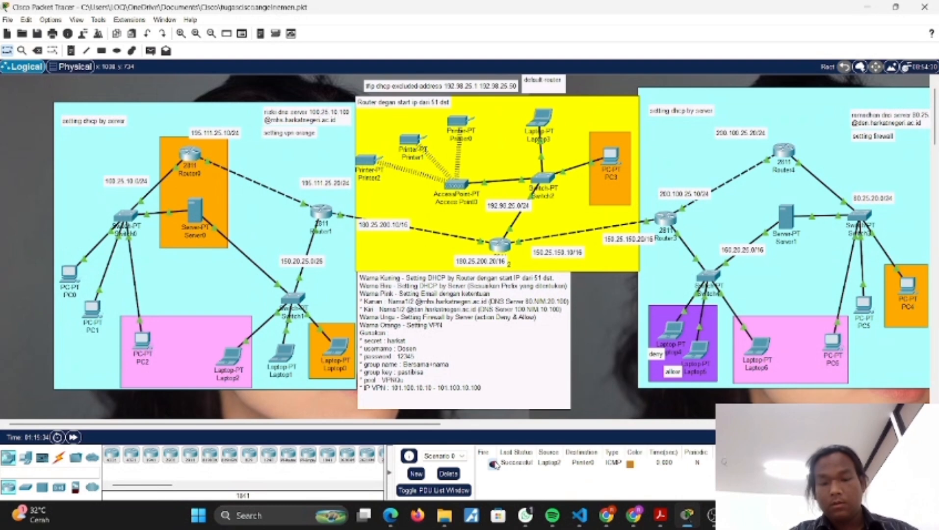
pyautogui.click(447, 474)
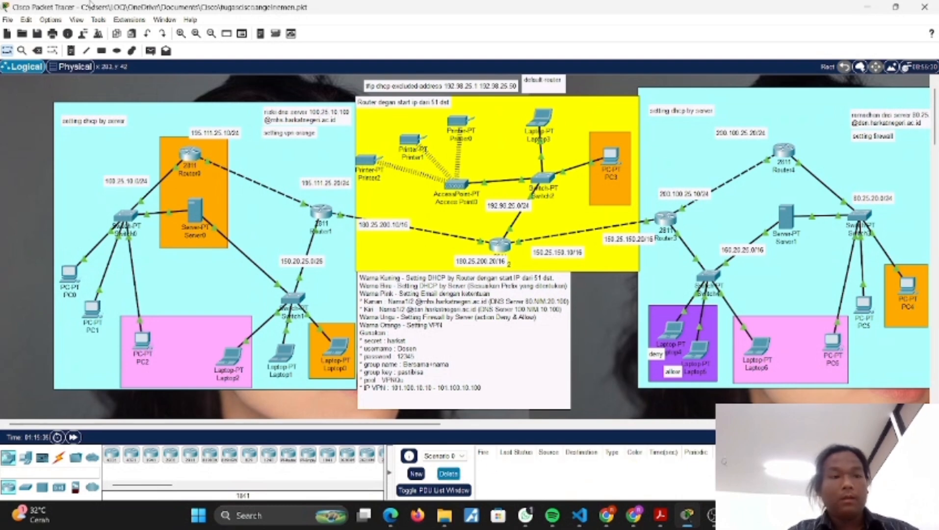
# Step: Test connectivity with a simple PDU from Laptop1 to PC4, and delete the test from the scenario
pyautogui.click(150, 50)
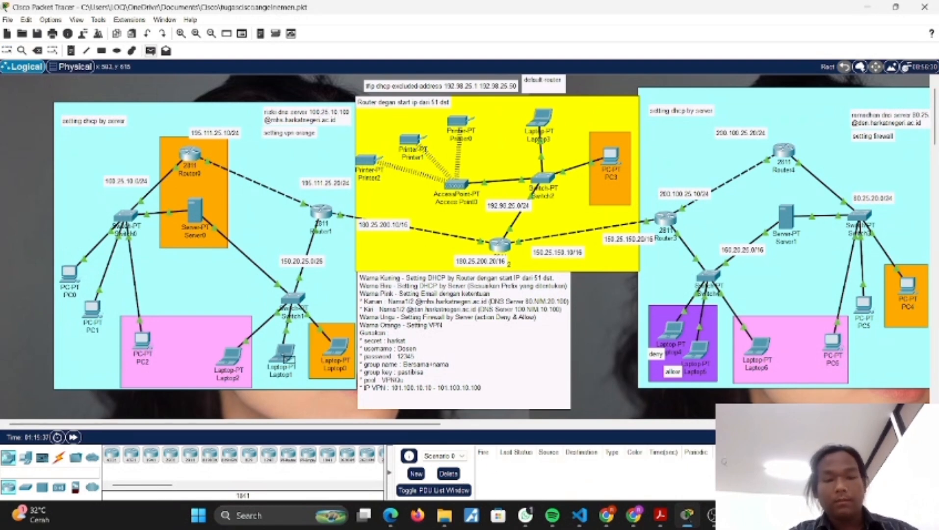
pyautogui.click(284, 356)
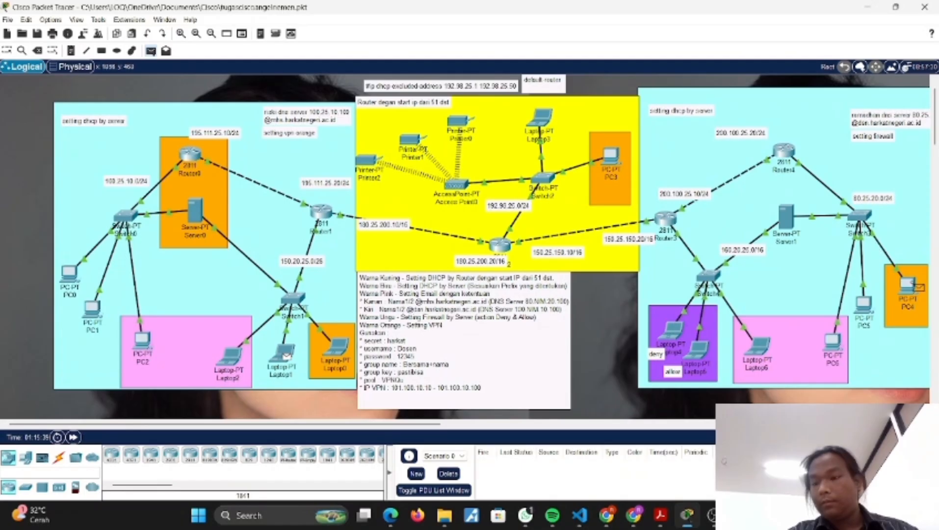
pyautogui.click(907, 285)
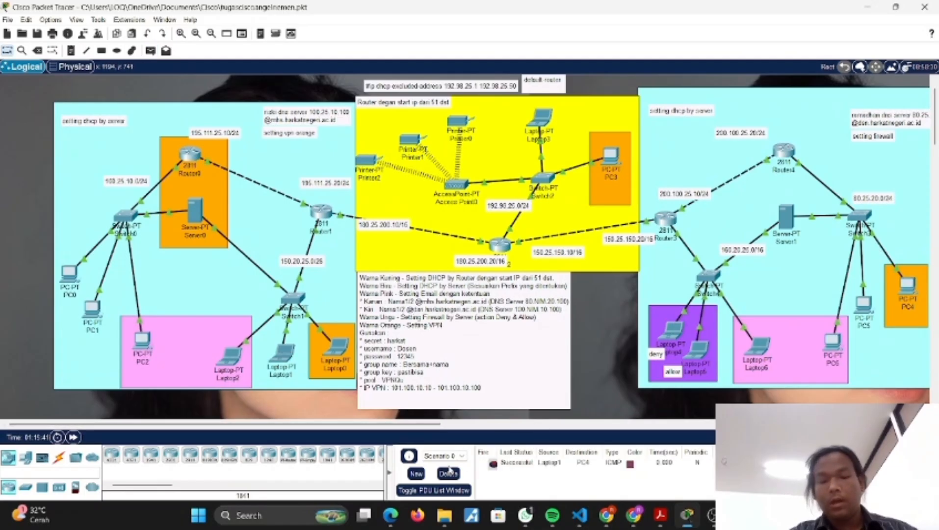
pyautogui.click(449, 473)
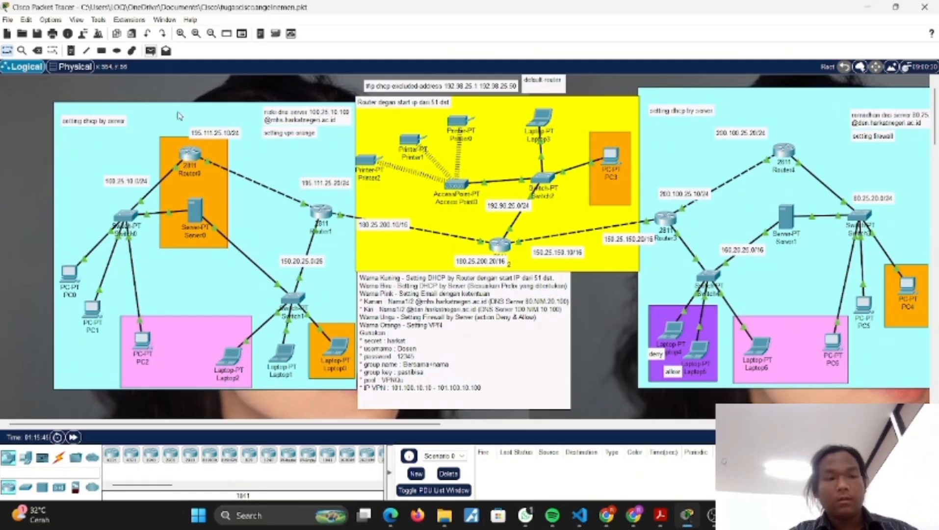
# Step: Test connectivity with a simple PDU from Server0 to Server1, and delete the test from the scenario
pyautogui.click(151, 51)
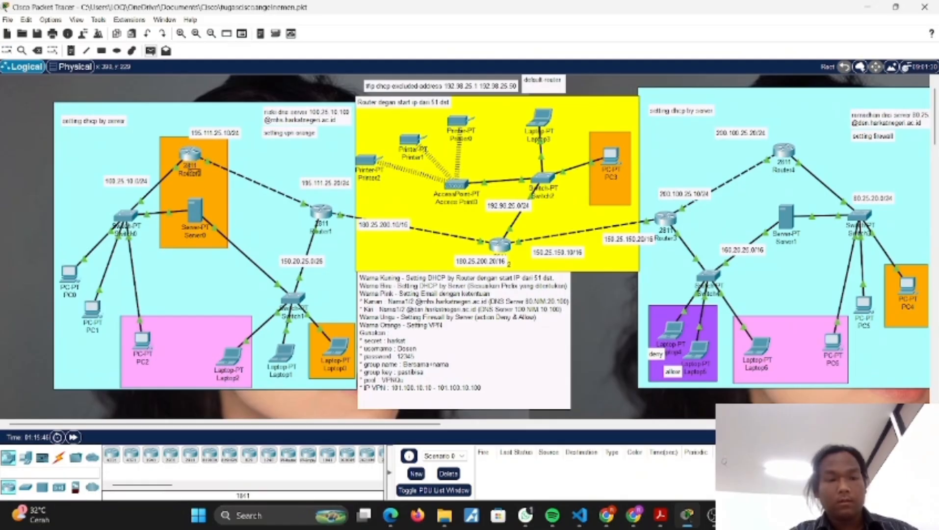
pyautogui.click(198, 203)
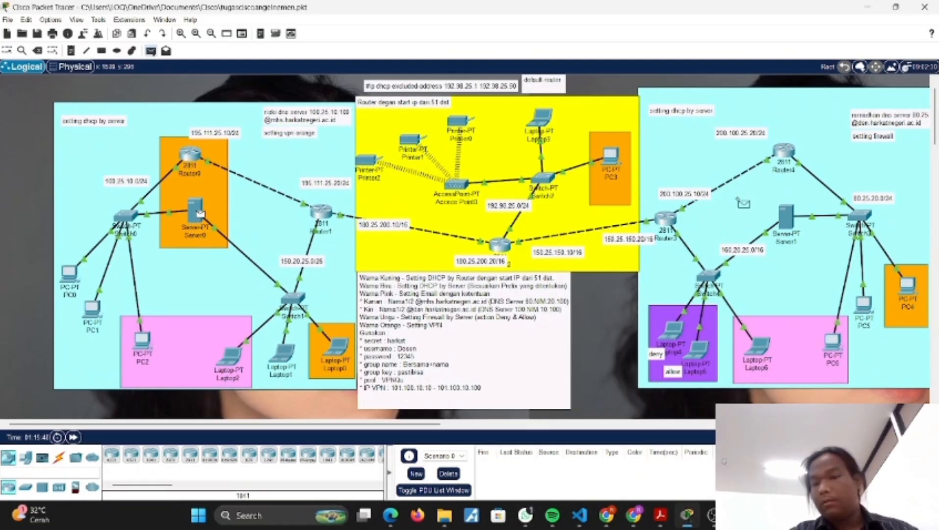
pyautogui.click(787, 216)
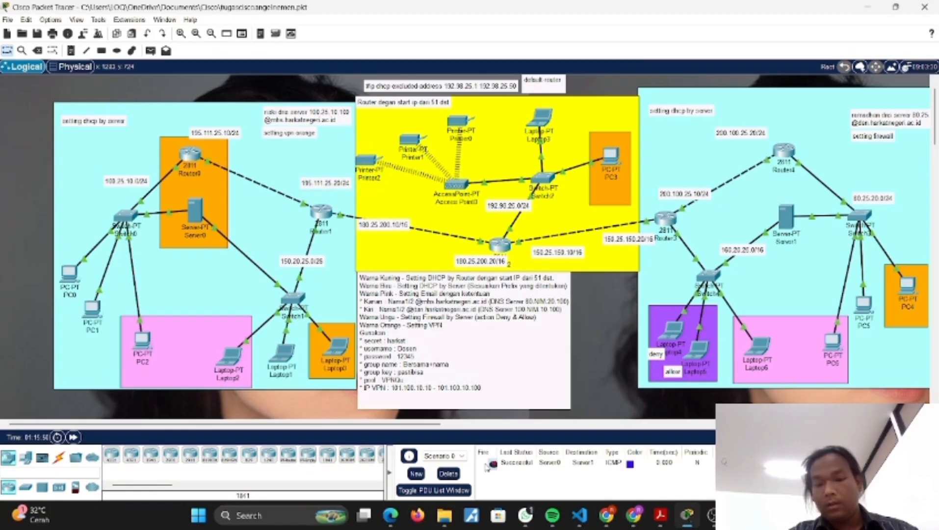
pyautogui.click(455, 473)
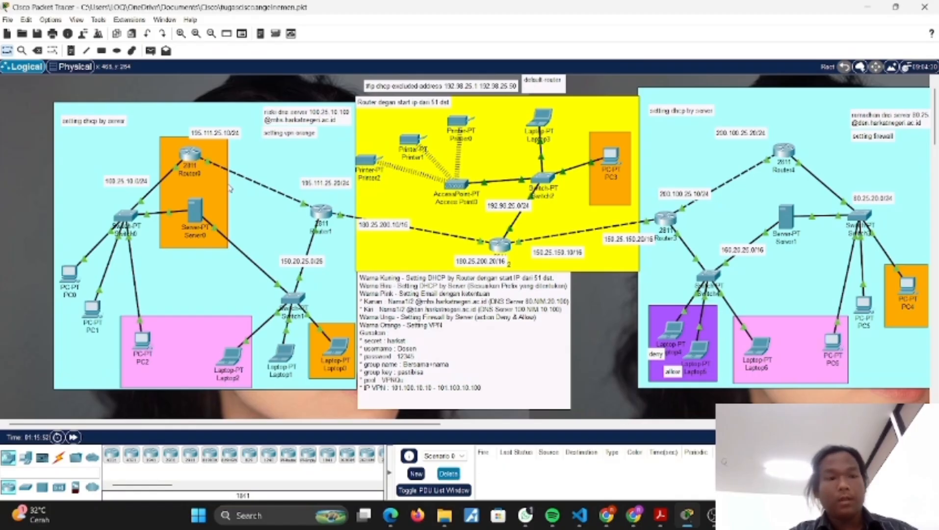
# Step: Test connectivity with a simple PDU from PC0 to PC3, and delete the test from the scenario
pyautogui.click(152, 52)
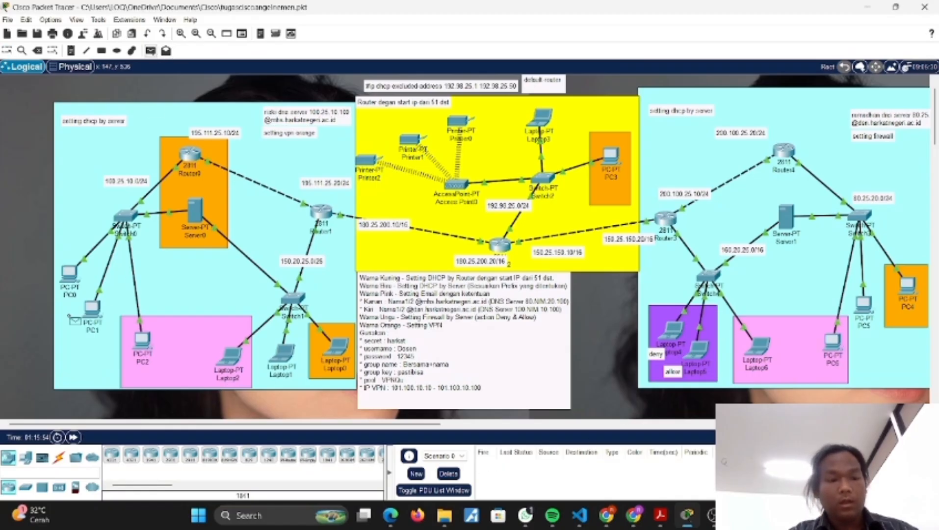
pyautogui.click(68, 274)
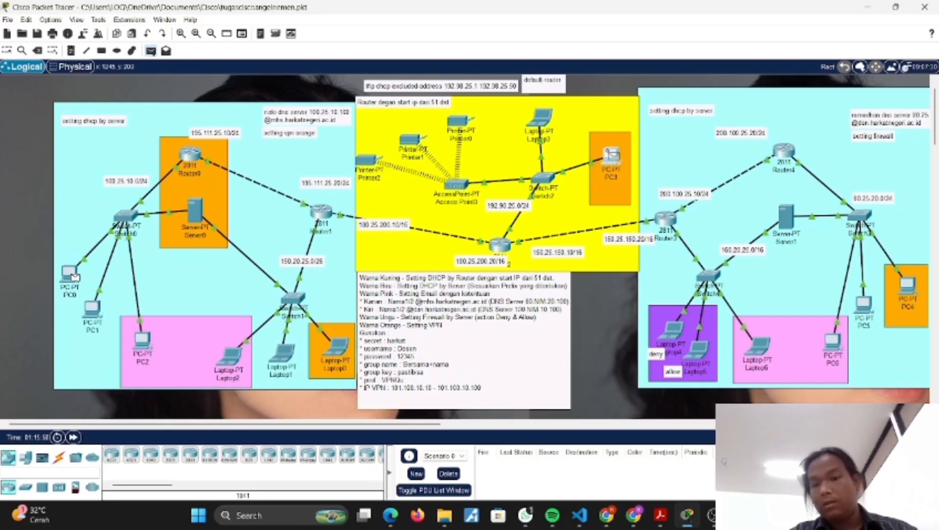
pyautogui.click(599, 158)
pyautogui.click(448, 474)
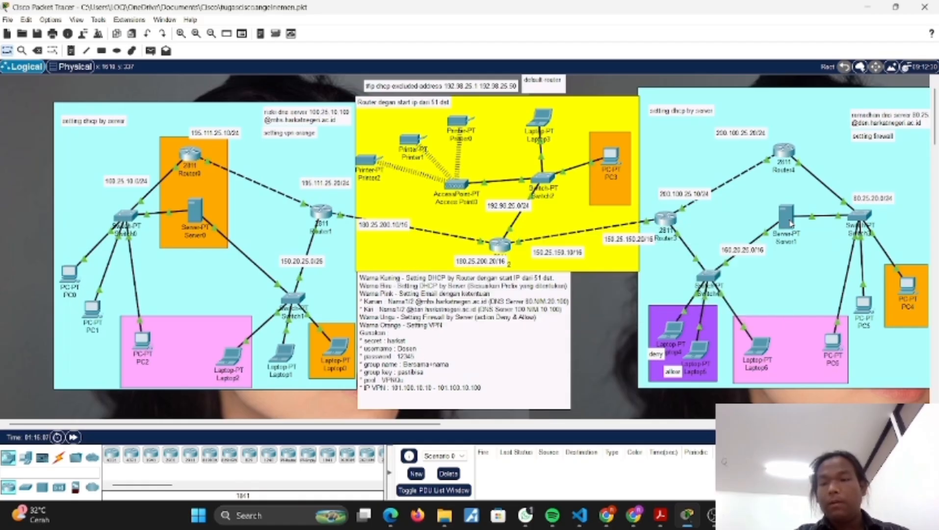
# Step: Start an inbound Deny rule with remote IP prefix 160.20.25 in Server1's IPv4 firewall, and turn the firewall service on
pyautogui.click(788, 219)
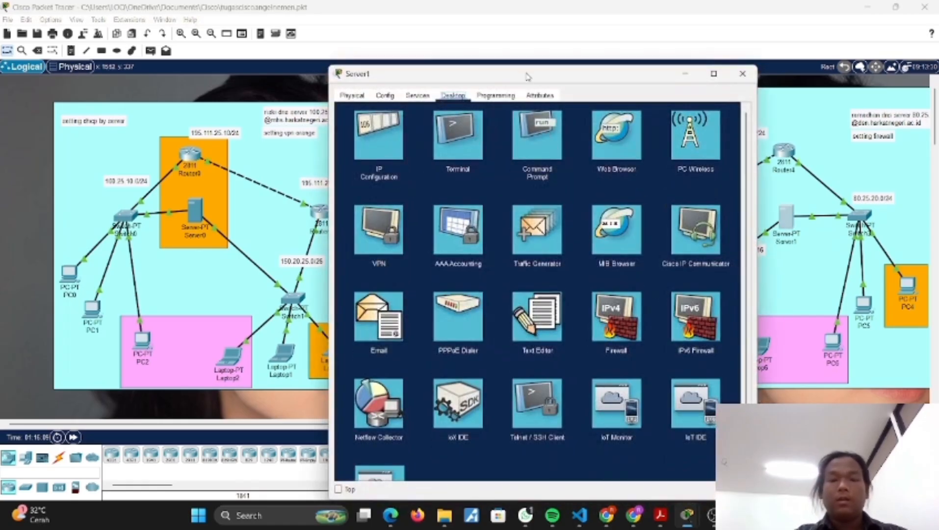
pyautogui.moveTo(525, 76); pyautogui.dragTo(266, 105)
pyautogui.click(360, 363)
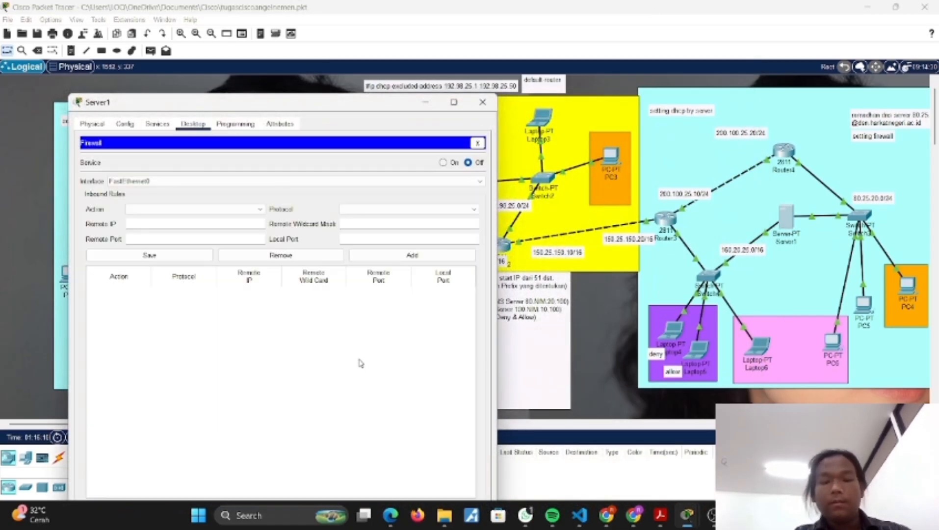
pyautogui.click(177, 209)
pyautogui.click(172, 235)
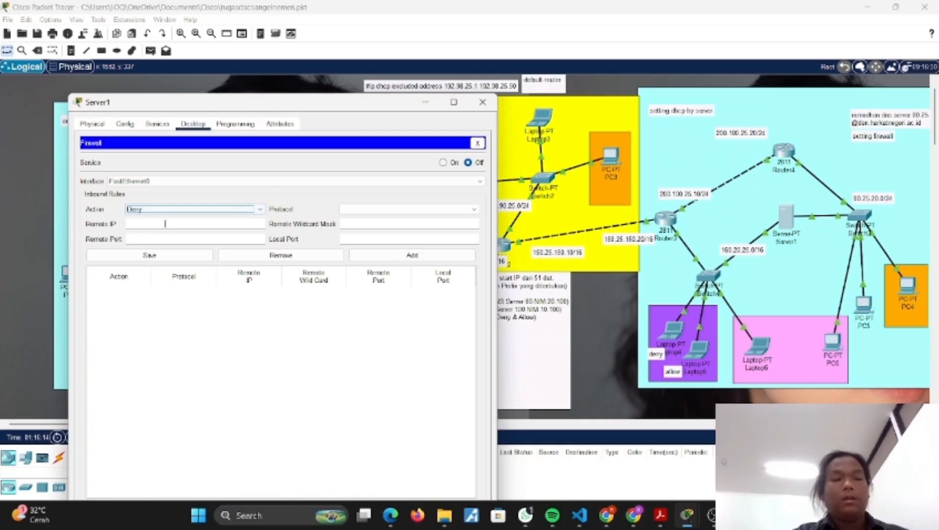
pyautogui.click(161, 223)
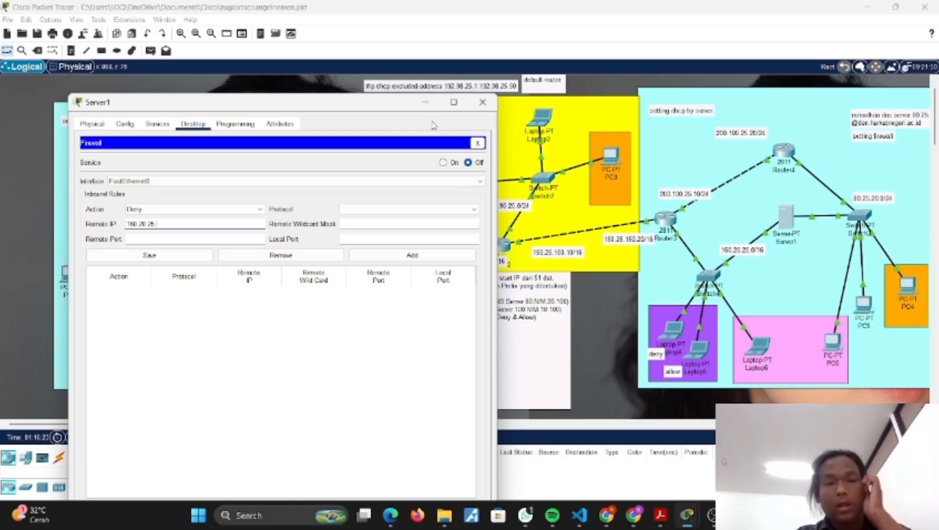
pyautogui.click(443, 163)
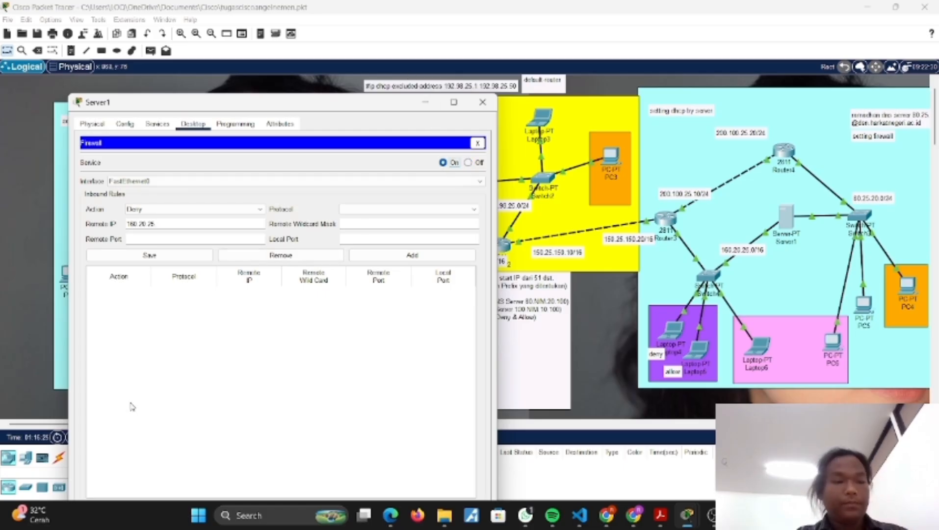
pyautogui.moveTo(301, 102); pyautogui.dragTo(284, 56)
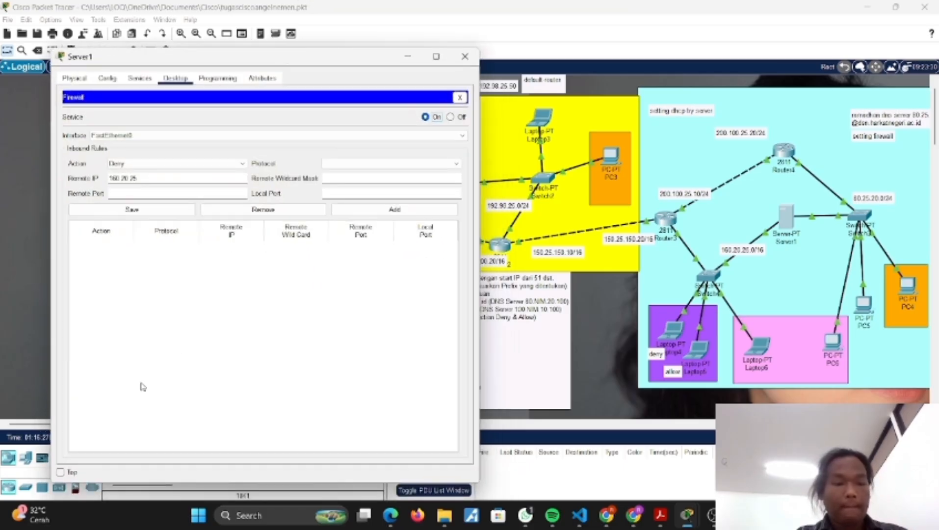
pyautogui.click(60, 472)
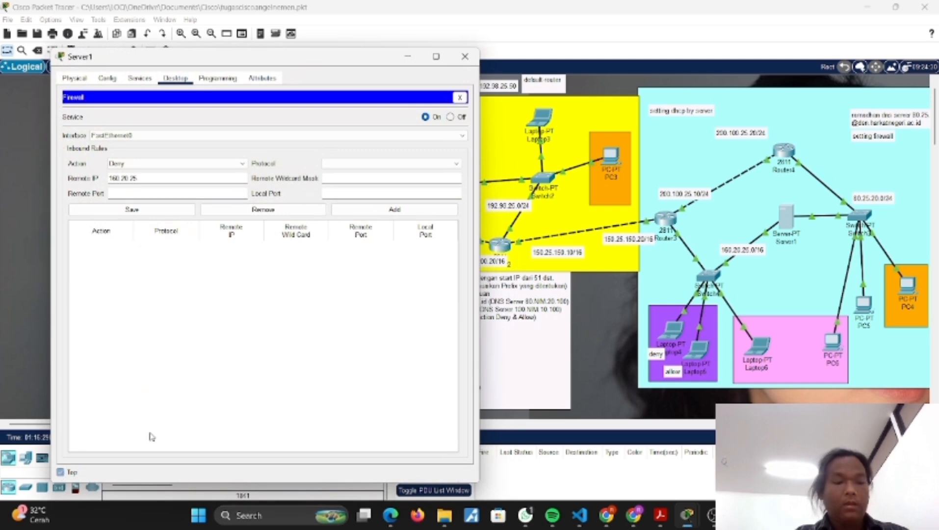
pyautogui.click(407, 56)
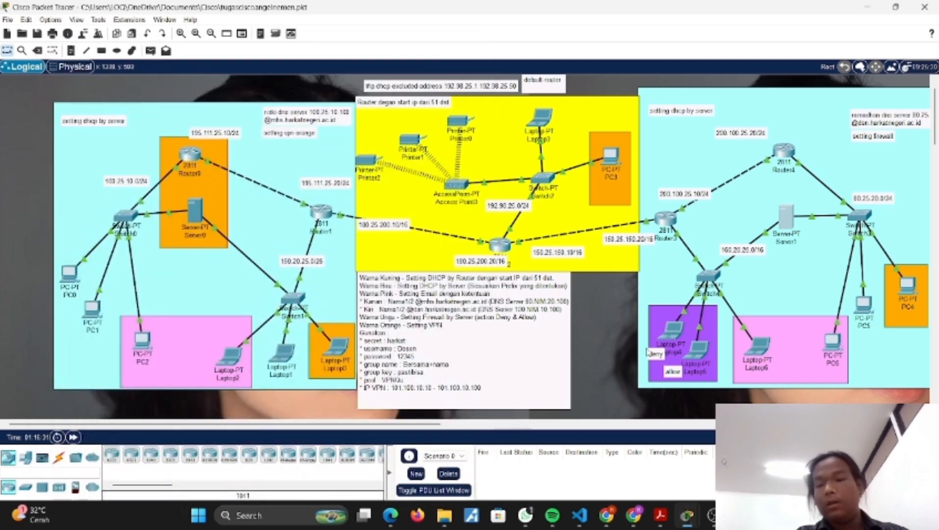
# Step: Check the IP configuration of Laptop4 and Laptop5 for their IPv4 addresses
pyautogui.click(666, 335)
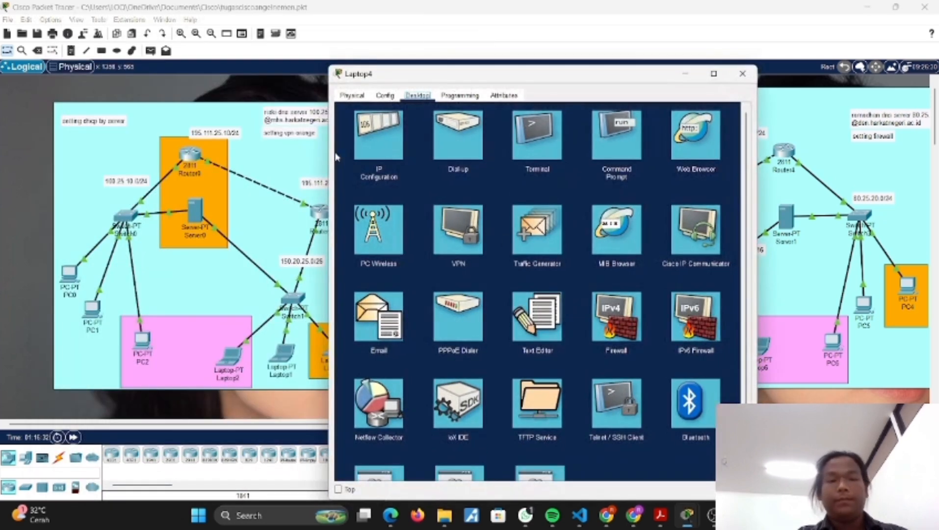
pyautogui.click(401, 155)
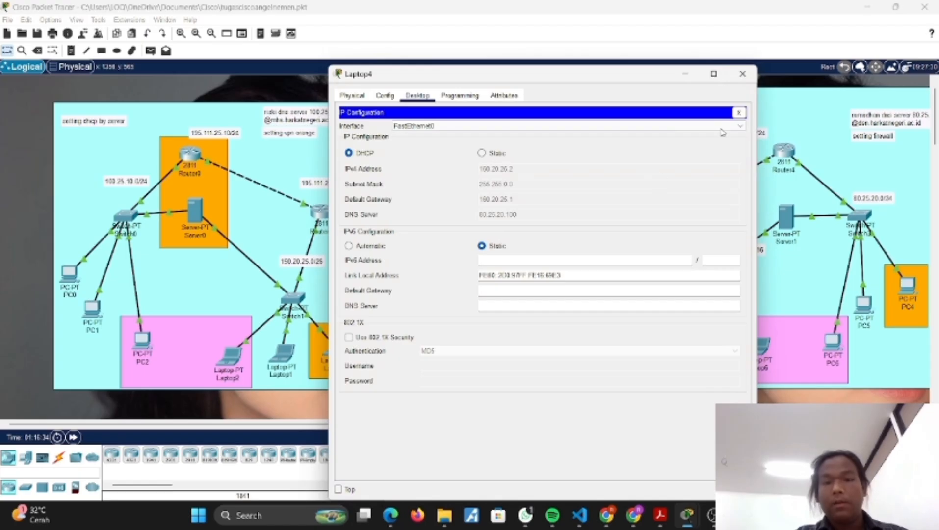
pyautogui.click(685, 73)
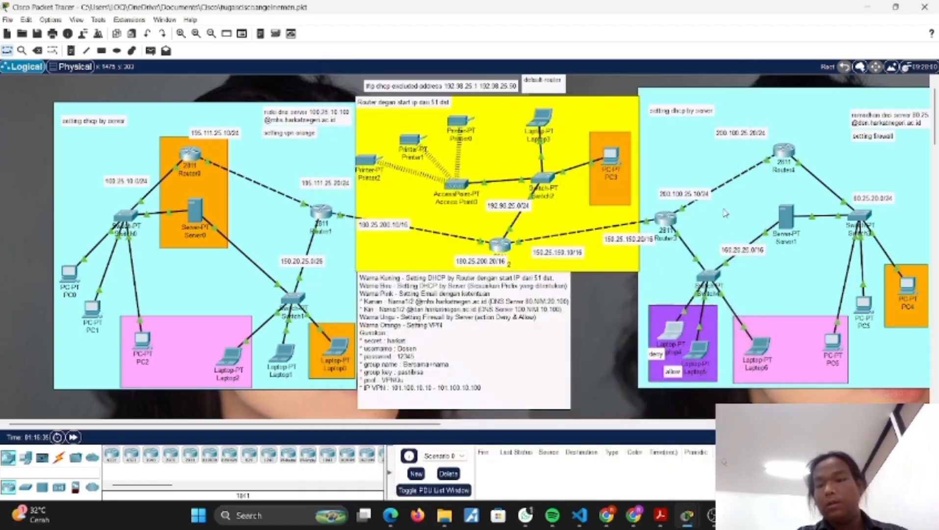
pyautogui.click(697, 352)
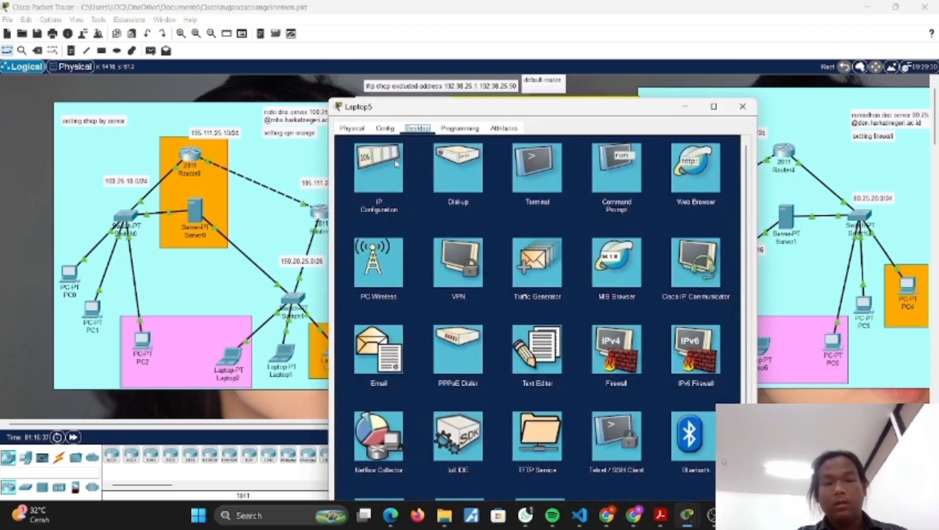
pyautogui.click(397, 163)
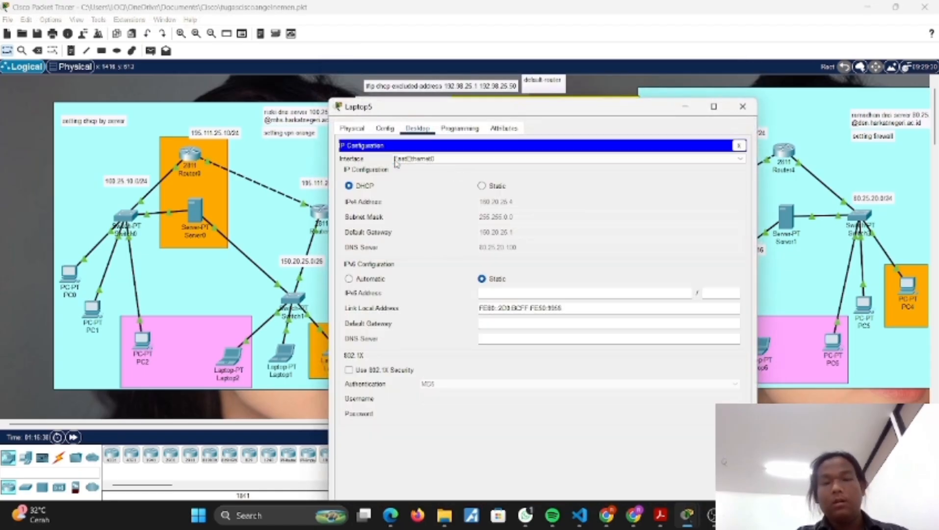
pyautogui.click(686, 109)
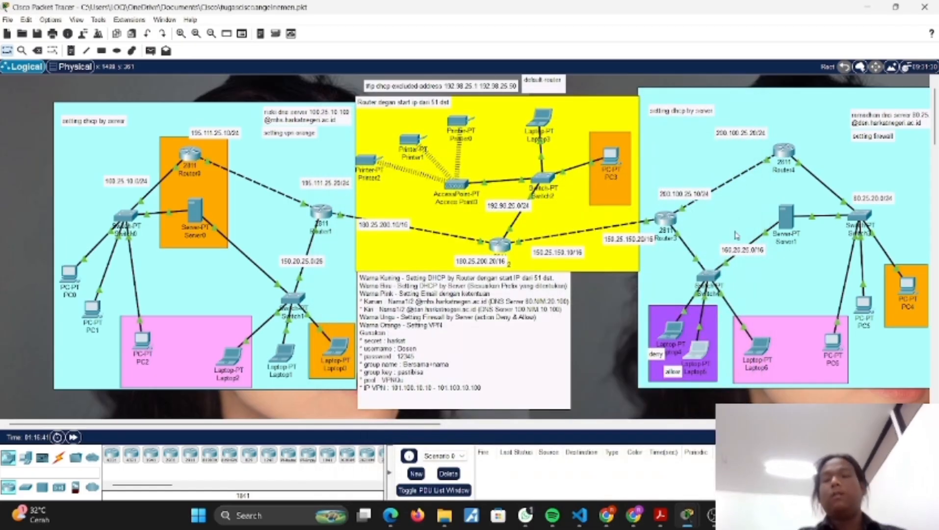
# Step: Complete Server1's Deny rule with remote IP 160.20.25.2, protocol IP and wildcard mask 0.0.0.0, and add it to the inbound rules
pyautogui.click(786, 216)
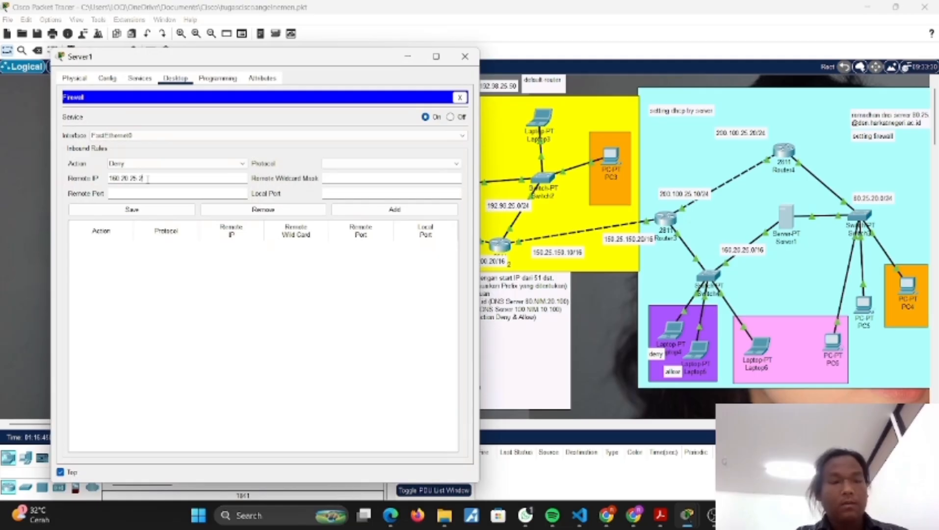
pyautogui.click(348, 164)
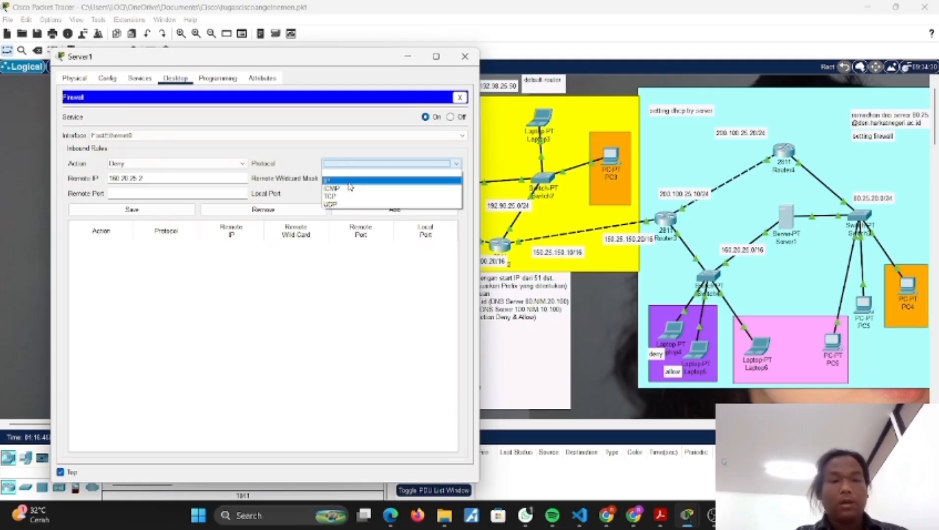
pyautogui.click(338, 180)
pyautogui.click(337, 178)
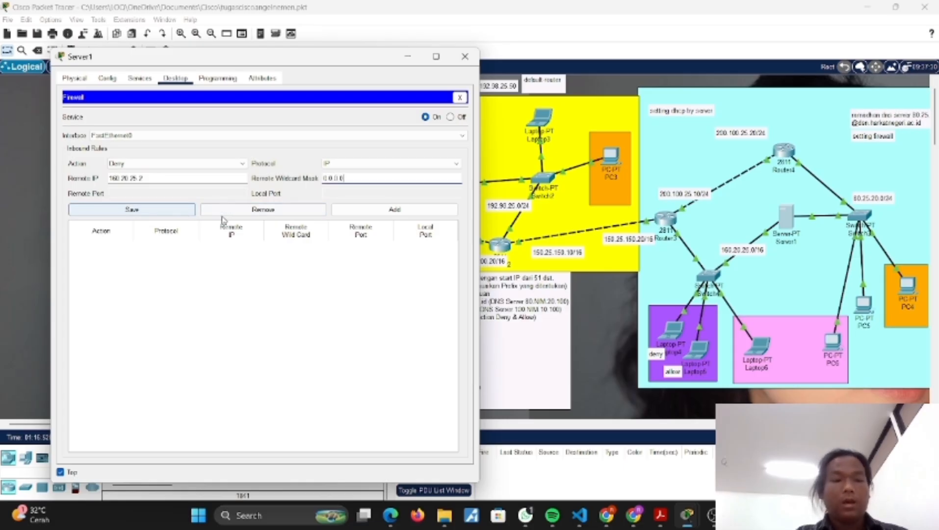
pyautogui.click(392, 210)
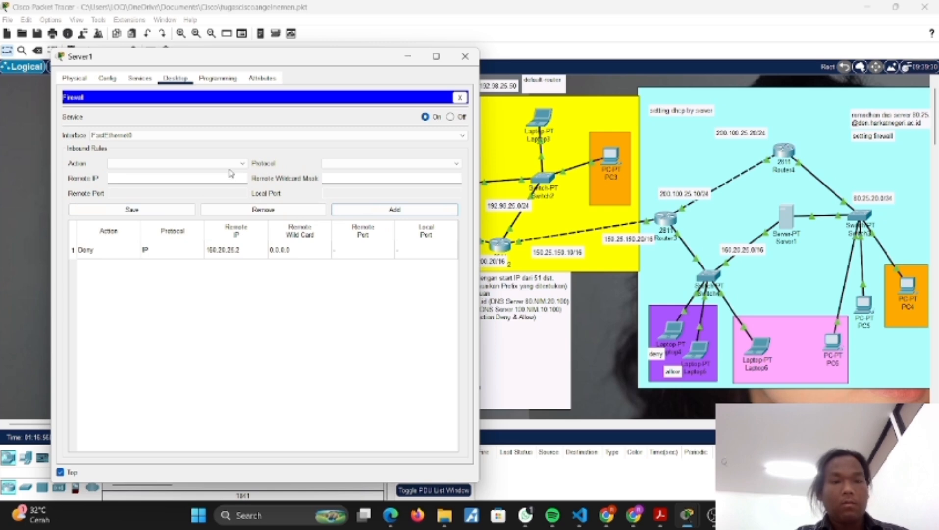
# Step: Add an inbound Allow rule to Server1's firewall for remote IP 160.20.25.4, protocol IP and wildcard mask 0.0.0.0
pyautogui.click(162, 163)
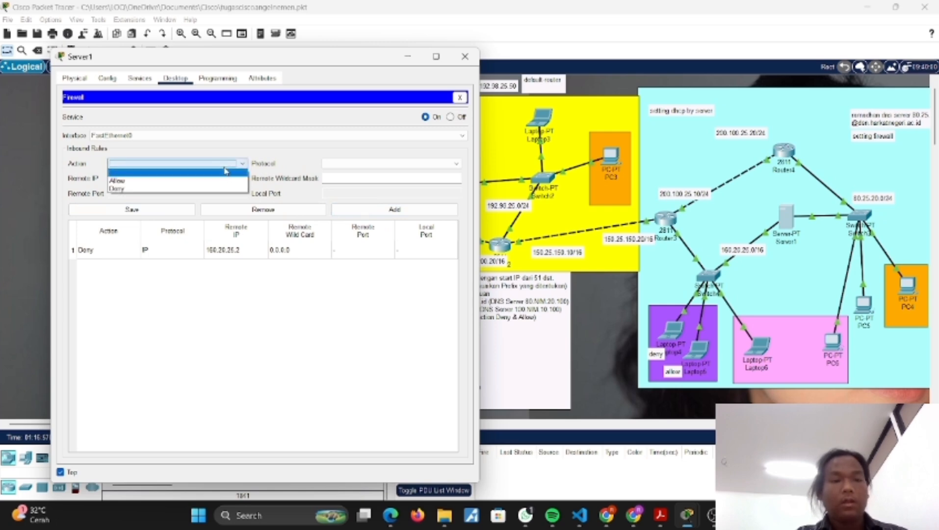
pyautogui.click(124, 180)
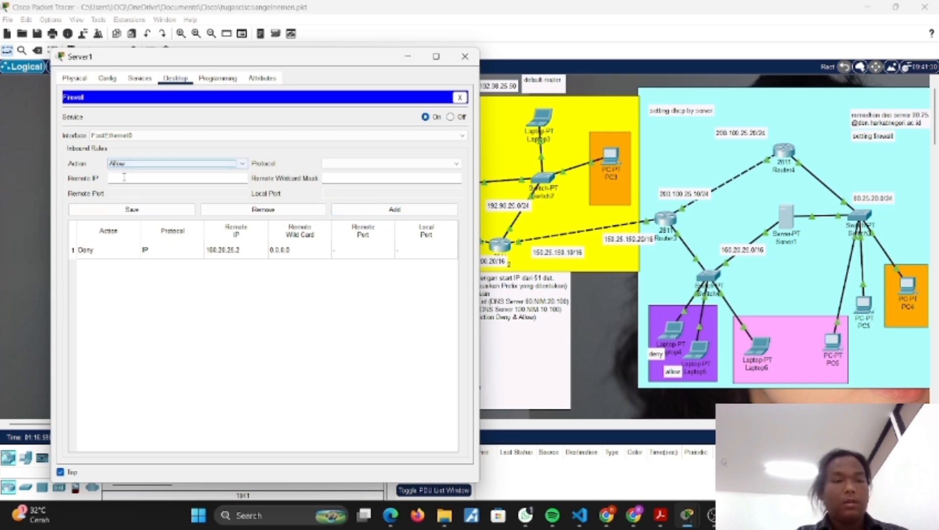
pyautogui.click(123, 177)
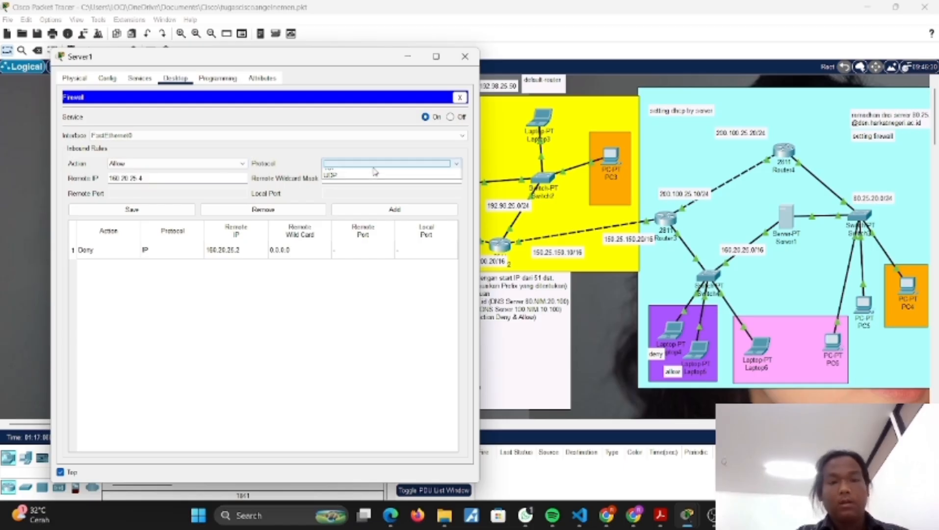
pyautogui.click(369, 164)
pyautogui.click(338, 182)
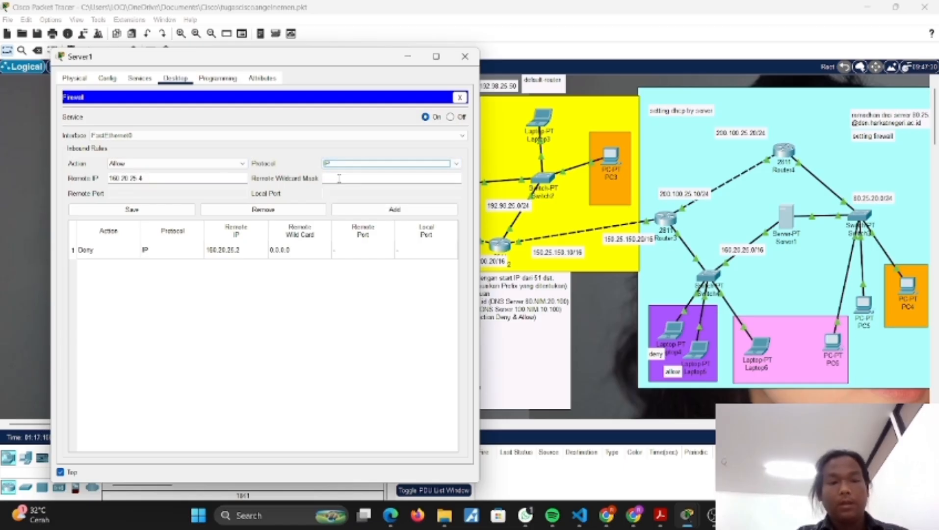
pyautogui.click(339, 179)
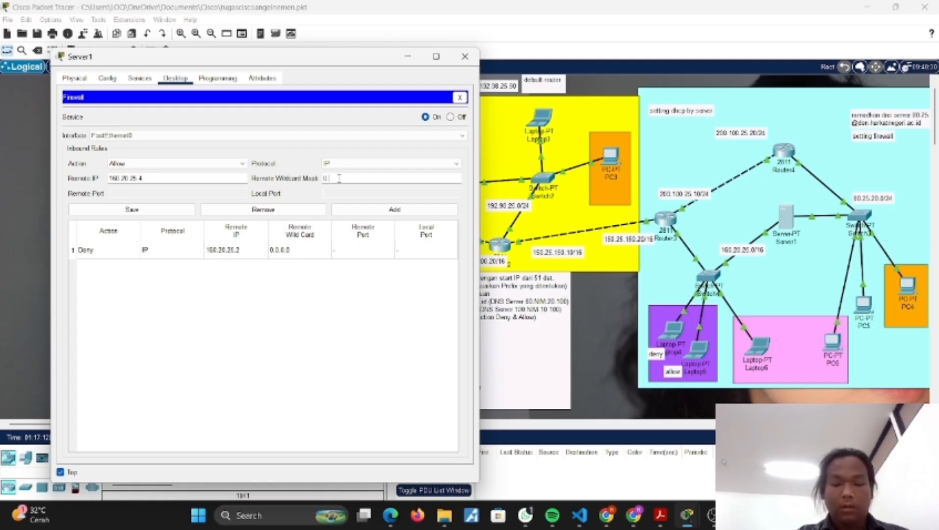
pyautogui.write('0.0.0.0')
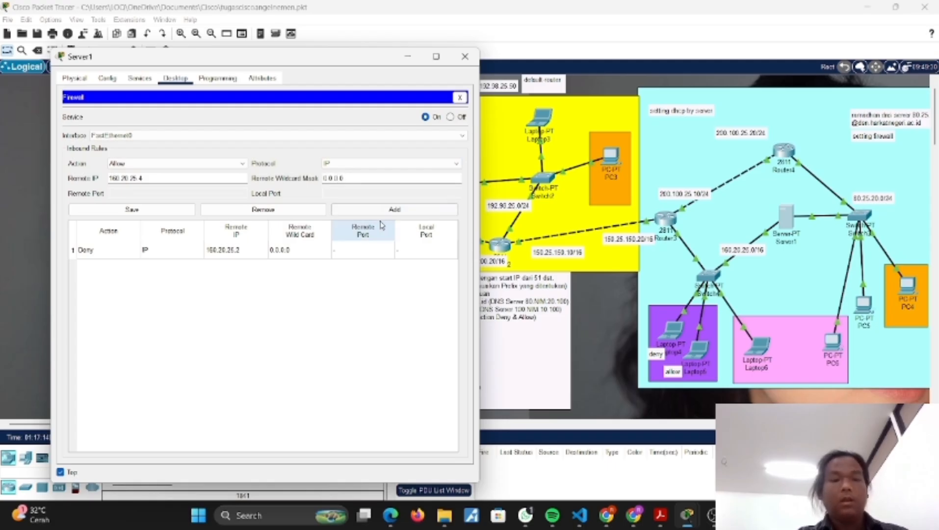
pyautogui.click(360, 211)
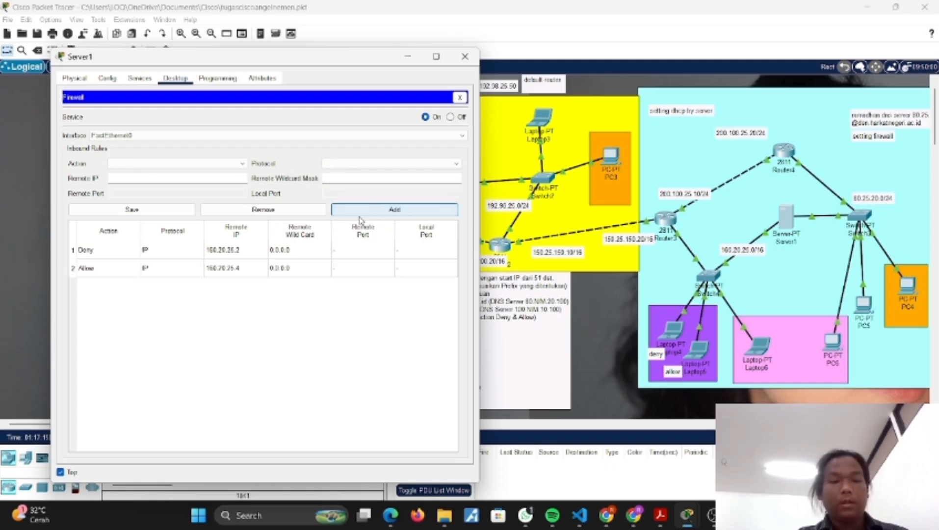
# Step: Save the Deny and Allow rules in Server1's firewall and minimize the server's window
pyautogui.click(250, 250)
pyautogui.click(162, 211)
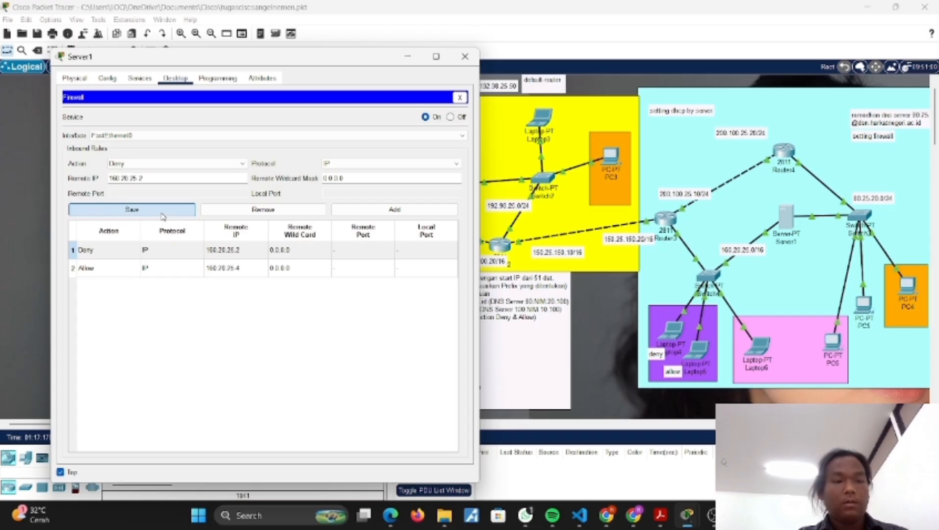
pyautogui.click(301, 273)
pyautogui.click(162, 211)
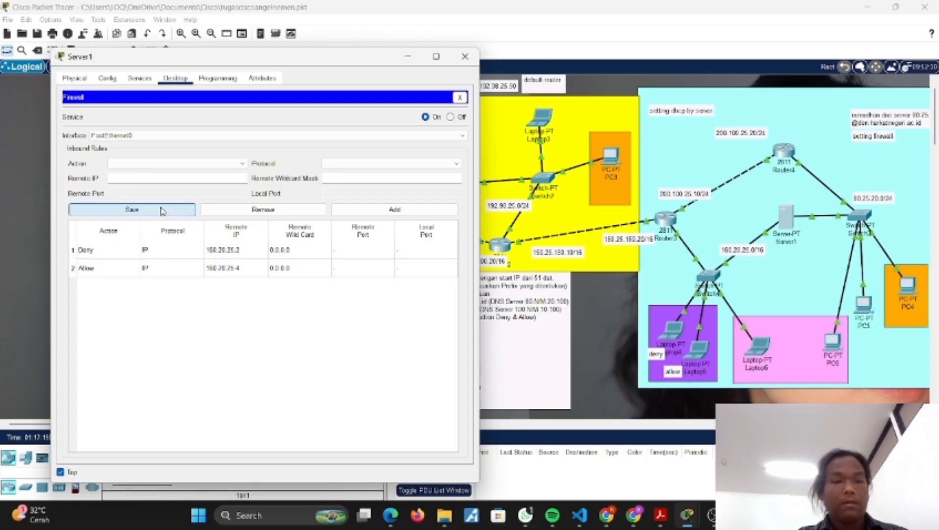
pyautogui.click(407, 56)
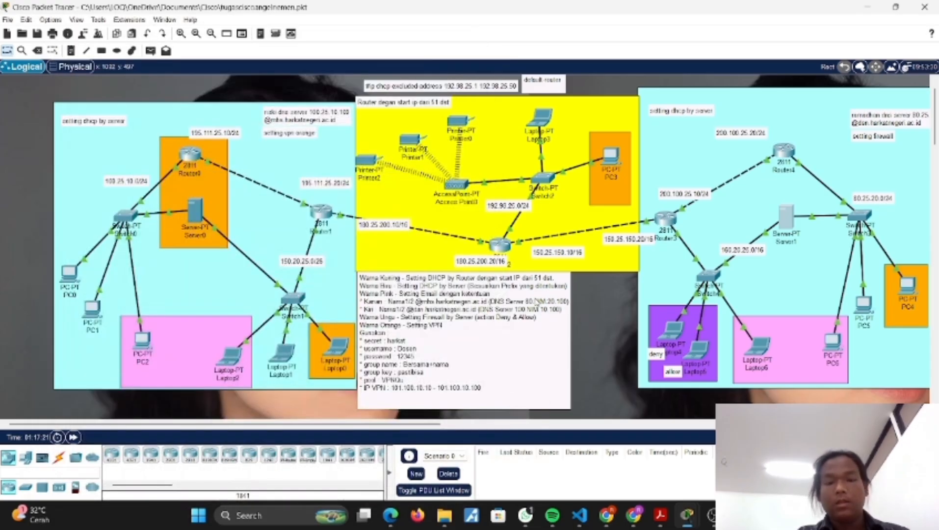
# Step: Test connectivity with a simple PDU from Laptop5 to PC4, and delete the test from the scenario
pyautogui.click(151, 51)
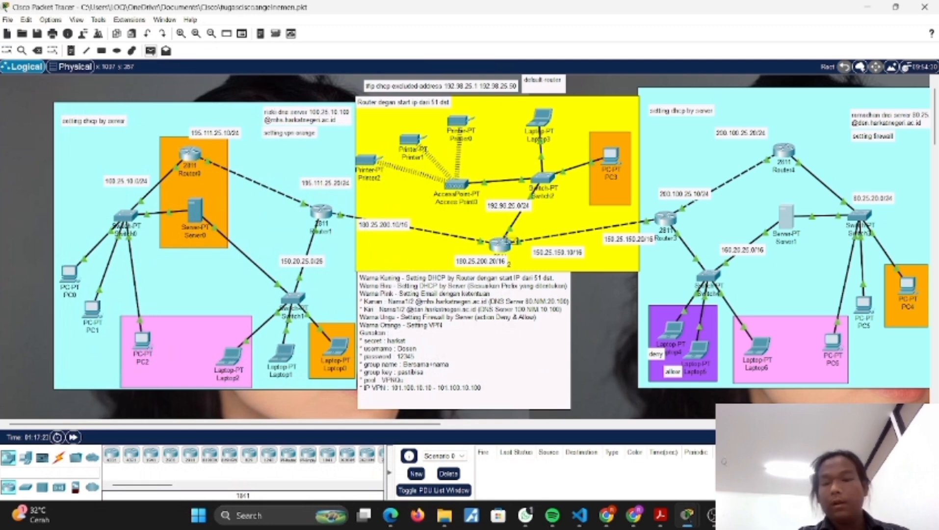
pyautogui.click(702, 347)
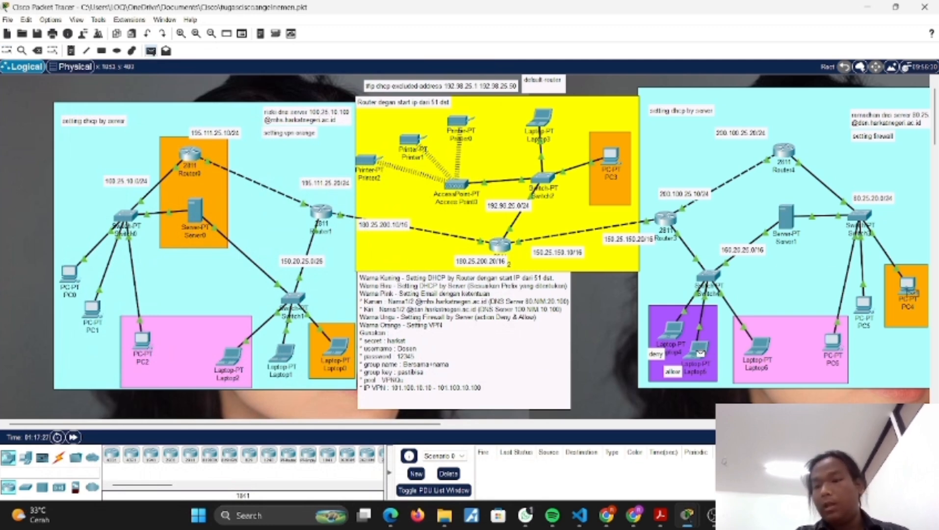
pyautogui.click(908, 288)
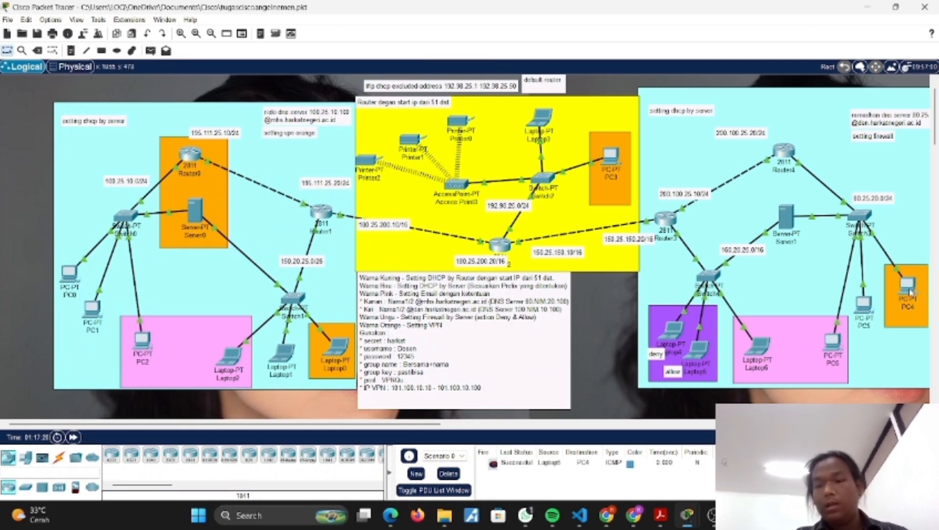
pyautogui.click(444, 473)
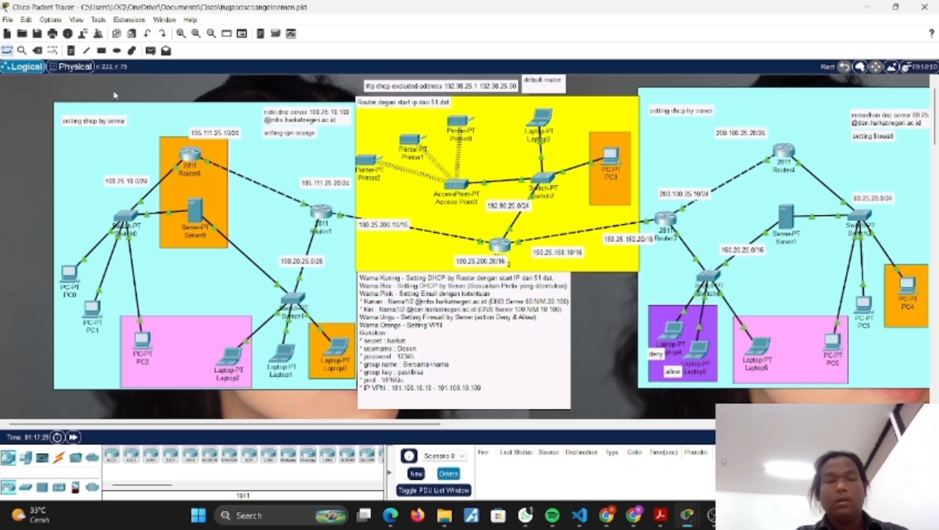
# Step: Test connectivity with a simple PDU from Laptop5 to Server1, and delete the test from the scenario
pyautogui.click(151, 51)
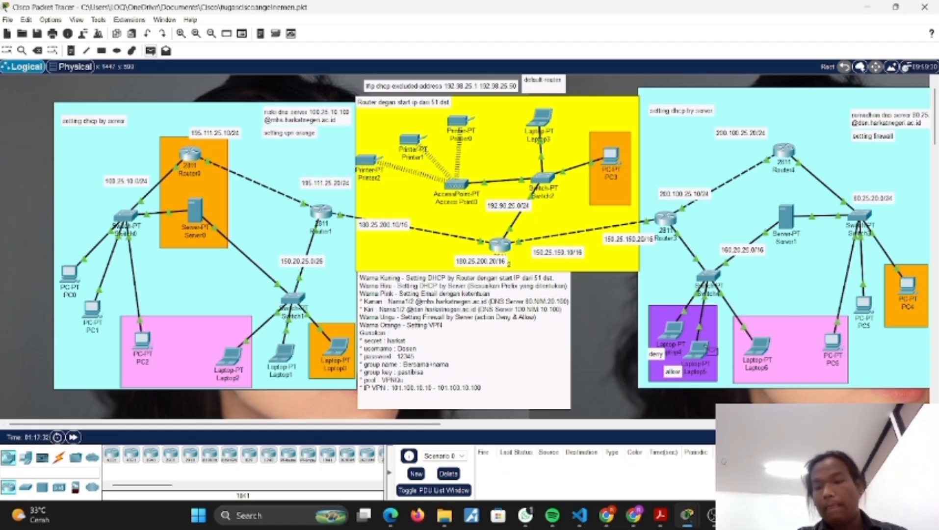
pyautogui.click(701, 350)
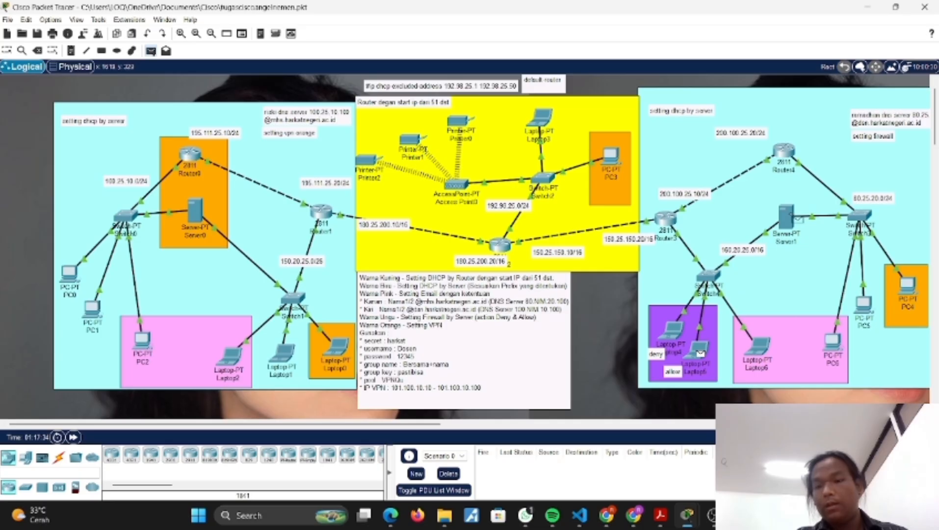
pyautogui.click(786, 217)
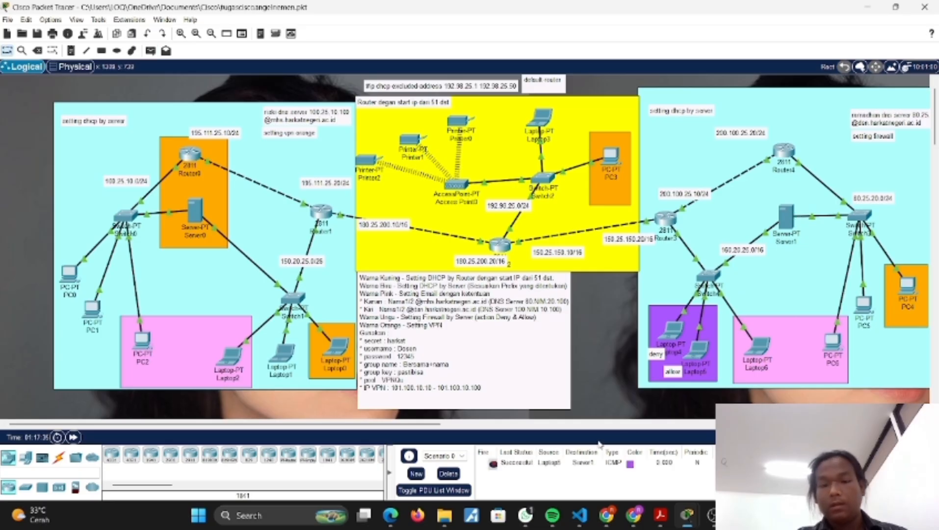
pyautogui.click(446, 474)
# Step: Test the deny rule with a simple PDU from Laptop4 to Server1, and delete the test from the scenario
pyautogui.click(148, 52)
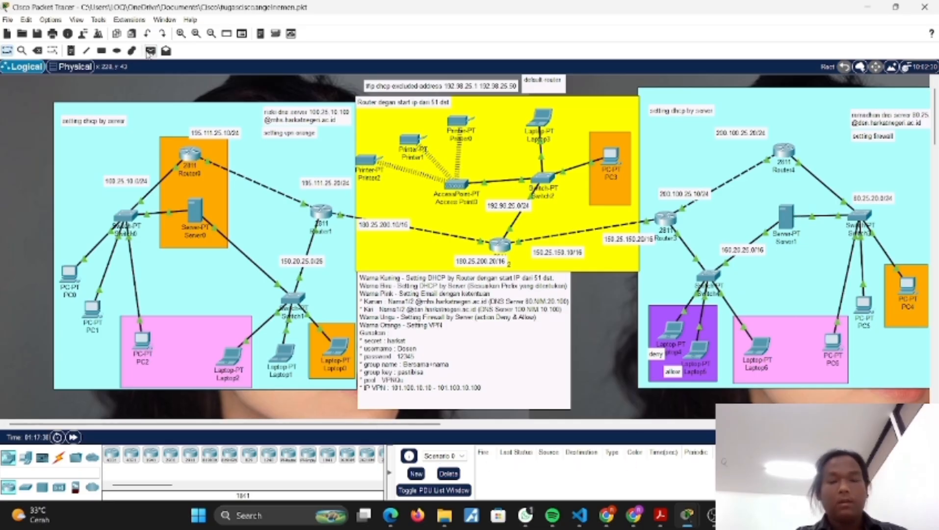
pyautogui.click(681, 327)
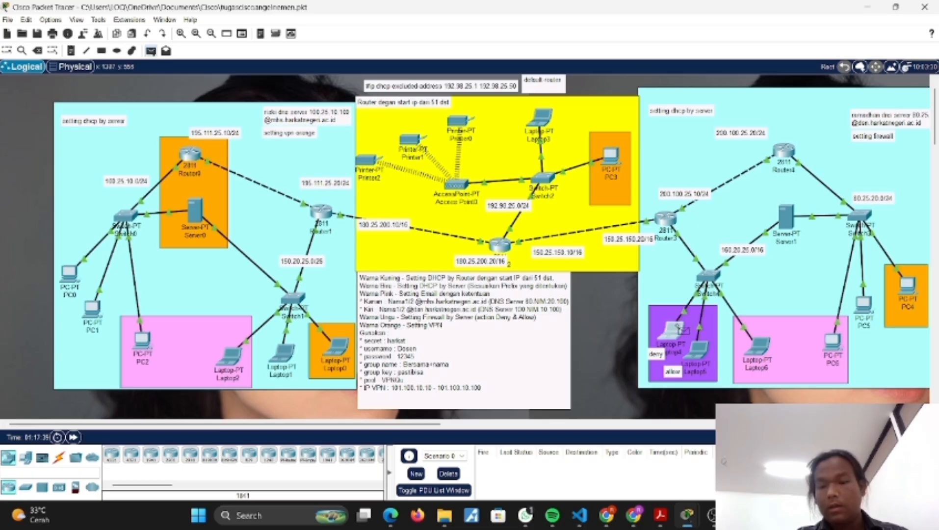
pyautogui.click(786, 217)
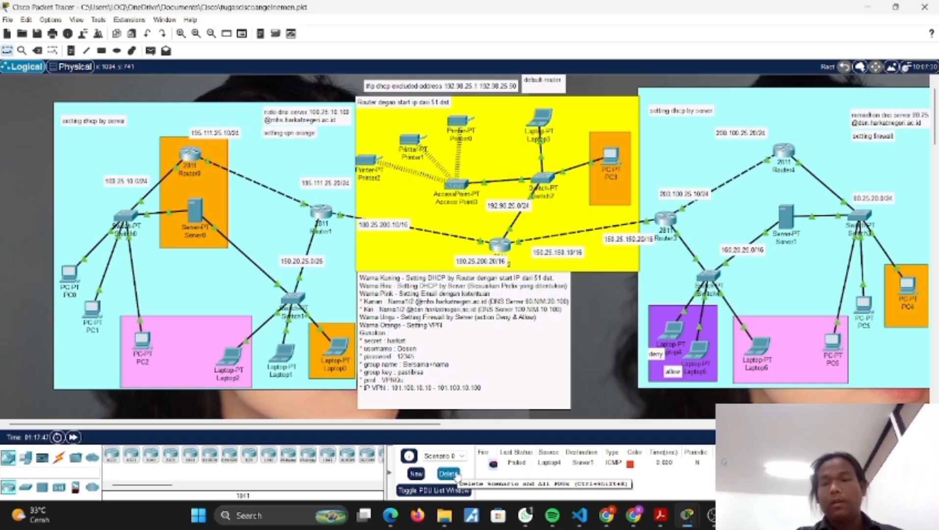
pyautogui.click(448, 473)
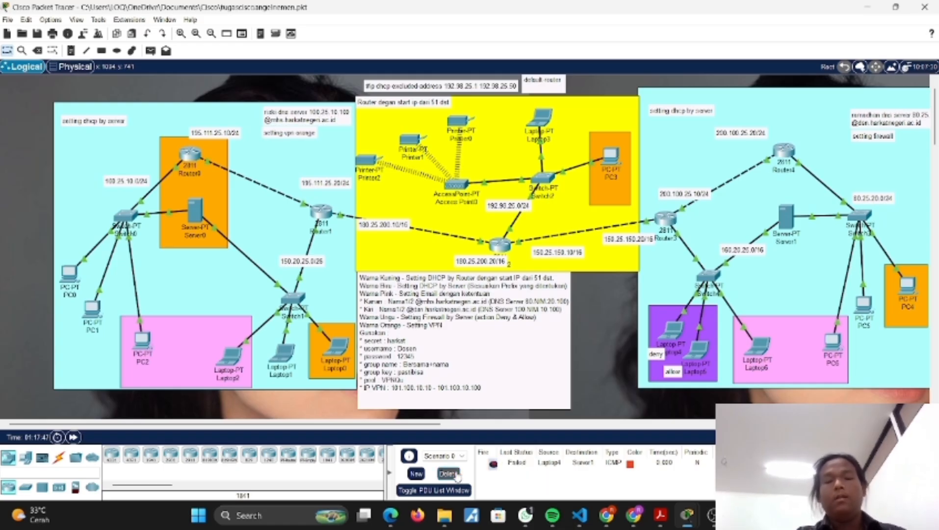
# Step: Test connectivity with a simple PDU from Laptop4 to PC4, and delete the test from the scenario
pyautogui.click(150, 51)
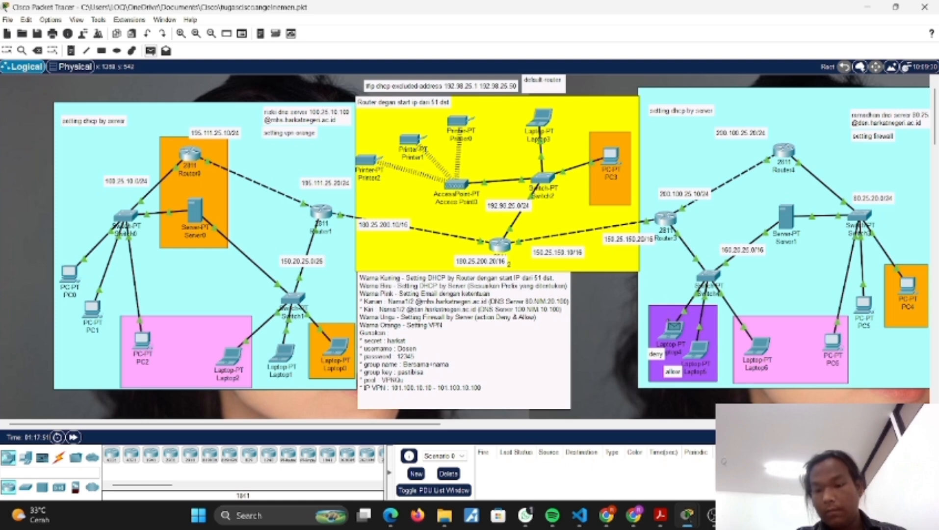
pyautogui.click(672, 328)
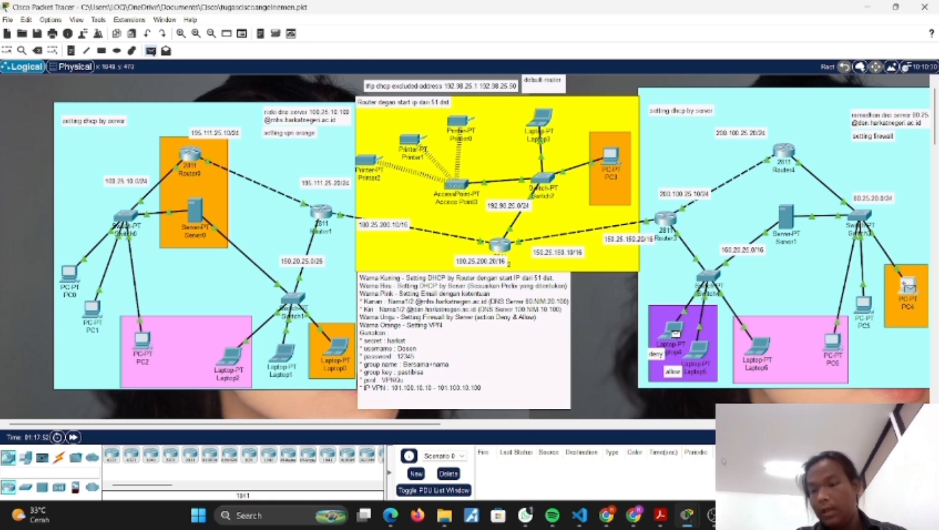
pyautogui.click(907, 285)
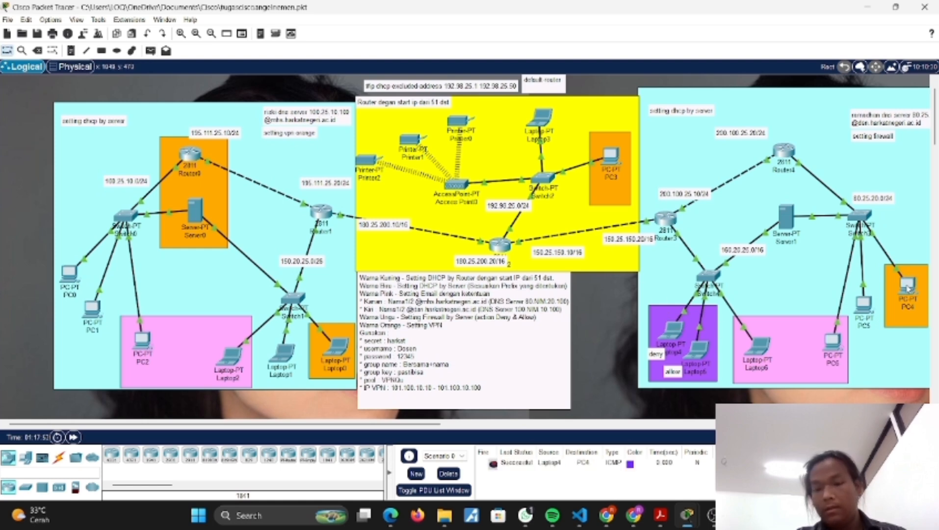
pyautogui.click(449, 474)
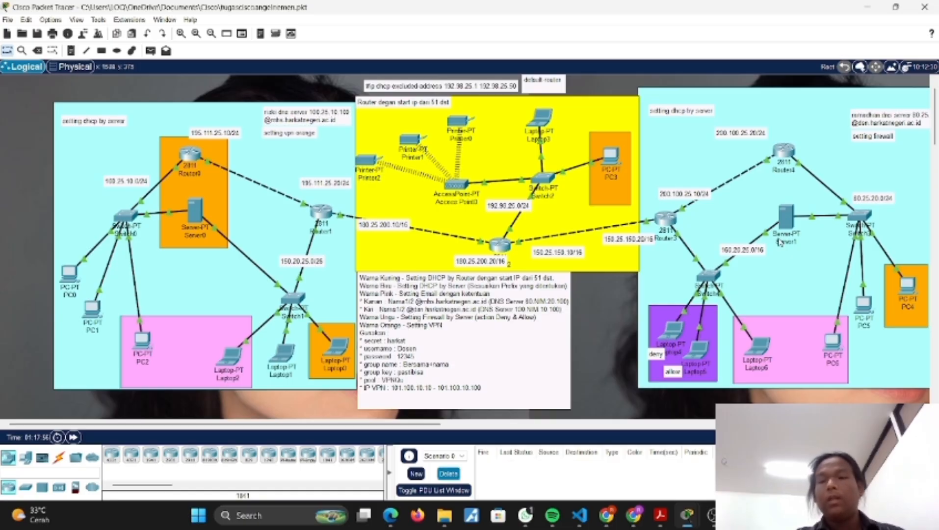
# Step: Open the VPN configuration of Laptop0 and enter the VPN group name and the group key
pyautogui.hscroll(3, 624, 304)
pyautogui.hscroll(10, 624, 304)
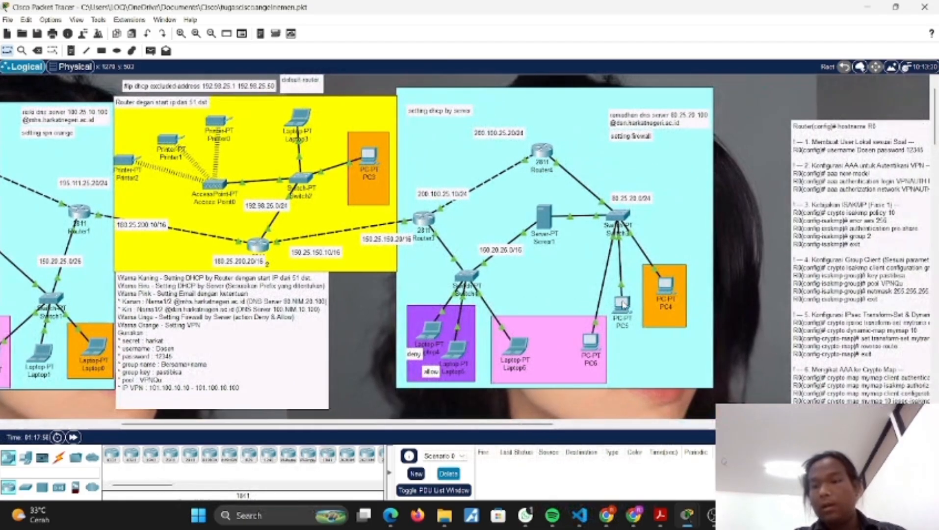
pyautogui.hscroll(-10, 436, 269)
pyautogui.hscroll(-2, 435, 268)
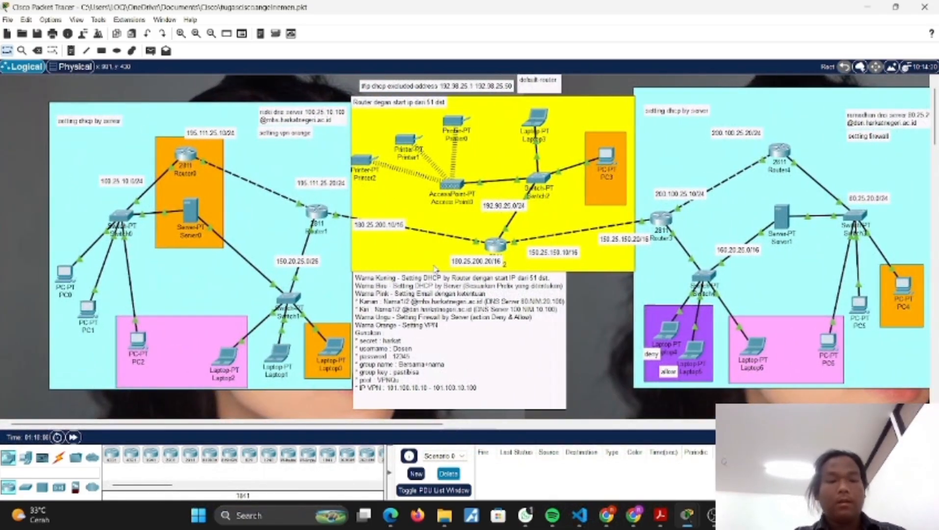
pyautogui.click(335, 345)
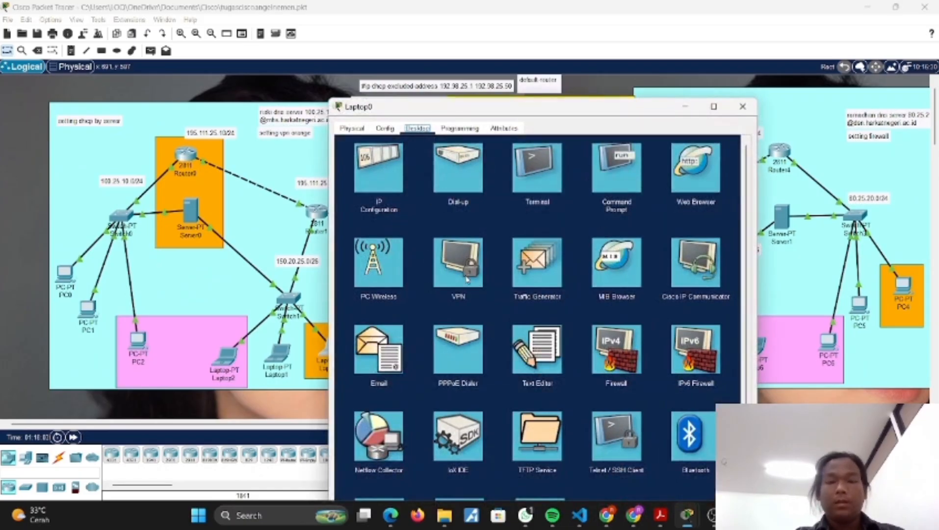
pyautogui.click(466, 280)
pyautogui.click(456, 181)
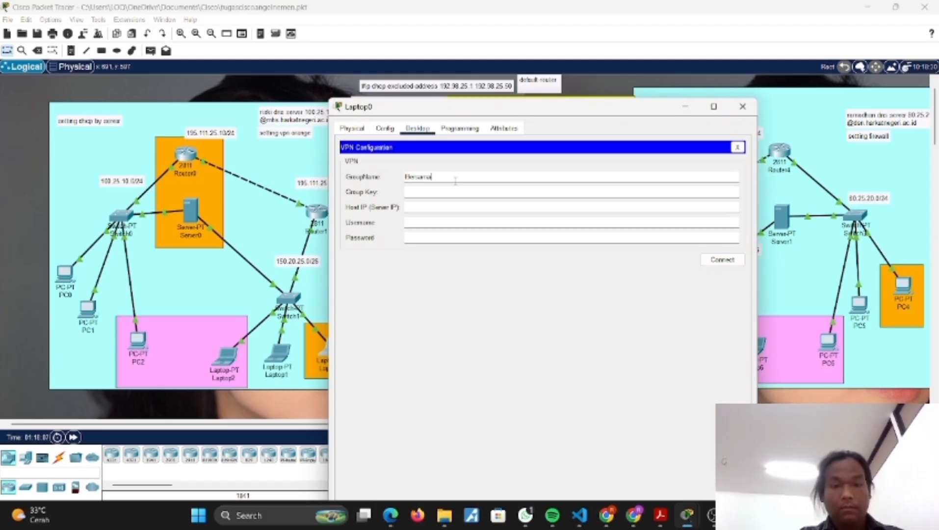
pyautogui.write('BersamaRis')
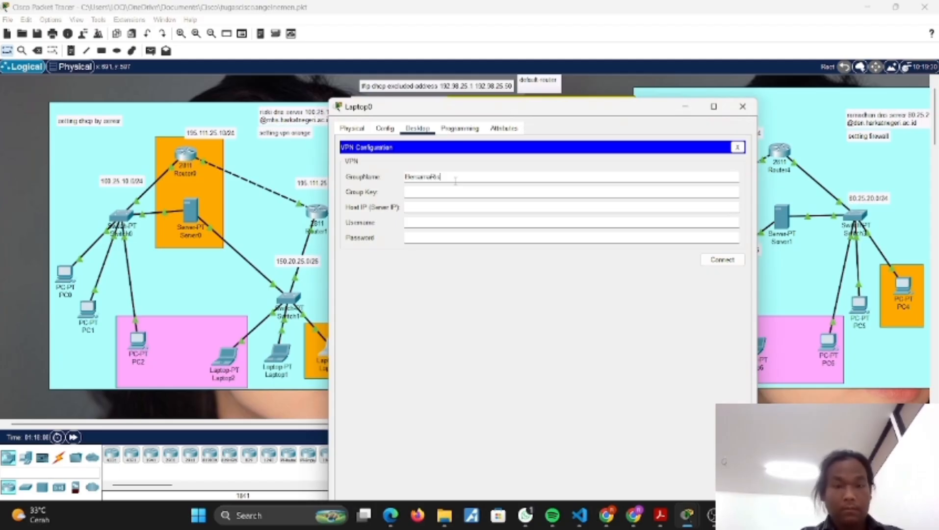
pyautogui.write('ki')
pyautogui.click(435, 193)
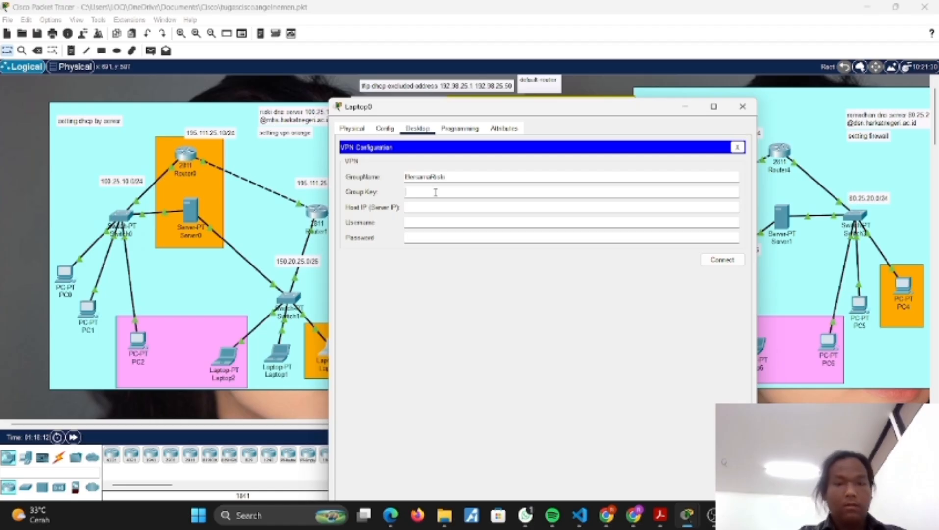
pyautogui.write('past')
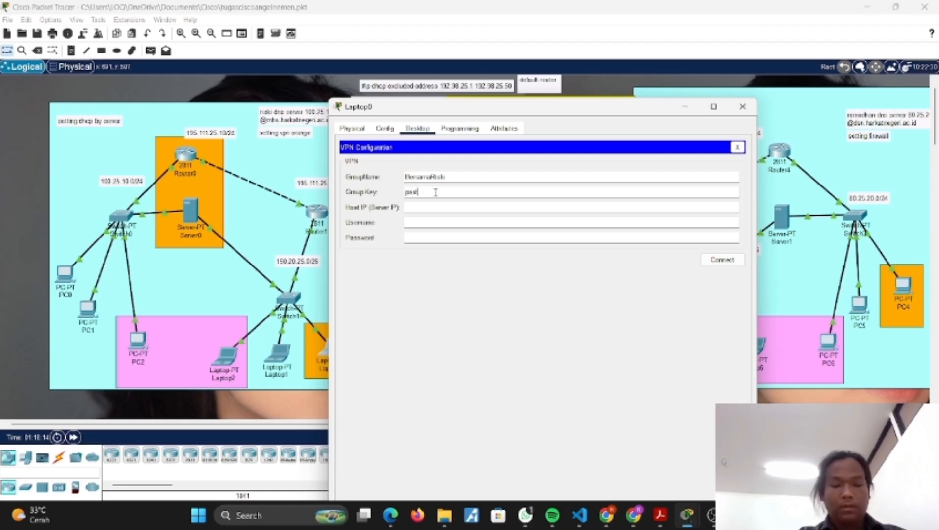
pyautogui.write('i bisa')
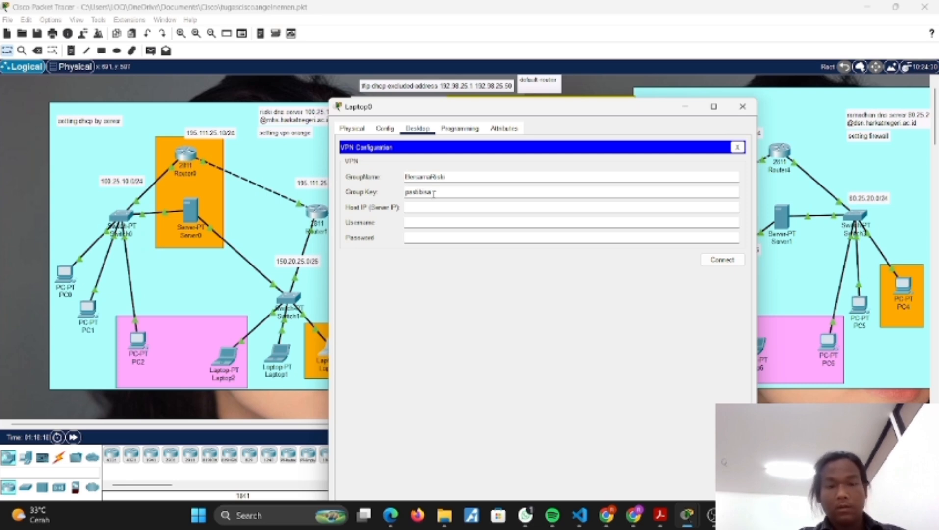
# Step: Connect Laptop0's VPN with host IP 195.111.25.10, username Dosen and the account password, and close the laptop's window
pyautogui.click(426, 205)
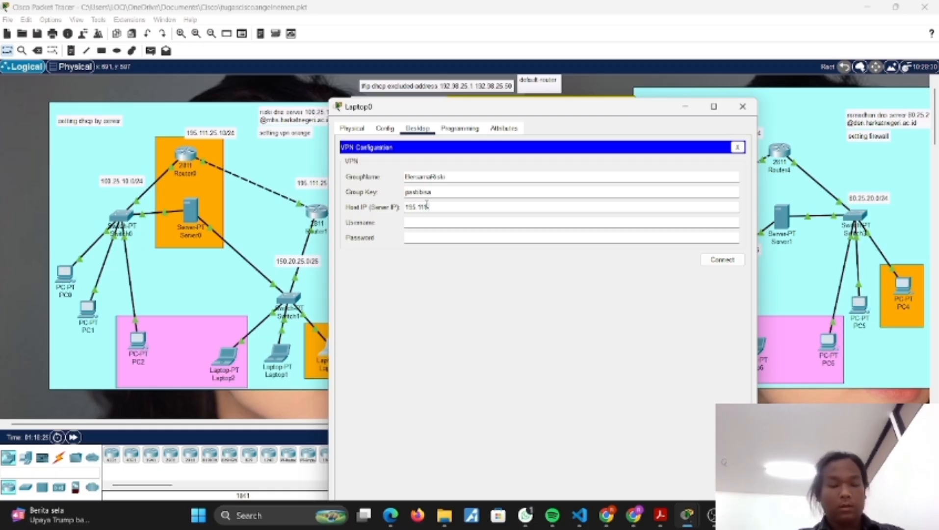
pyautogui.write('195.111.25.10')
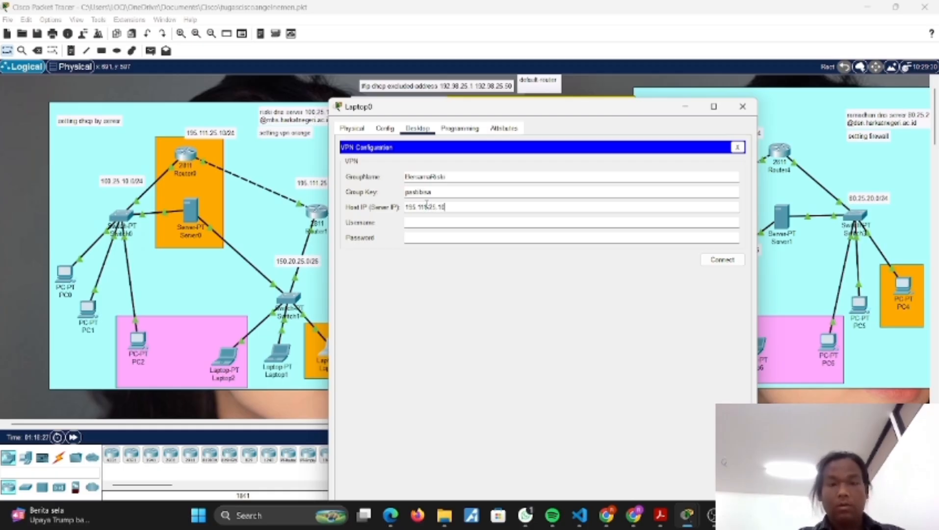
pyautogui.click(419, 221)
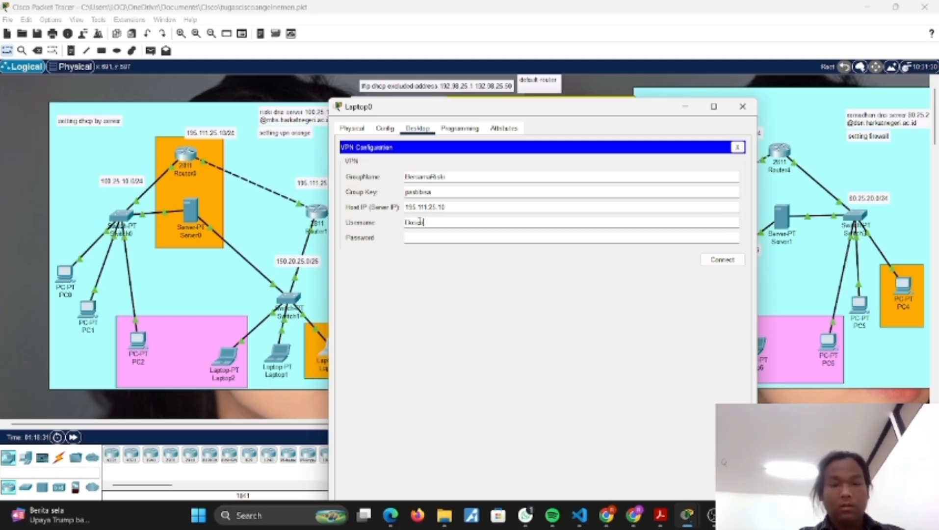
pyautogui.click(425, 237)
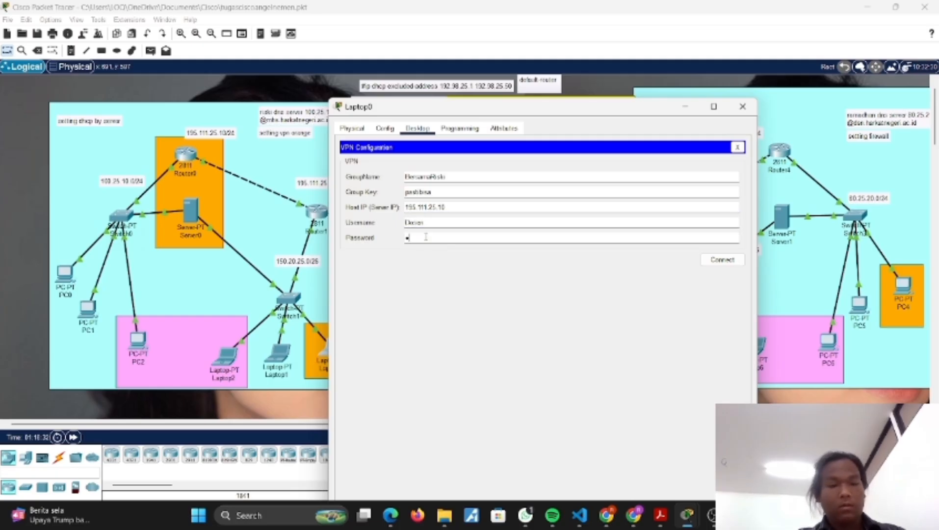
pyautogui.write('•••••')
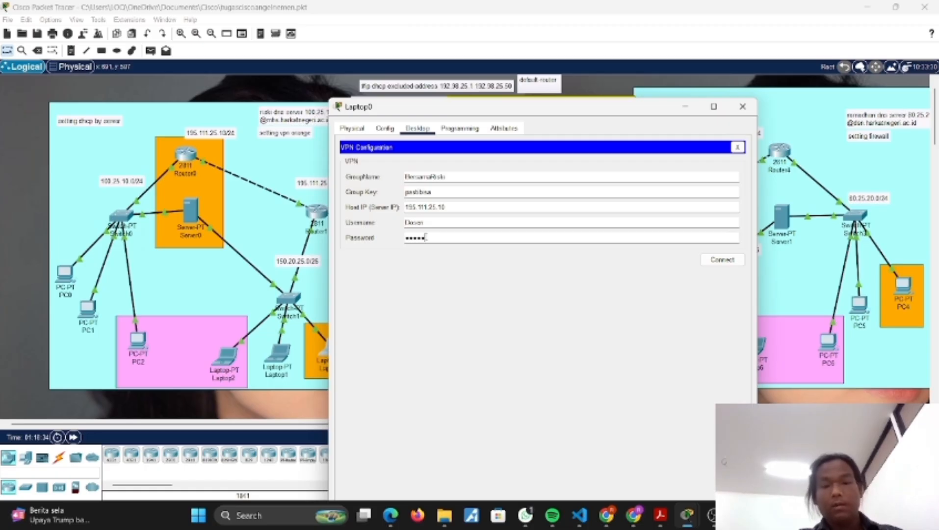
pyautogui.click(708, 260)
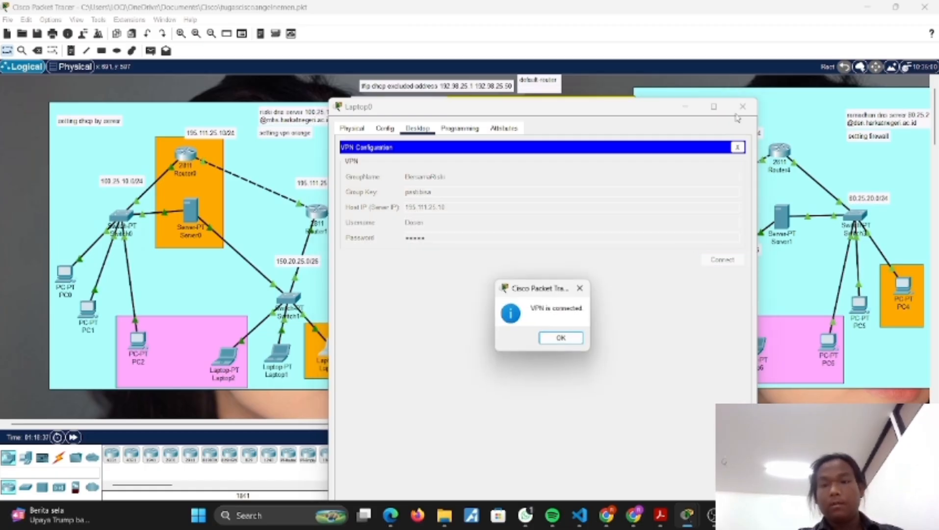
pyautogui.click(563, 338)
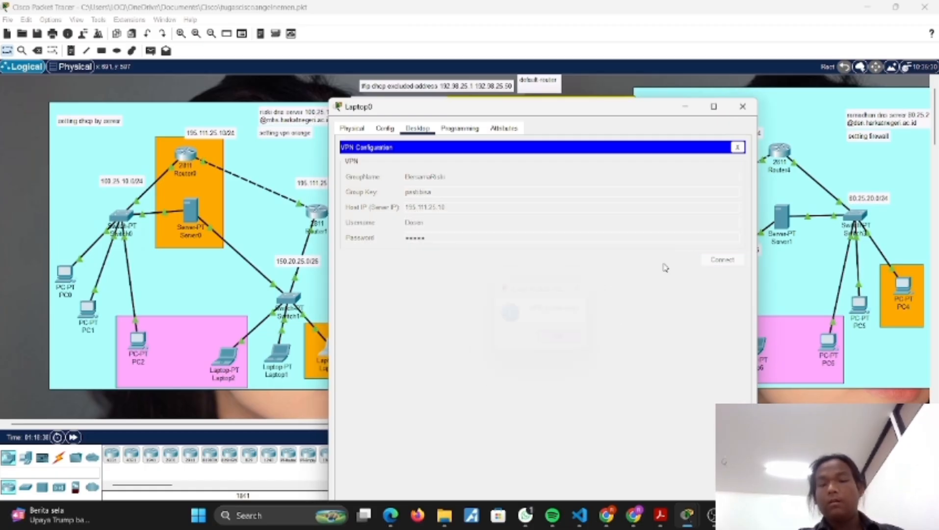
pyautogui.click(742, 106)
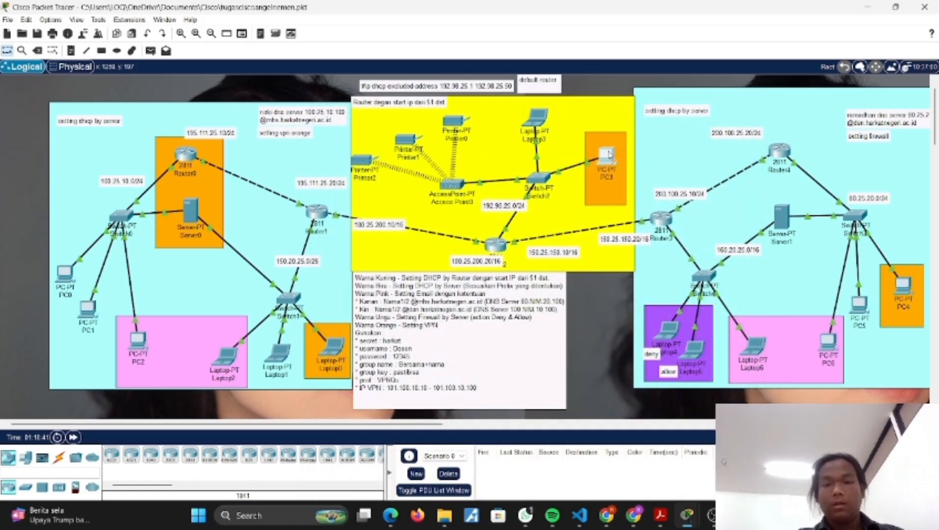
# Step: Open the VPN configuration of PC3 and enter the VPN group name and the group key
pyautogui.click(609, 153)
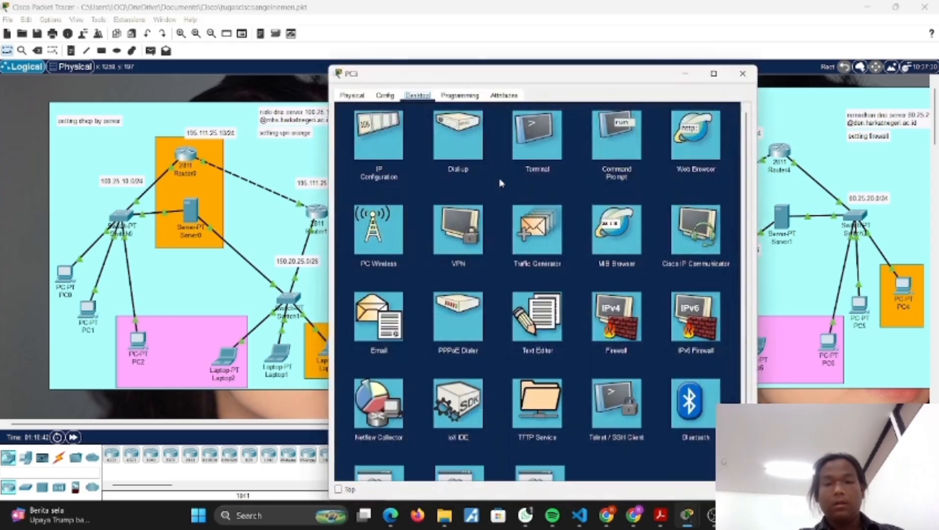
pyautogui.click(465, 229)
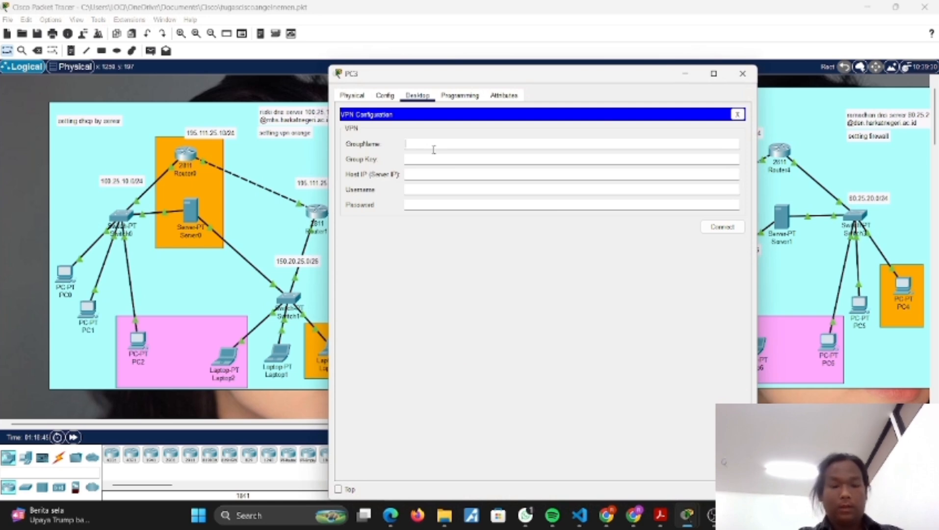
pyautogui.write('DenisaraRiski')
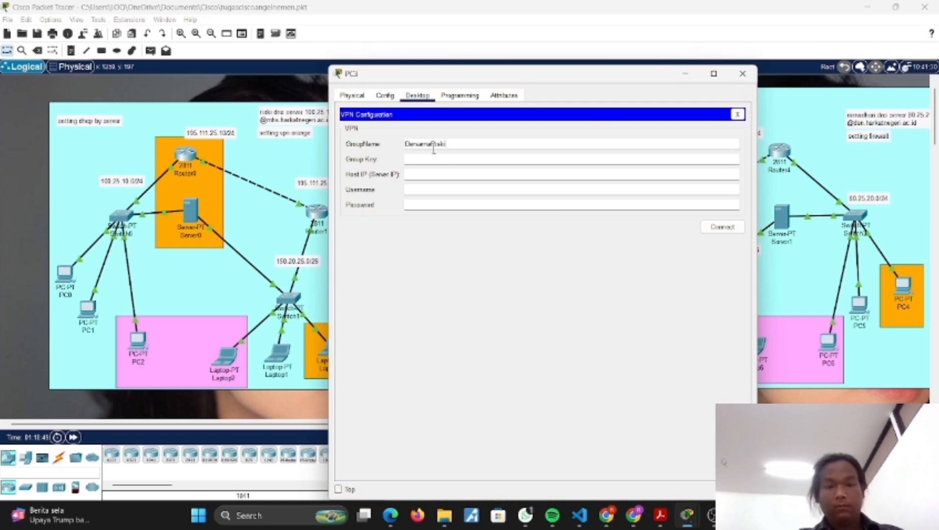
pyautogui.click(410, 162)
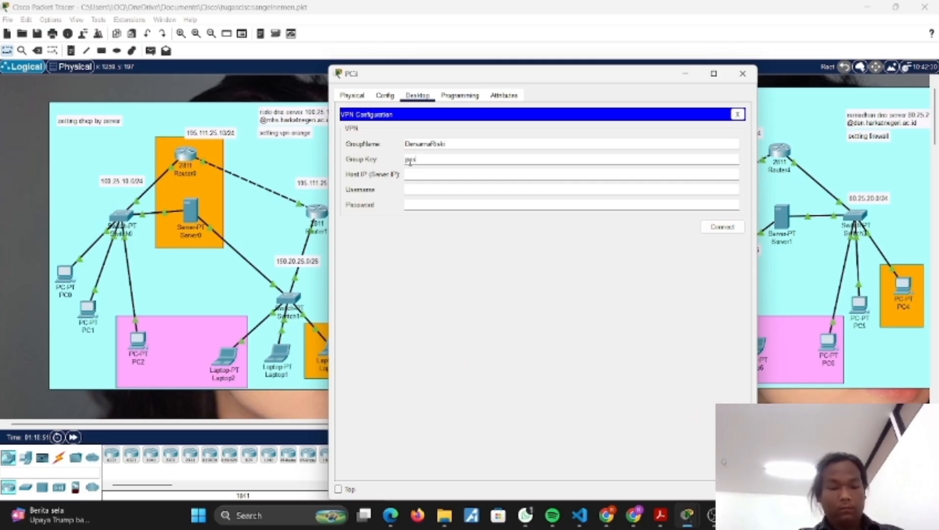
pyautogui.write('pps')
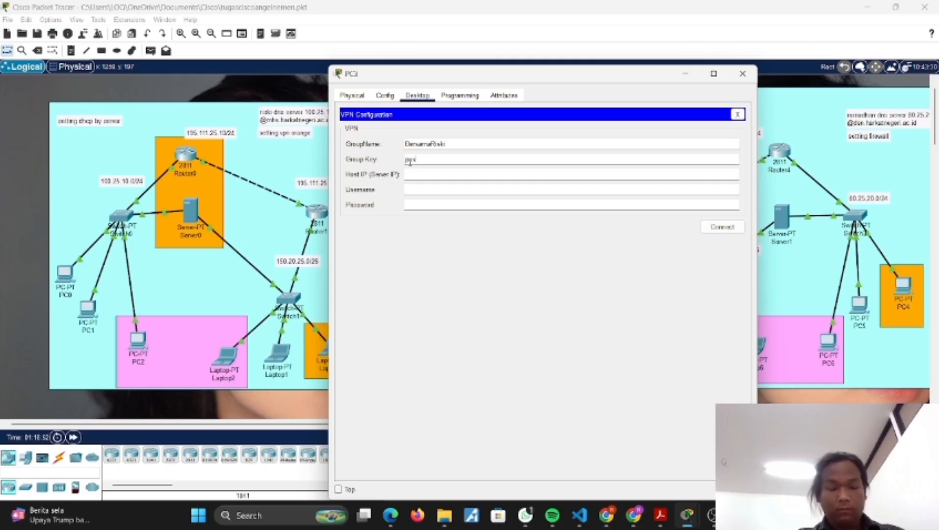
pyautogui.write('kibisa')
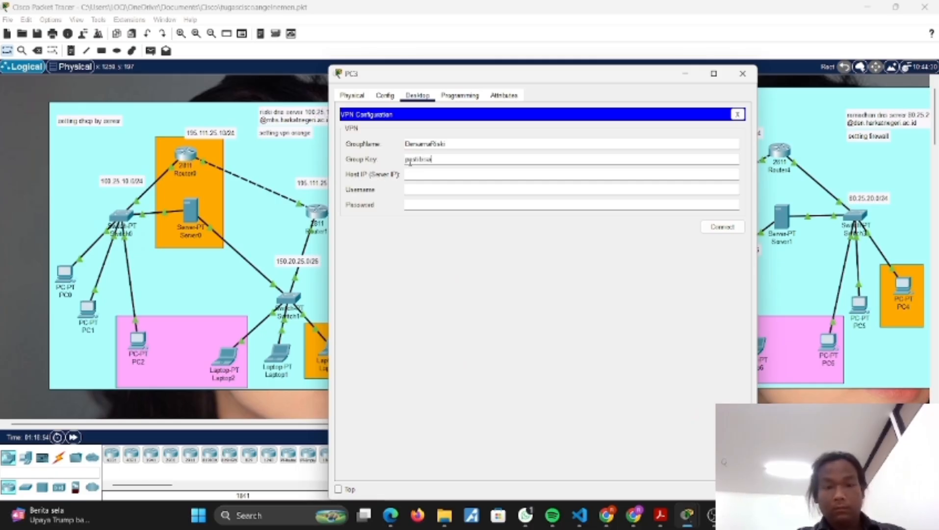
# Step: Connect PC3's VPN with host IP 195.111.25.10, username Dosen and the account password, and close the PC's window
pyautogui.click(417, 171)
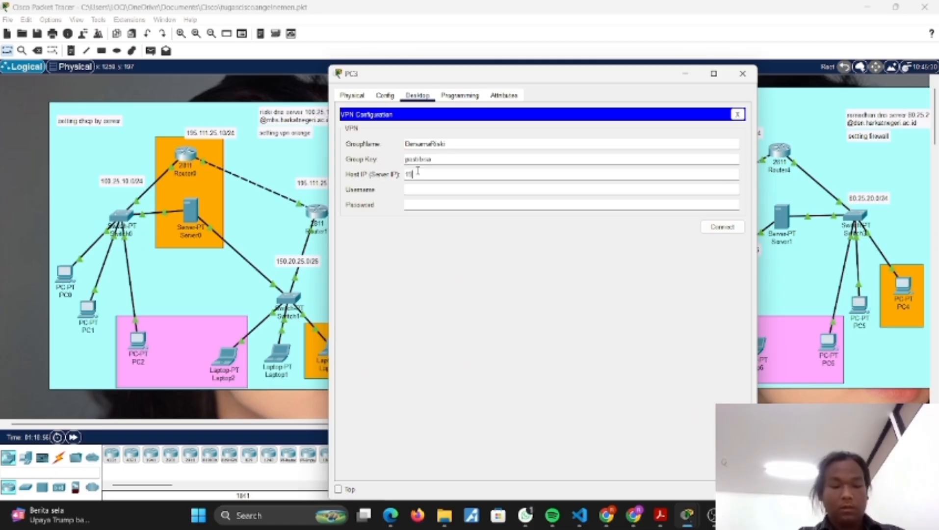
pyautogui.write('195.111.25.10')
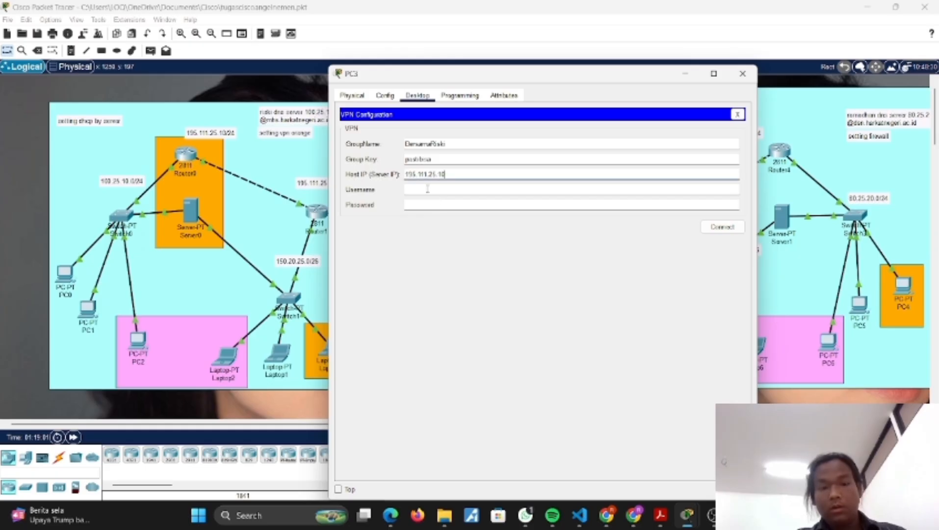
pyautogui.click(426, 188)
pyautogui.write('Dosen')
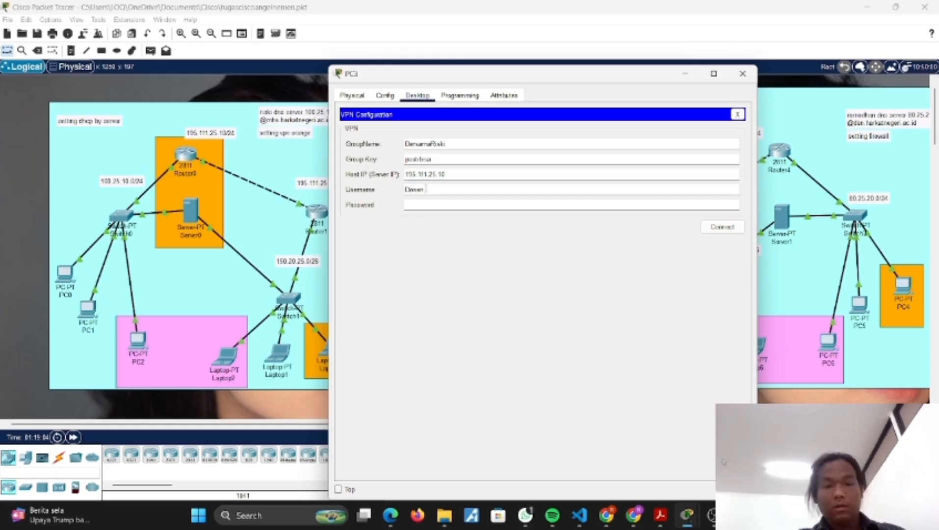
pyautogui.click(424, 206)
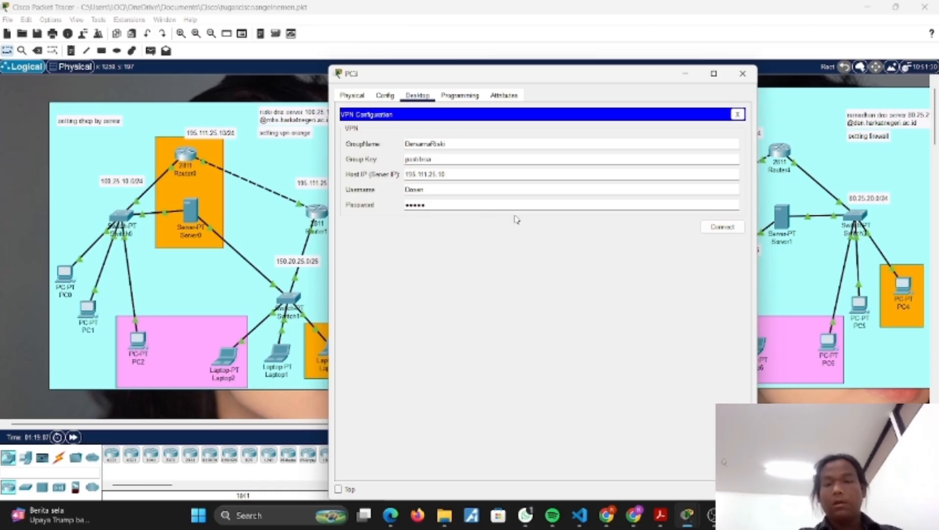
pyautogui.click(722, 226)
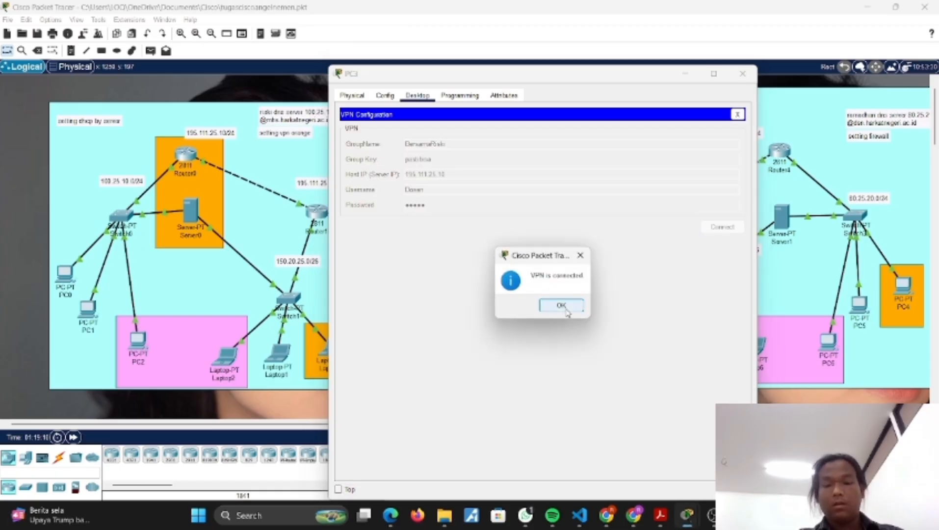
pyautogui.click(564, 307)
pyautogui.click(743, 74)
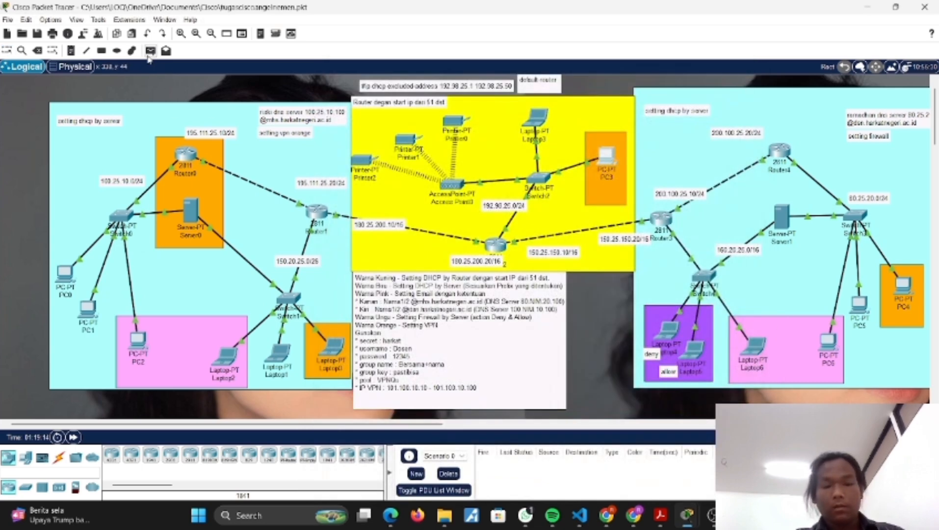
# Step: Test connectivity with a simple PDU from Laptop0 to PC3, and delete the test from the scenario
pyautogui.click(150, 51)
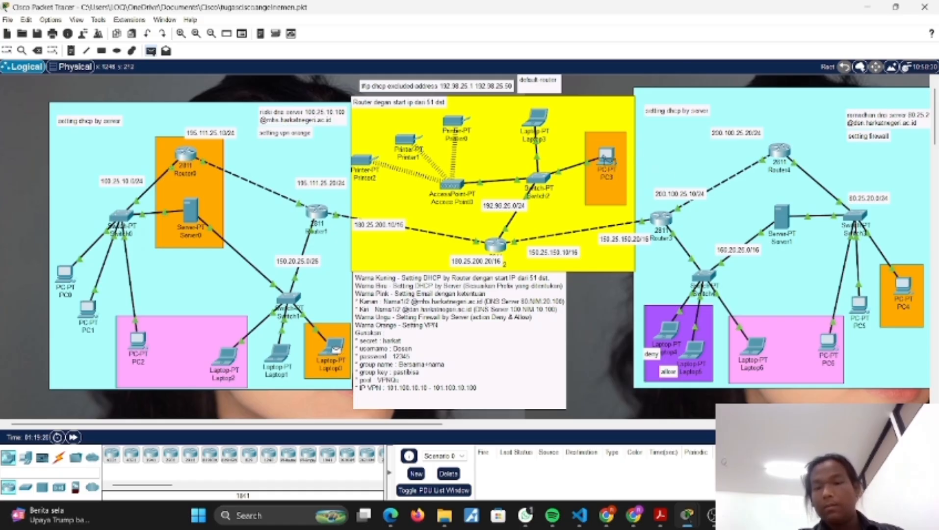
pyautogui.click(607, 158)
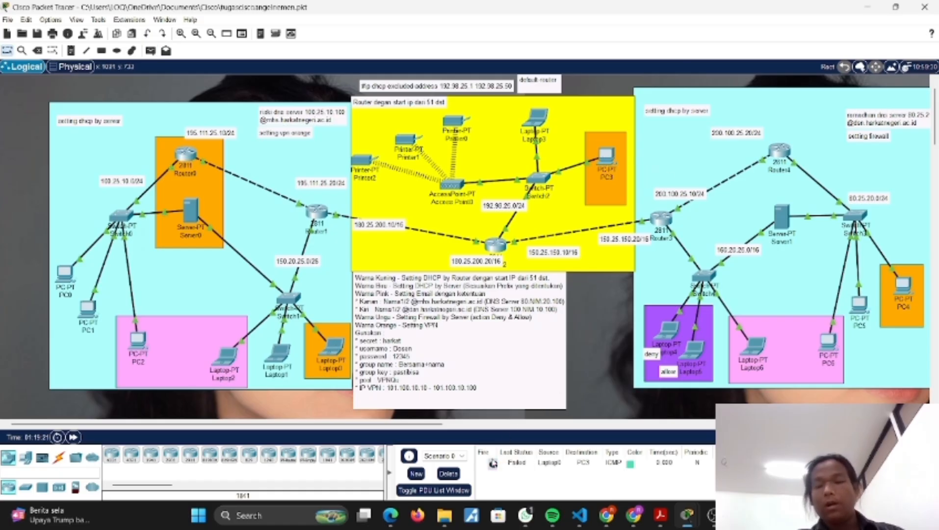
pyautogui.click(448, 473)
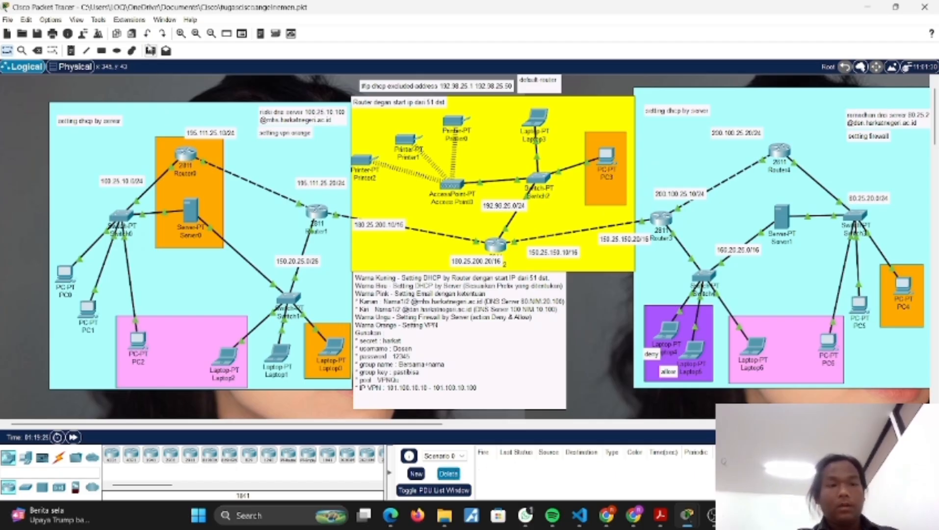
# Step: Test connectivity with a simple PDU from Laptop0 to Laptop3, and delete the test from the scenario
pyautogui.click(151, 50)
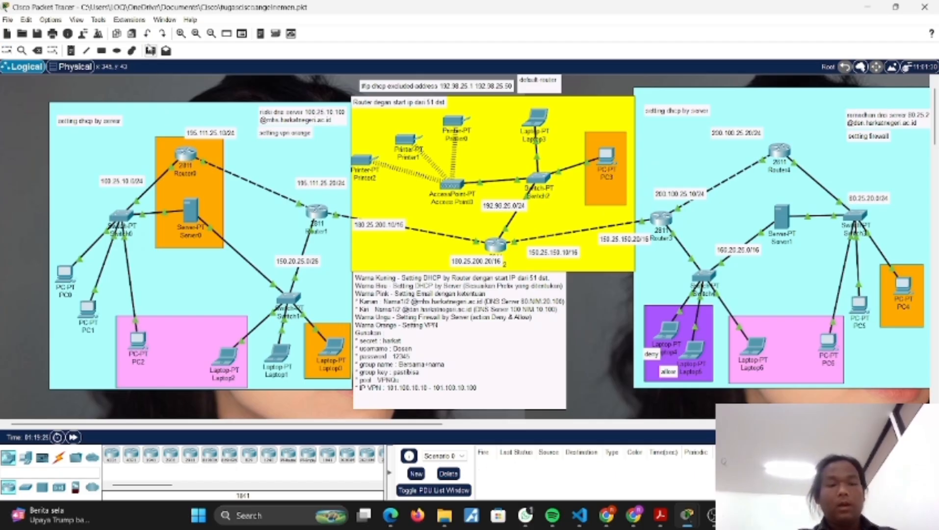
pyautogui.click(335, 349)
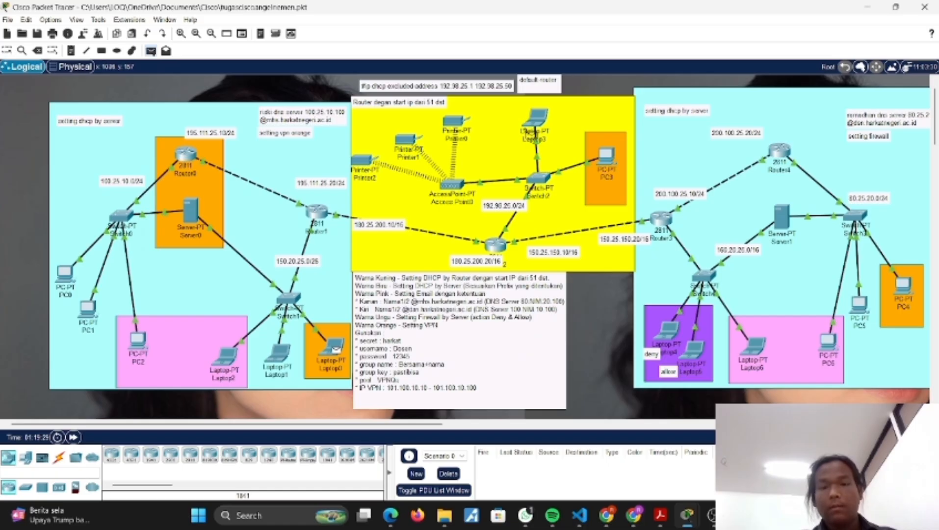
pyautogui.click(535, 119)
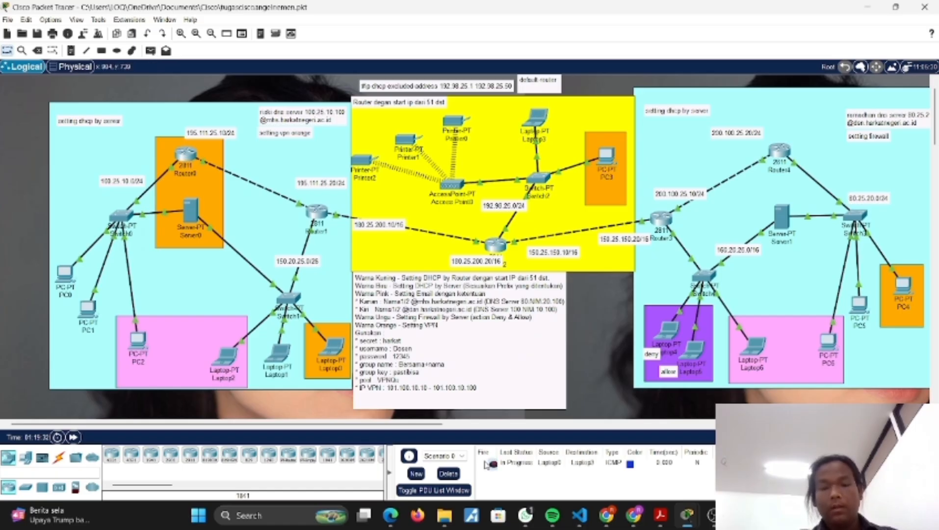
pyautogui.click(448, 474)
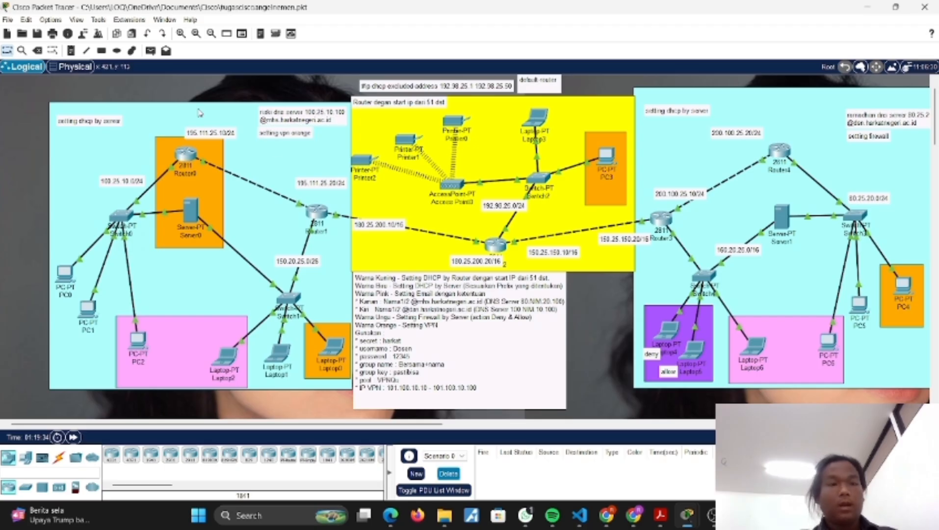
# Step: Test connectivity with a simple PDU from Laptop0 to PC2, and delete the test from the scenario
pyautogui.click(151, 50)
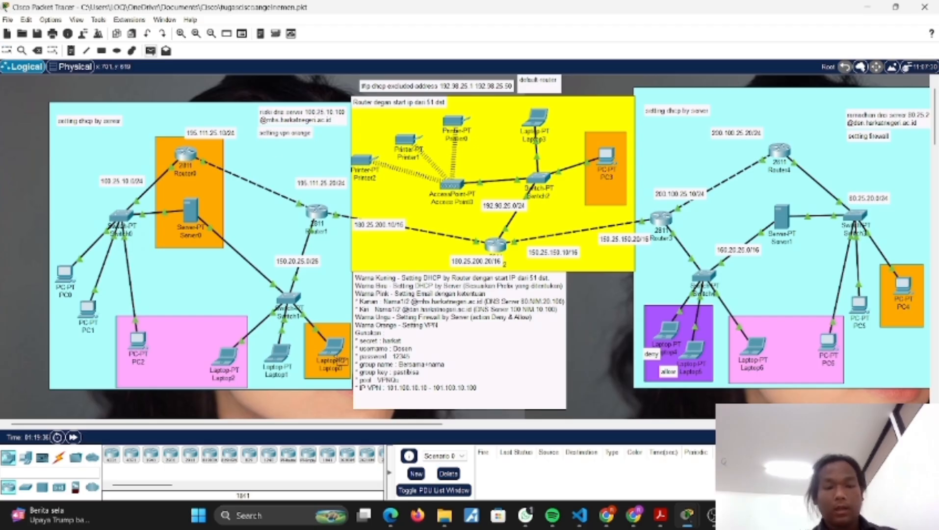
pyautogui.click(335, 349)
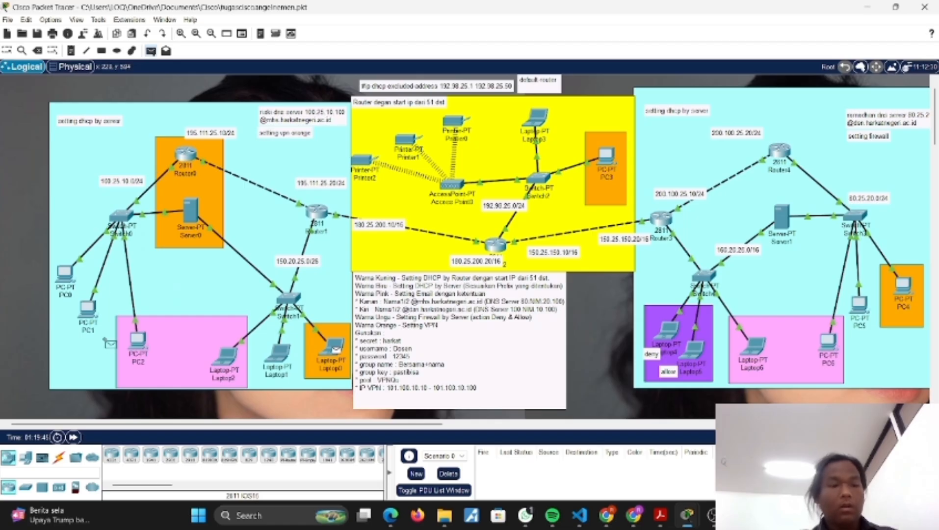
pyautogui.click(137, 339)
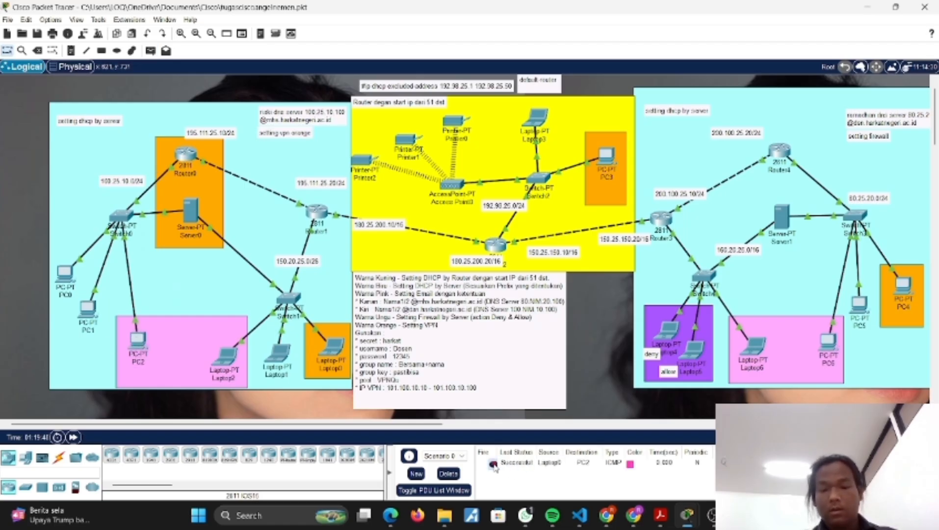
pyautogui.click(447, 474)
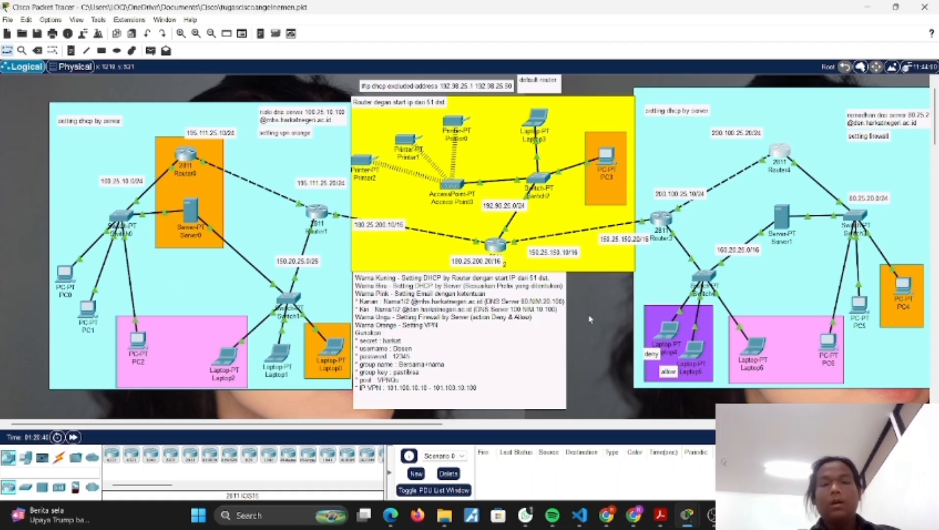
pyautogui.hscroll(10, 590, 319)
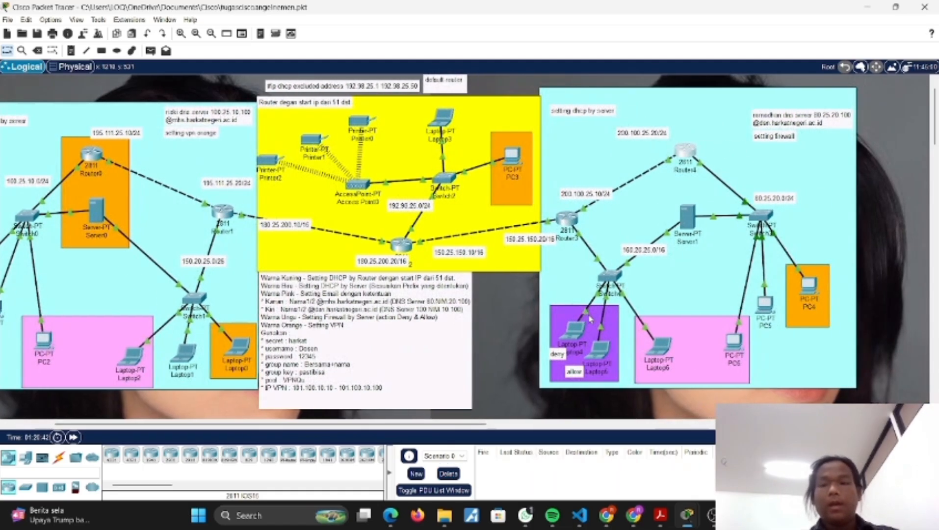
pyautogui.hscroll(-10, 590, 319)
pyautogui.hscroll(4, 590, 319)
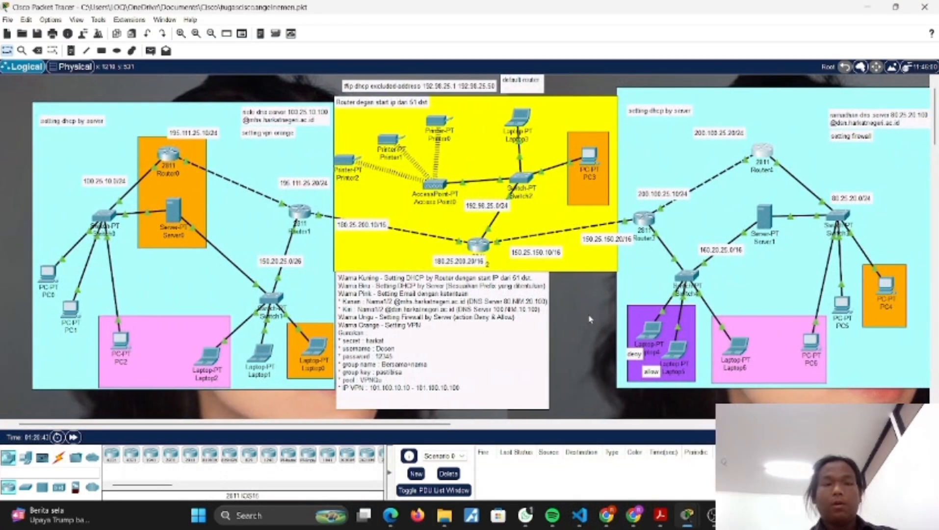
pyautogui.hscroll(-3, 590, 319)
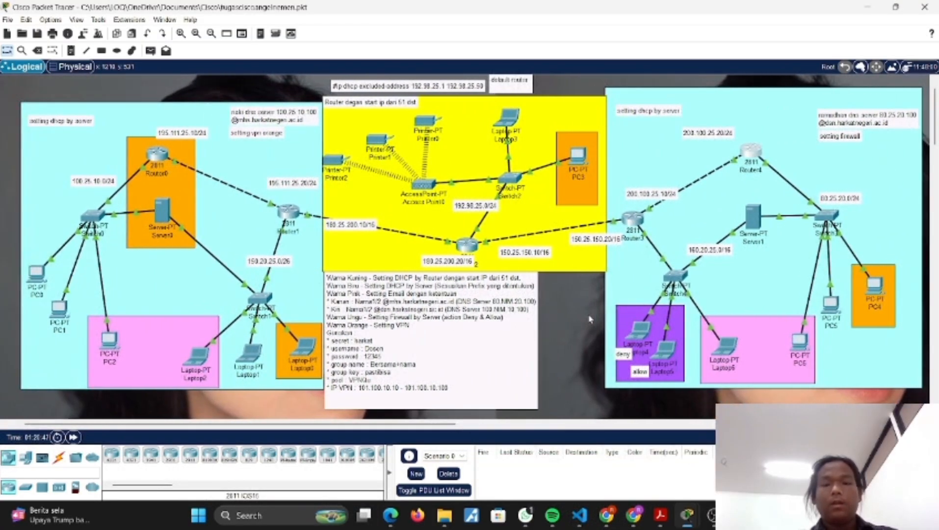
pyautogui.moveTo(711, 515)
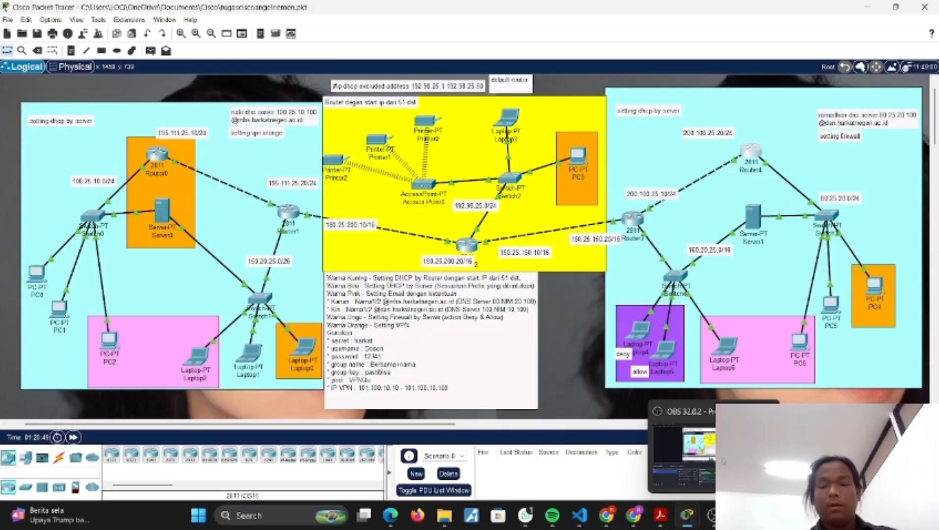